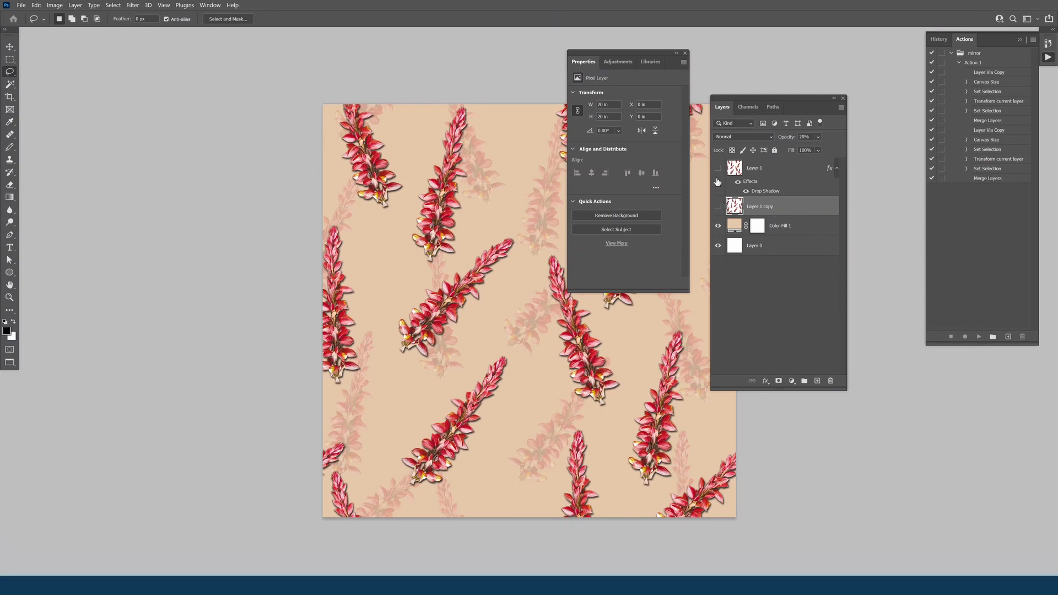
# - Hide Layer 1 and its copy and close the Properties and Actions panels, leaving only the plain background colour beside the Layers panel
pyautogui.click(717, 171)
pyautogui.press('space')
pyautogui.moveTo(522, 272); pyautogui.dragTo(461, 265)
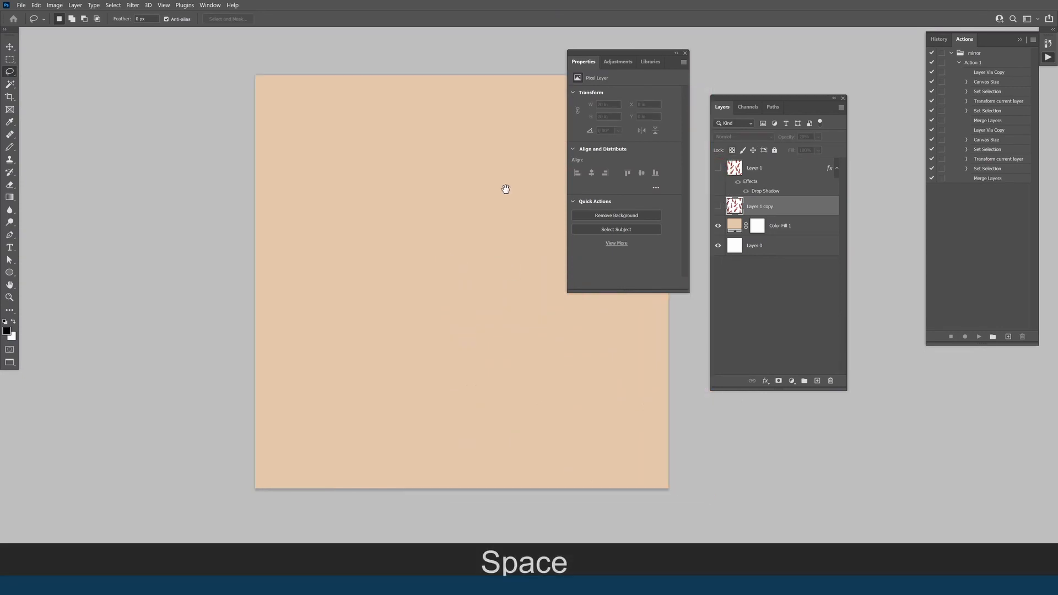
pyautogui.click(687, 54)
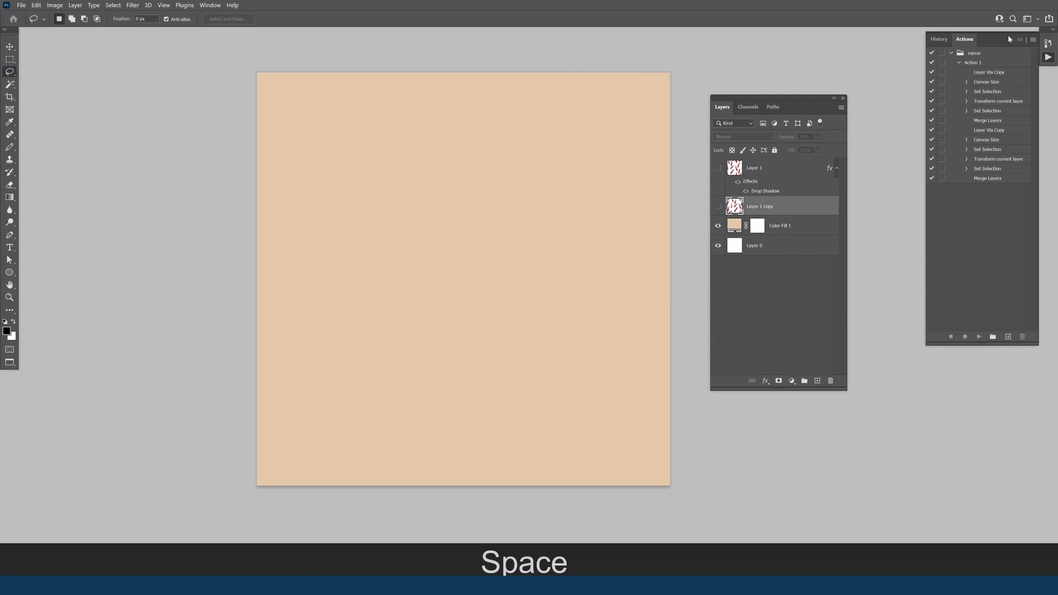
pyautogui.moveTo(1010, 38); pyautogui.dragTo(981, 53)
pyautogui.click(1010, 47)
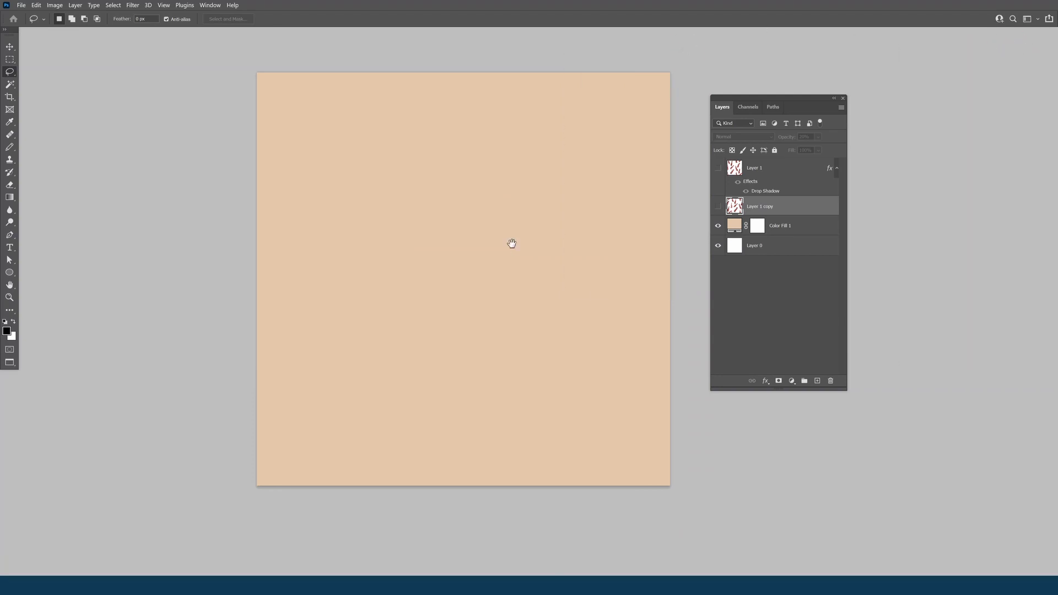
pyautogui.hotkey('ctrl', 'space')
pyautogui.click(499, 264)
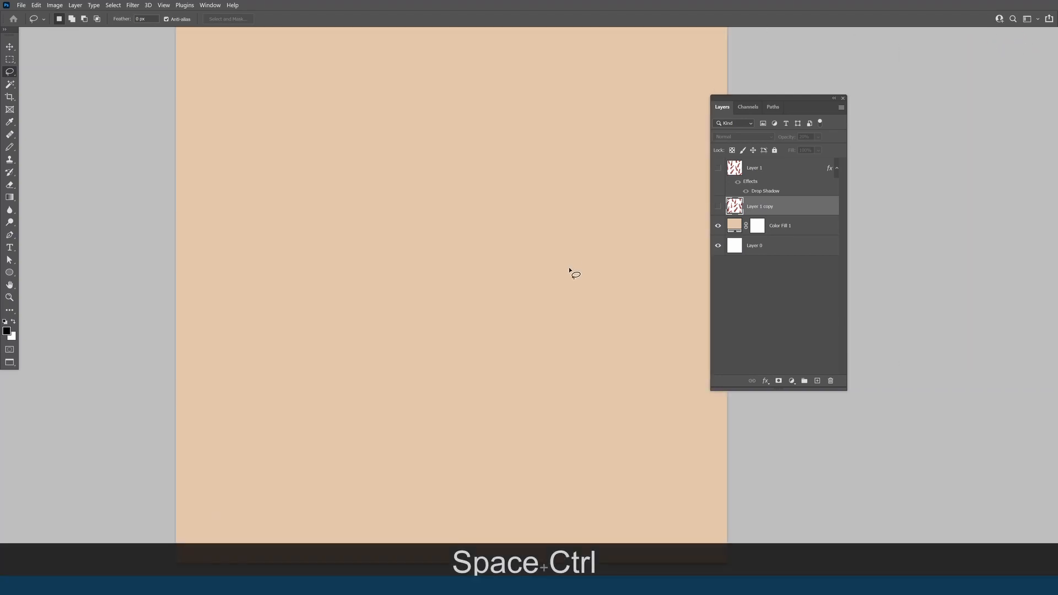
# - Keep Layer 1 copy hidden, and show and select Layer 1 with the red flowers
pyautogui.click(717, 209)
pyautogui.moveTo(489, 217); pyautogui.dragTo(452, 277)
pyautogui.click(717, 208)
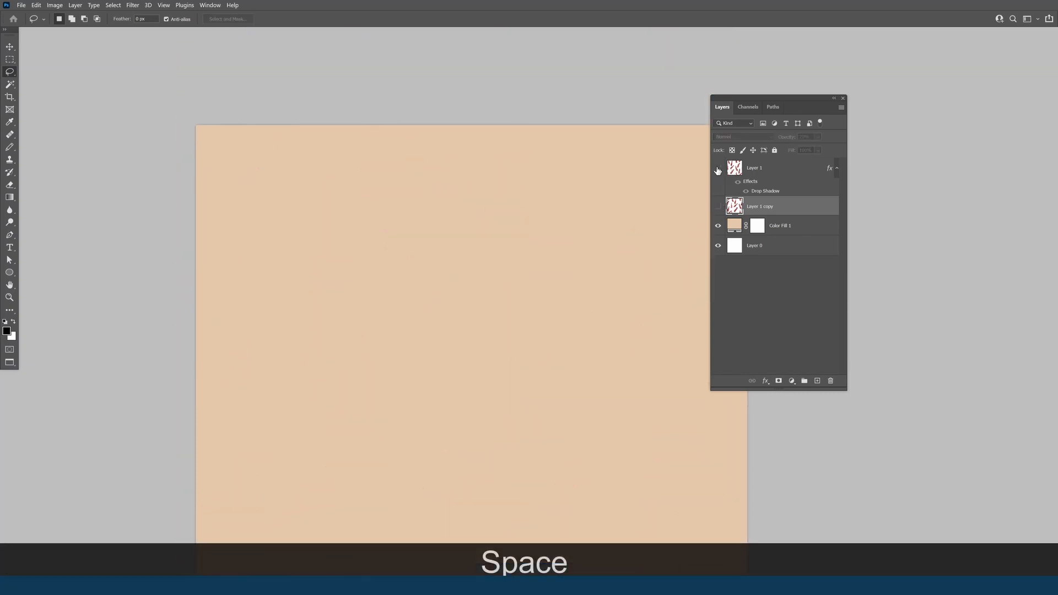
pyautogui.click(718, 168)
pyautogui.click(755, 167)
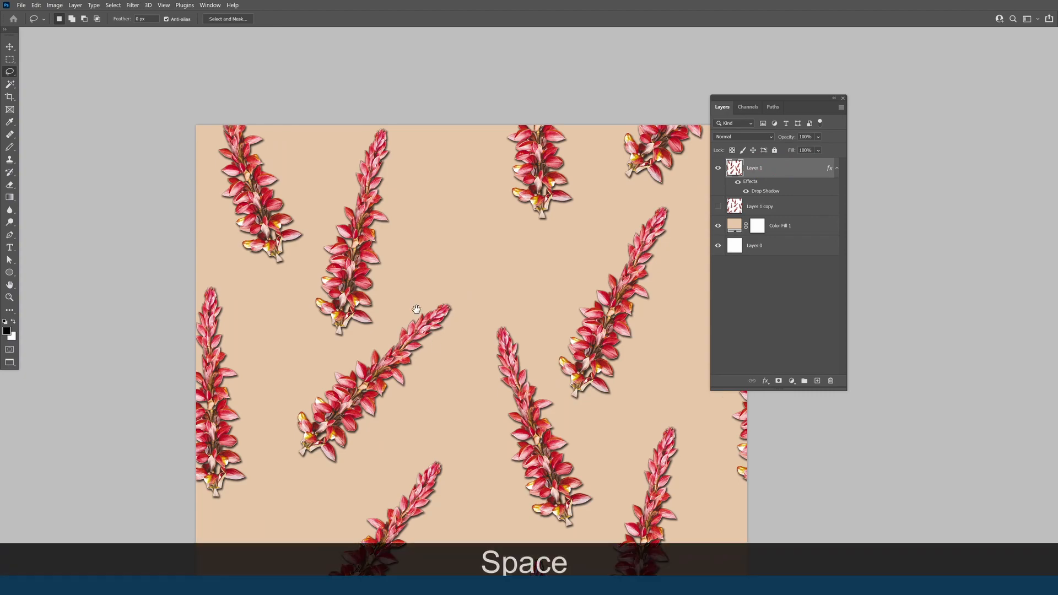
# - Erase the two dark gaps between petals near the flower's upper stem on Layer 1, using lasso selections
pyautogui.moveTo(369, 353); pyautogui.dragTo(245, 326)
pyautogui.moveTo(478, 148); pyautogui.dragTo(611, 299)
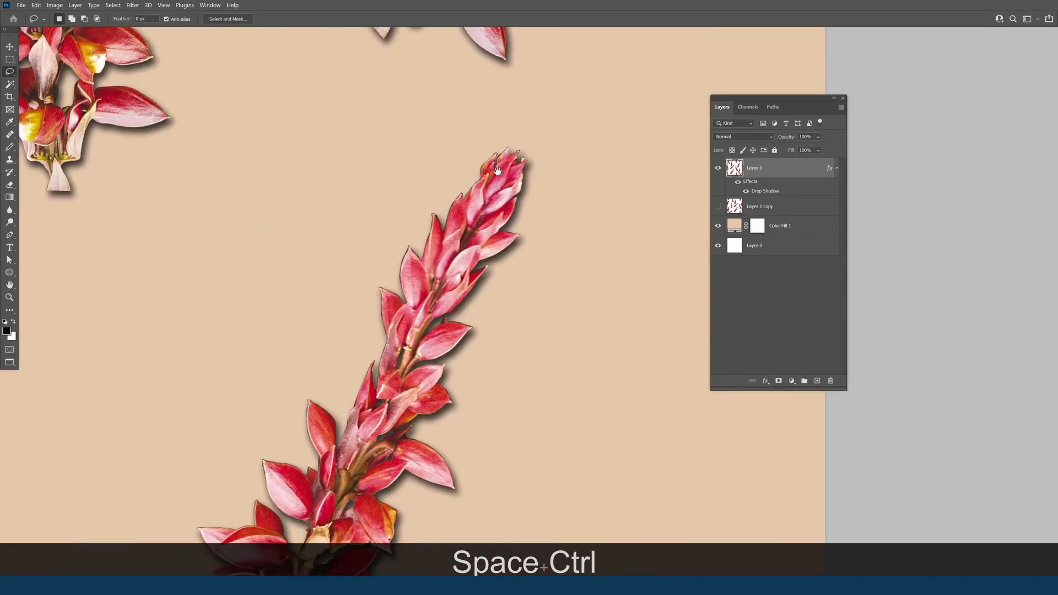
pyautogui.moveTo(433, 110); pyautogui.dragTo(615, 271)
pyautogui.keyDown('alt'); pyautogui.click(429, 304); pyautogui.keyUp('alt')
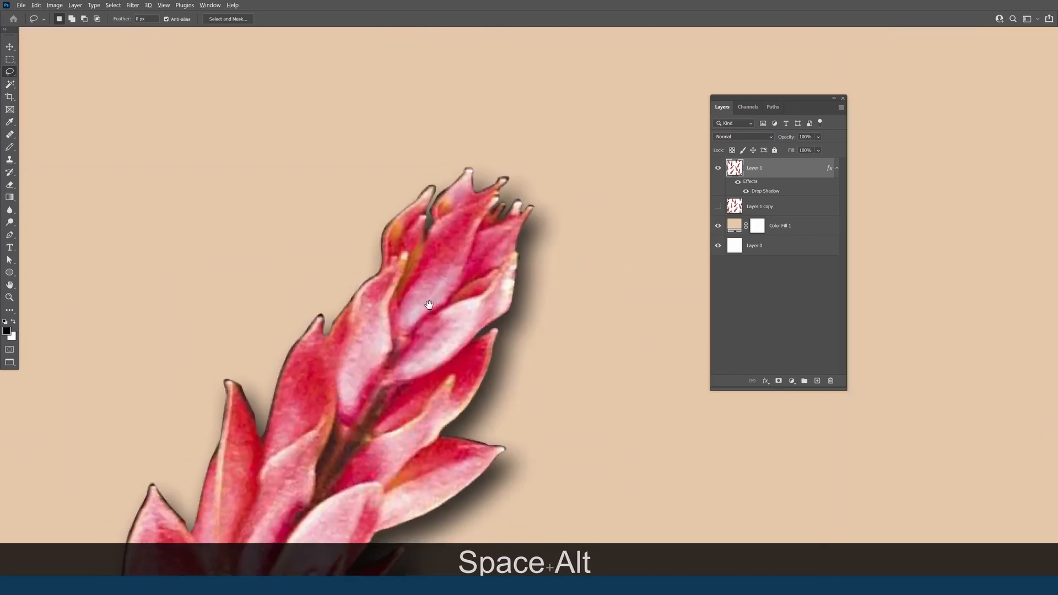
pyautogui.keyDown('alt'); pyautogui.click(392, 362); pyautogui.keyUp('alt')
pyautogui.keyDown('alt'); pyautogui.click(475, 236); pyautogui.keyUp('alt')
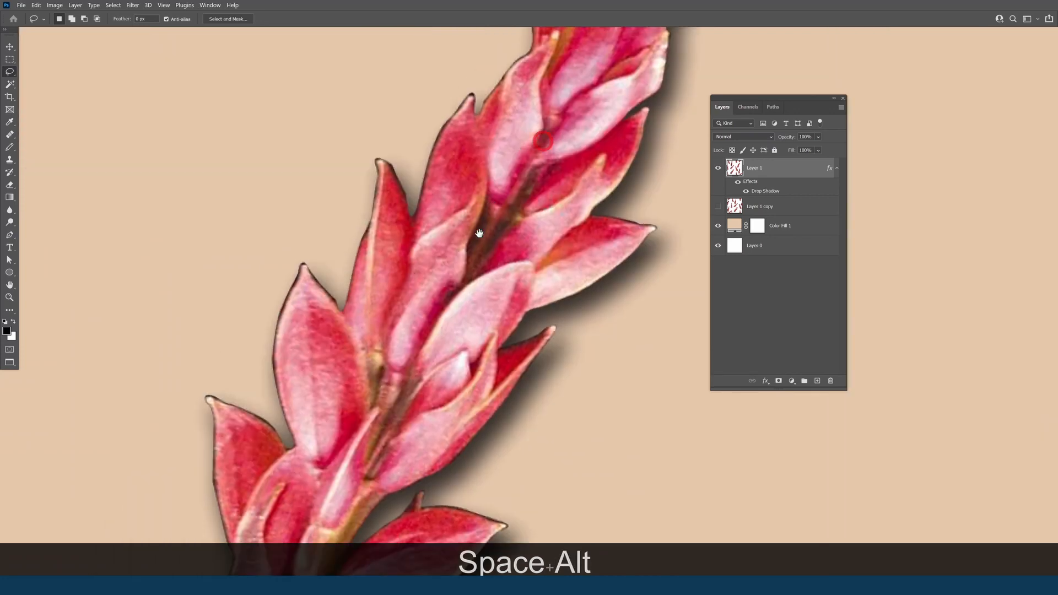
pyautogui.keyDown('alt'); pyautogui.click(447, 287); pyautogui.keyUp('alt')
pyautogui.keyDown('alt'); pyautogui.click(447, 288); pyautogui.keyUp('alt')
pyautogui.moveTo(358, 230); pyautogui.dragTo(560, 358)
pyautogui.moveTo(541, 249)
pyautogui.mouseDown()
pyautogui.moveTo(508, 334)
pyautogui.moveTo(530, 309)
pyautogui.moveTo(521, 336)
pyautogui.moveTo(485, 384)
pyautogui.moveTo(481, 367)
pyautogui.moveTo(501, 346)
pyautogui.mouseUp()
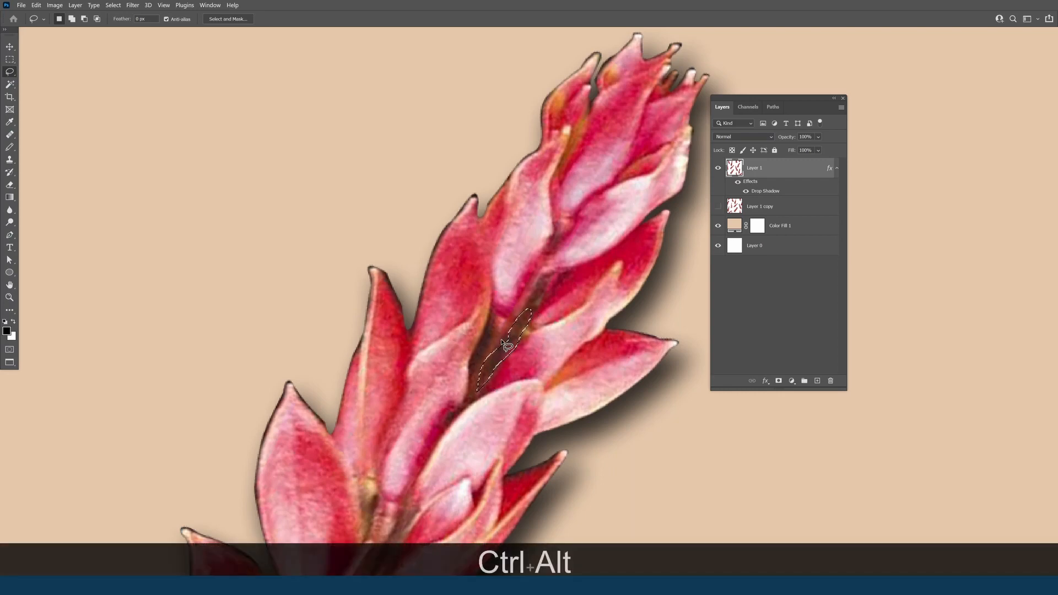
pyautogui.press('BackSpace')
pyautogui.moveTo(491, 318)
pyautogui.mouseDown()
pyautogui.moveTo(472, 368)
pyautogui.moveTo(492, 321)
pyautogui.mouseUp()
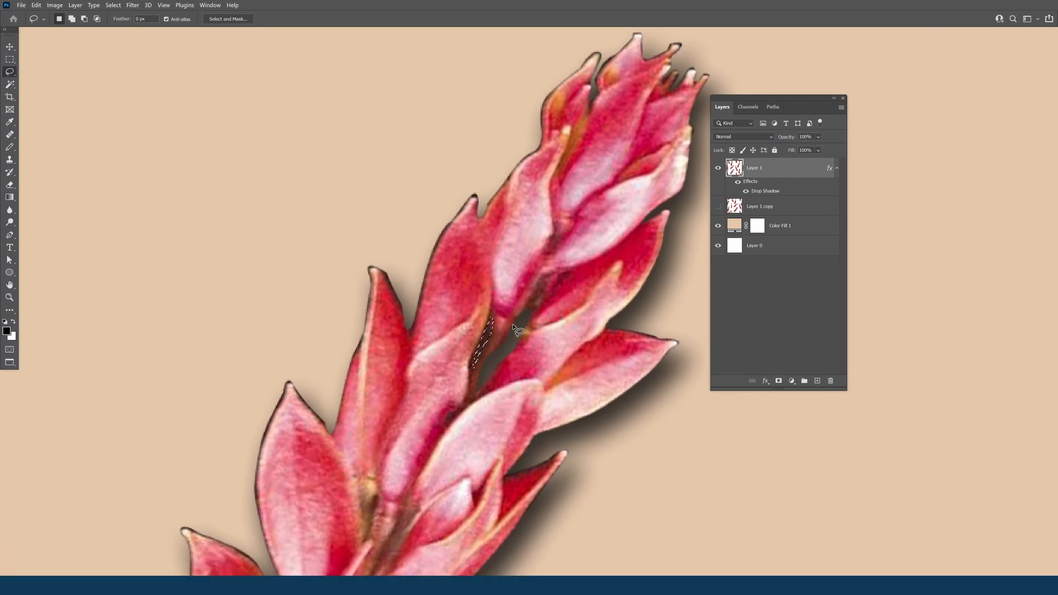
pyautogui.press('BackSpace')
# - Try a wide lasso outline around the flat-cut petal at the flower's base, and discard the selection
pyautogui.keyDown('alt'); pyautogui.click(514, 332); pyautogui.keyUp('alt')
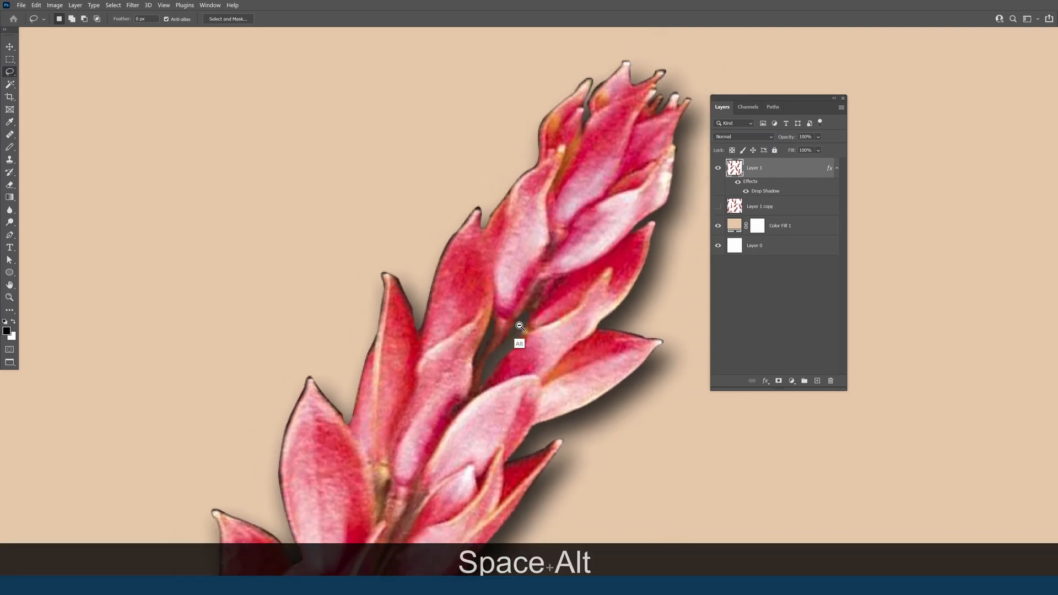
pyautogui.keyDown('alt'); pyautogui.click(515, 332); pyautogui.keyUp('alt')
pyautogui.moveTo(499, 353); pyautogui.dragTo(517, 250)
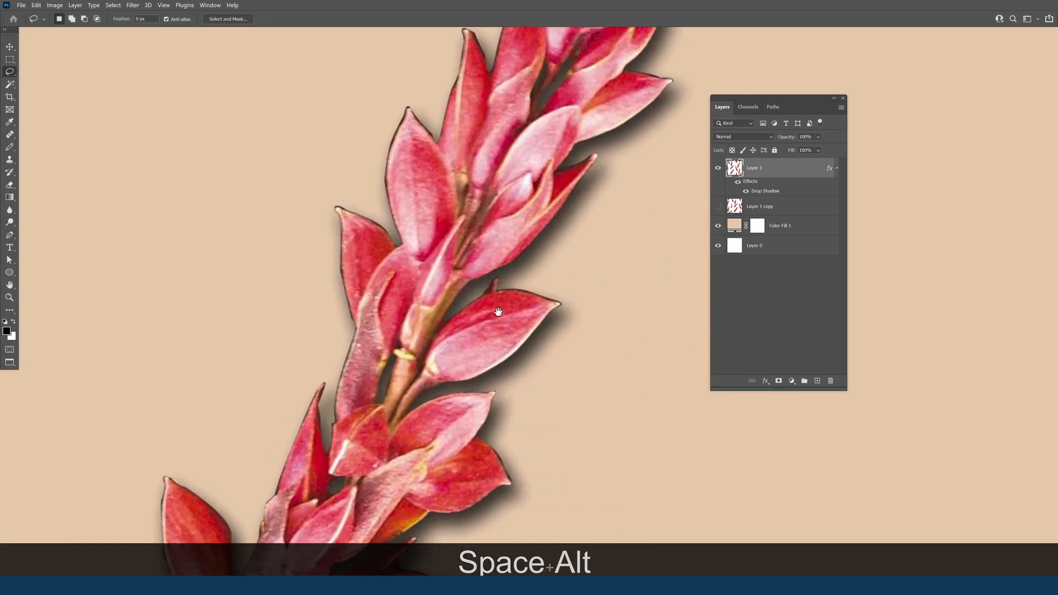
pyautogui.moveTo(435, 432); pyautogui.dragTo(576, 155)
pyautogui.moveTo(385, 385); pyautogui.dragTo(562, 115)
pyautogui.moveTo(392, 498); pyautogui.dragTo(535, 107)
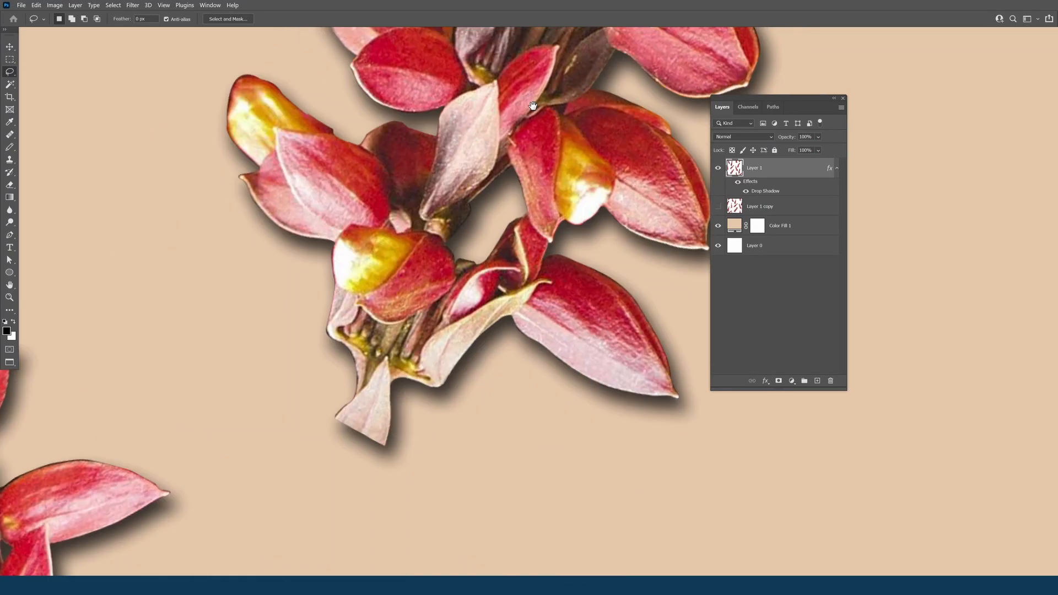
pyautogui.moveTo(420, 347)
pyautogui.mouseDown()
pyautogui.moveTo(474, 299)
pyautogui.moveTo(481, 435)
pyautogui.moveTo(386, 333)
pyautogui.moveTo(399, 310)
pyautogui.mouseUp()
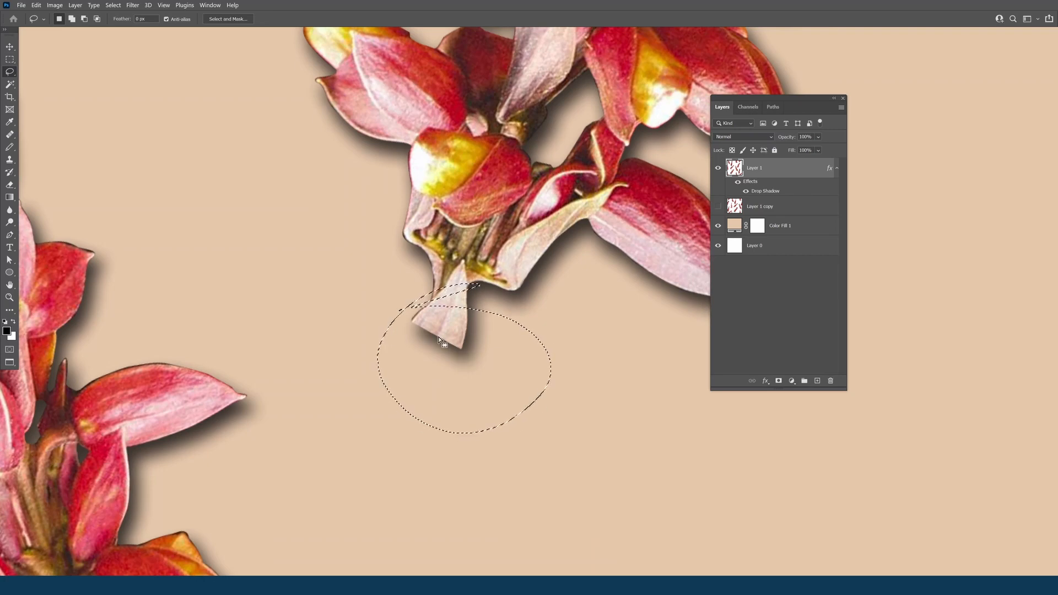
pyautogui.hotkey('ctrl', 'd')
# - Try a tighter, rounded lasso outline across the cut tip of the base petal, and drop the selection
pyautogui.keyDown('ctrl'); pyautogui.click(435, 319); pyautogui.keyUp('ctrl')
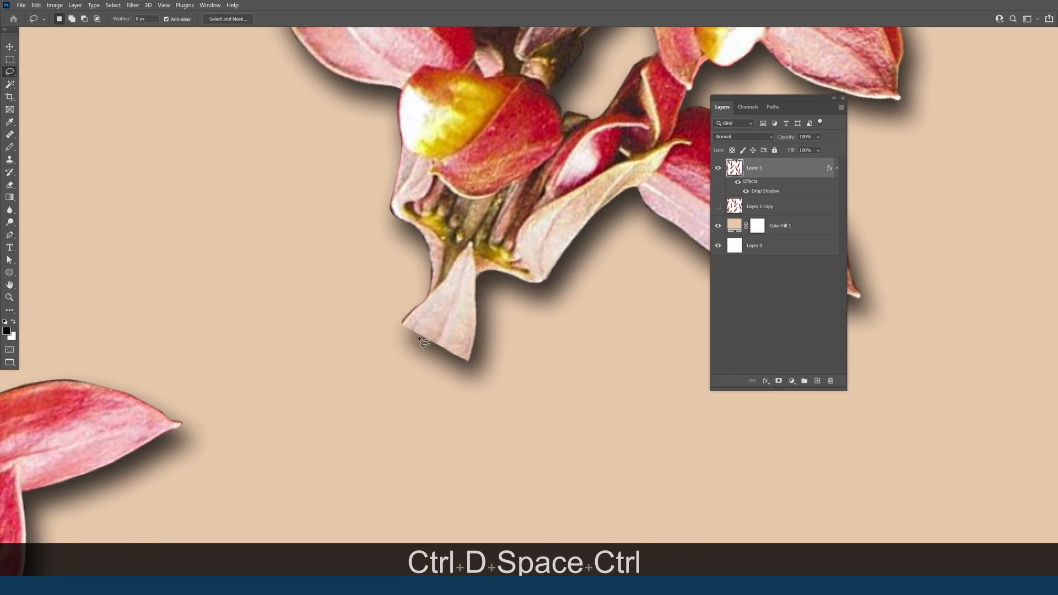
pyautogui.moveTo(395, 312)
pyautogui.mouseDown()
pyautogui.moveTo(485, 371)
pyautogui.moveTo(371, 330)
pyautogui.moveTo(392, 309)
pyautogui.mouseUp()
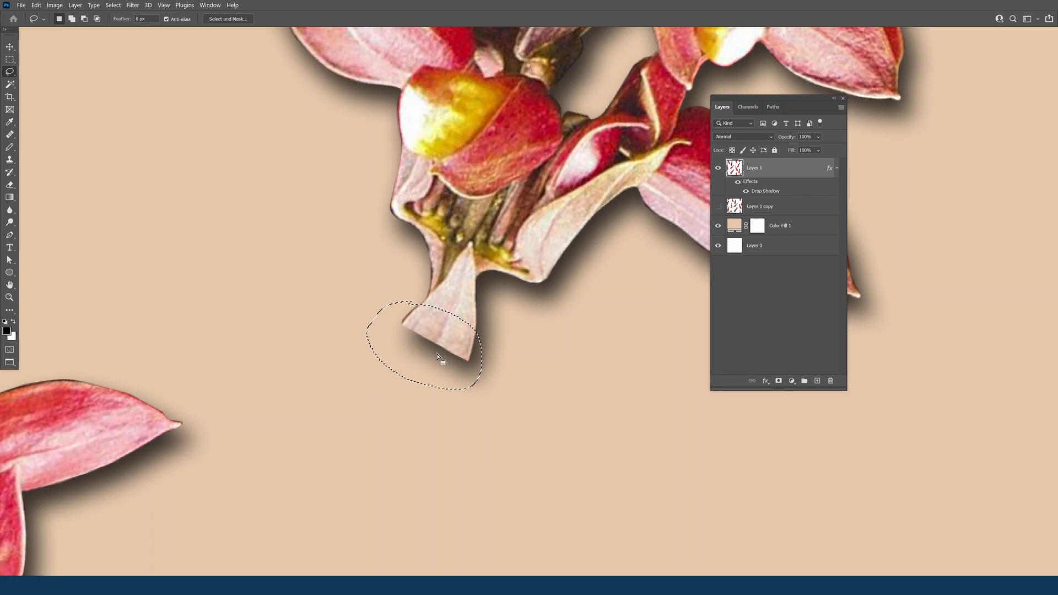
pyautogui.keyDown('alt'); pyautogui.click(434, 361); pyautogui.keyUp('alt')
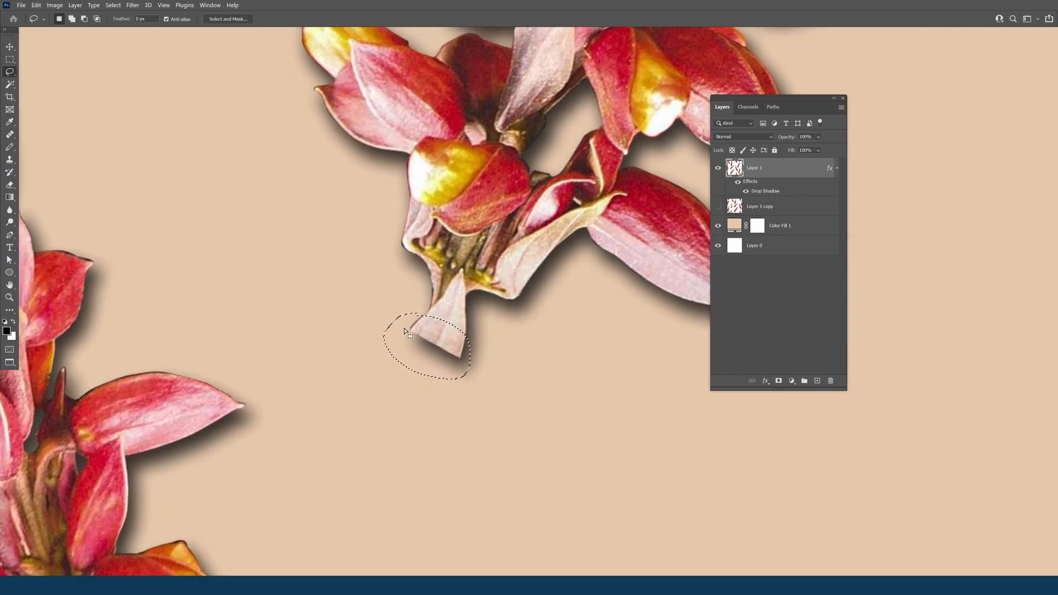
pyautogui.keyDown('alt'); pyautogui.click(441, 345); pyautogui.keyUp('alt')
pyautogui.keyDown('alt'); pyautogui.click(441, 347); pyautogui.keyUp('alt')
pyautogui.keyDown('alt'); pyautogui.click(440, 346); pyautogui.keyUp('alt')
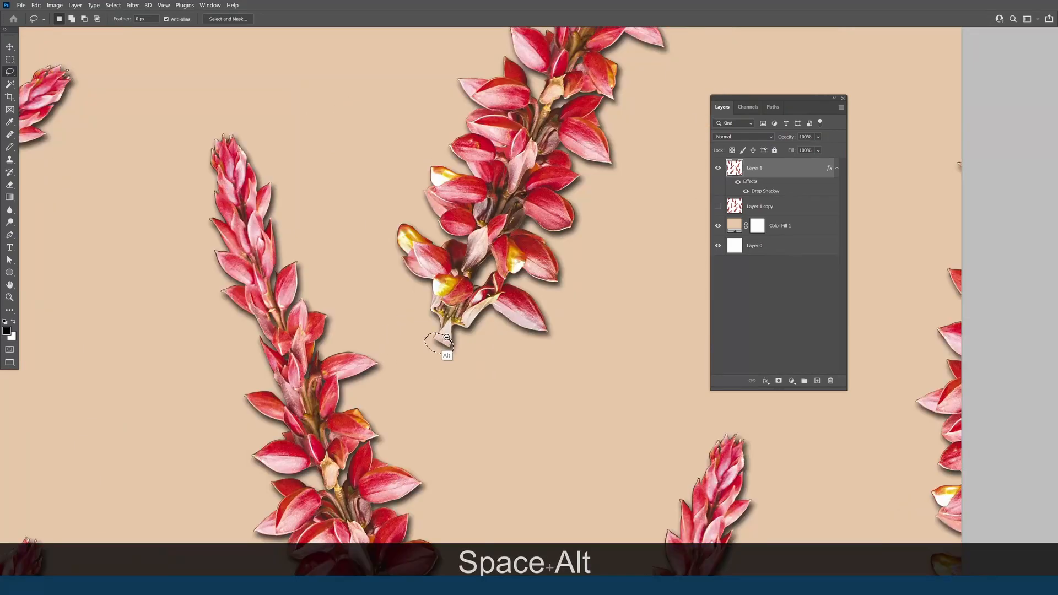
pyautogui.keyDown('alt'); pyautogui.click(444, 342); pyautogui.keyUp('alt')
pyautogui.keyDown('alt'); pyautogui.click(446, 335); pyautogui.keyUp('alt')
pyautogui.hotkey('ctrl', 'd')
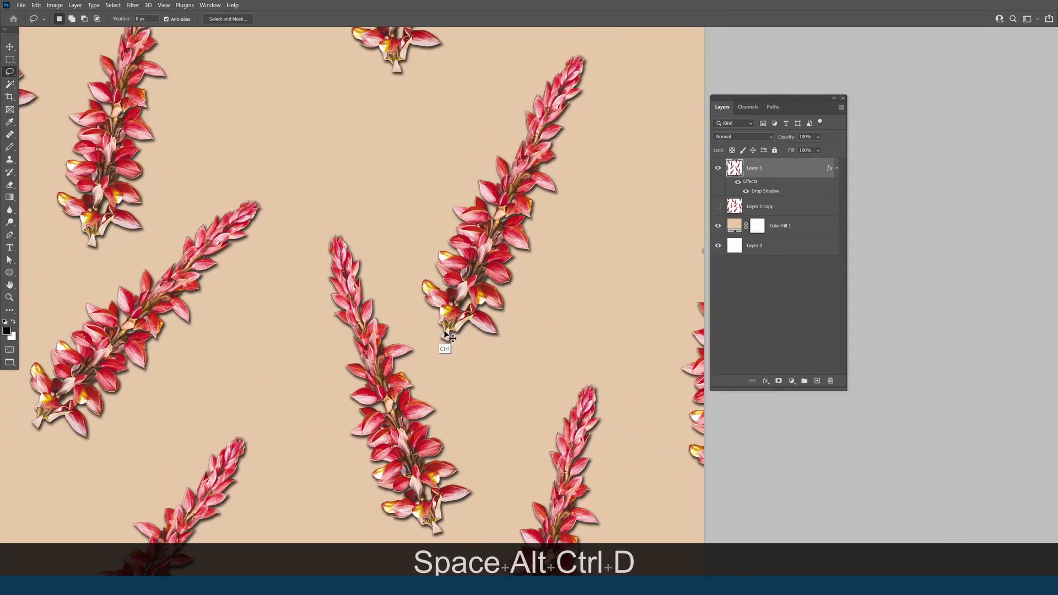
# - Show the faint Layer 1 copy again beneath the red flowers
pyautogui.keyDown('alt'); pyautogui.click(433, 321); pyautogui.keyUp('alt')
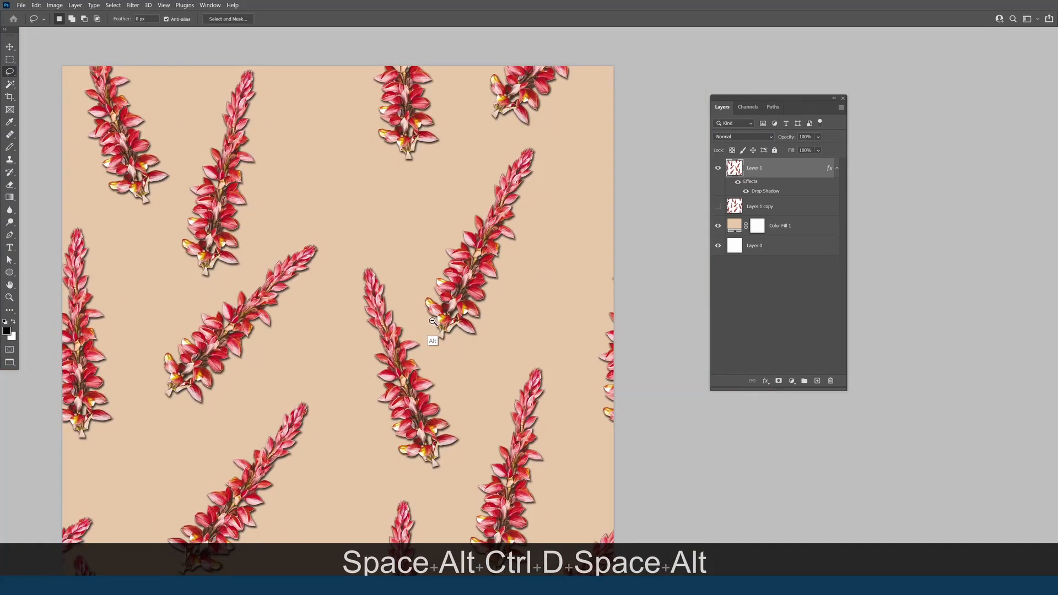
pyautogui.click(717, 209)
pyautogui.keyDown('alt'); pyautogui.click(424, 288); pyautogui.keyUp('alt')
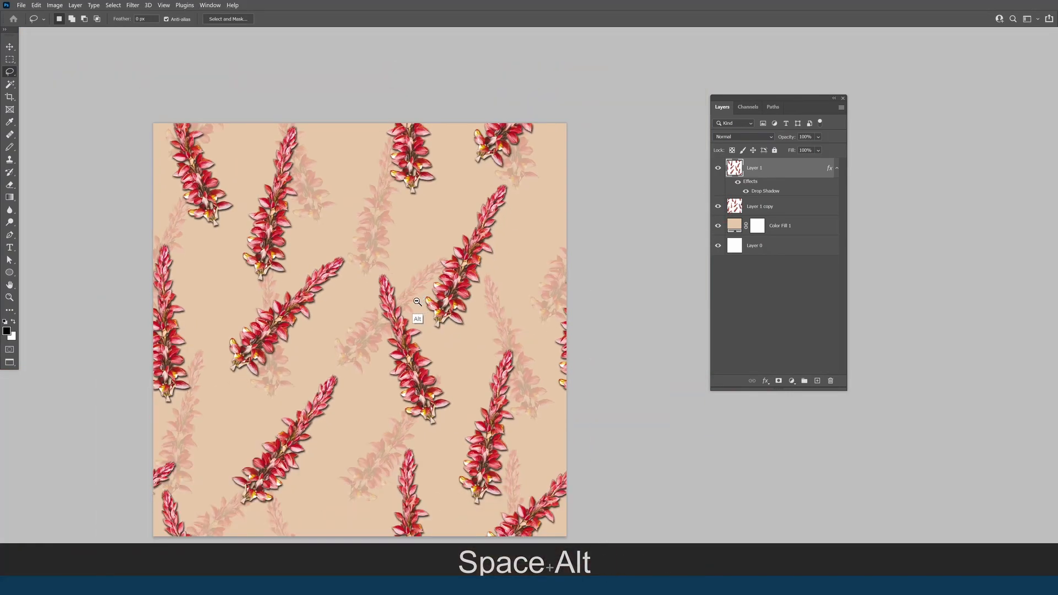
pyautogui.moveTo(402, 330); pyautogui.dragTo(450, 253)
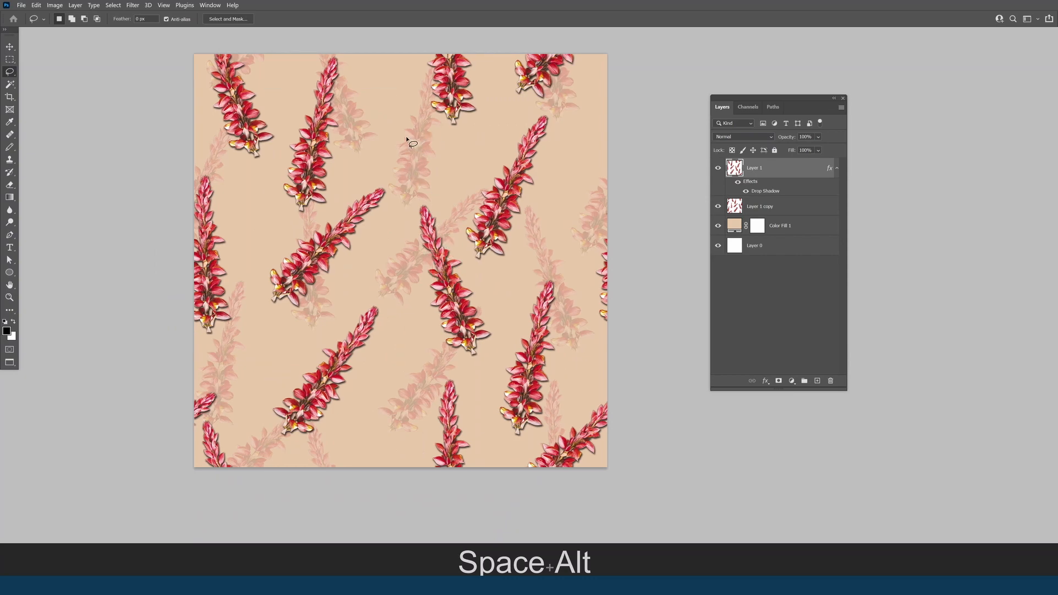
# - Try lasso outlines around the open areas between the red flowers, and clear the selection
pyautogui.moveTo(351, 63)
pyautogui.mouseDown()
pyautogui.moveTo(440, 94)
pyautogui.moveTo(516, 161)
pyautogui.moveTo(420, 201)
pyautogui.moveTo(349, 197)
pyautogui.moveTo(354, 88)
pyautogui.mouseUp()
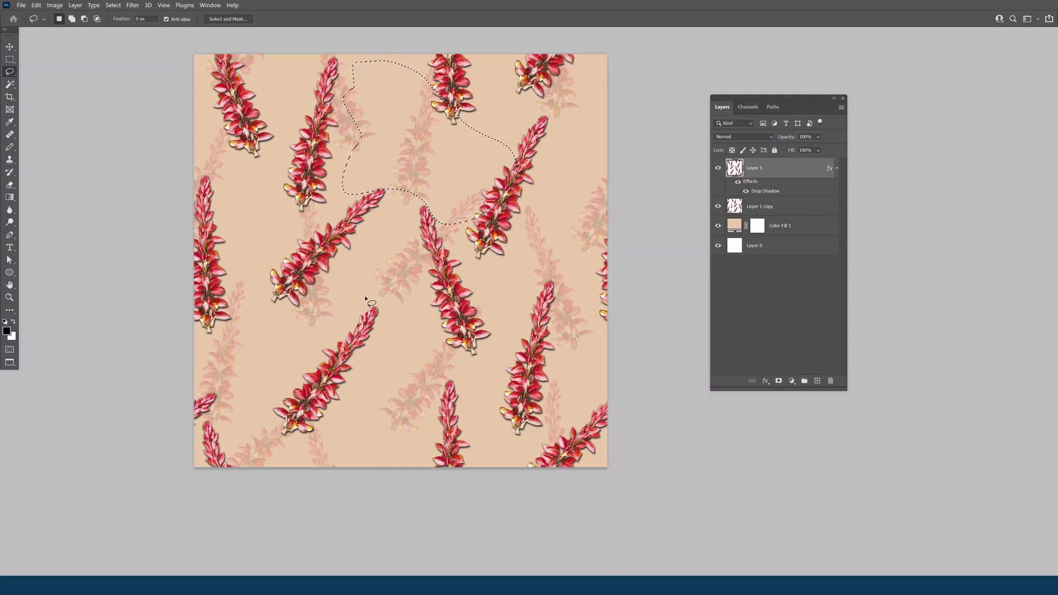
pyautogui.press('shift')
pyautogui.moveTo(242, 318)
pyautogui.mouseDown()
pyautogui.moveTo(264, 359)
pyautogui.moveTo(193, 364)
pyautogui.moveTo(220, 320)
pyautogui.mouseUp()
pyautogui.click(374, 277)
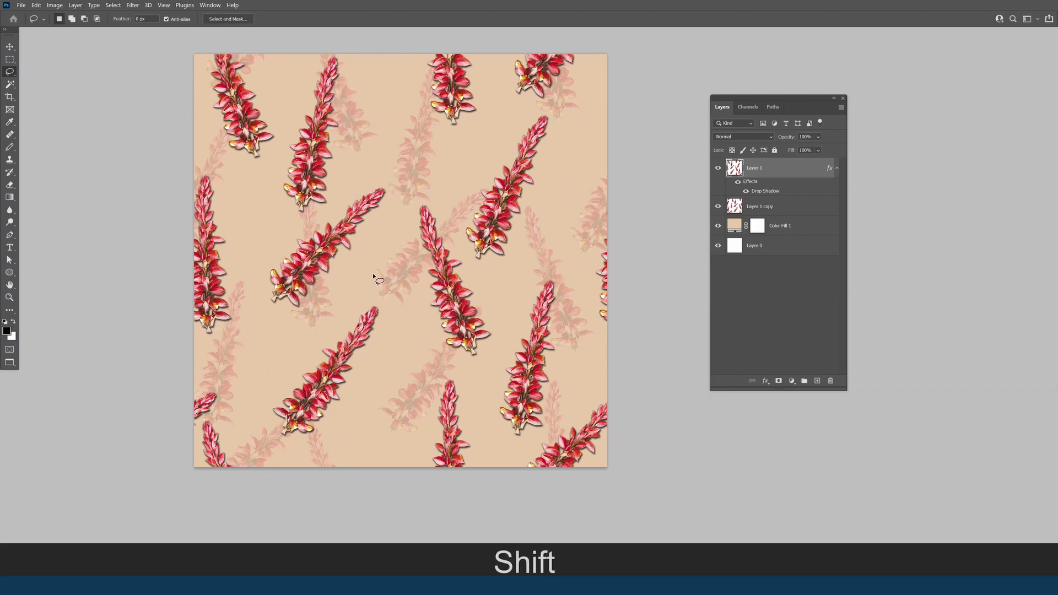
# - Flatten all layers of the flower pattern into a single Background layer
pyautogui.hotkey('alt', 'space')
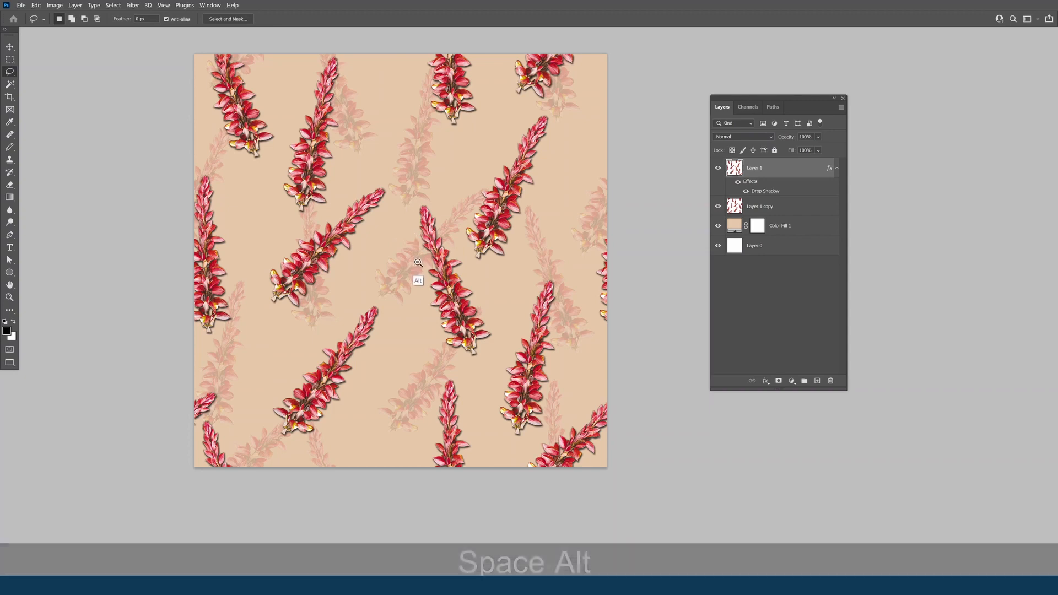
pyautogui.click(411, 274)
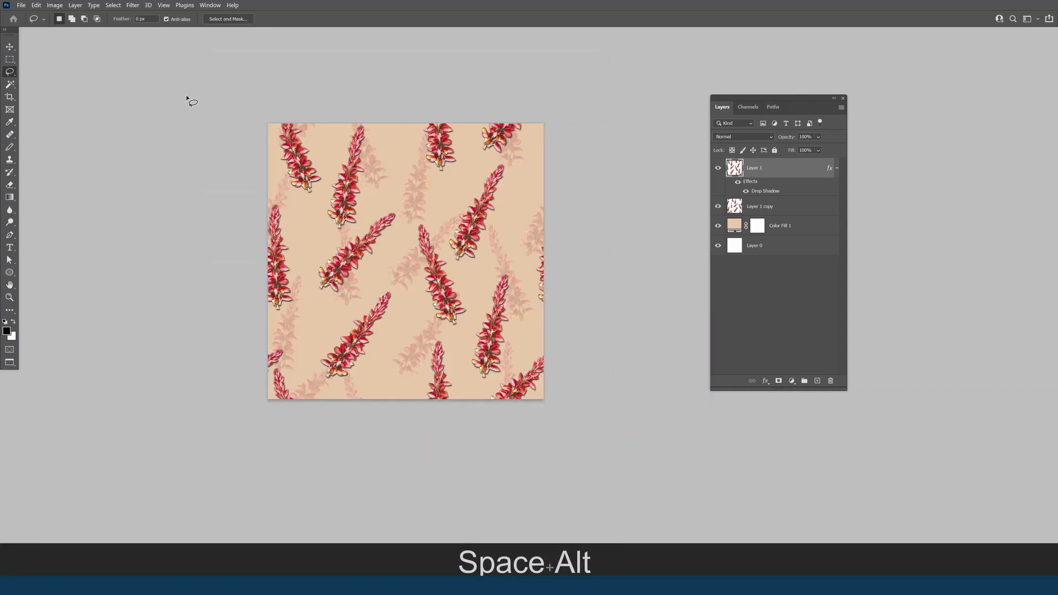
pyautogui.click(75, 5)
pyautogui.press('space')
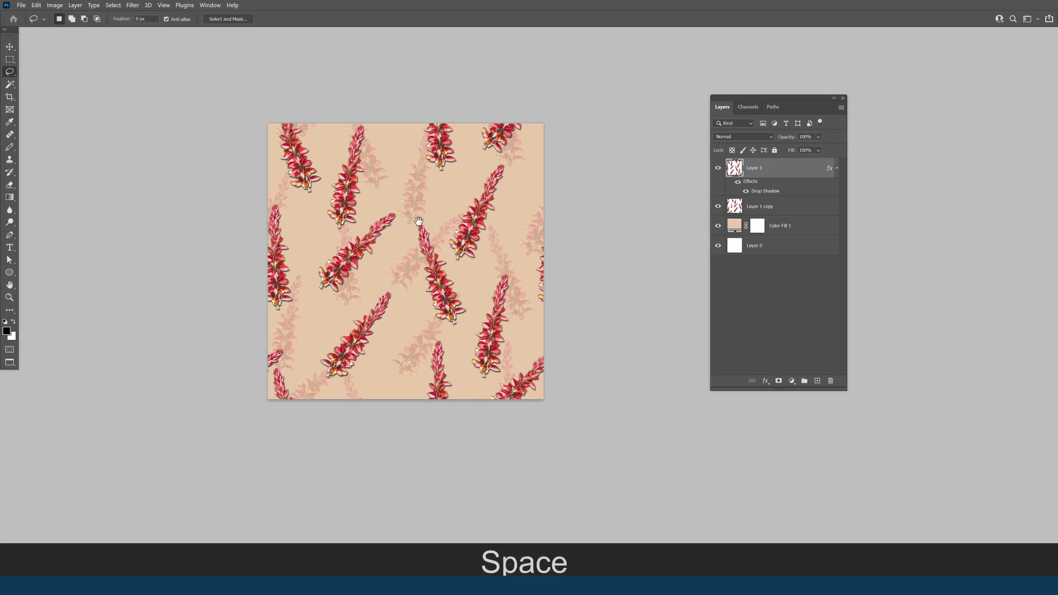
pyautogui.hotkey('ctrl', 'u')
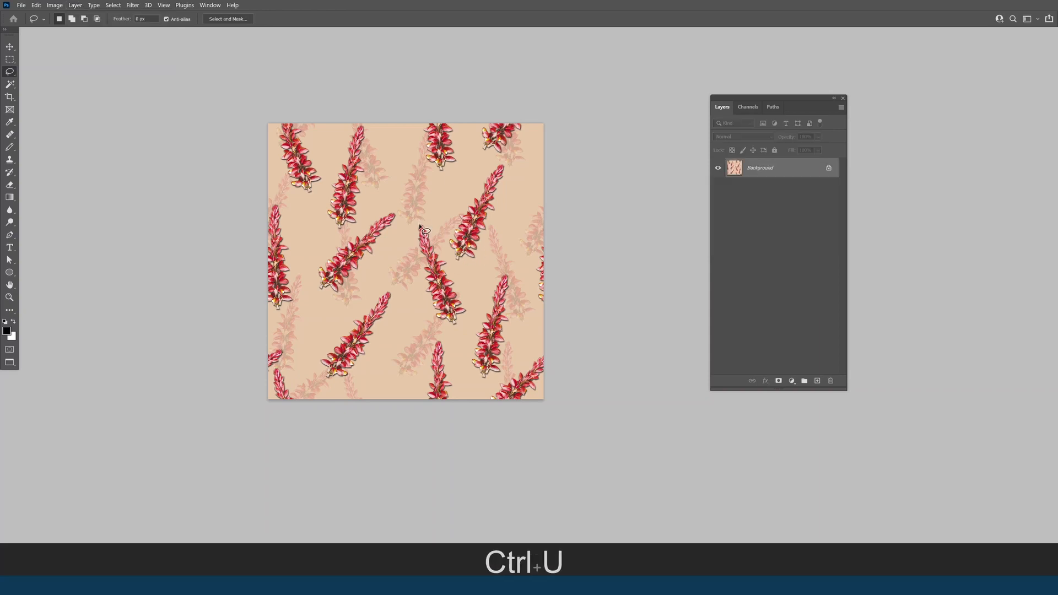
# - Open the Offset filter with Wrap Around and set both the horizontal and vertical offsets to 0
pyautogui.hotkey('ctrl', 'space')
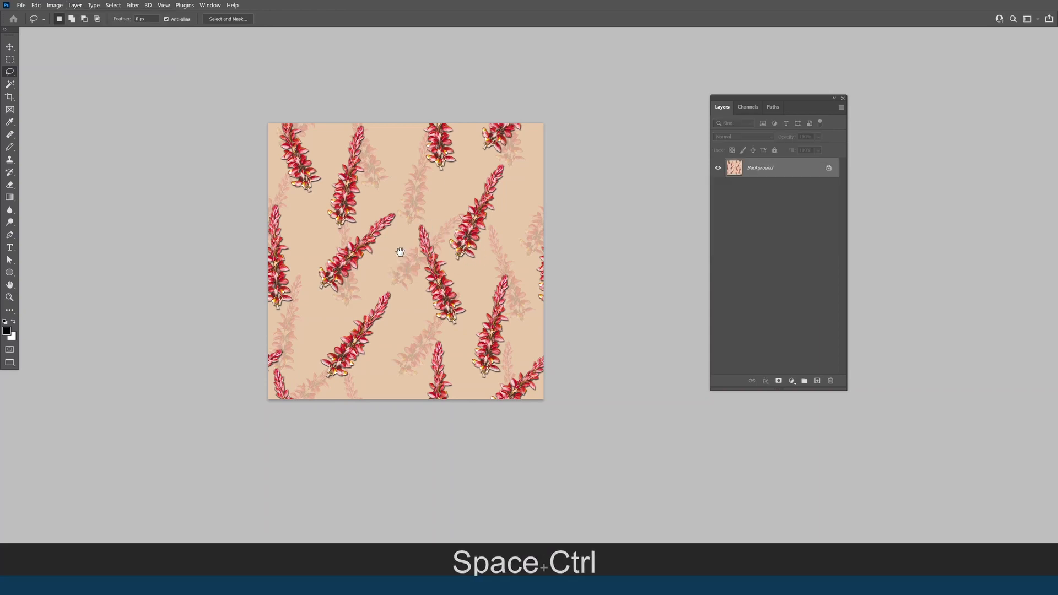
pyautogui.moveTo(404, 251); pyautogui.dragTo(413, 265)
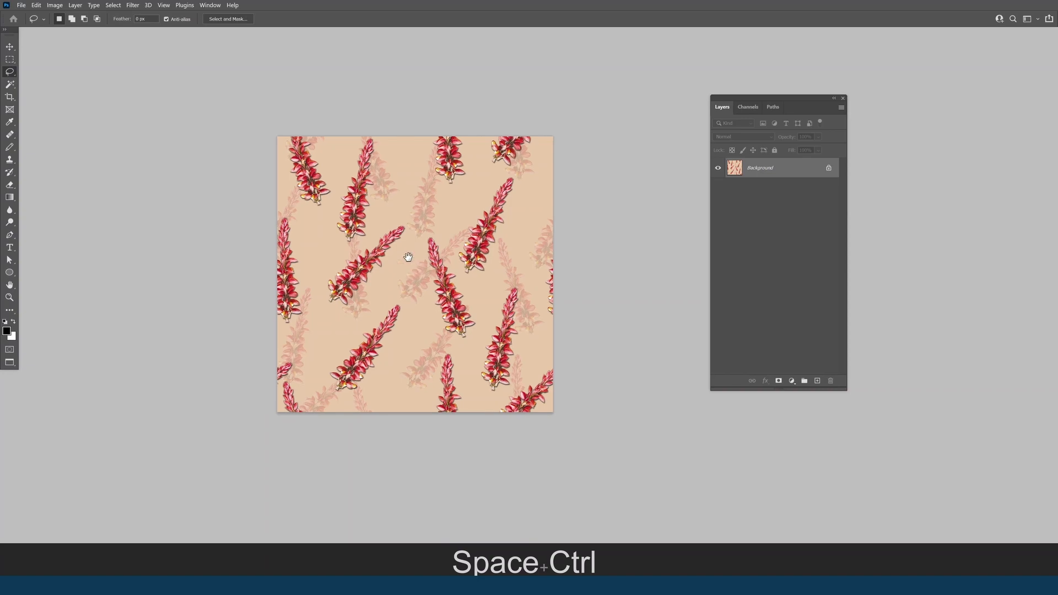
pyautogui.click(133, 6)
pyautogui.moveTo(232, 199)
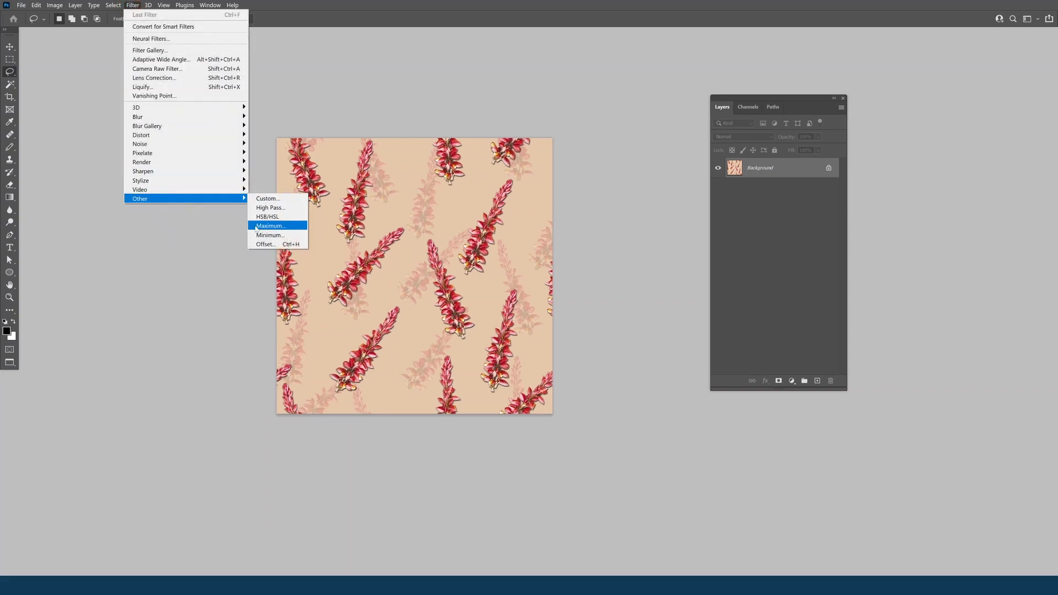
pyautogui.click(266, 244)
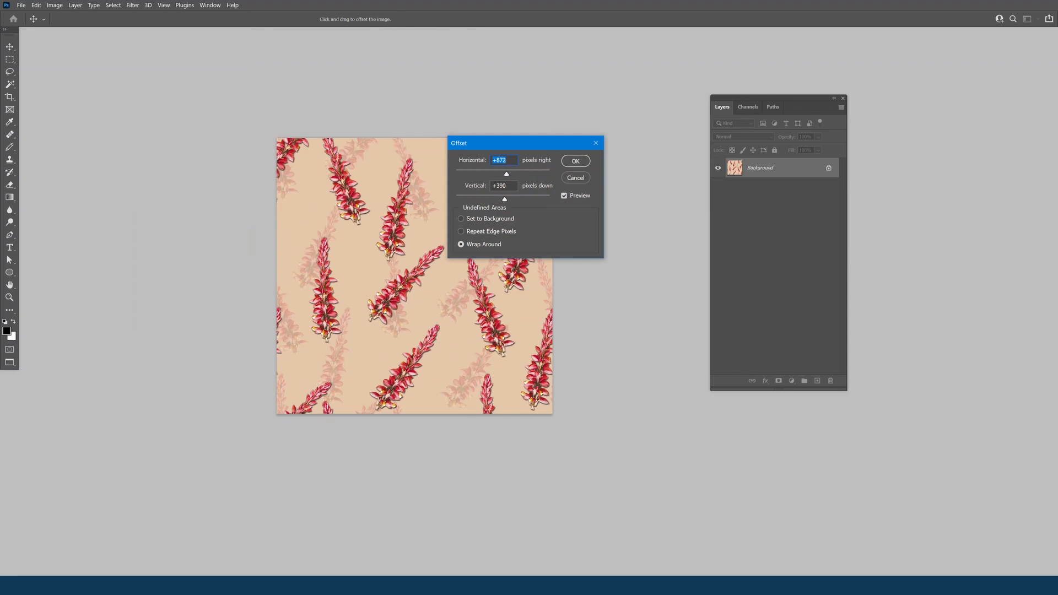
pyautogui.write('0')
pyautogui.doubleClick(511, 185)
pyautogui.write('0')
# - Apply the Offset filter with the tile shifted to -3135 pixels horizontally and +3015 pixels vertically, wrapped around
pyautogui.moveTo(519, 144); pyautogui.dragTo(629, 125)
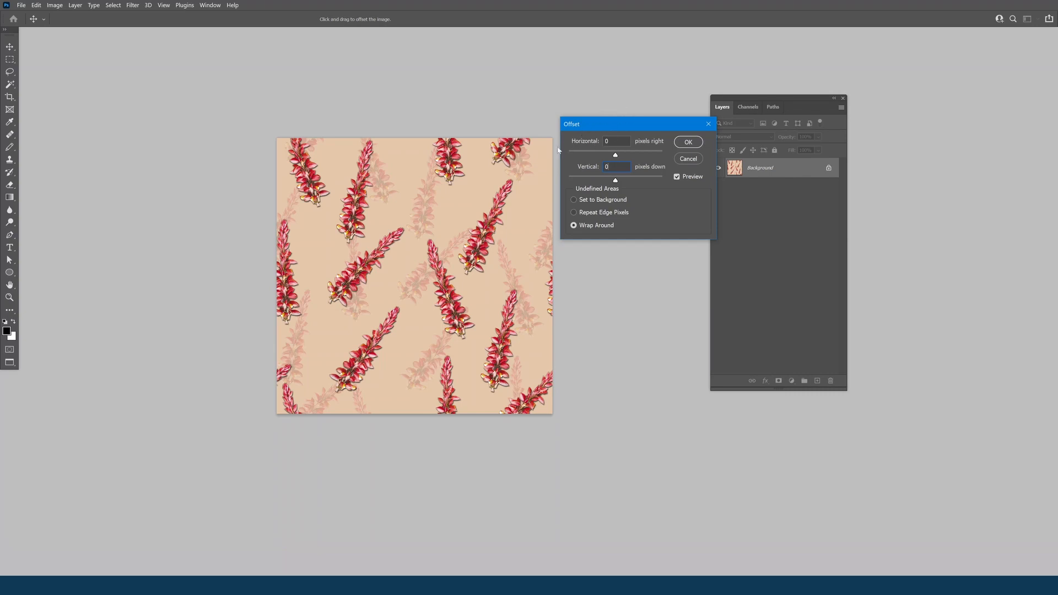
pyautogui.moveTo(552, 139); pyautogui.dragTo(407, 272)
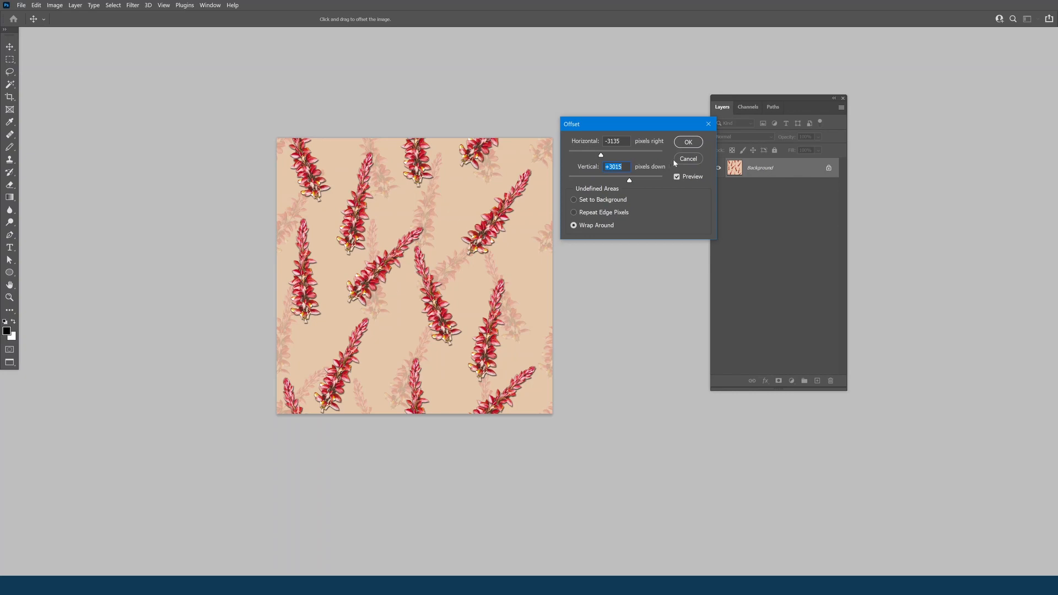
pyautogui.click(694, 143)
# - Inspect the red flowers around the middle of the offset tile up close, with the interface panels hidden
pyautogui.hotkey('ctrl', 'space')
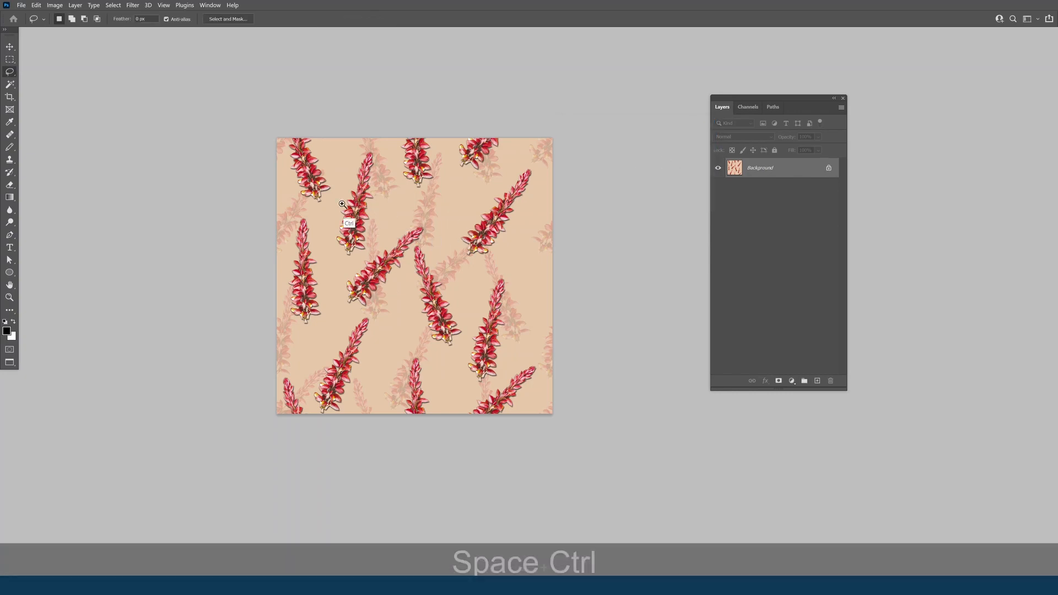
pyautogui.moveTo(318, 204); pyautogui.dragTo(469, 336)
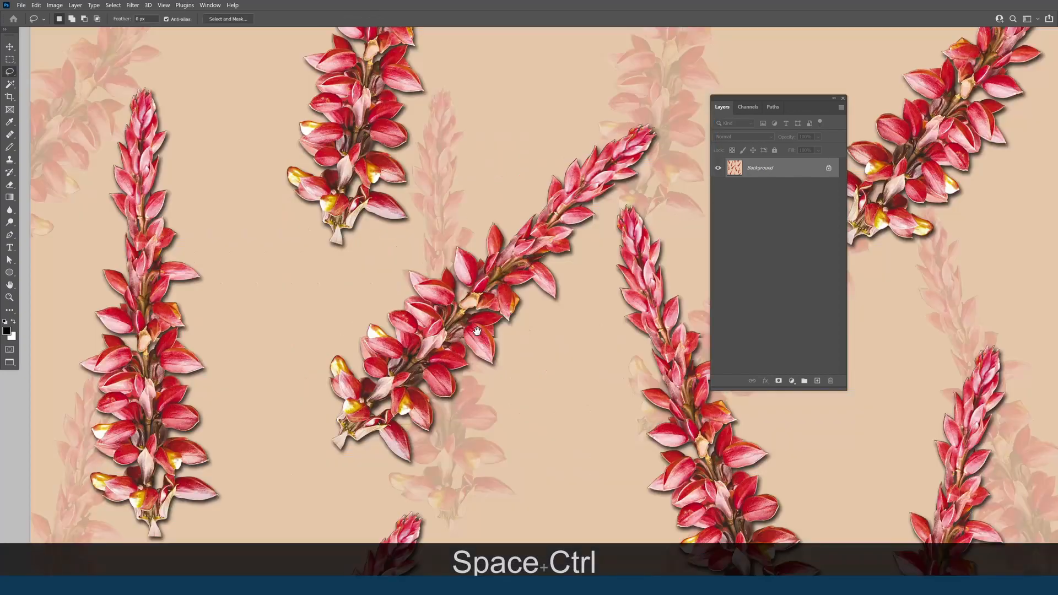
pyautogui.moveTo(583, 315); pyautogui.dragTo(484, 307)
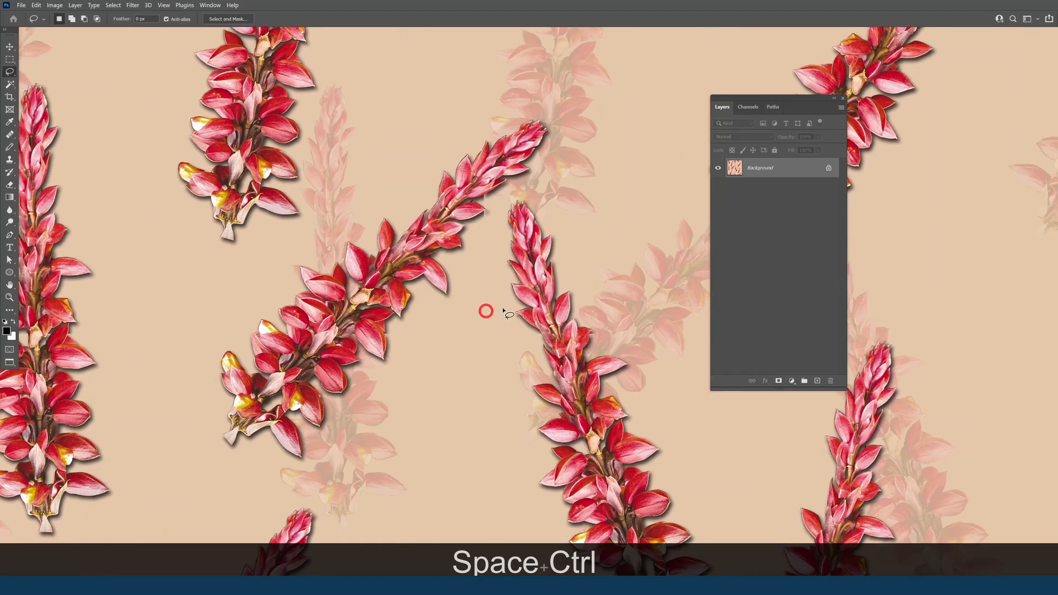
pyautogui.press('Tab')
pyautogui.hotkey('ctrl', 'space')
pyautogui.click(460, 297)
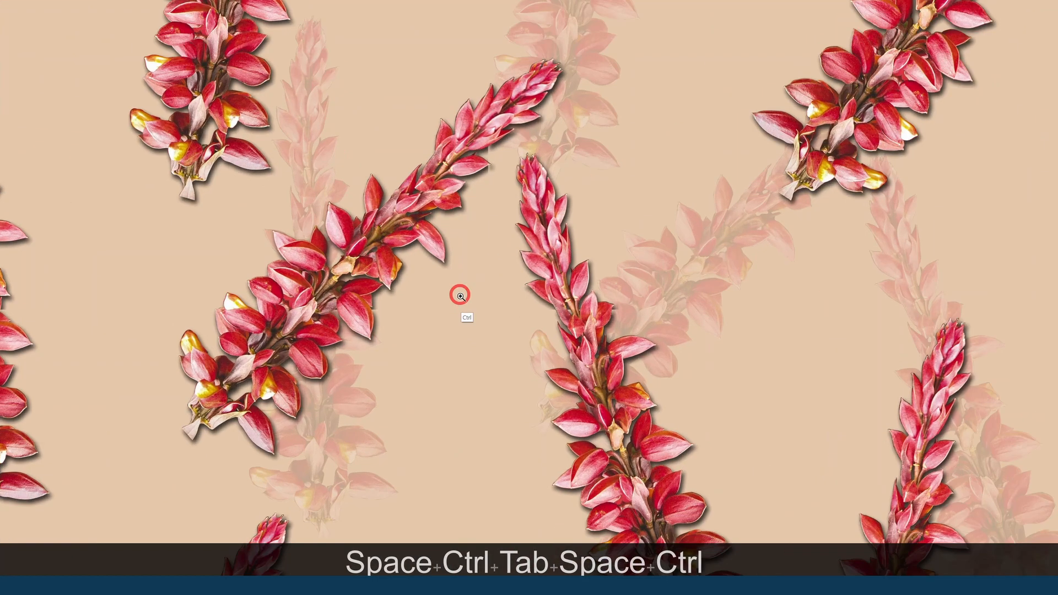
pyautogui.moveTo(340, 259); pyautogui.dragTo(303, 280)
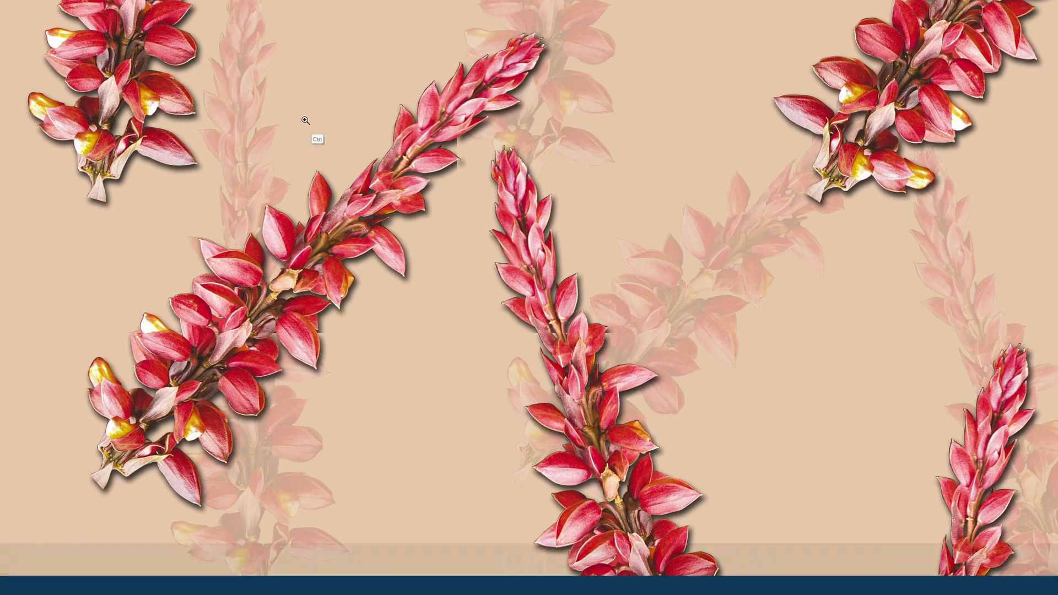
# - Examine the petals and shadows of the central red flowers at high magnification for breaks along the tile seams
pyautogui.press('ctrl')
pyautogui.moveTo(259, 106); pyautogui.dragTo(619, 382)
pyautogui.moveTo(518, 144); pyautogui.dragTo(412, 265)
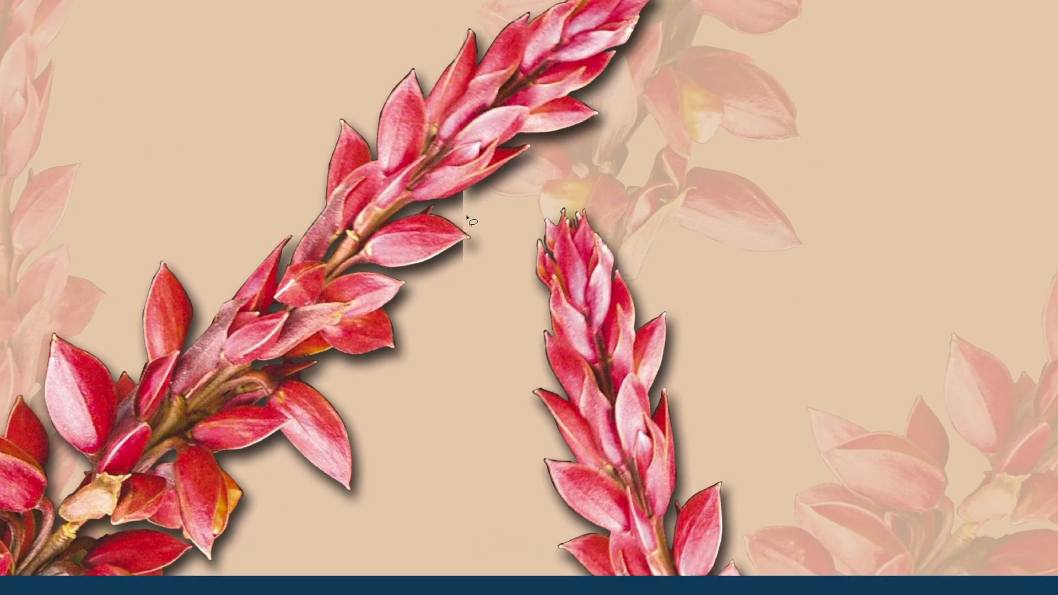
pyautogui.press('space')
pyautogui.moveTo(359, 478); pyautogui.dragTo(424, 246)
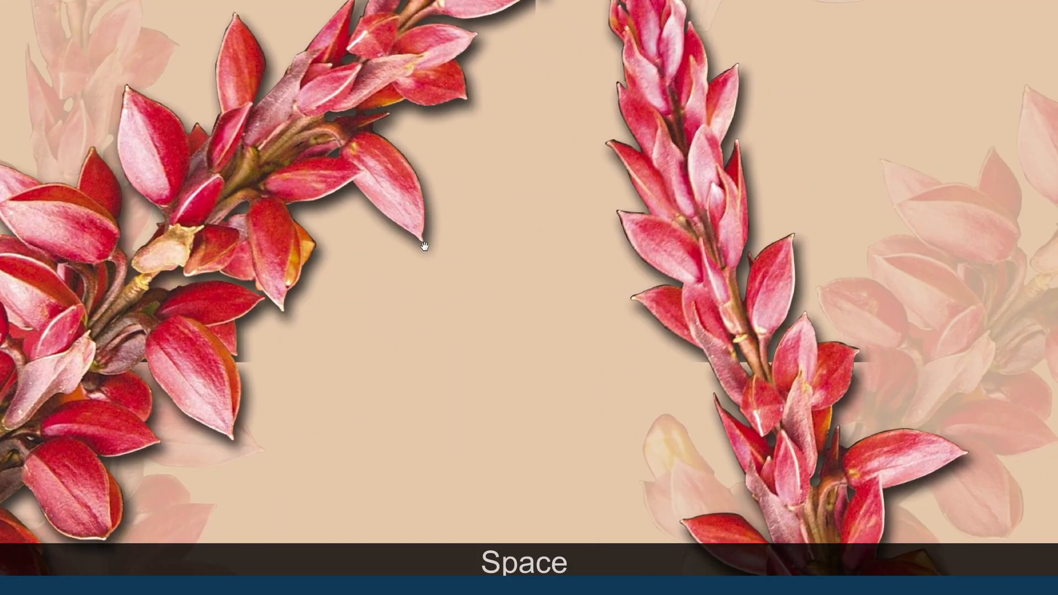
pyautogui.moveTo(203, 338); pyautogui.dragTo(301, 378)
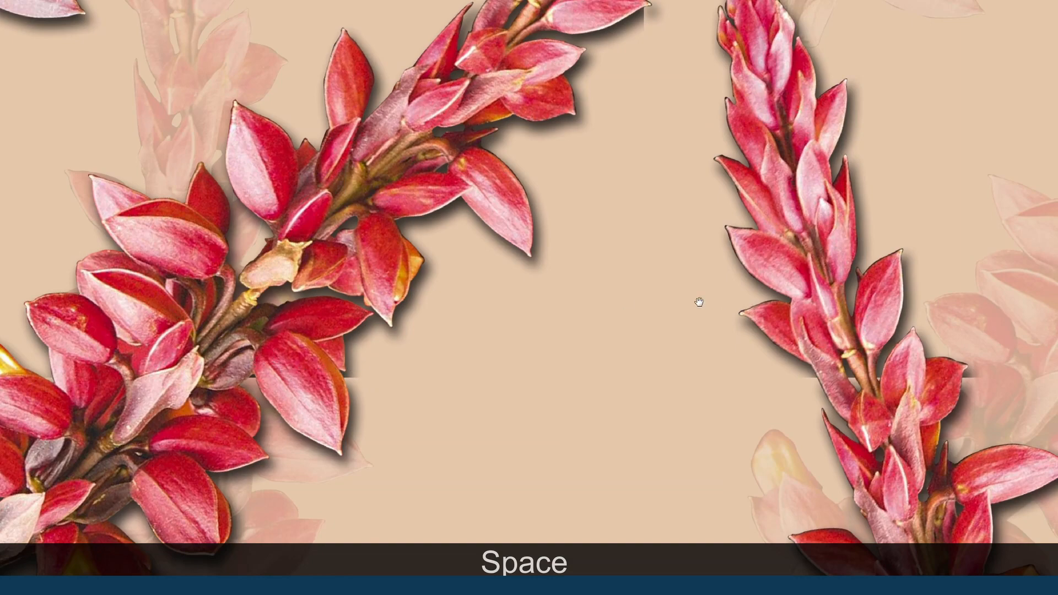
pyautogui.moveTo(699, 302); pyautogui.dragTo(209, 308)
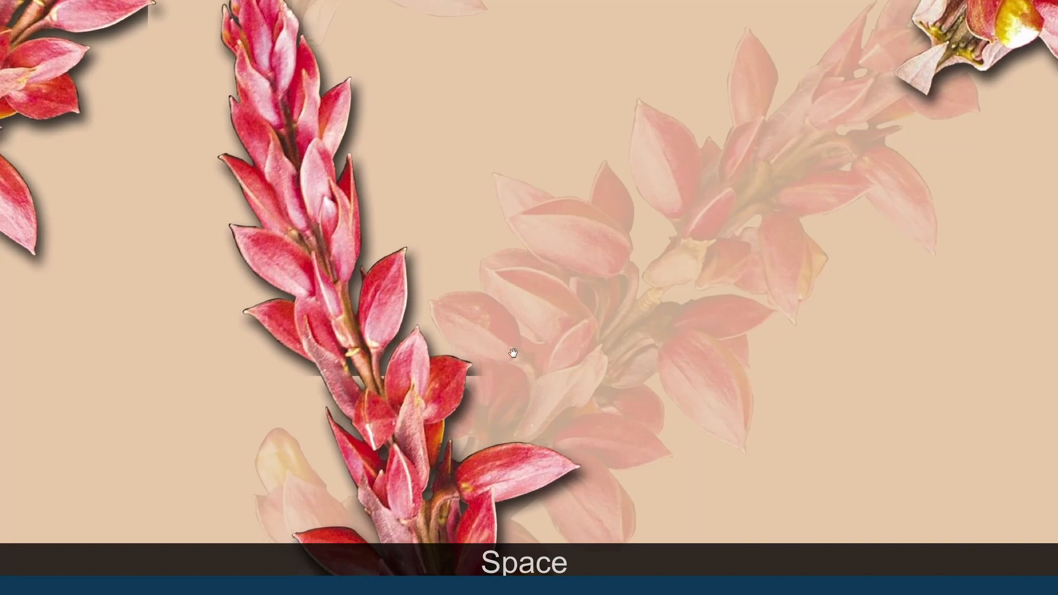
pyautogui.moveTo(322, 188); pyautogui.dragTo(529, 423)
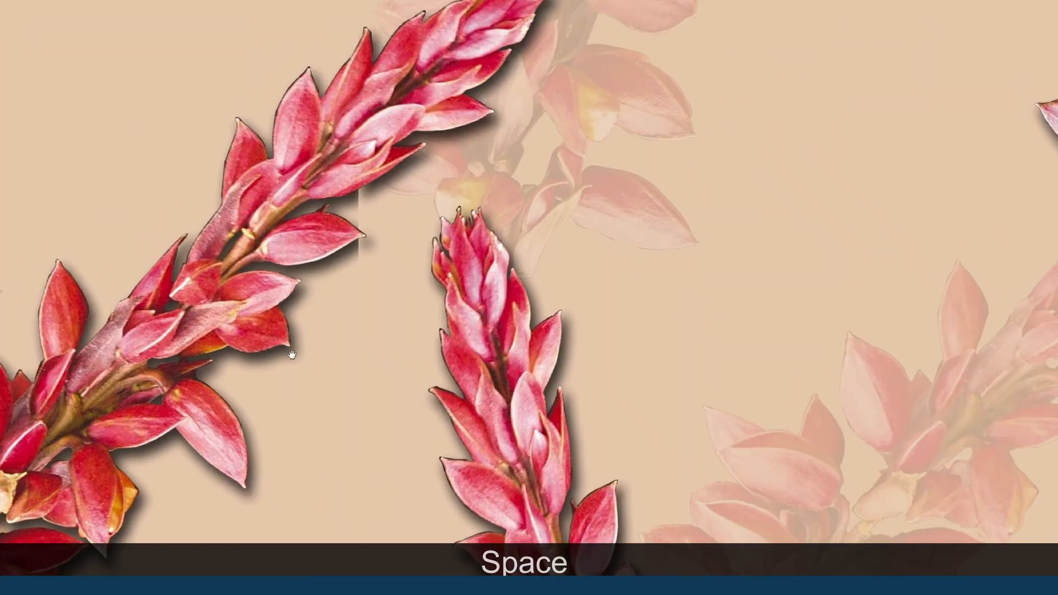
pyautogui.moveTo(289, 403); pyautogui.dragTo(354, 298)
pyautogui.moveTo(274, 483); pyautogui.dragTo(326, 331)
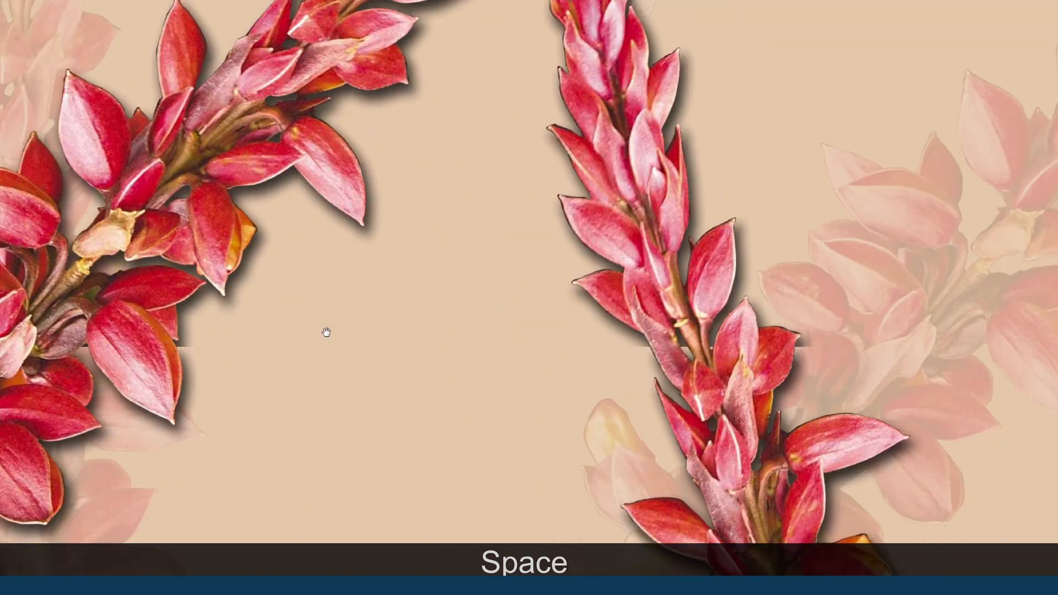
# - Review the whole offset flower tile at reduced magnification, with the interface panels shown again
pyautogui.keyDown('alt'); pyautogui.click(469, 264); pyautogui.keyUp('alt')
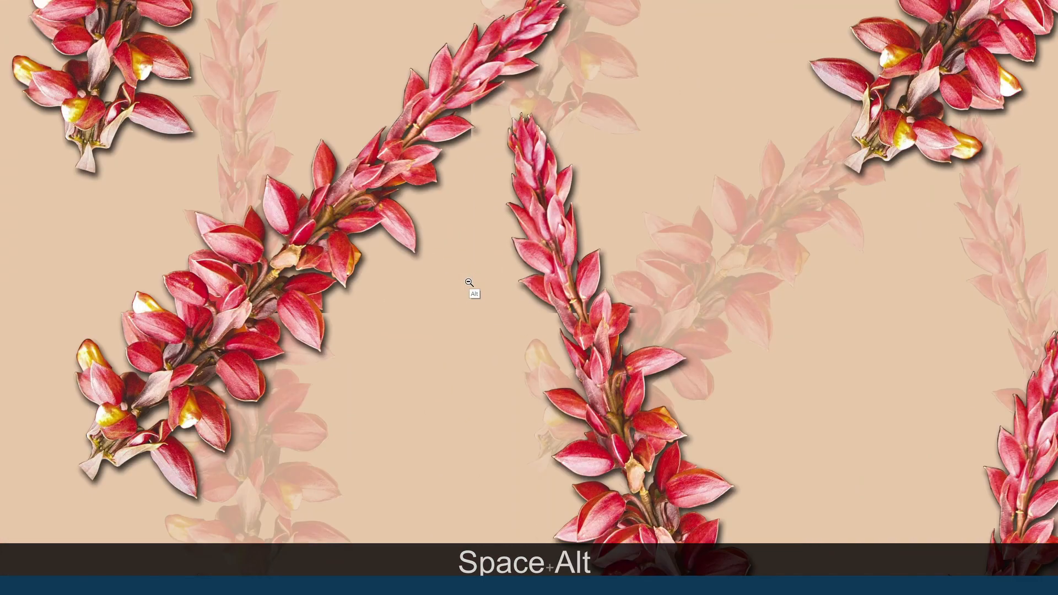
pyautogui.keyDown('alt'); pyautogui.click(471, 261); pyautogui.keyUp('alt')
pyautogui.keyDown('alt'); pyautogui.click(470, 261); pyautogui.keyUp('alt')
pyautogui.moveTo(470, 191); pyautogui.dragTo(469, 285)
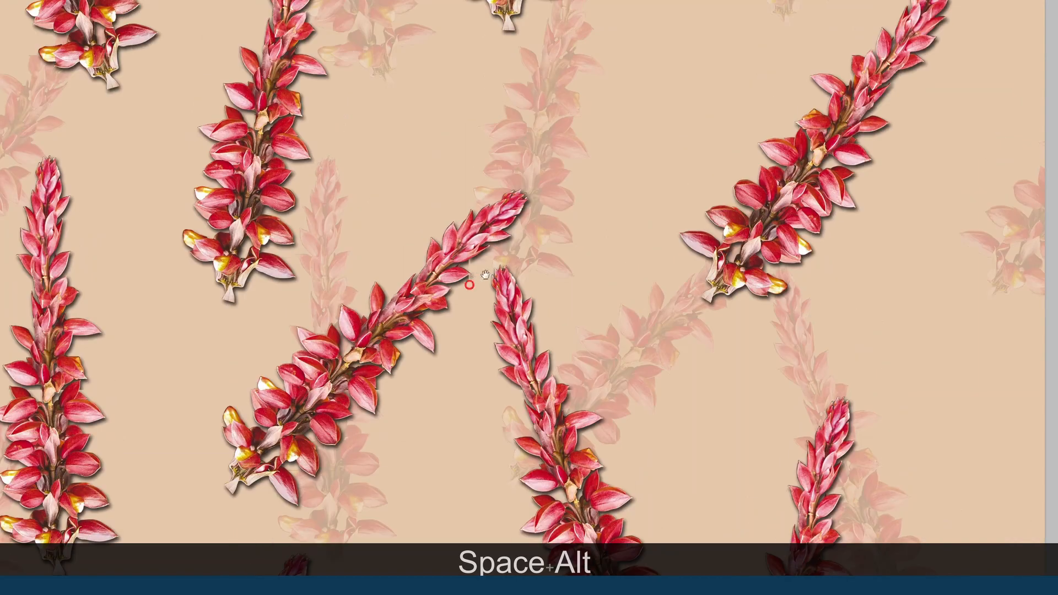
pyautogui.keyDown('alt'); pyautogui.click(463, 255); pyautogui.keyUp('alt')
pyautogui.keyDown('alt'); pyautogui.click(468, 267); pyautogui.keyUp('alt')
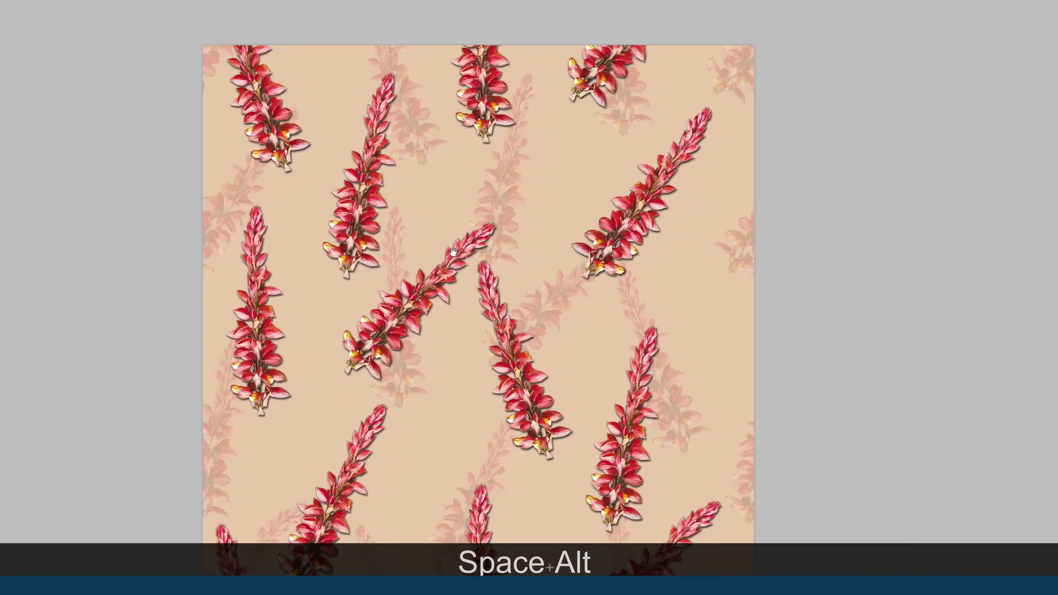
pyautogui.keyDown('alt'); pyautogui.click(478, 273); pyautogui.keyUp('alt')
pyautogui.press('Tab')
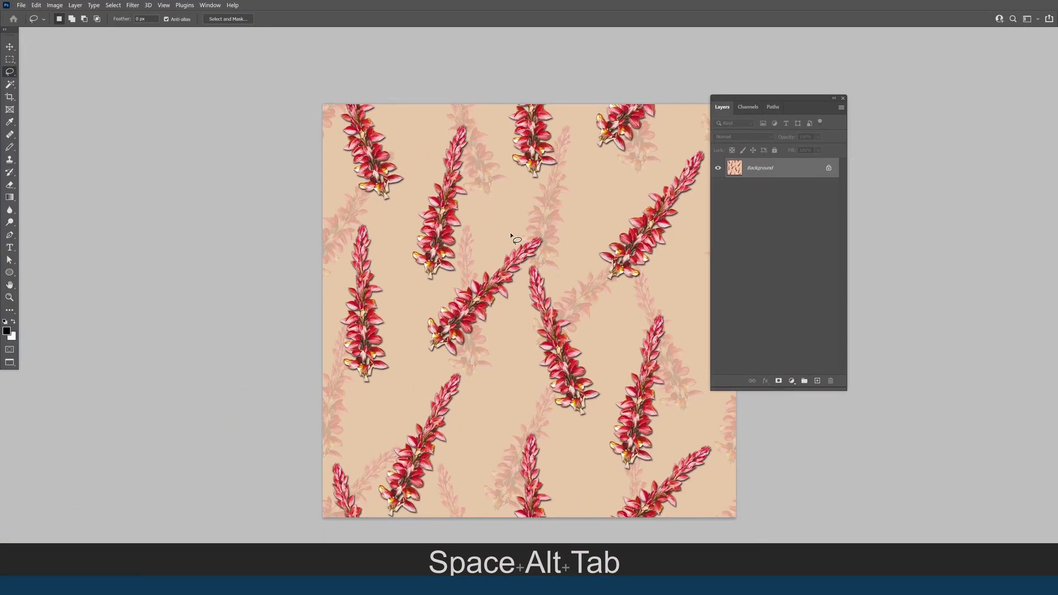
pyautogui.moveTo(542, 259); pyautogui.dragTo(469, 241)
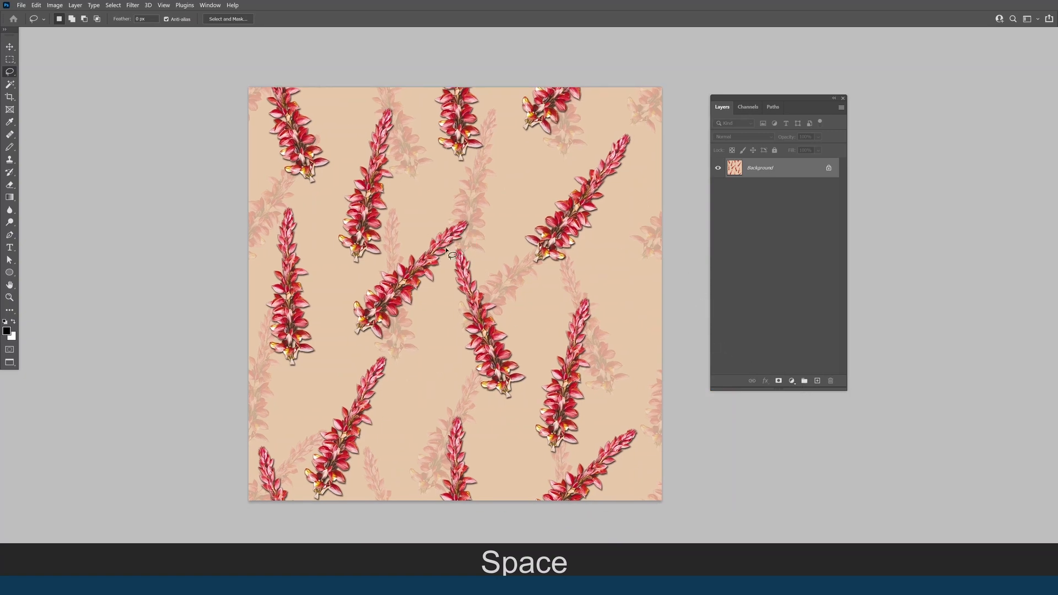
# - Define the flattened flower tile as a pattern named Untitled-1 copy.TIF
pyautogui.click(47, 8)
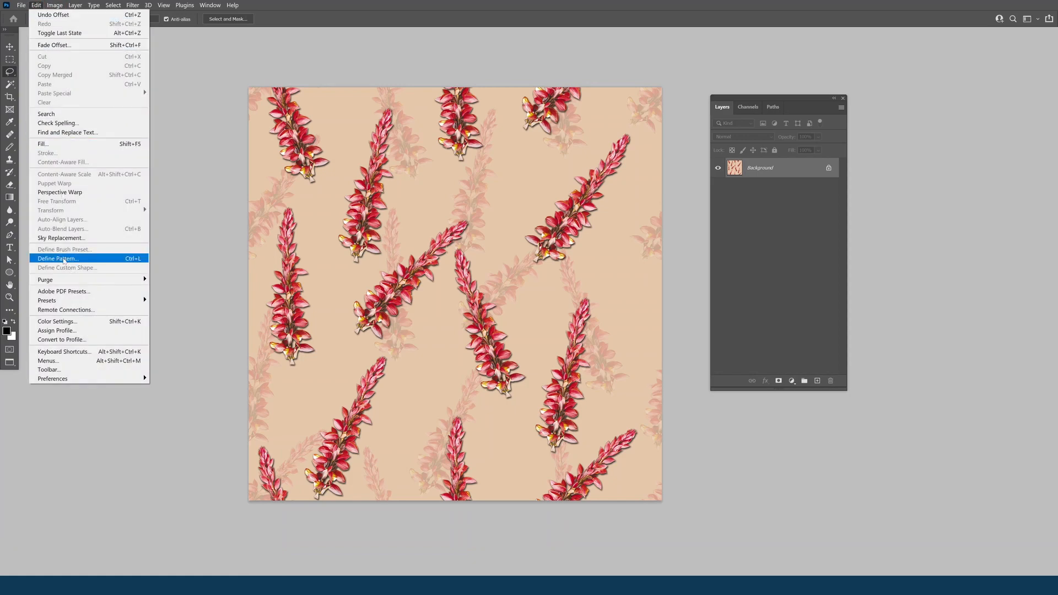
pyautogui.click(61, 257)
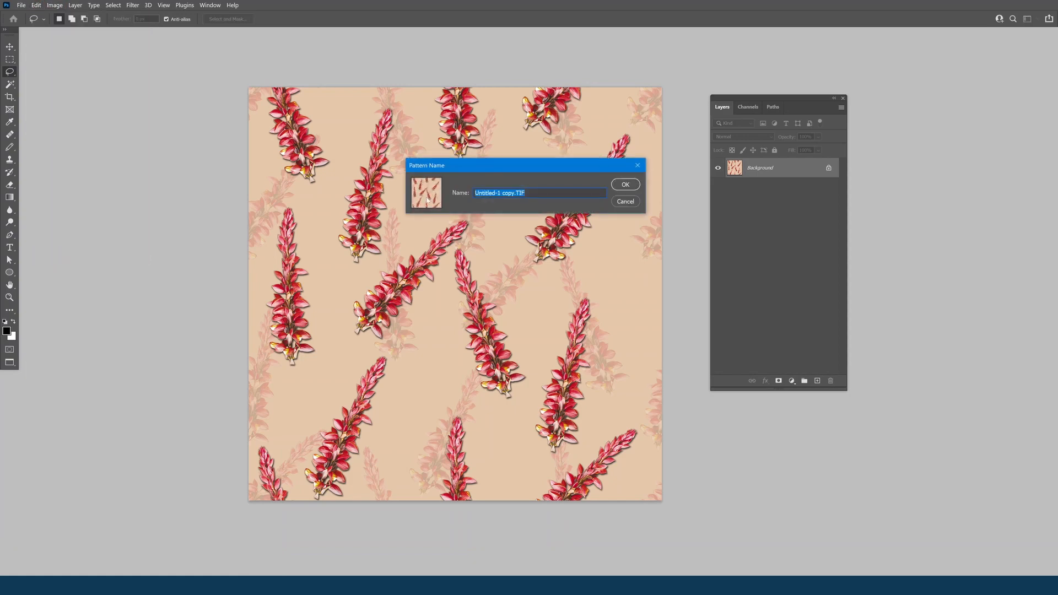
pyautogui.click(626, 185)
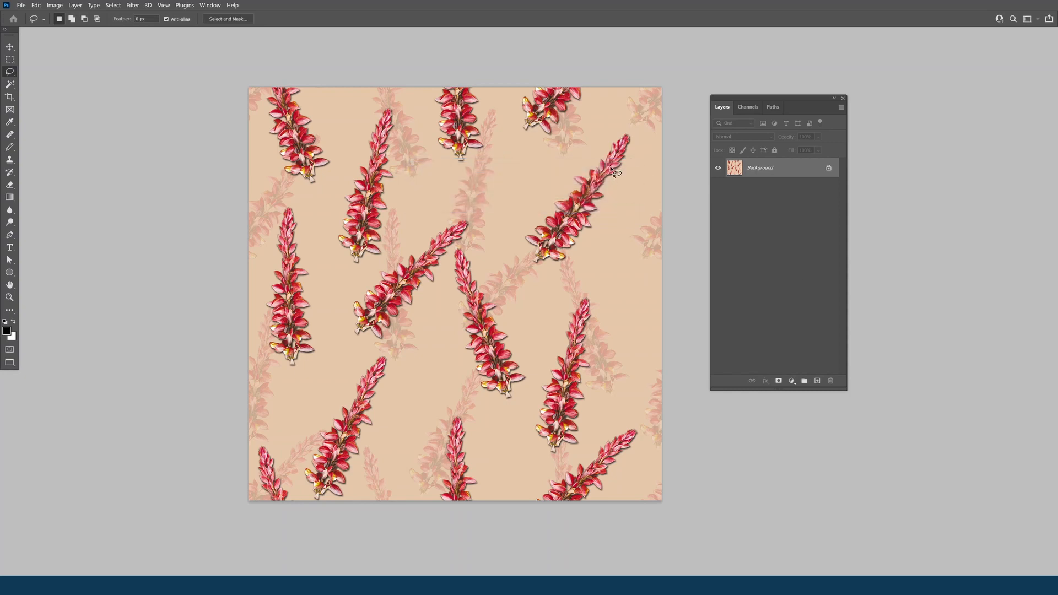
# - Add a Pattern fill layer using the newly defined red flower pattern at 100% scale and 0° angle
pyautogui.click(792, 382)
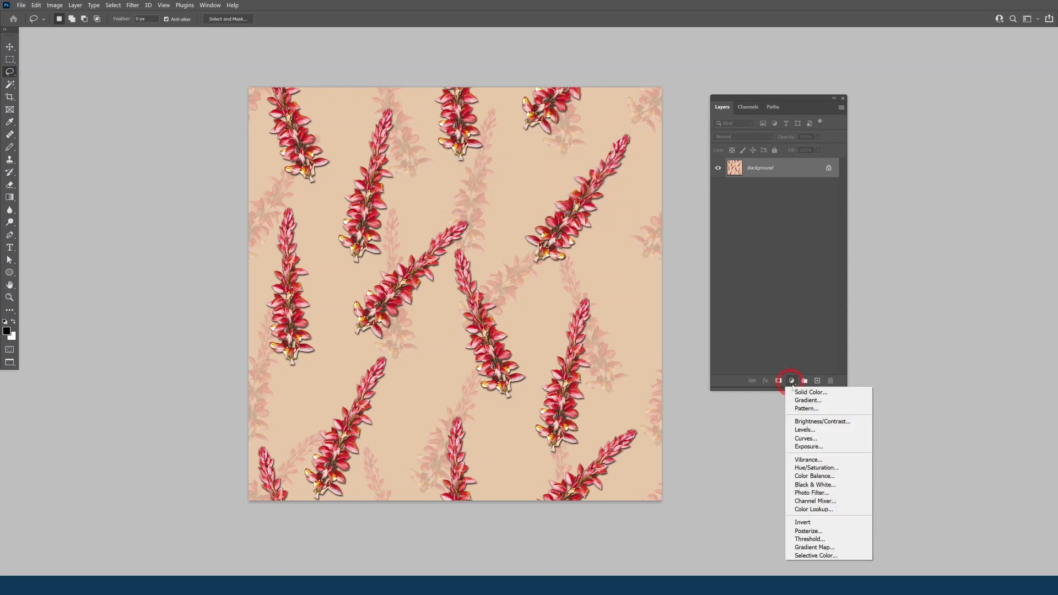
pyautogui.click(805, 409)
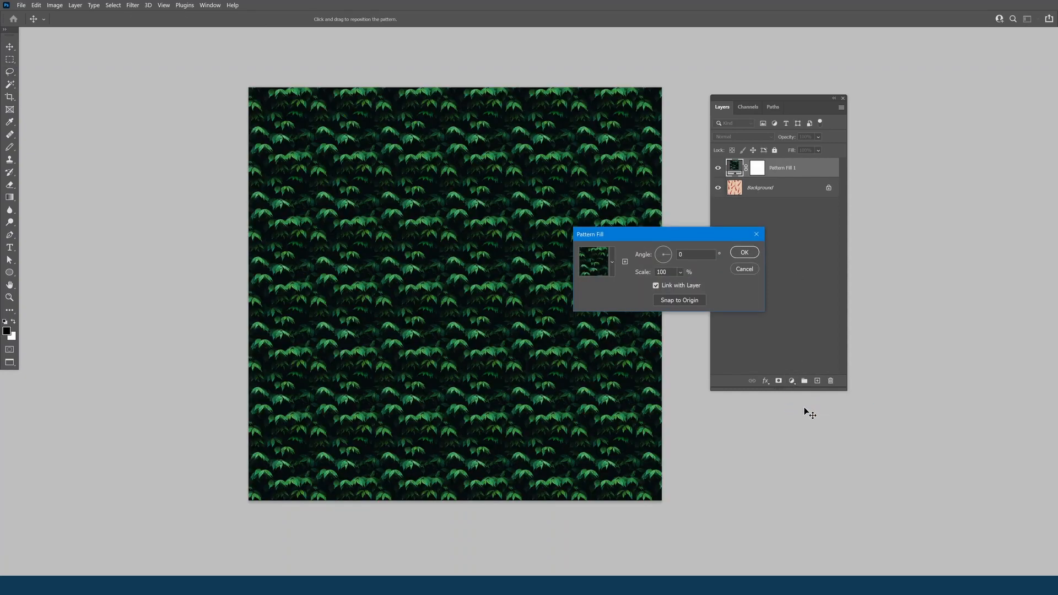
pyautogui.click(595, 269)
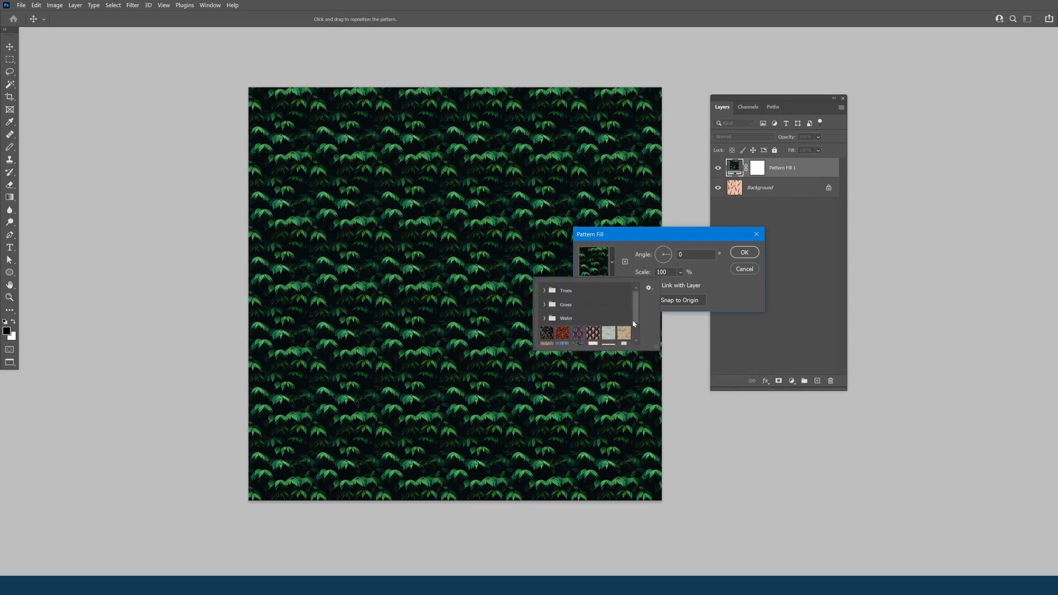
pyautogui.moveTo(637, 306); pyautogui.dragTo(636, 338)
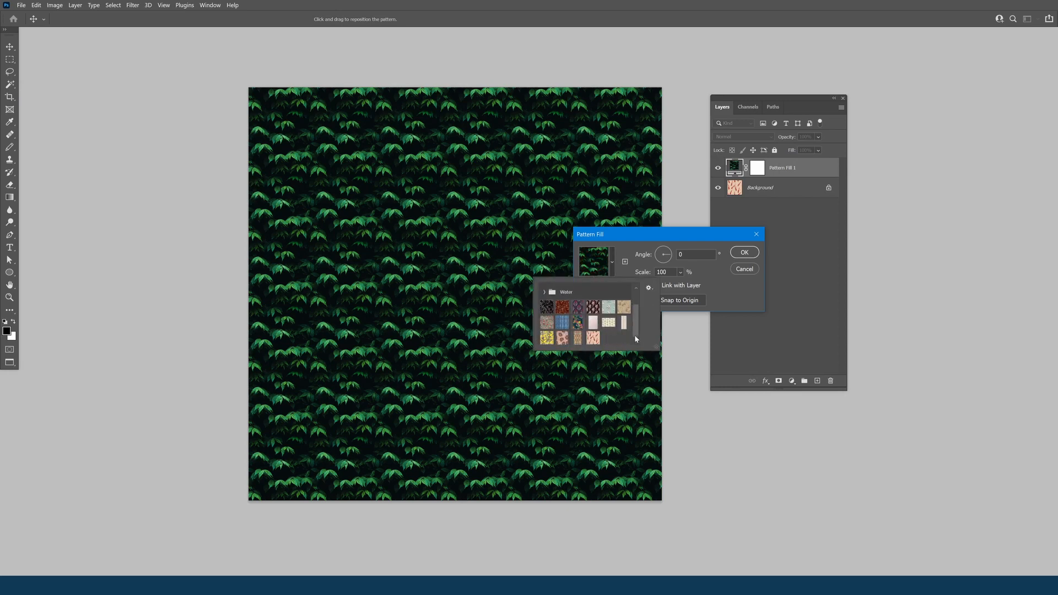
pyautogui.click(592, 342)
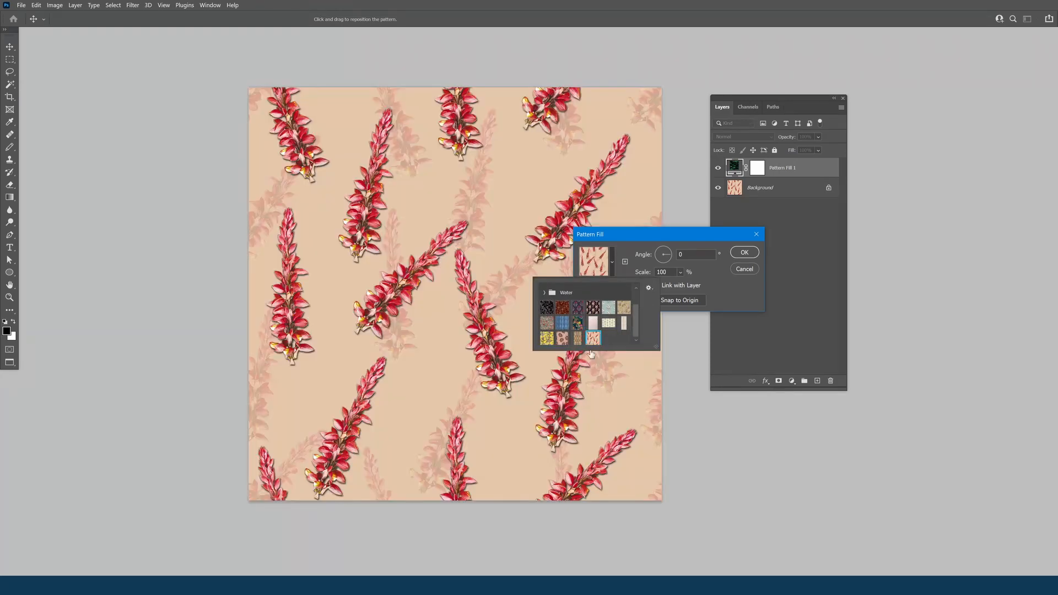
pyautogui.click(738, 254)
# - Widen the canvas to 46 inches so the pattern fill repeats horizontally
pyautogui.hotkey('ctrl', 'alt', 'c')
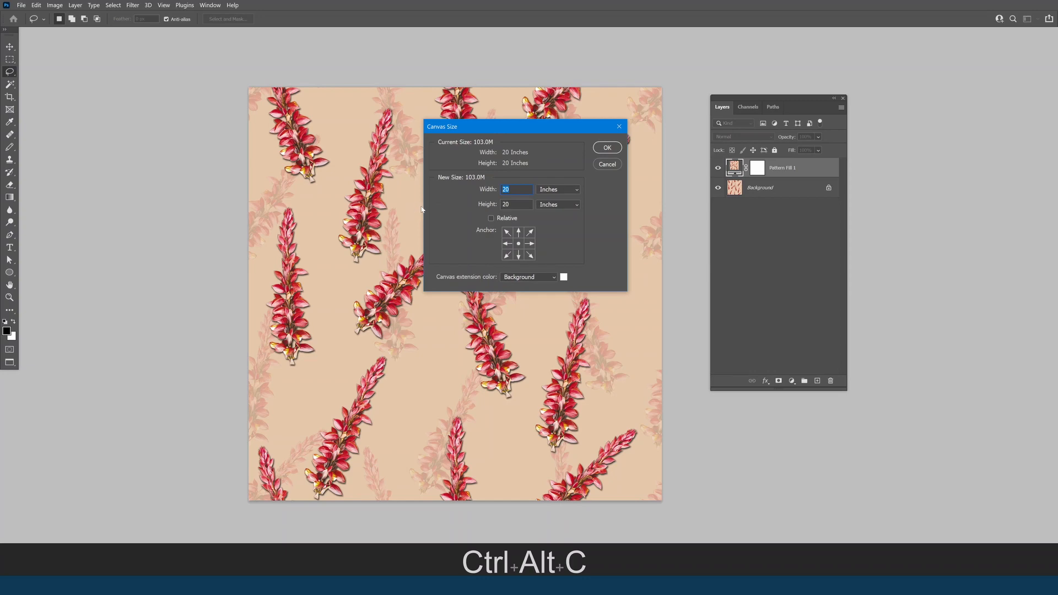
pyautogui.write('46')
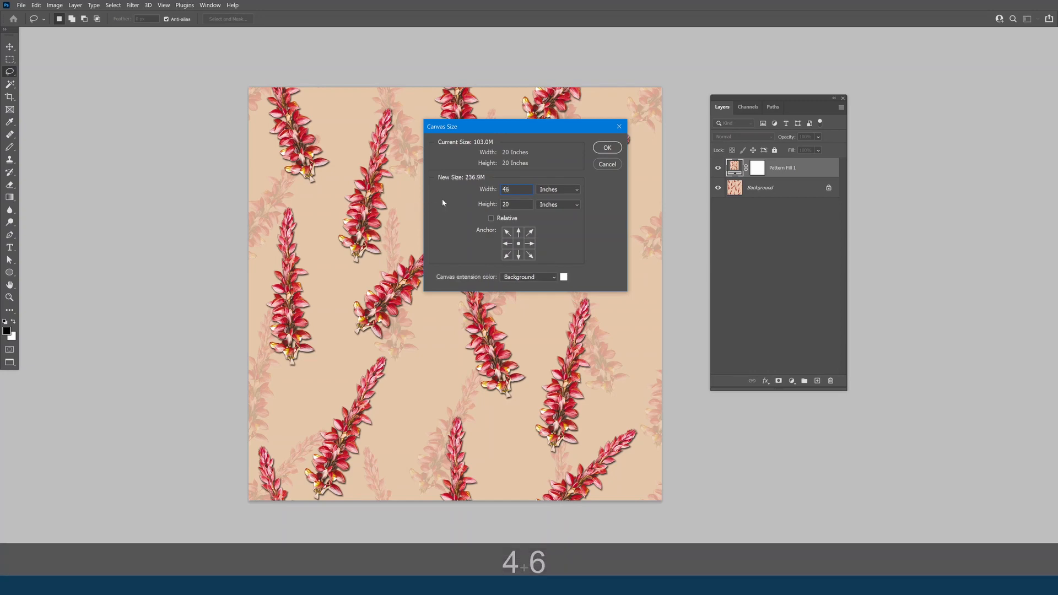
pyautogui.click(607, 148)
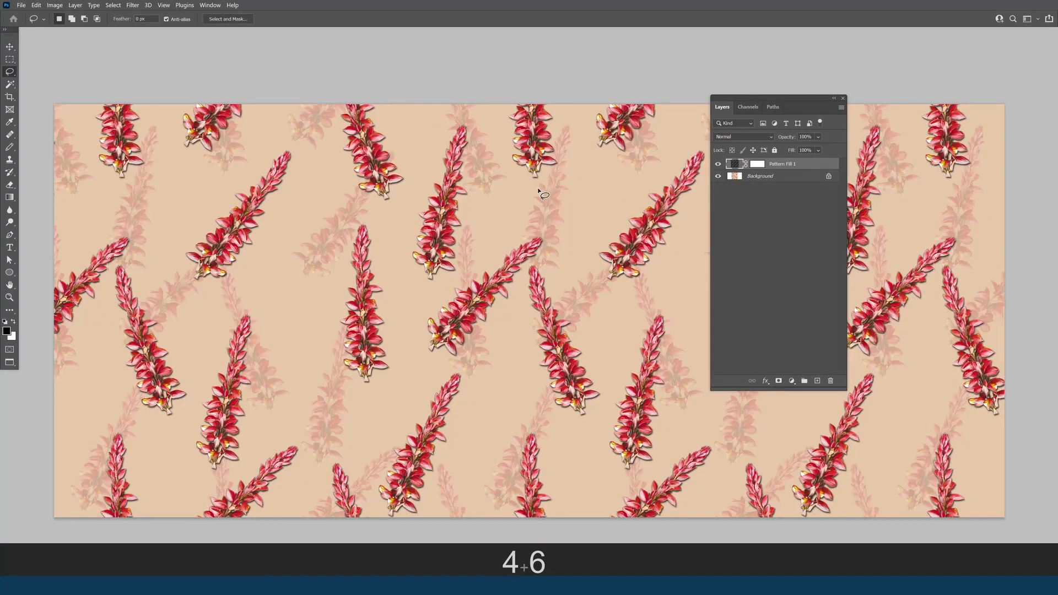
# - Outline two matching flower areas in neighbouring pattern repeats with the Lasso tool, keeping both selections, and view them closer
pyautogui.keyDown('alt'); pyautogui.click(528, 222); pyautogui.keyUp('alt')
pyautogui.press('Tab')
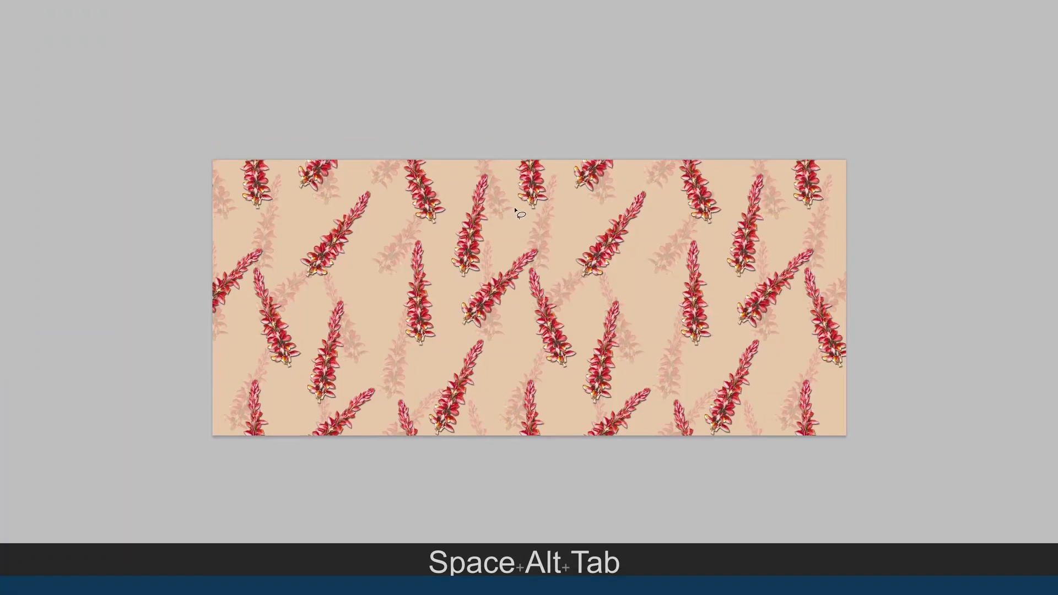
pyautogui.moveTo(535, 241); pyautogui.dragTo(511, 240)
pyautogui.keyDown('ctrl'); pyautogui.keyDown('alt'); pyautogui.click(518, 265); pyautogui.keyUp('alt'); pyautogui.keyUp('ctrl')
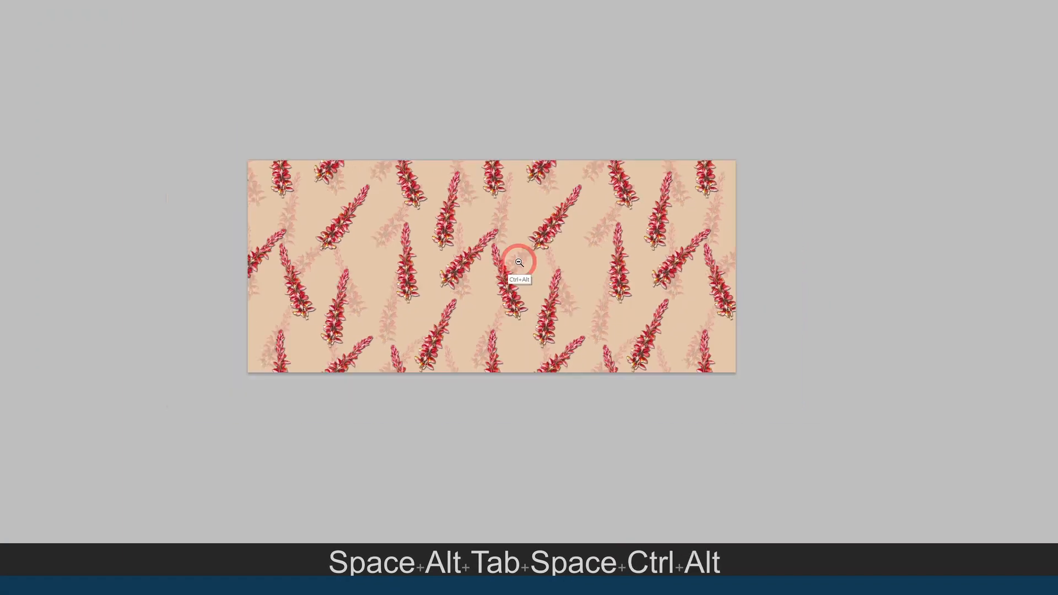
pyautogui.keyDown('ctrl'); pyautogui.keyDown('alt'); pyautogui.click(519, 265); pyautogui.keyUp('alt'); pyautogui.keyUp('ctrl')
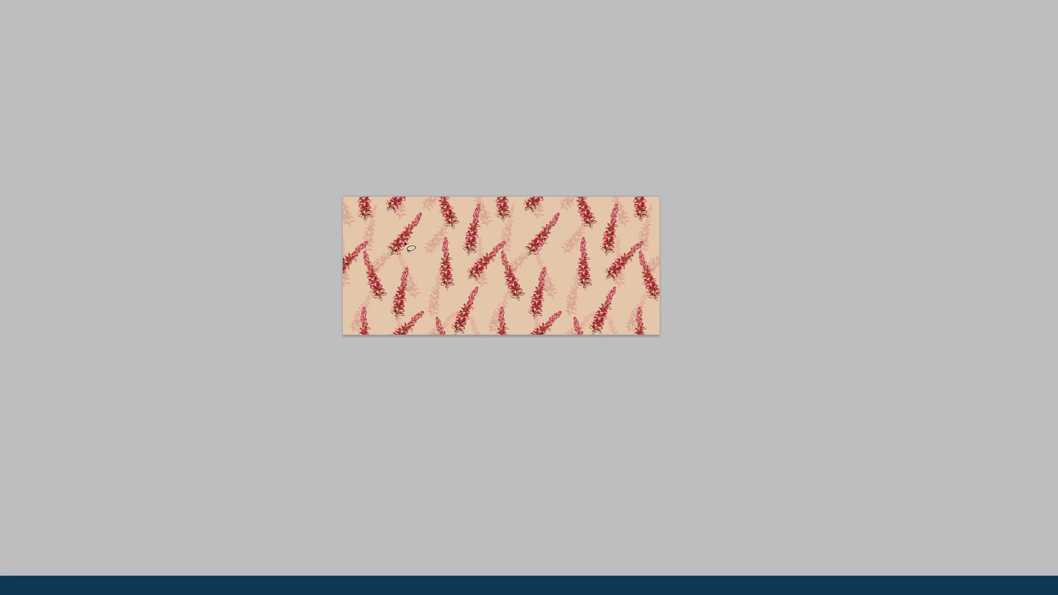
pyautogui.moveTo(398, 236)
pyautogui.mouseDown()
pyautogui.moveTo(438, 247)
pyautogui.moveTo(470, 285)
pyautogui.moveTo(460, 323)
pyautogui.moveTo(420, 325)
pyautogui.moveTo(388, 251)
pyautogui.mouseUp()
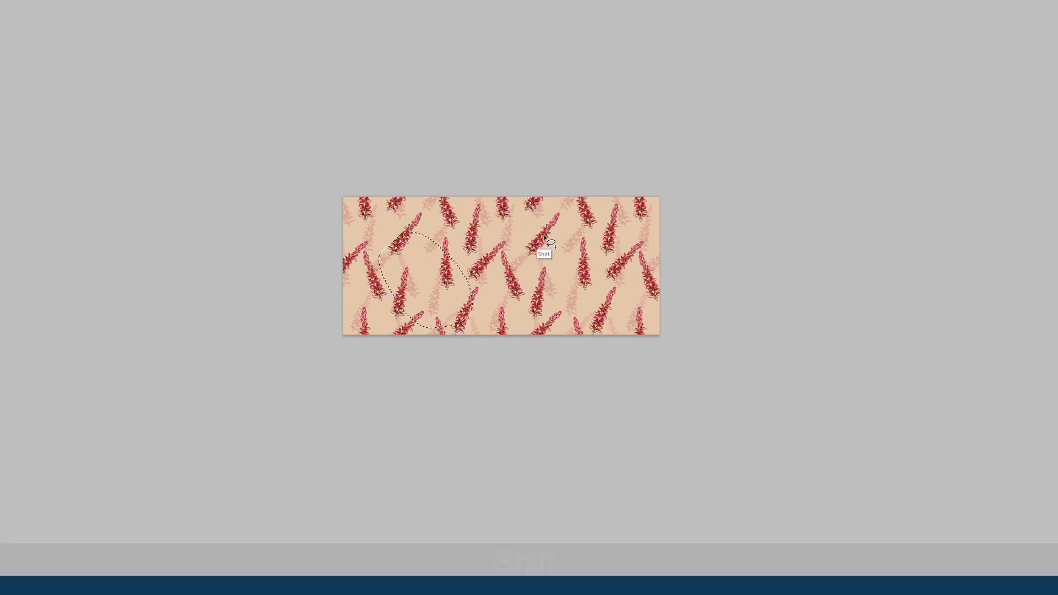
pyautogui.moveTo(550, 232)
pyautogui.mouseDown()
pyautogui.moveTo(591, 270)
pyautogui.moveTo(594, 304)
pyautogui.moveTo(577, 318)
pyautogui.mouseUp()
pyautogui.moveTo(530, 273); pyautogui.dragTo(540, 232)
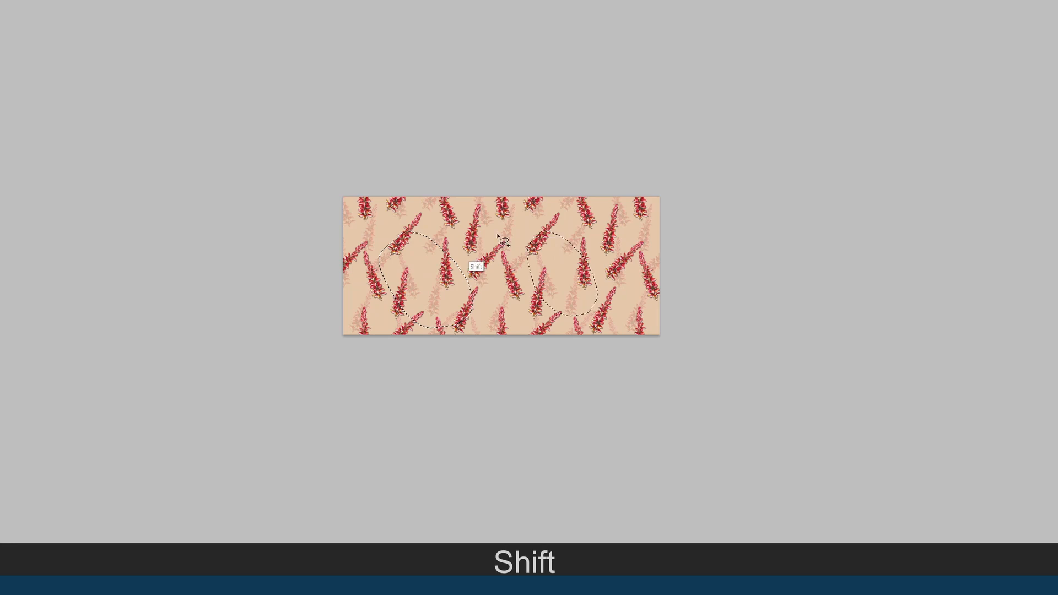
pyautogui.keyDown('ctrl'); pyautogui.click(500, 277); pyautogui.keyUp('ctrl')
pyautogui.keyDown('ctrl'); pyautogui.click(467, 293); pyautogui.keyUp('ctrl')
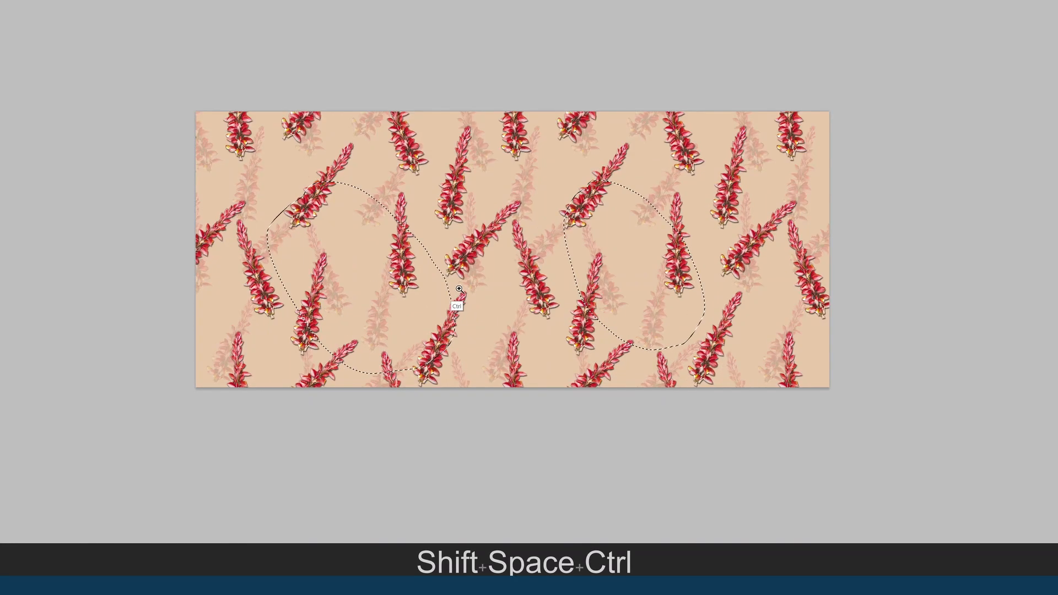
# - Clear the selected flower areas and close Untitled-1 copy.TIF without saving the changes
pyautogui.keyDown('ctrl'); pyautogui.click(446, 295); pyautogui.keyUp('ctrl')
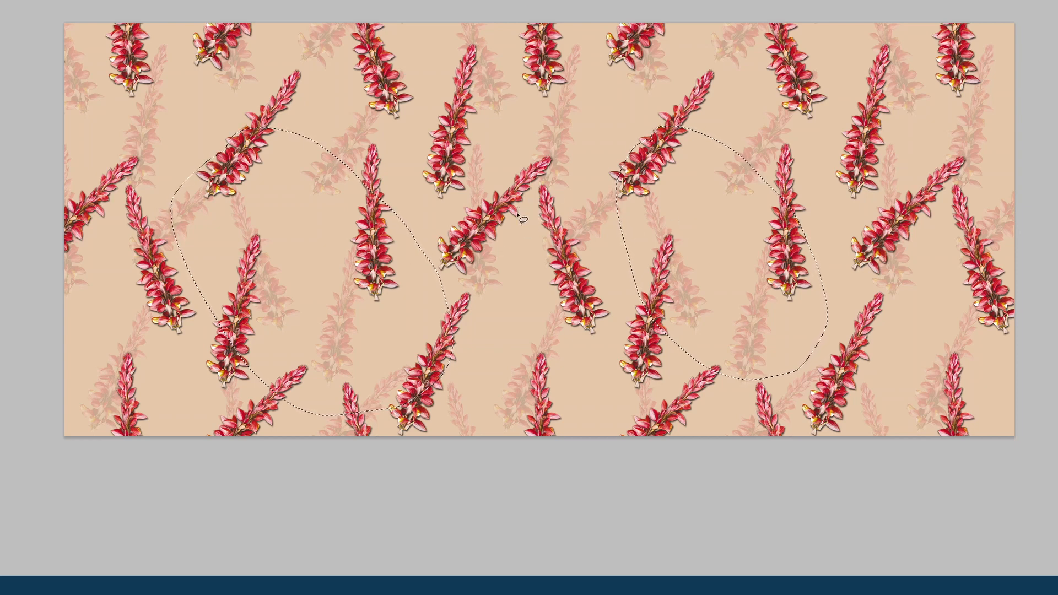
pyautogui.click(529, 253)
pyautogui.hotkey('ctrl', 'w')
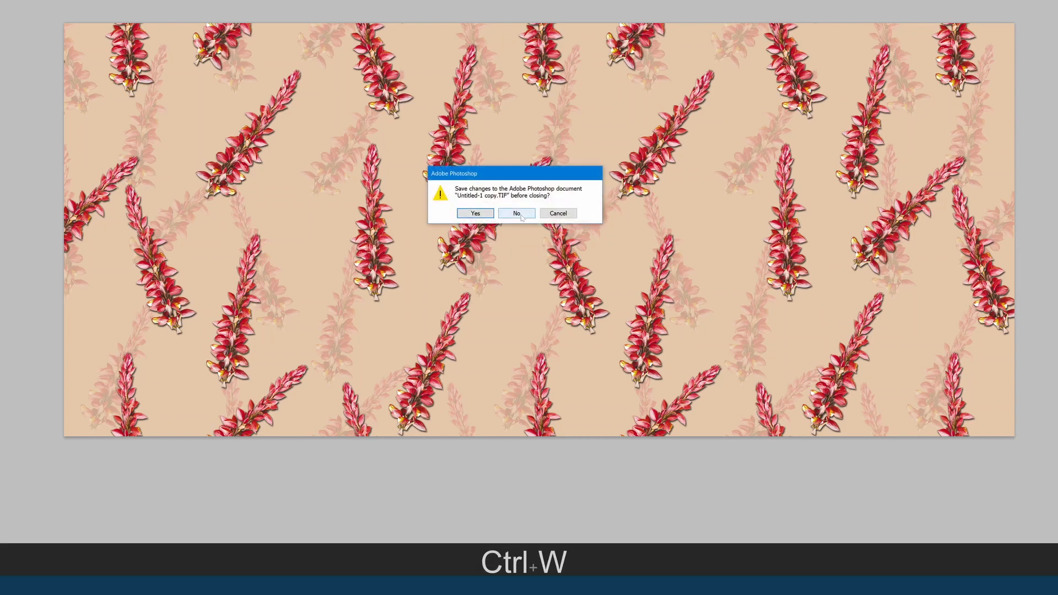
pyautogui.click(517, 215)
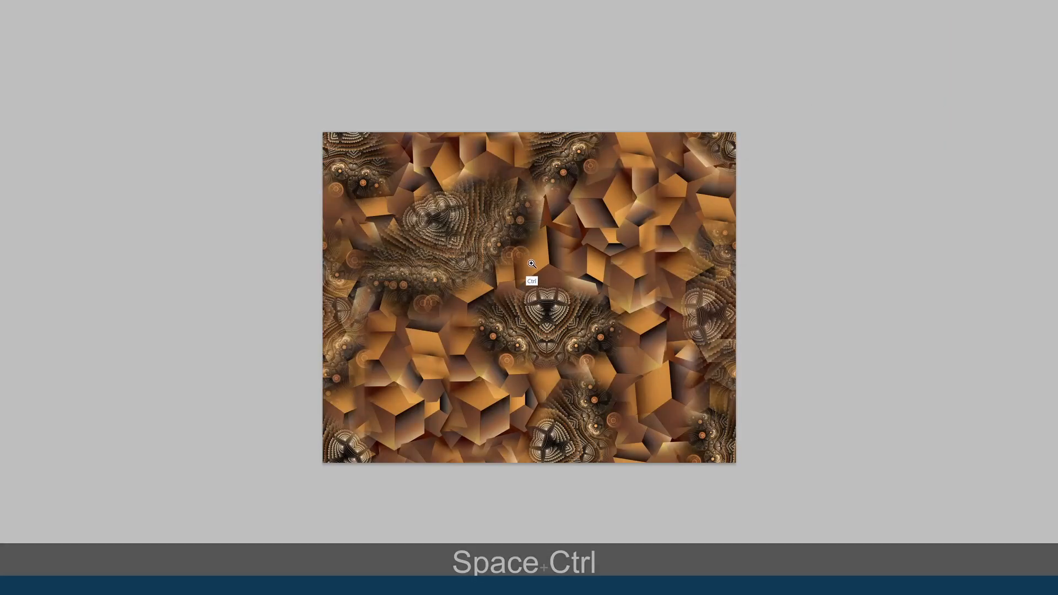
# - Examine the brown fractal and cube pattern up close around its central motif
pyautogui.keyDown('ctrl'); pyautogui.click(532, 264); pyautogui.keyUp('ctrl')
pyautogui.moveTo(545, 303); pyautogui.dragTo(534, 232)
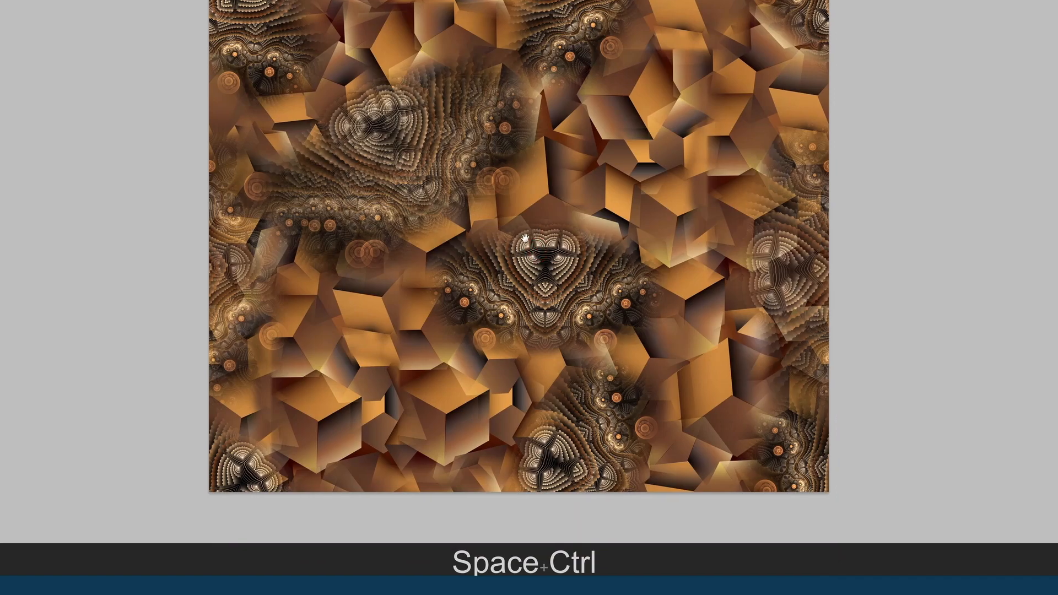
pyautogui.keyDown('ctrl'); pyautogui.click(538, 266); pyautogui.keyUp('ctrl')
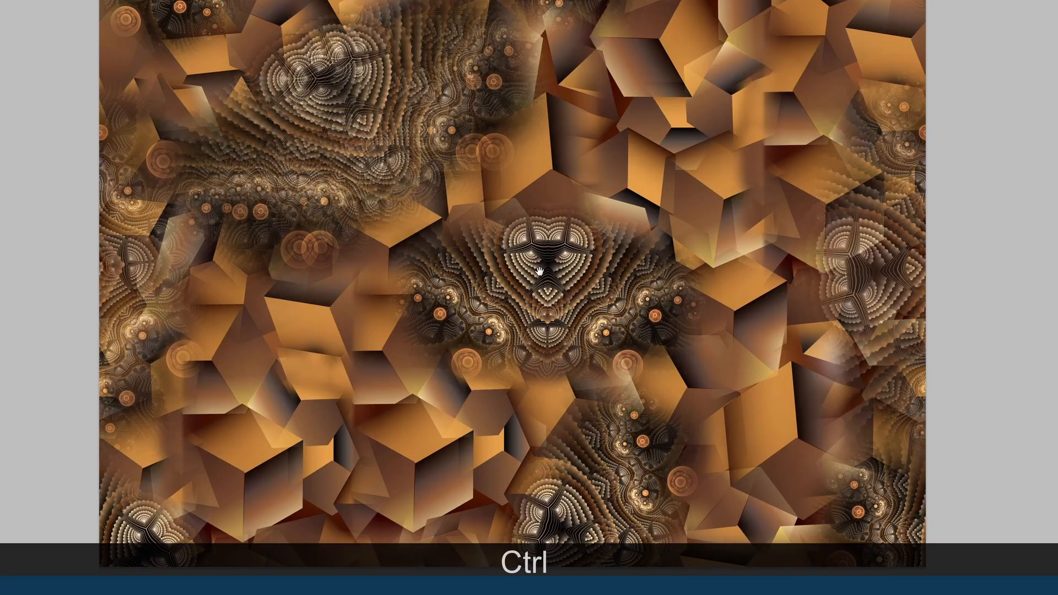
pyautogui.moveTo(590, 156); pyautogui.dragTo(557, 283)
pyautogui.keyDown('ctrl'); pyautogui.click(475, 288); pyautogui.keyUp('ctrl')
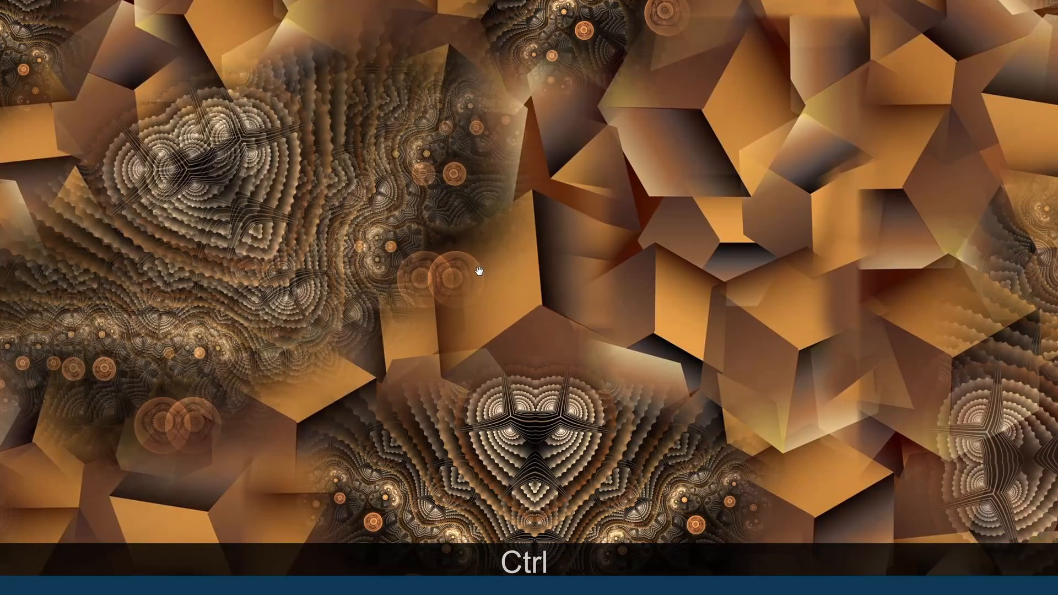
pyautogui.keyDown('alt'); pyautogui.click(516, 260); pyautogui.keyUp('alt')
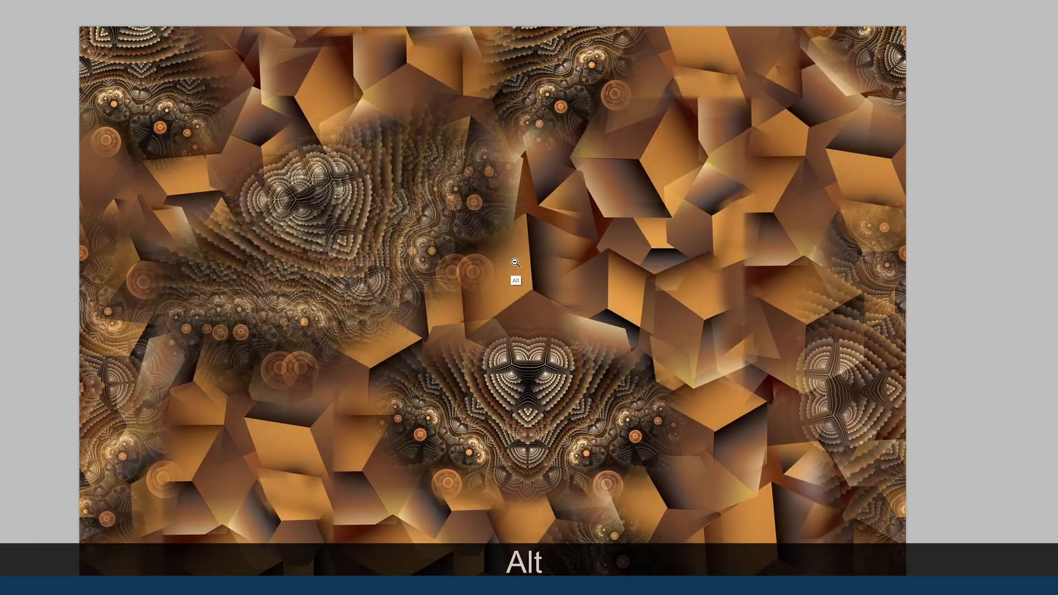
pyautogui.keyDown('alt'); pyautogui.click(514, 261); pyautogui.keyUp('alt')
# - Hide Layer 1 and all of its copies, leaving only the cube texture and Background layers visible
pyautogui.press('Tab')
pyautogui.moveTo(537, 332); pyautogui.dragTo(536, 290)
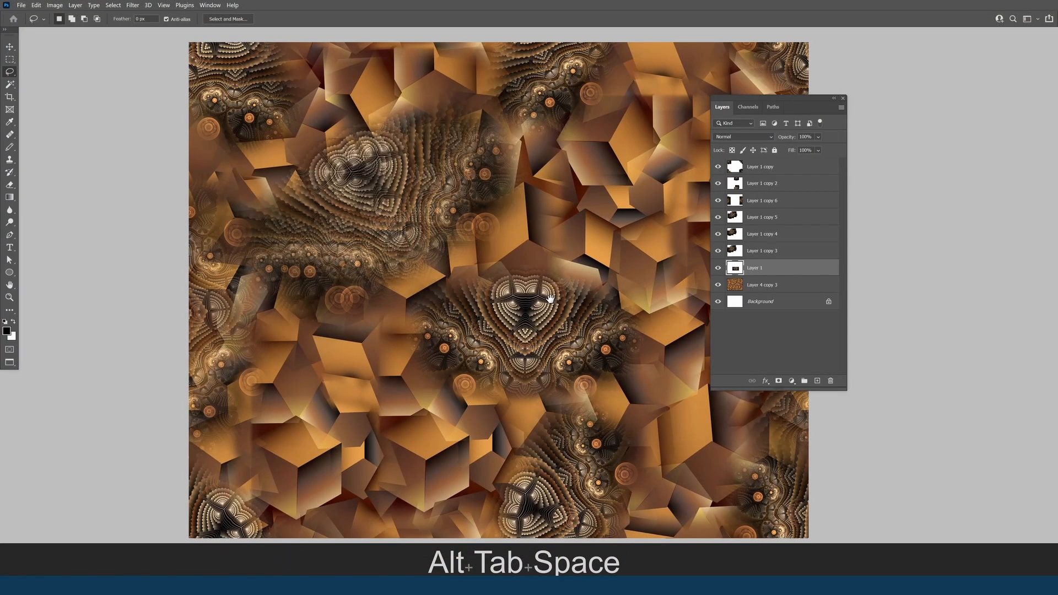
pyautogui.click(716, 169)
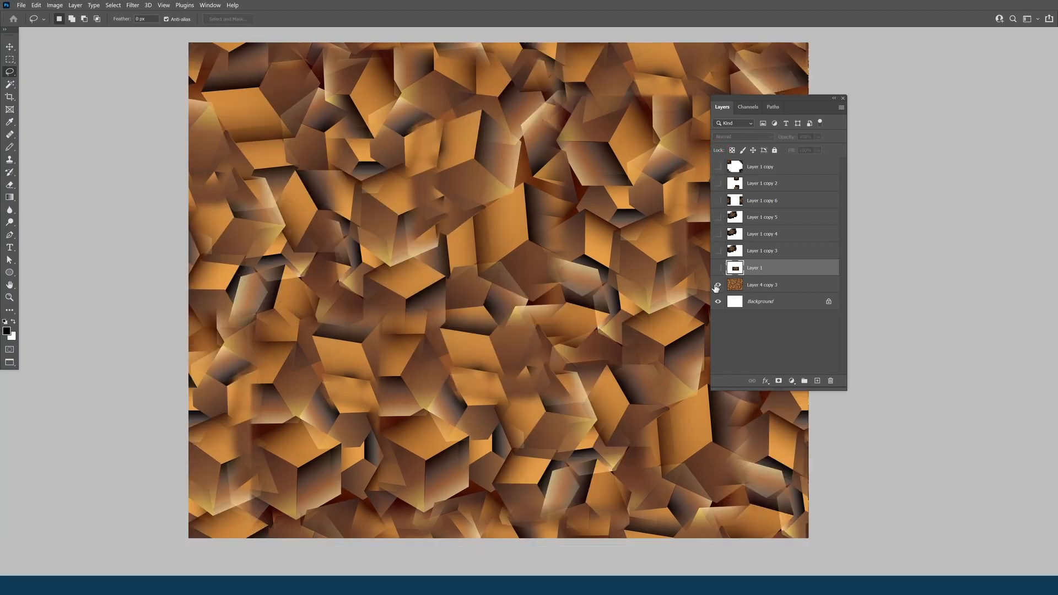
pyautogui.click(717, 285)
pyautogui.click(718, 285)
pyautogui.press('Tab')
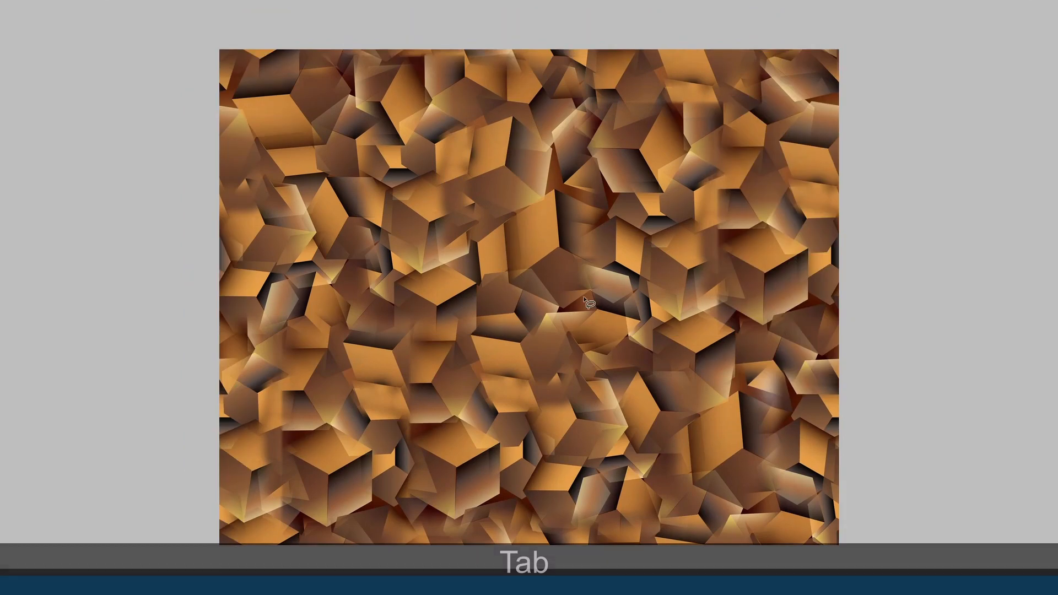
# - Inspect the cube texture beside the large cube near its right edge for a vertical seam
pyautogui.moveTo(603, 260); pyautogui.dragTo(587, 202)
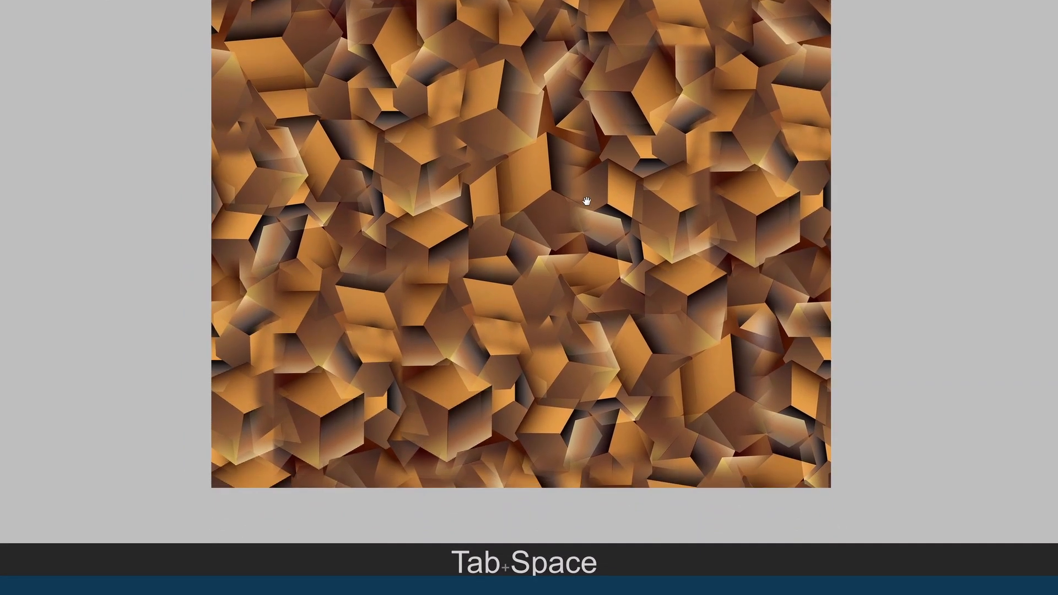
pyautogui.keyDown('ctrl'); pyautogui.click(532, 251); pyautogui.keyUp('ctrl')
pyautogui.keyDown('ctrl'); pyautogui.click(533, 251); pyautogui.keyUp('ctrl')
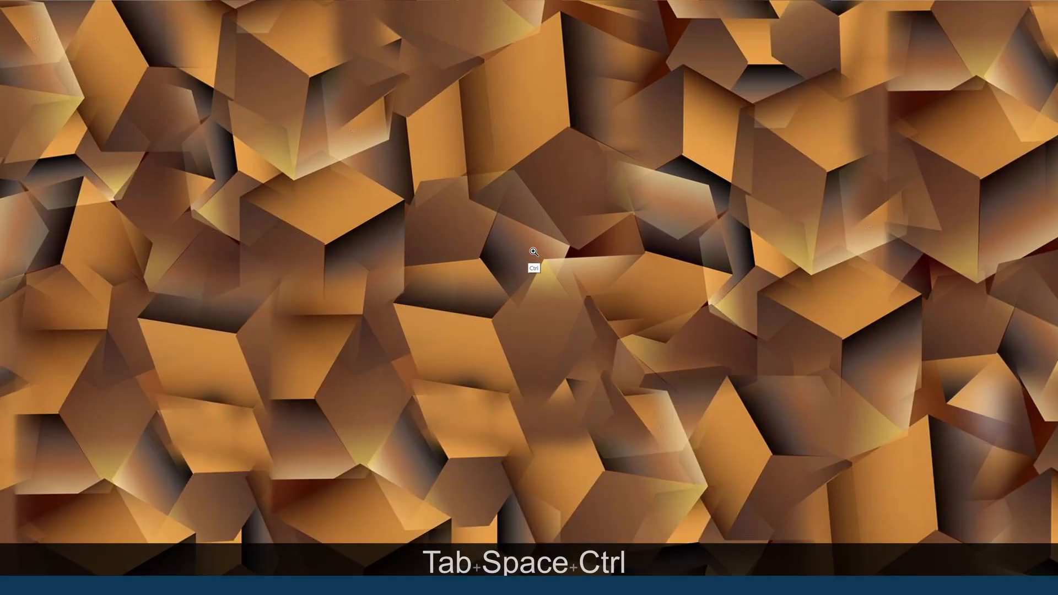
pyautogui.moveTo(626, 170); pyautogui.dragTo(309, 201)
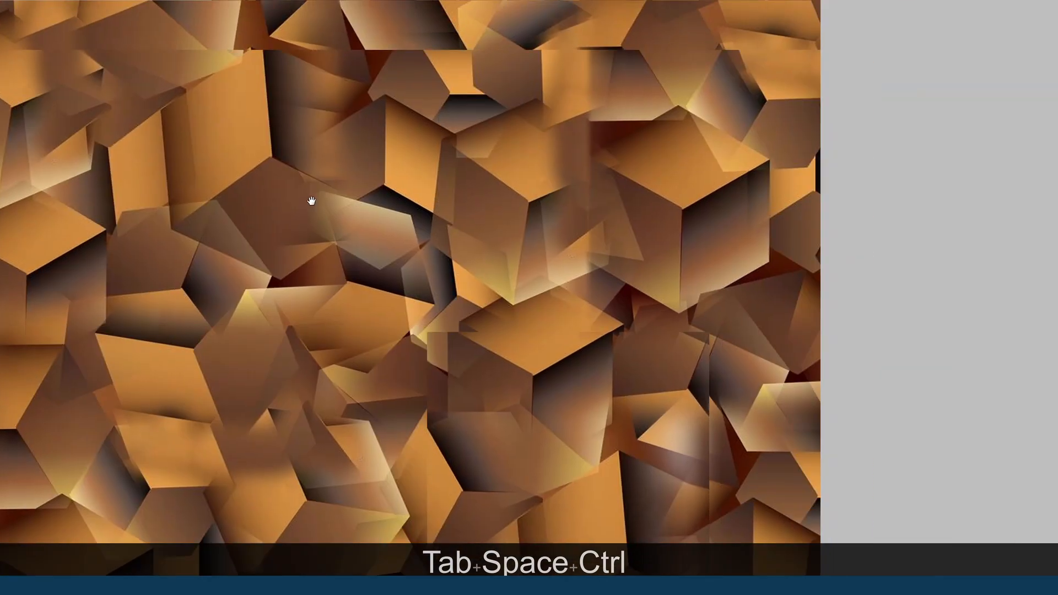
pyautogui.moveTo(631, 215); pyautogui.dragTo(661, 185)
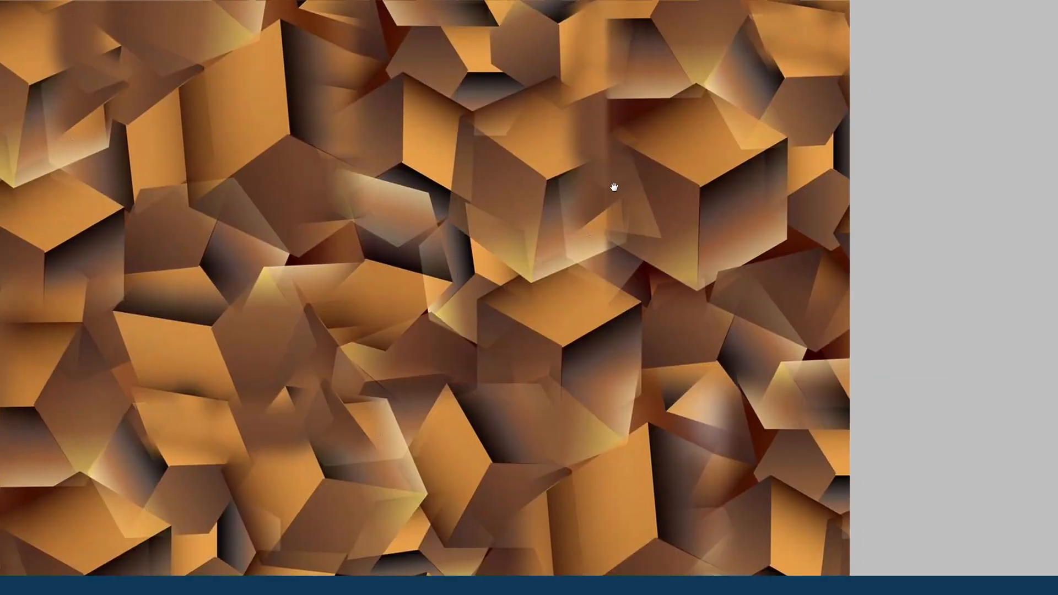
pyautogui.keyDown('ctrl'); pyautogui.click(633, 186); pyautogui.keyUp('ctrl')
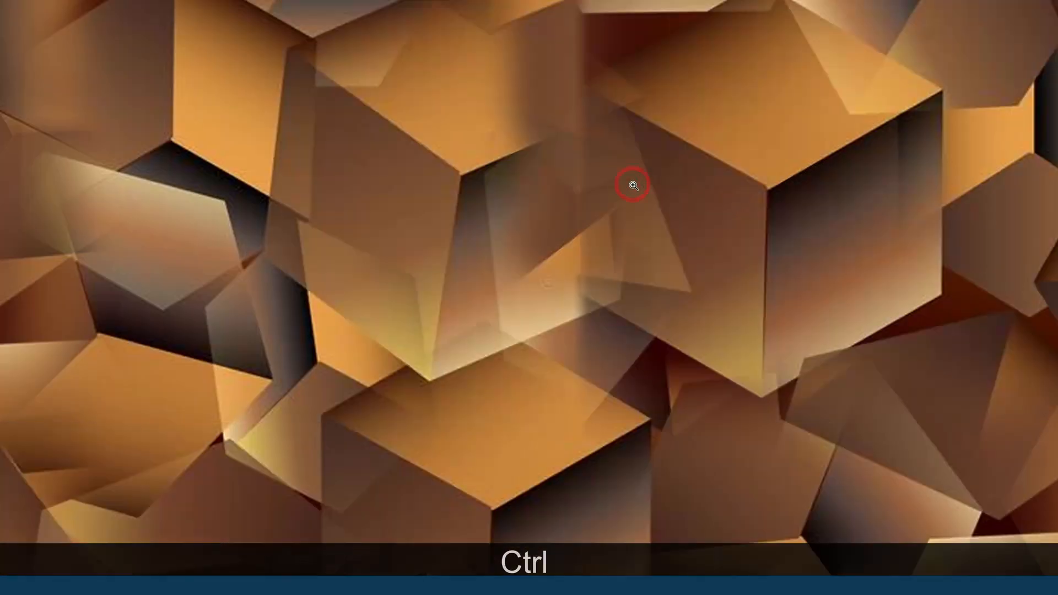
pyautogui.moveTo(617, 175); pyautogui.dragTo(520, 283)
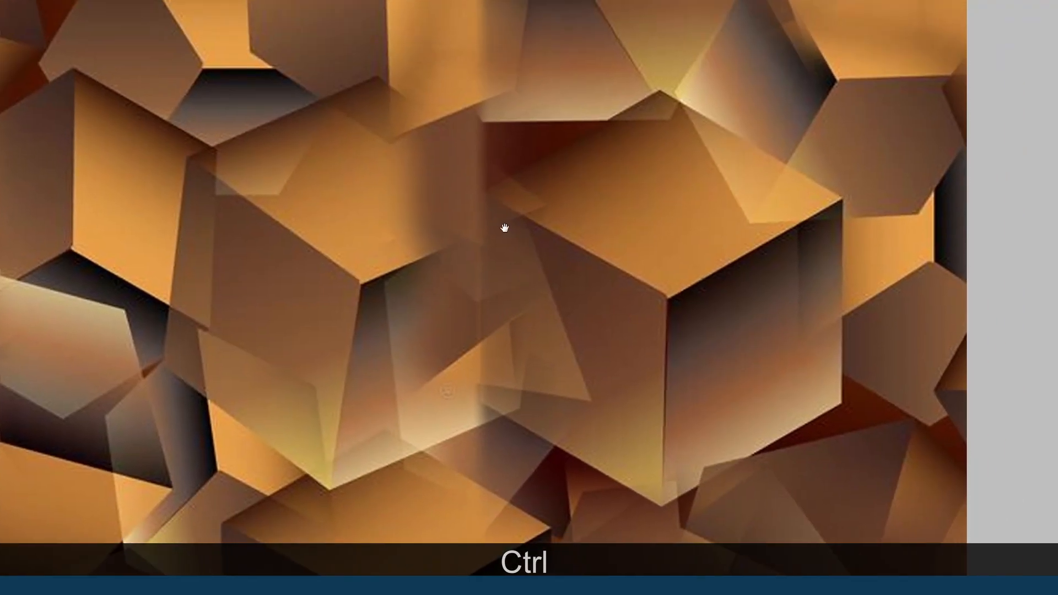
pyautogui.press('F2')
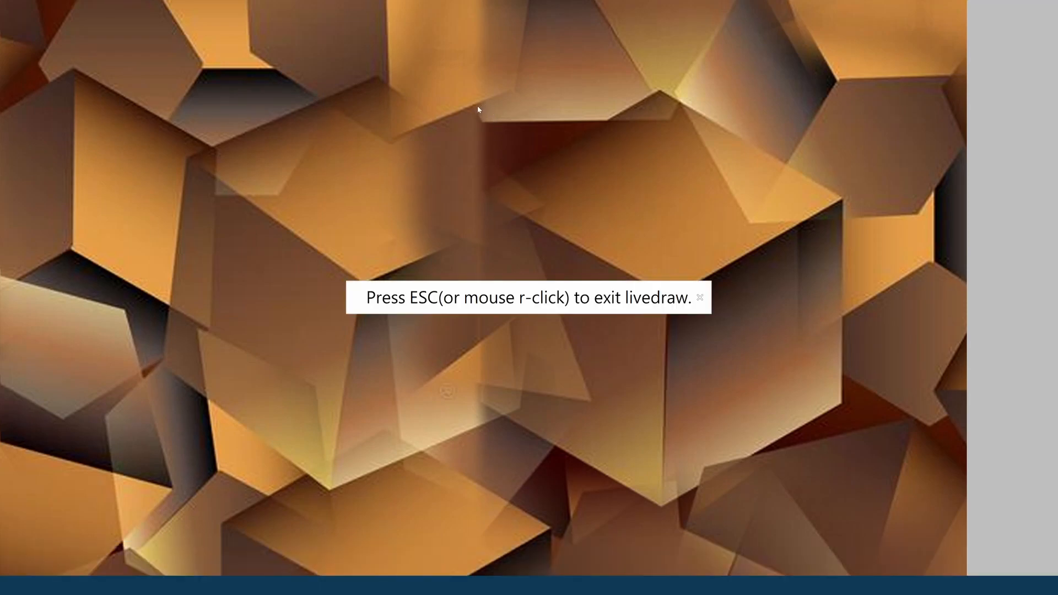
pyautogui.press('Escape')
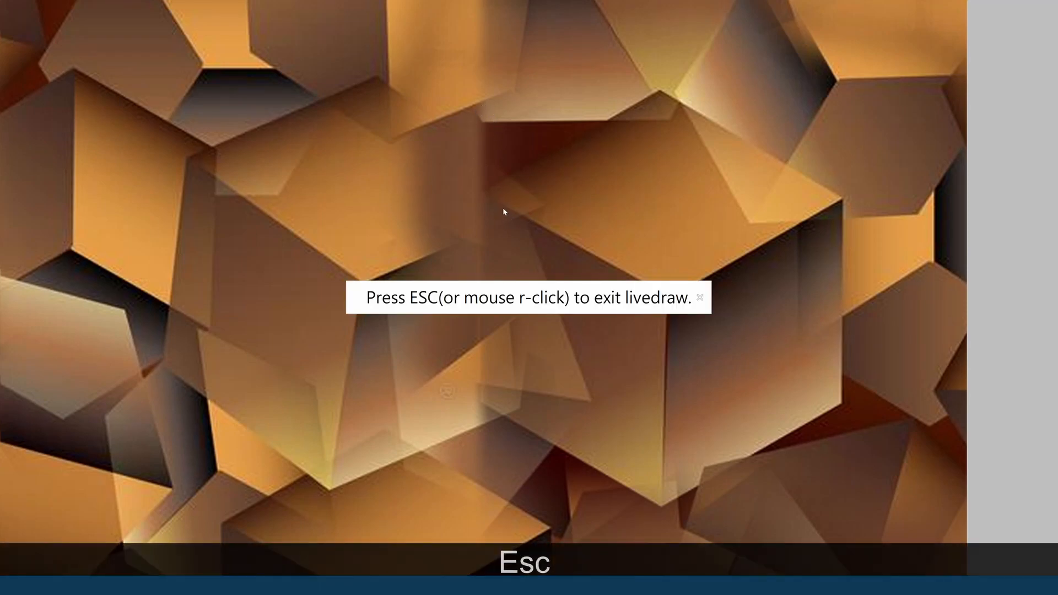
pyautogui.click(700, 299)
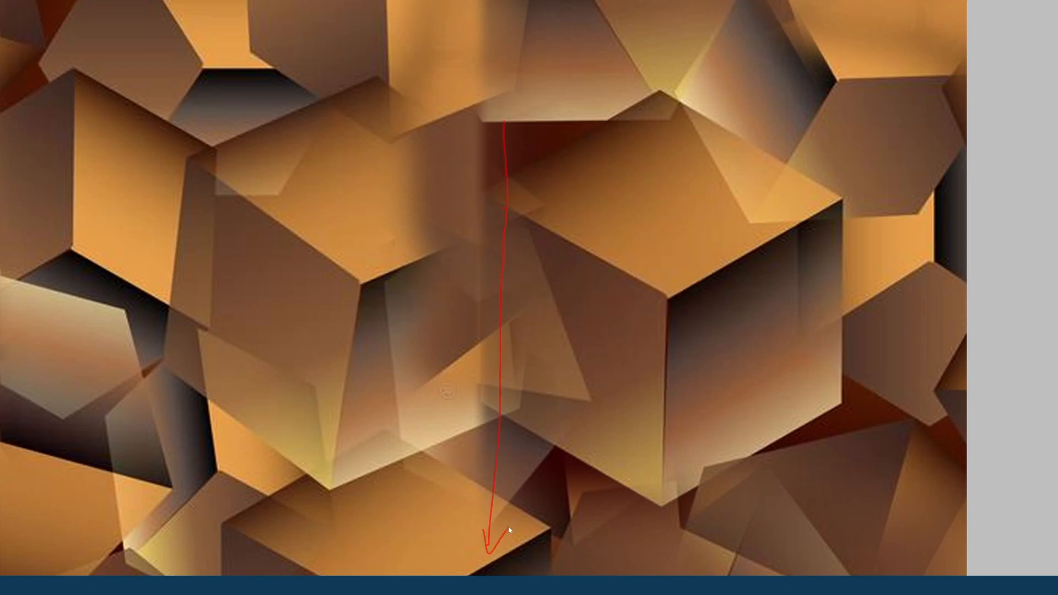
pyautogui.moveTo(509, 531); pyautogui.dragTo(506, 528)
pyautogui.press('Escape')
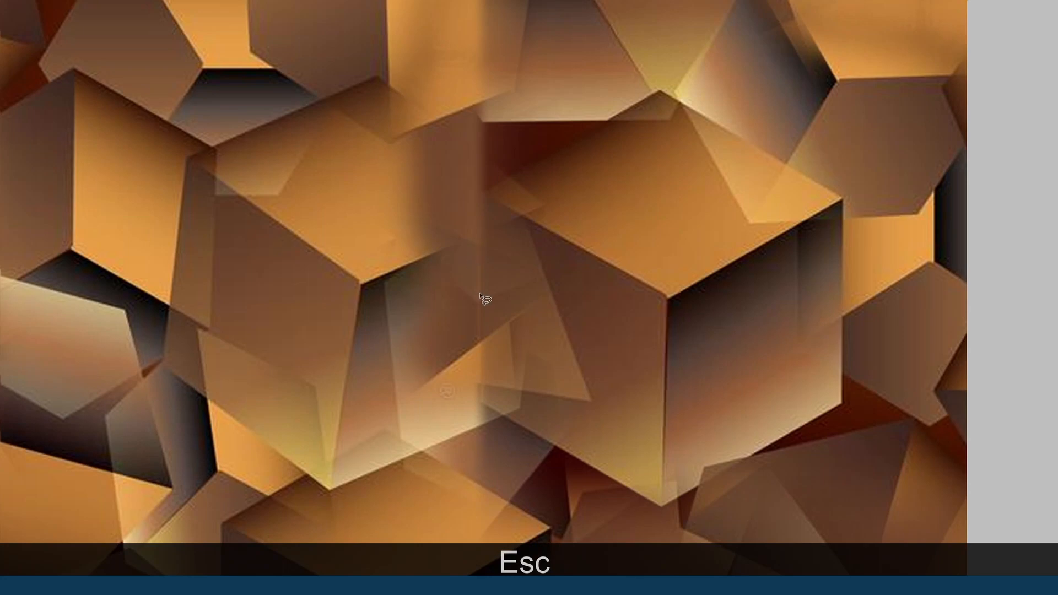
# - Inspect the upper middle of the cube texture for blurred joins running vertically between the shapes
pyautogui.keyDown('alt'); pyautogui.click(477, 302); pyautogui.keyUp('alt')
pyautogui.keyDown('alt'); pyautogui.click(471, 279); pyautogui.keyUp('alt')
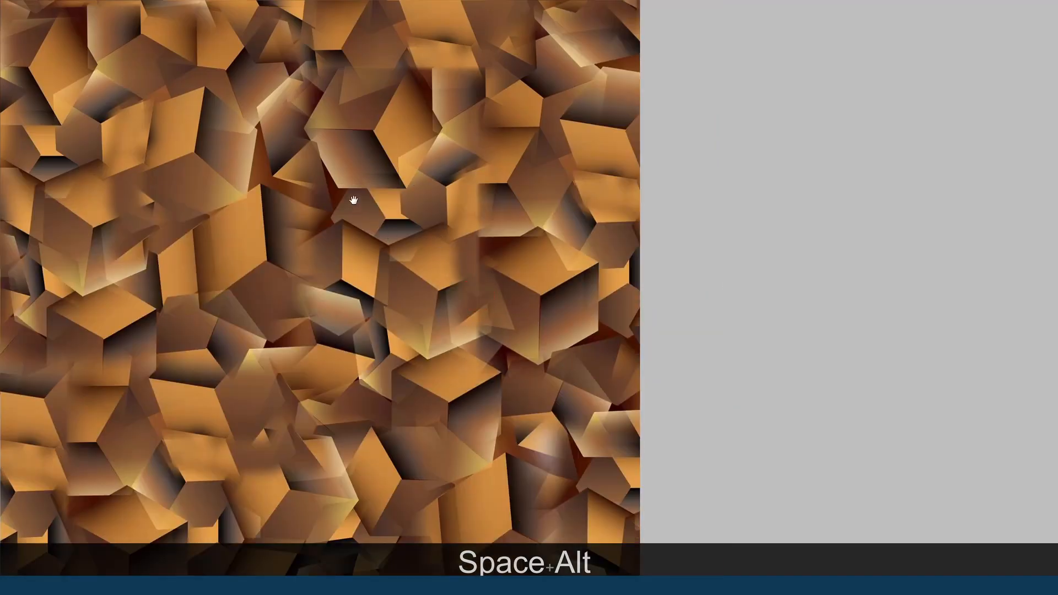
pyautogui.moveTo(348, 183); pyautogui.dragTo(543, 158)
pyautogui.keyDown('ctrl'); pyautogui.click(521, 201); pyautogui.keyUp('ctrl')
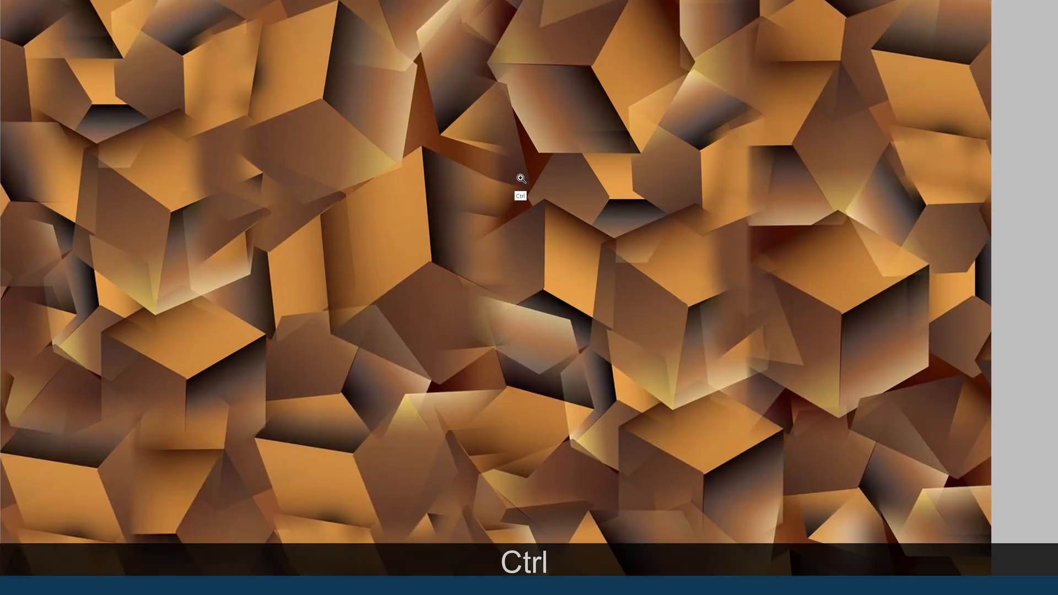
pyautogui.keyDown('ctrl'); pyautogui.click(519, 193); pyautogui.keyUp('ctrl')
pyautogui.moveTo(520, 149); pyautogui.dragTo(520, 231)
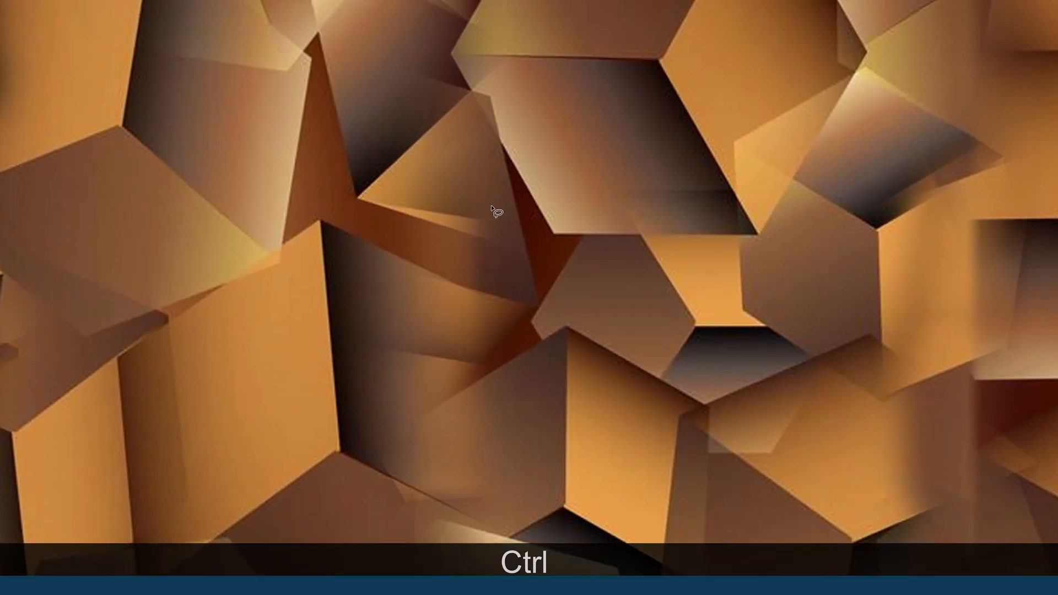
pyautogui.press('F2')
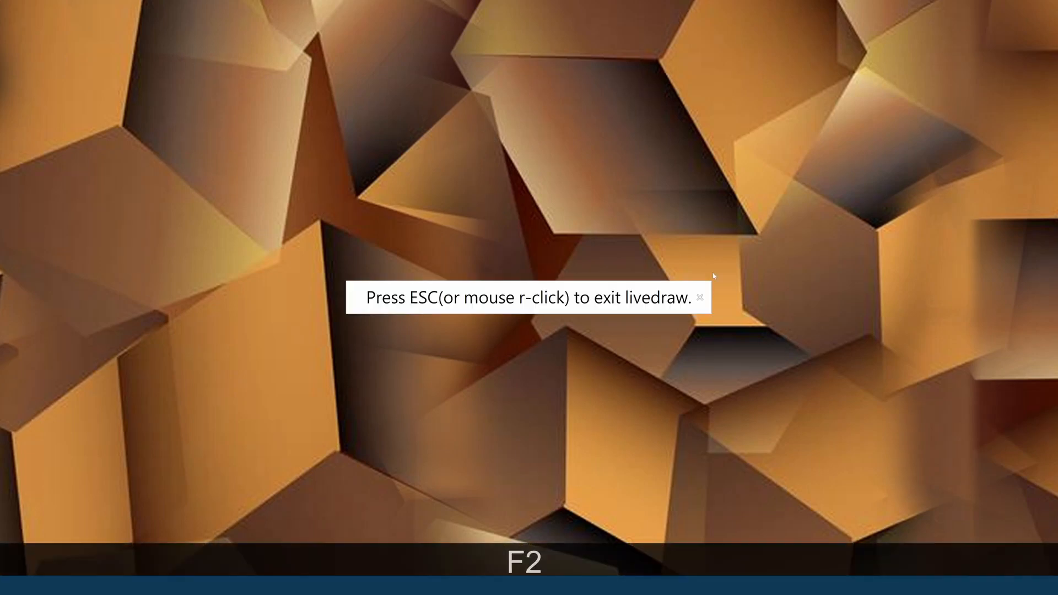
pyautogui.press('b')
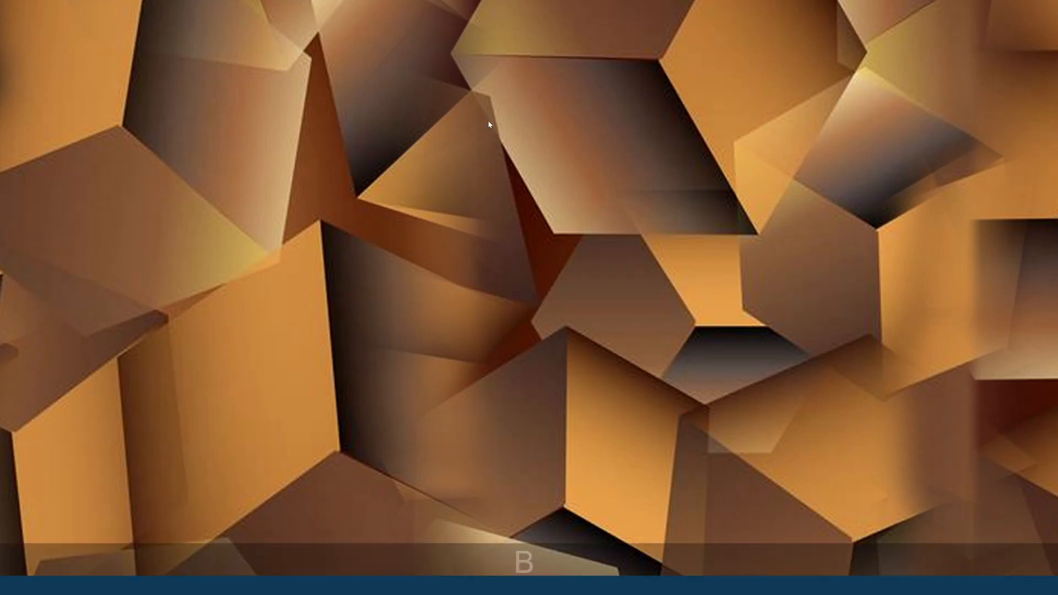
pyautogui.moveTo(450, 388)
pyautogui.mouseDown()
pyautogui.moveTo(460, 433)
pyautogui.moveTo(481, 401)
pyautogui.mouseUp()
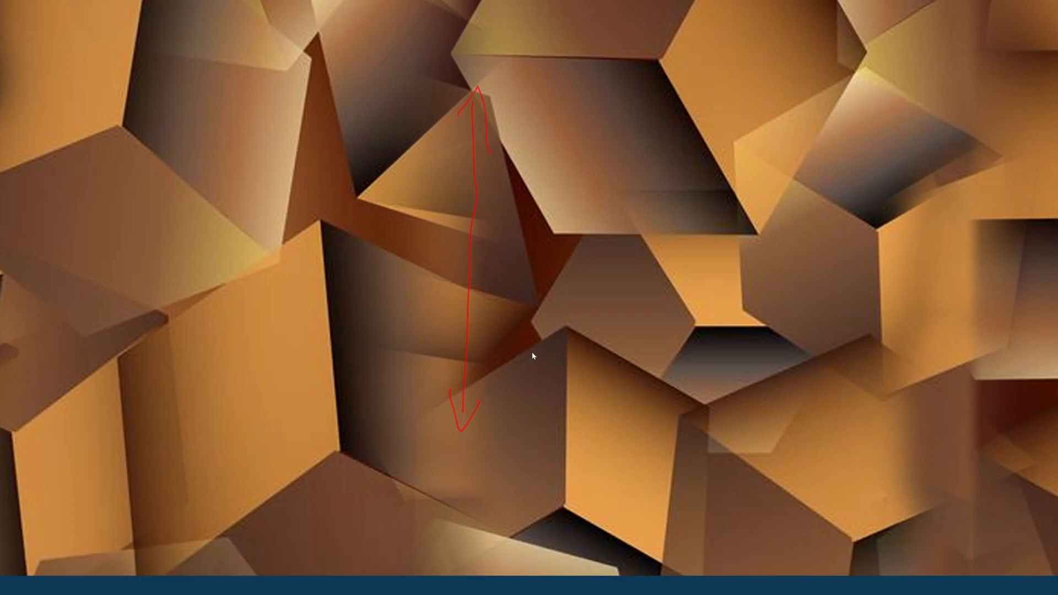
pyautogui.hotkey('ctrl', 'z')
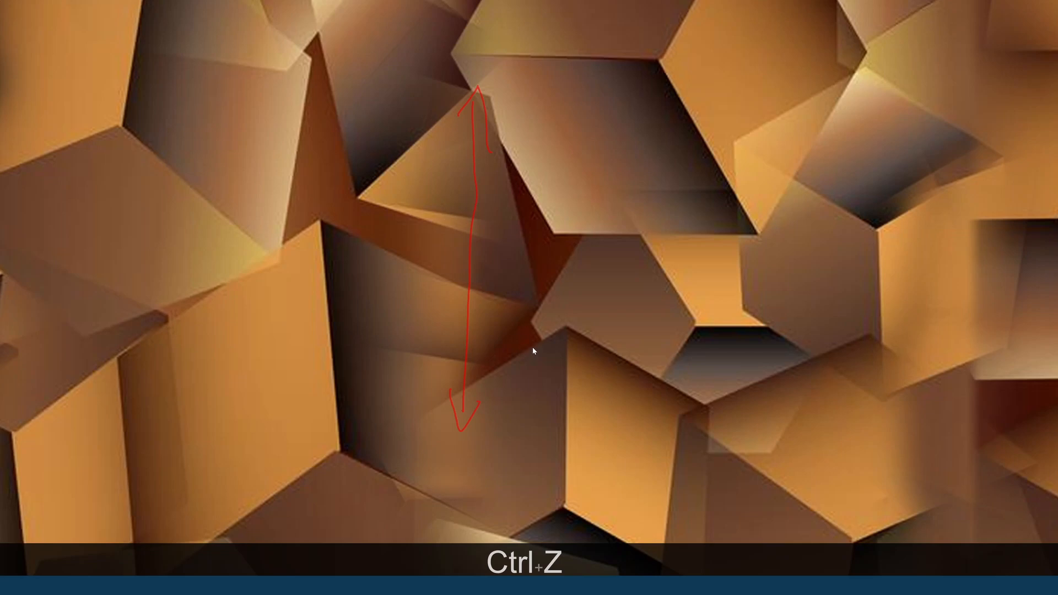
pyautogui.press('Escape')
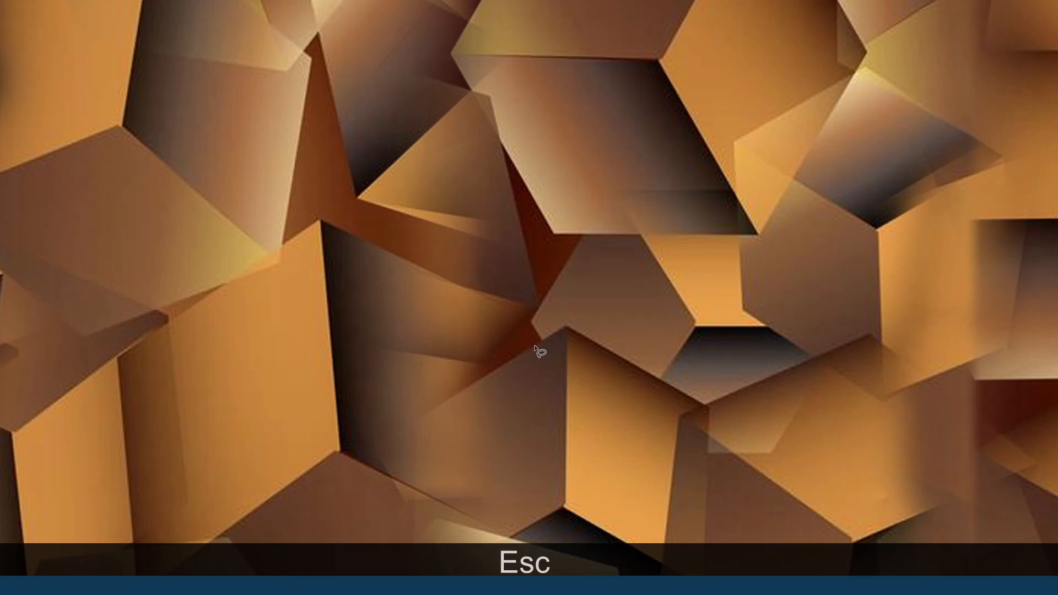
# - Inspect the horizontal band across the middle of the cube texture for seams, outlining it temporarily
pyautogui.keyDown('alt'); pyautogui.click(542, 256); pyautogui.keyUp('alt')
pyautogui.keyDown('alt'); pyautogui.click(542, 256); pyautogui.keyUp('alt')
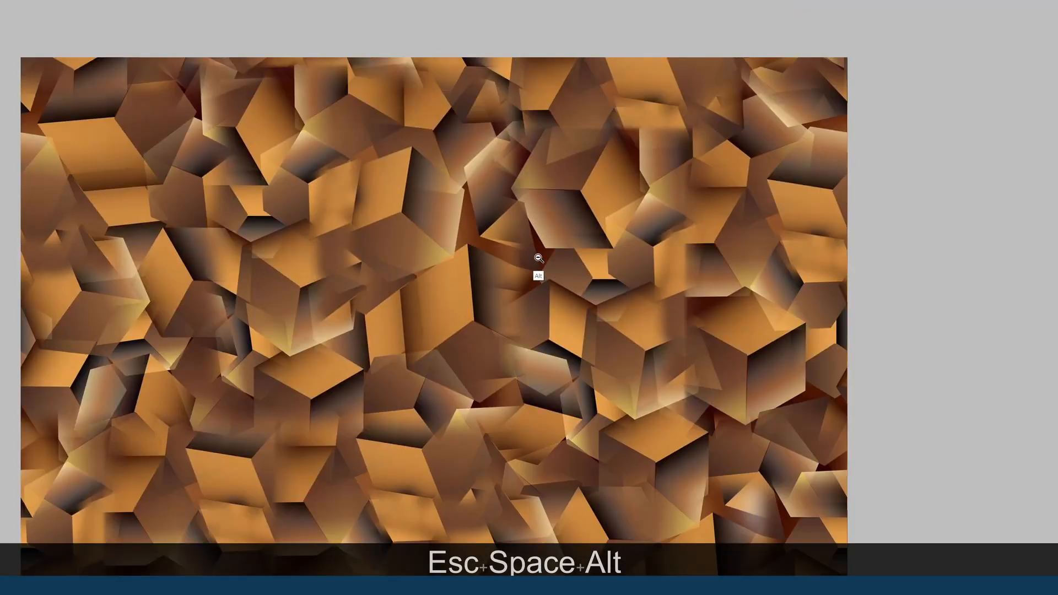
pyautogui.keyDown('alt'); pyautogui.click(538, 259); pyautogui.keyUp('alt')
pyautogui.moveTo(473, 357); pyautogui.dragTo(532, 271)
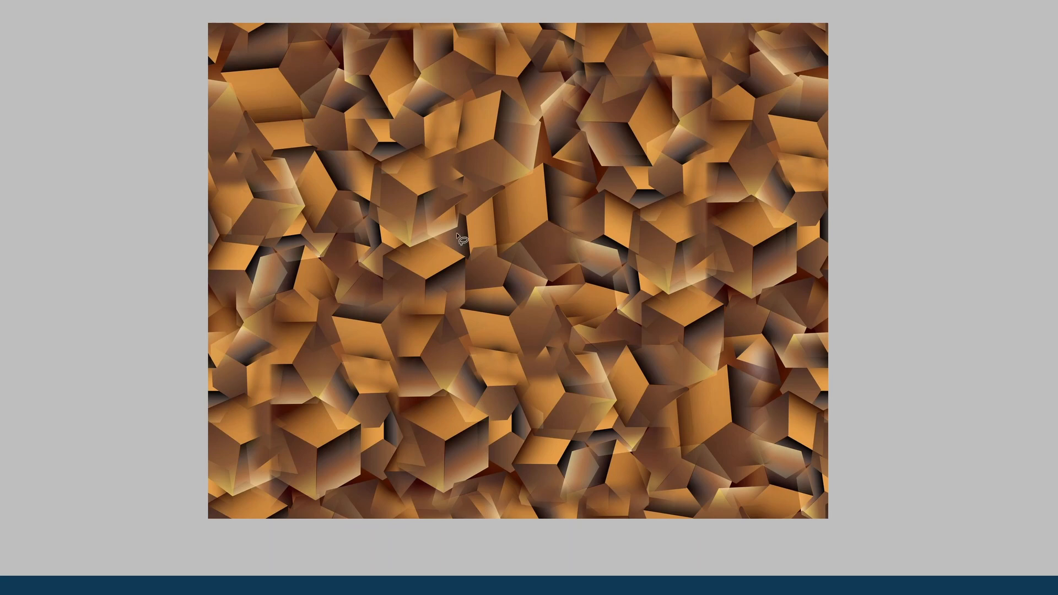
pyautogui.keyDown('ctrl'); pyautogui.click(337, 314); pyautogui.keyUp('ctrl')
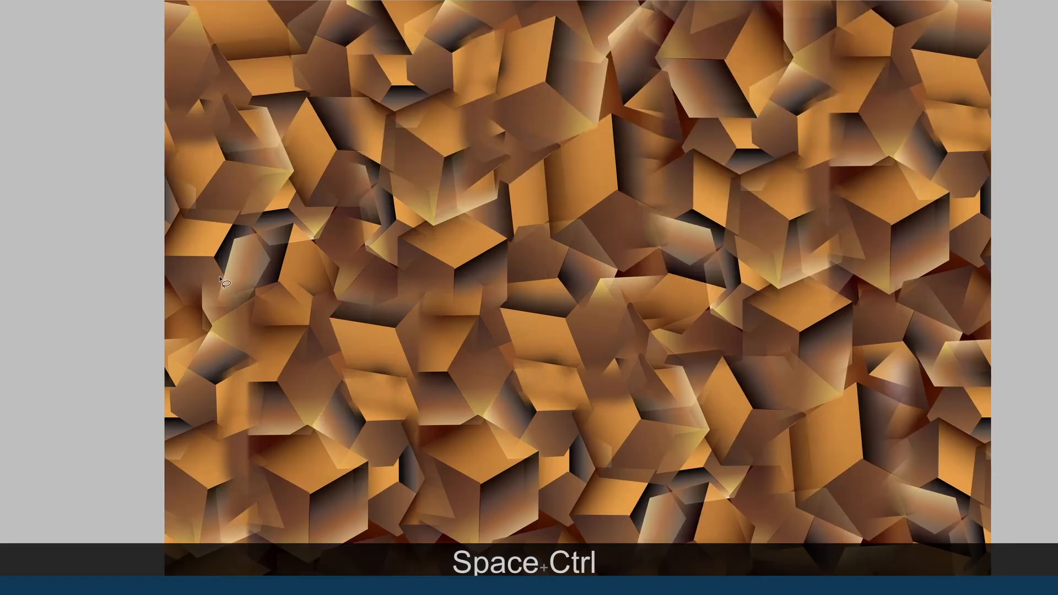
pyautogui.moveTo(220, 278)
pyautogui.mouseDown()
pyautogui.moveTo(700, 271)
pyautogui.moveTo(915, 297)
pyautogui.moveTo(820, 329)
pyautogui.moveTo(648, 333)
pyautogui.moveTo(234, 307)
pyautogui.mouseUp()
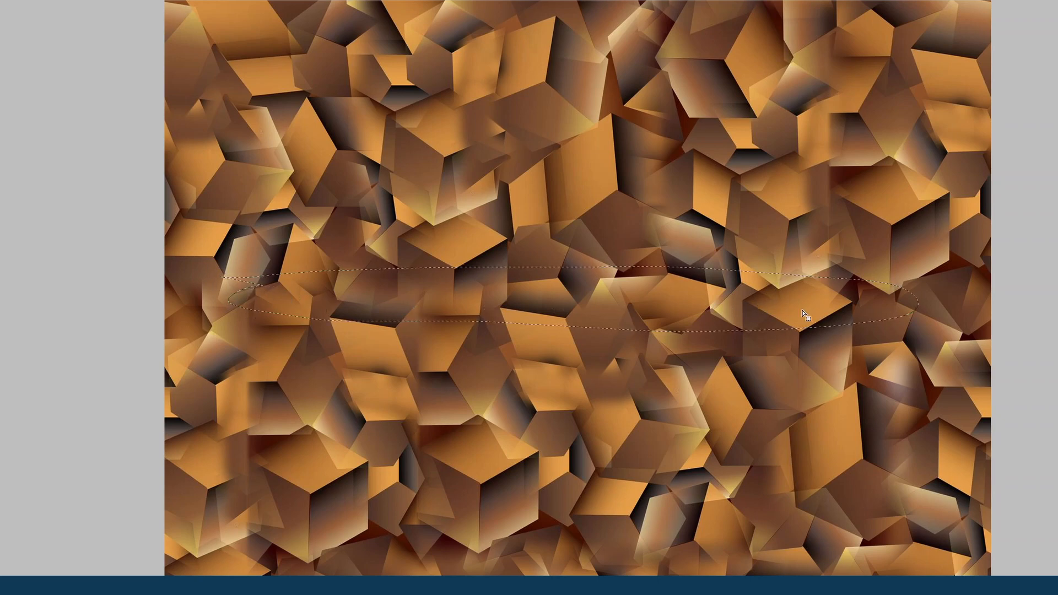
pyautogui.click(519, 388)
pyautogui.press('F2')
pyautogui.press('b')
pyautogui.moveTo(352, 288)
pyautogui.mouseDown()
pyautogui.moveTo(551, 279)
pyautogui.moveTo(802, 305)
pyautogui.moveTo(353, 335)
pyautogui.moveTo(381, 284)
pyautogui.mouseUp()
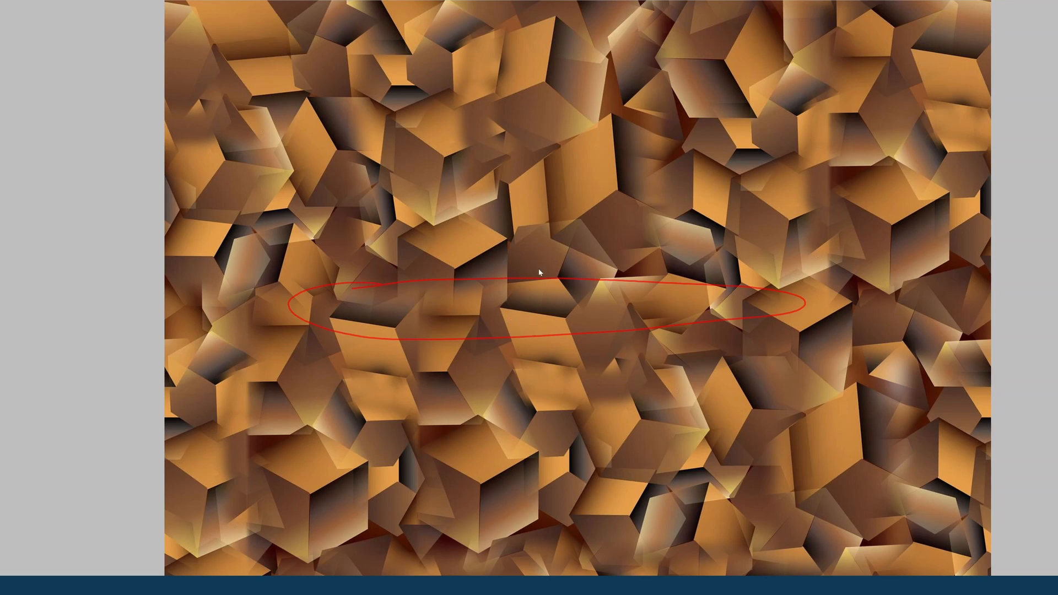
pyautogui.press('Escape')
pyautogui.keyDown('alt'); pyautogui.click(523, 289); pyautogui.keyUp('alt')
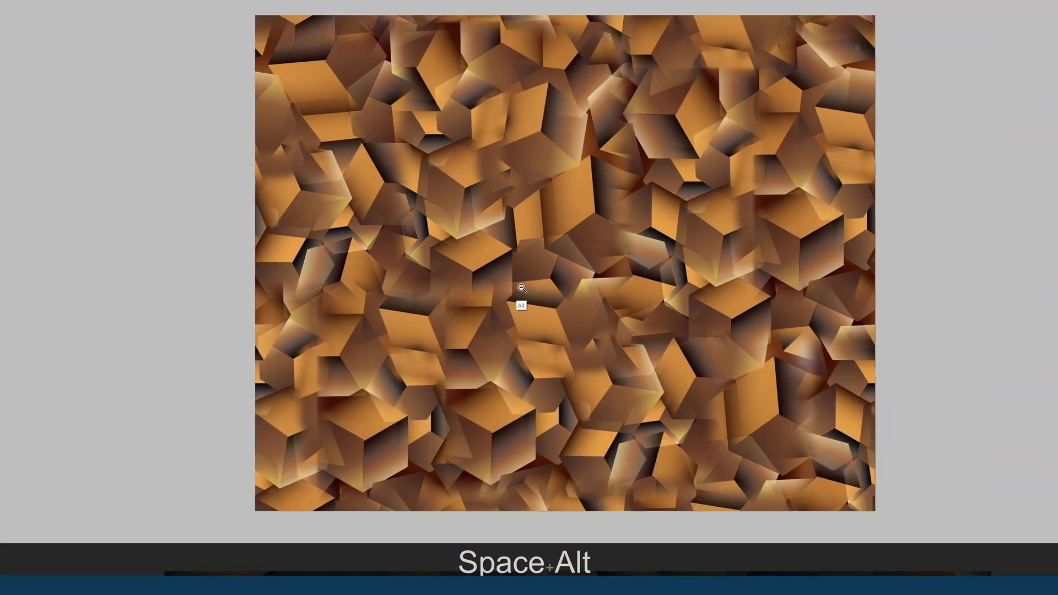
pyautogui.press('Tab')
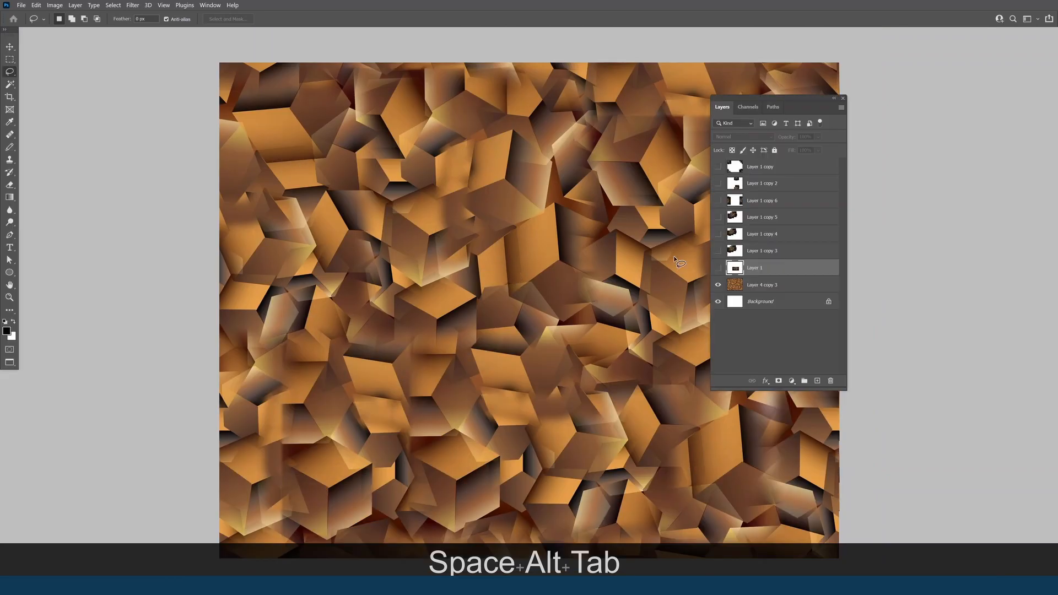
# - Hide the Layer 4 copy 3 cube texture and show Layer 1 to view its fractal alone over the Background
pyautogui.click(718, 285)
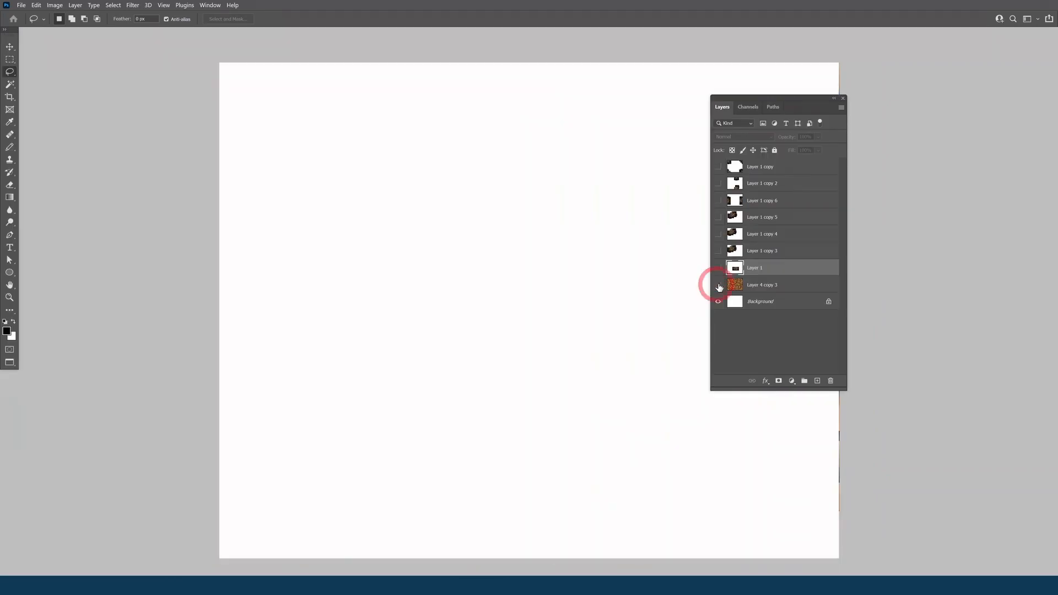
pyautogui.click(718, 268)
pyautogui.moveTo(558, 383); pyautogui.dragTo(476, 322)
pyautogui.keyDown('ctrl'); pyautogui.click(476, 322); pyautogui.keyUp('ctrl')
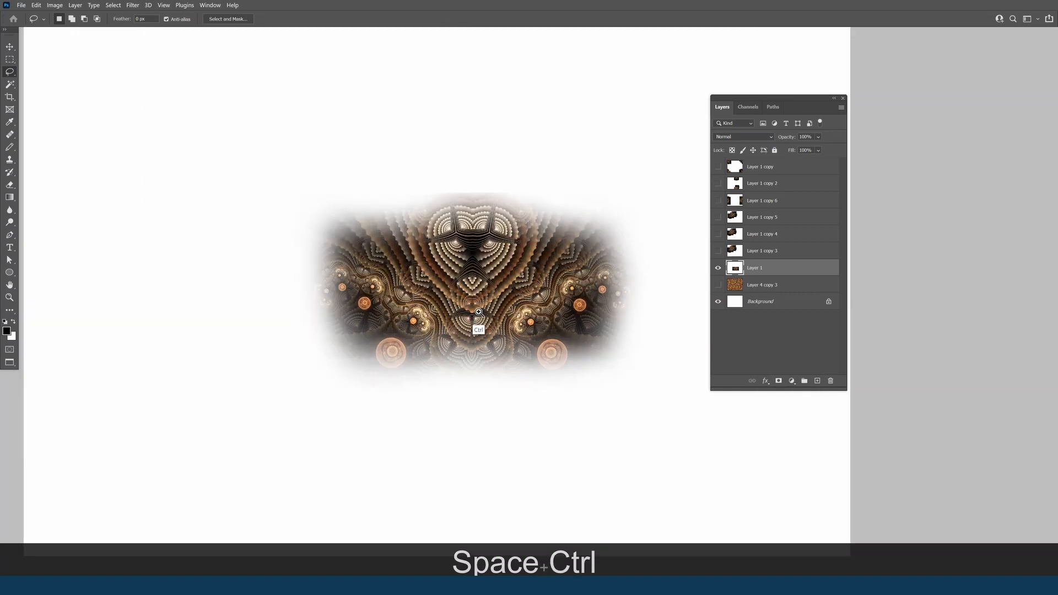
pyautogui.keyDown('ctrl'); pyautogui.click(477, 320); pyautogui.keyUp('ctrl')
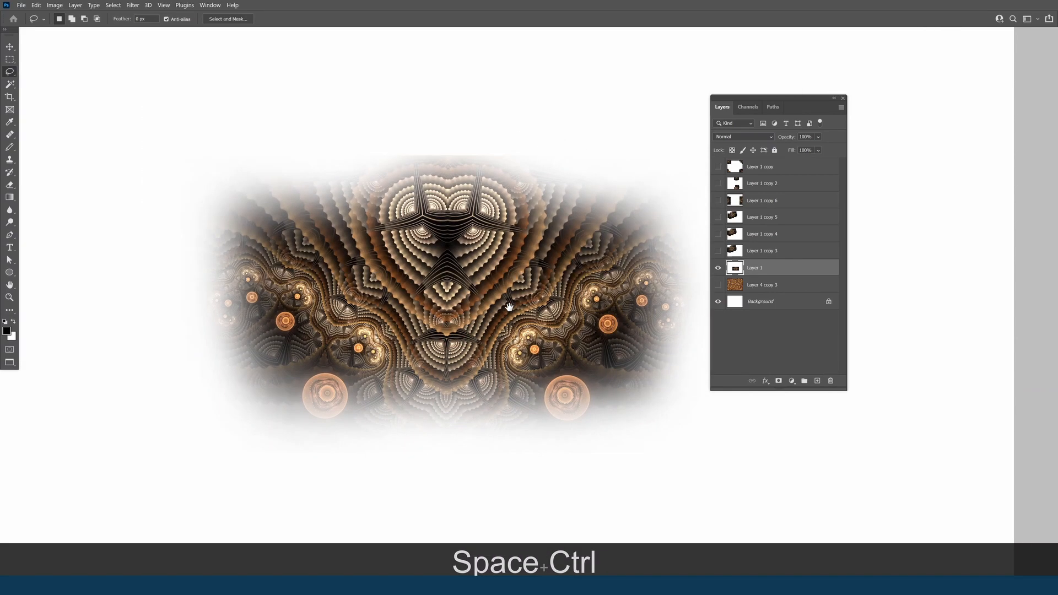
# - Examine the upper edge of the Layer 1 fractal above the heart shape for a hard cut-off against the white background
pyautogui.hotkey('ctrl', 'Tab')
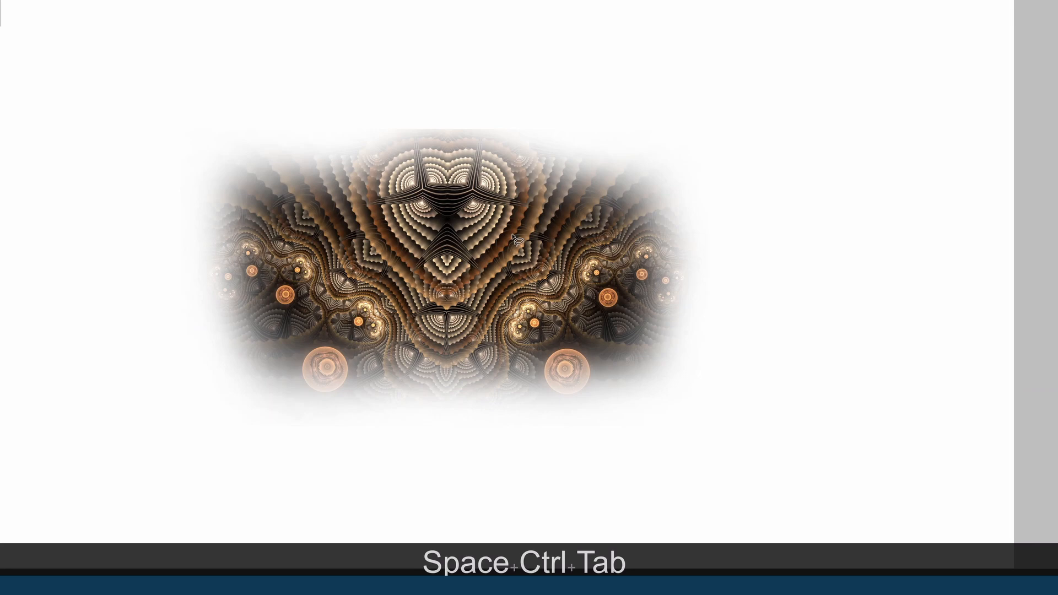
pyautogui.keyDown('ctrl'); pyautogui.click(430, 155); pyautogui.keyUp('ctrl')
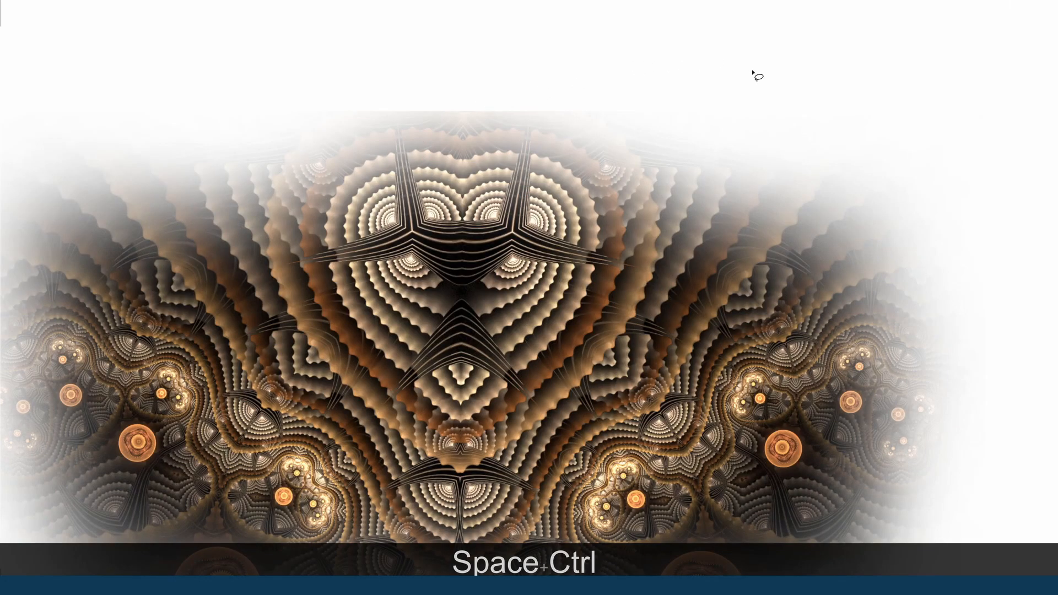
pyautogui.moveTo(773, 87)
pyautogui.mouseDown()
pyautogui.moveTo(521, 185)
pyautogui.moveTo(239, 101)
pyautogui.moveTo(650, 61)
pyautogui.moveTo(678, 68)
pyautogui.mouseUp()
pyautogui.moveTo(488, 141); pyautogui.dragTo(499, 239)
pyautogui.hotkey('ctrl', 'd')
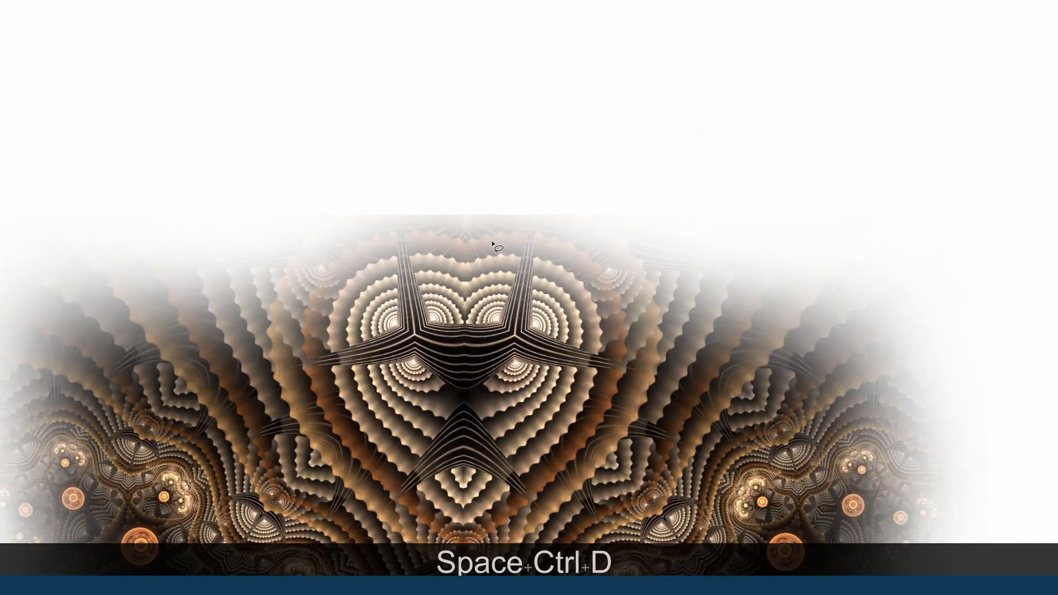
pyautogui.press('F2')
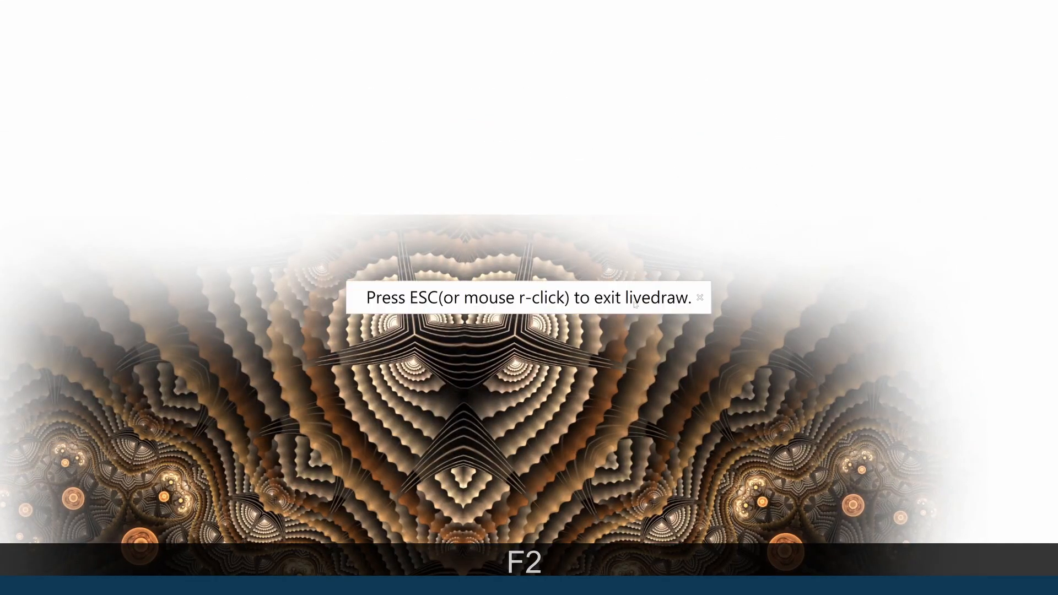
pyautogui.press('Escape')
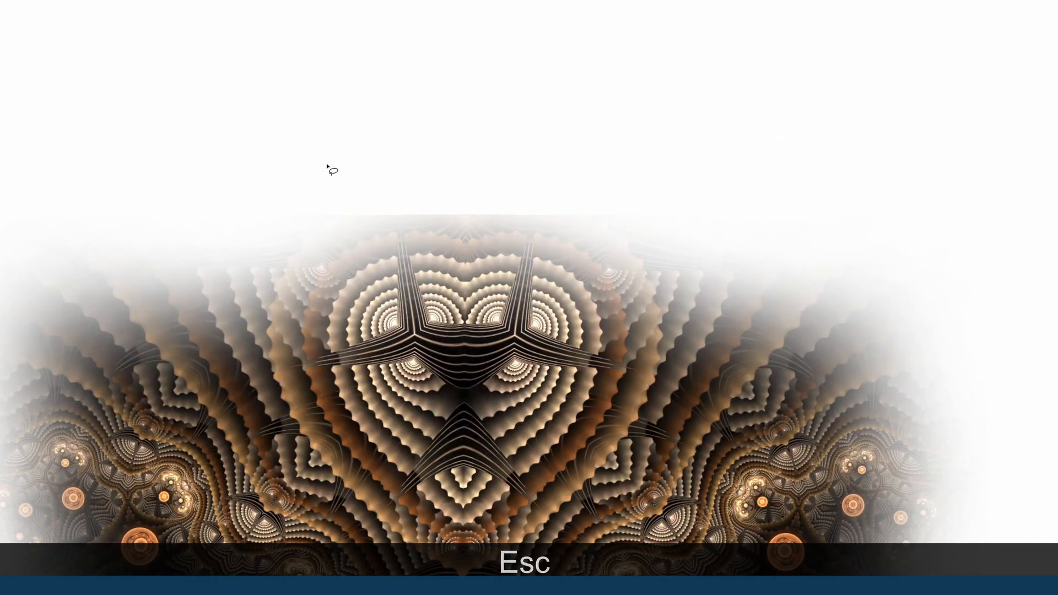
pyautogui.moveTo(327, 165)
pyautogui.mouseDown()
pyautogui.moveTo(662, 253)
pyautogui.moveTo(275, 258)
pyautogui.mouseUp()
pyautogui.click(452, 340)
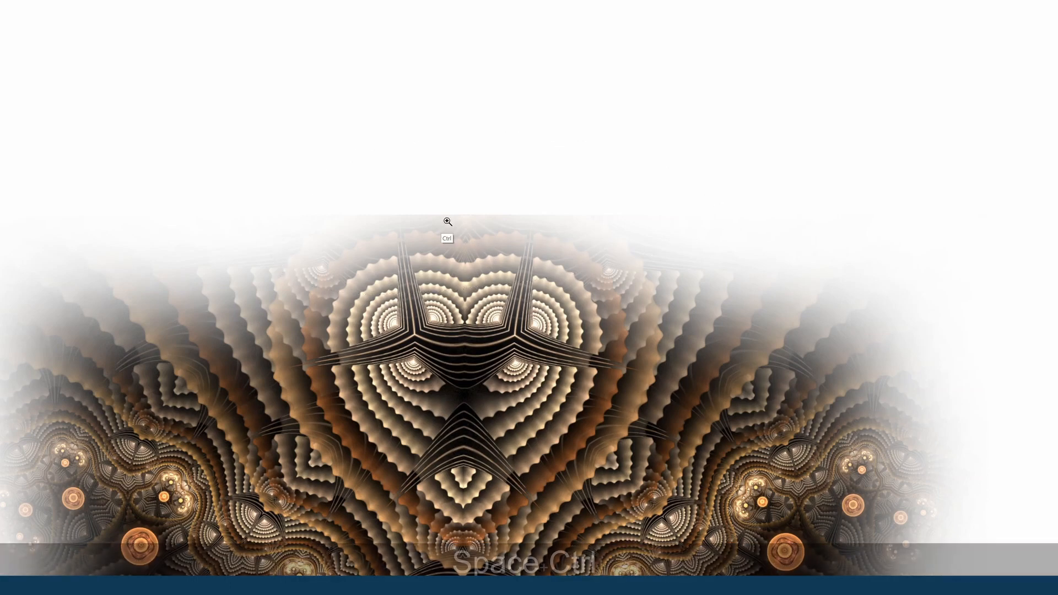
pyautogui.keyDown('ctrl'); pyautogui.click(447, 221); pyautogui.keyUp('ctrl')
pyautogui.moveTo(476, 222); pyautogui.dragTo(497, 267)
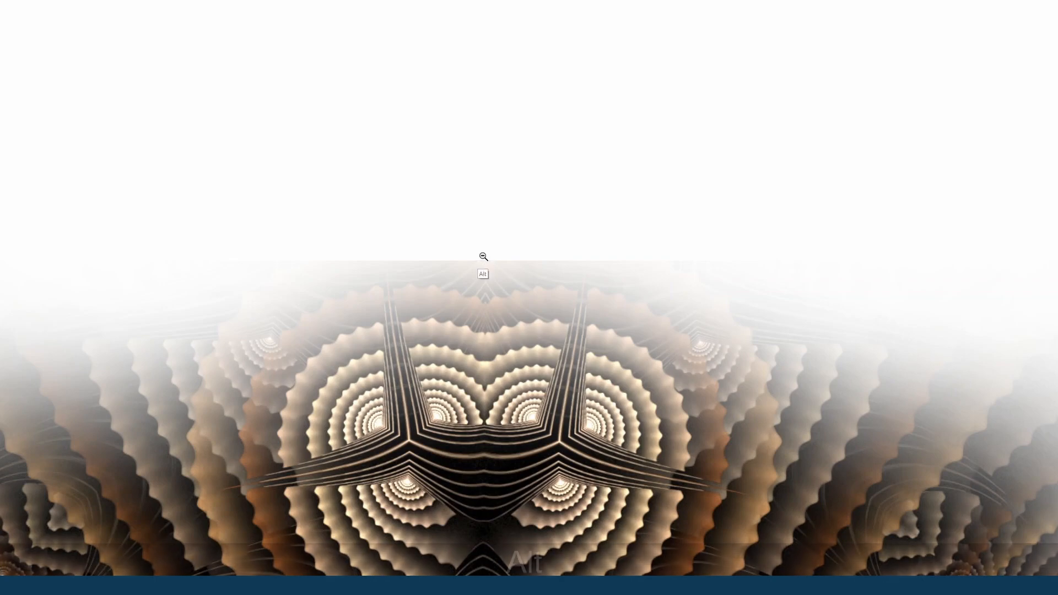
# - View the whole Layer 1 fractal centred on the canvas, with the interface panels restored
pyautogui.keyDown('alt'); pyautogui.click(487, 263); pyautogui.keyUp('alt')
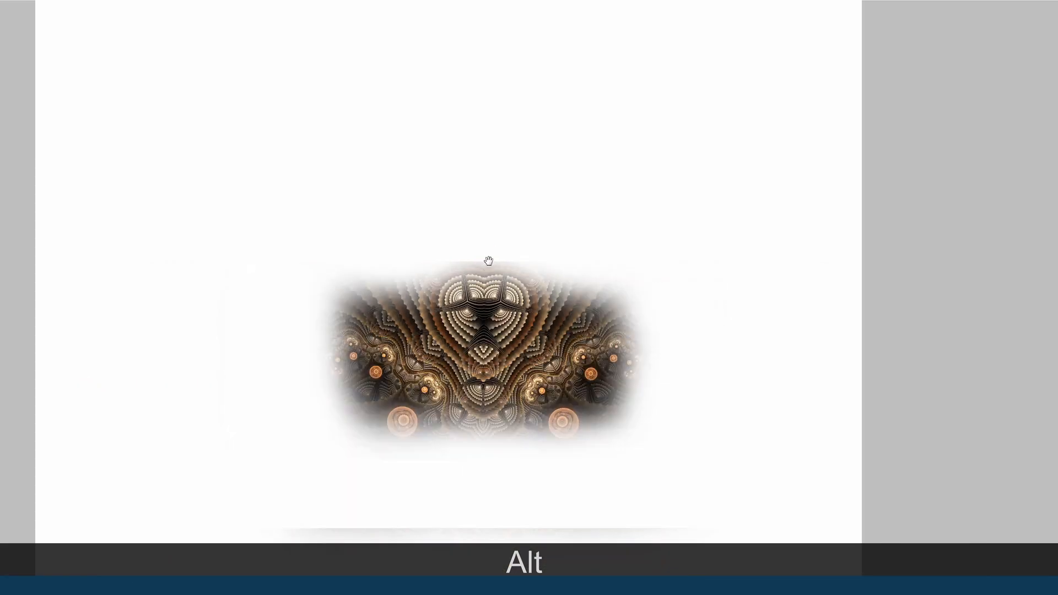
pyautogui.moveTo(475, 335); pyautogui.dragTo(460, 274)
pyautogui.keyDown('ctrl'); pyautogui.click(460, 274); pyautogui.keyUp('ctrl')
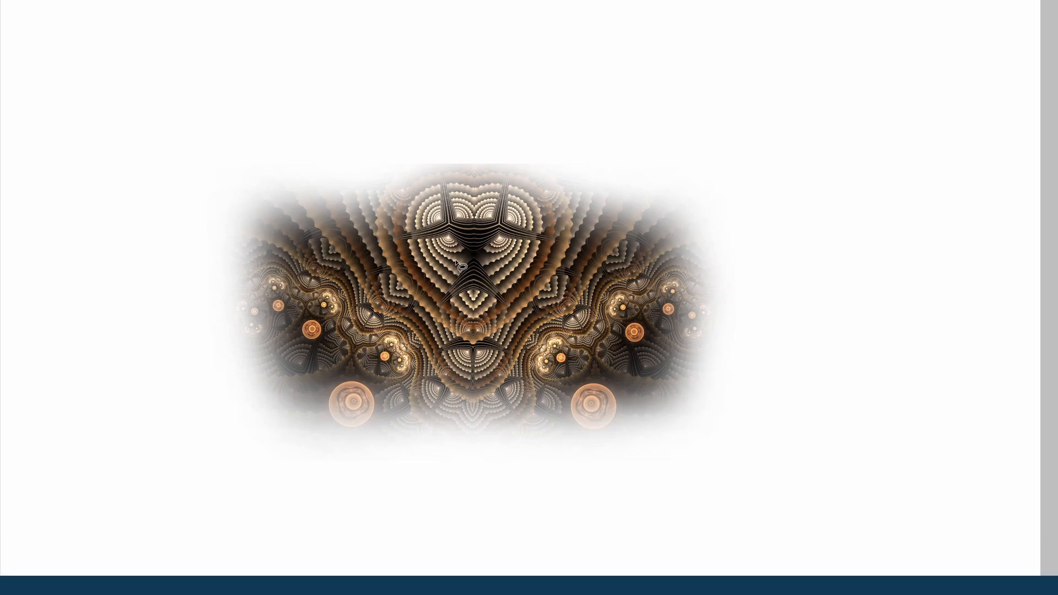
pyautogui.press('Tab')
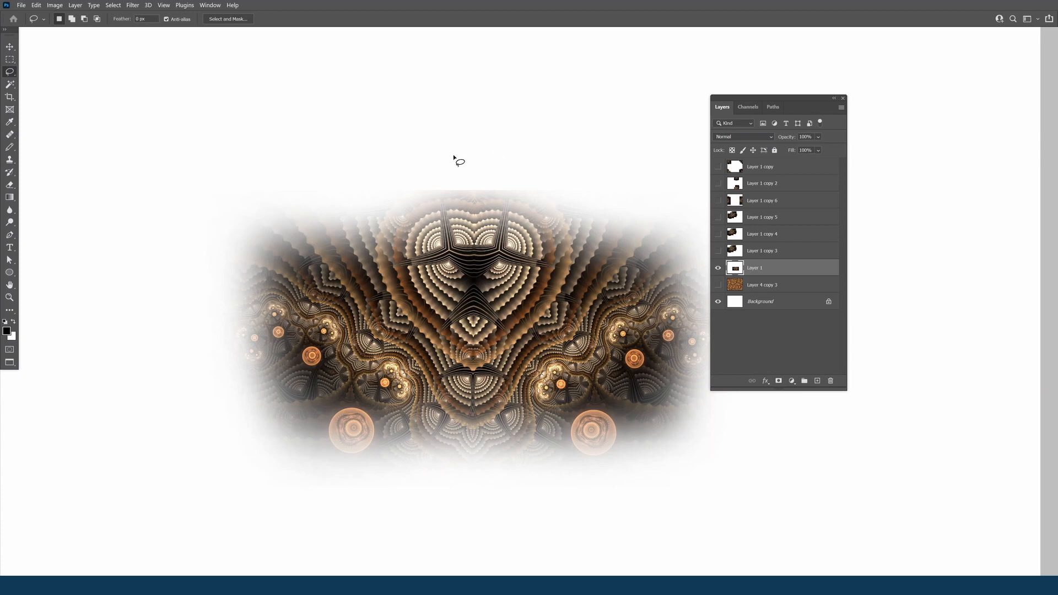
pyautogui.press('space')
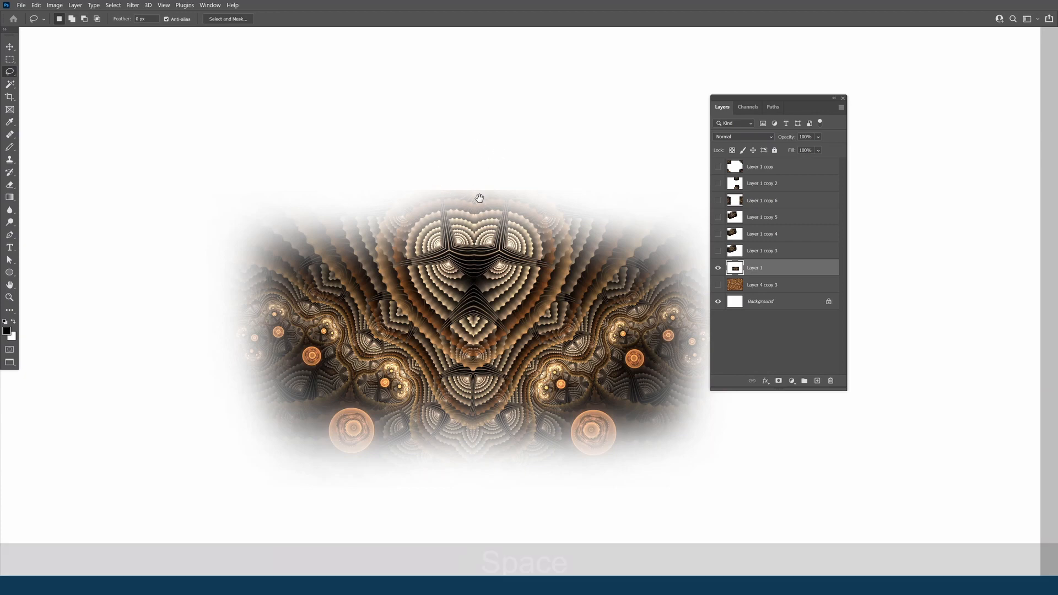
# - Hide Layer 1 and show Layer 1 copy 3 to view the rotated fractal on its own
pyautogui.click(719, 268)
pyautogui.click(718, 250)
pyautogui.keyDown('alt'); pyautogui.click(514, 258); pyautogui.keyUp('alt')
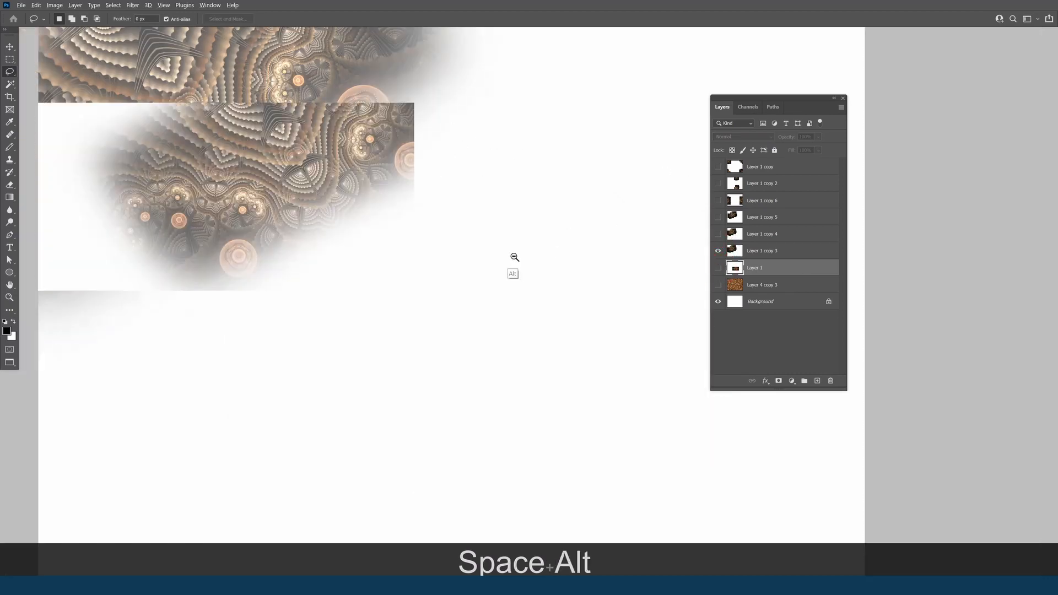
pyautogui.keyDown('alt'); pyautogui.click(515, 258); pyautogui.keyUp('alt')
pyautogui.keyDown('alt'); pyautogui.click(514, 258); pyautogui.keyUp('alt')
pyautogui.keyDown('alt'); pyautogui.click(514, 258); pyautogui.keyUp('alt')
pyautogui.keyDown('ctrl'); pyautogui.click(419, 209); pyautogui.keyUp('ctrl')
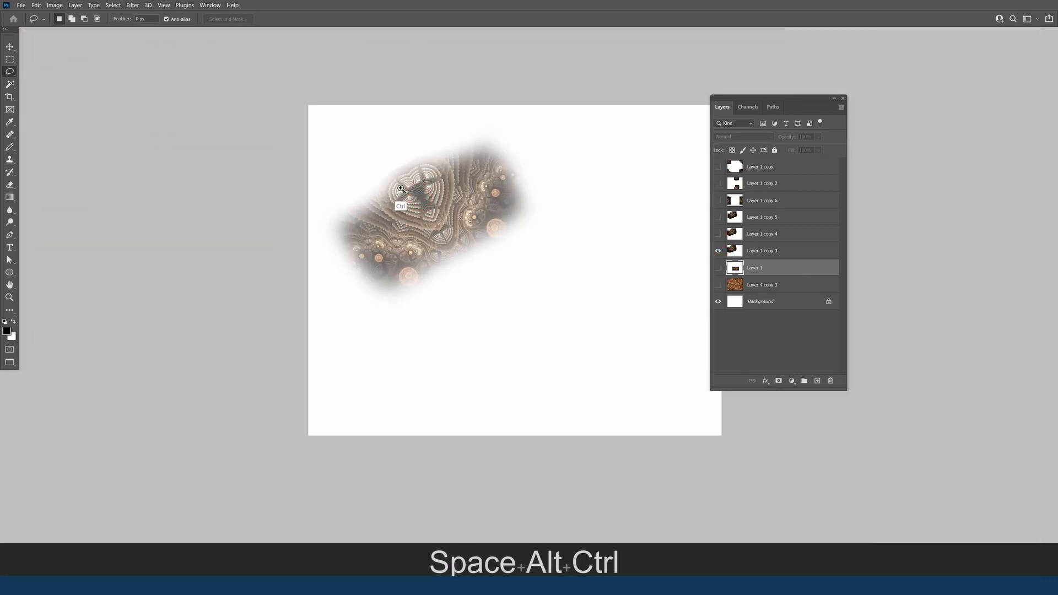
pyautogui.keyDown('ctrl'); pyautogui.click(398, 185); pyautogui.keyUp('ctrl')
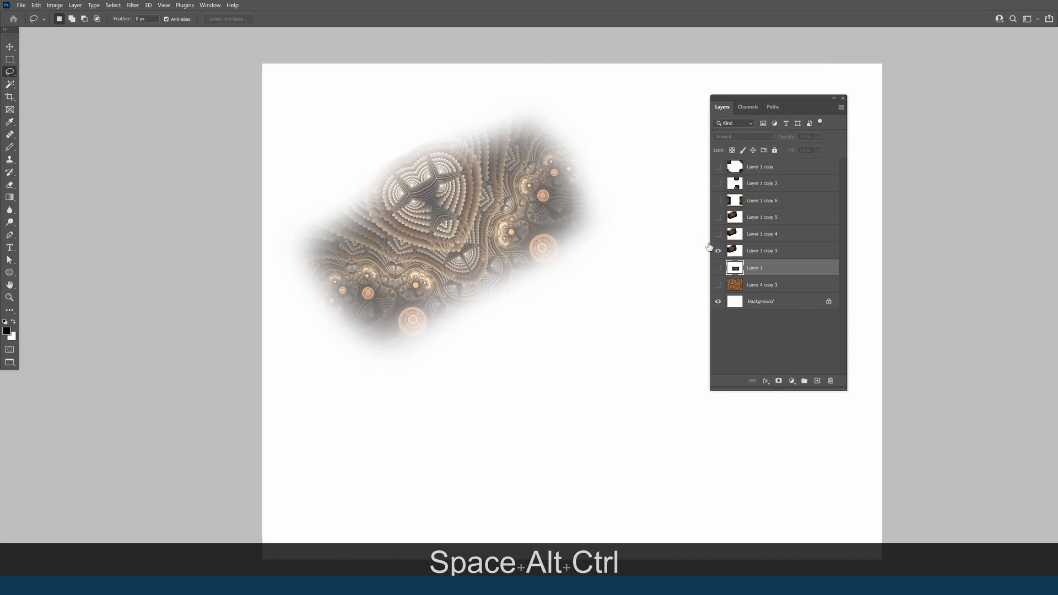
# - Replace Layer 1 copy 3 with Layer 1 copy 4 and Layer 1 copy 5 in turn, leaving only copy 5 over the Background
pyautogui.click(717, 250)
pyautogui.click(717, 233)
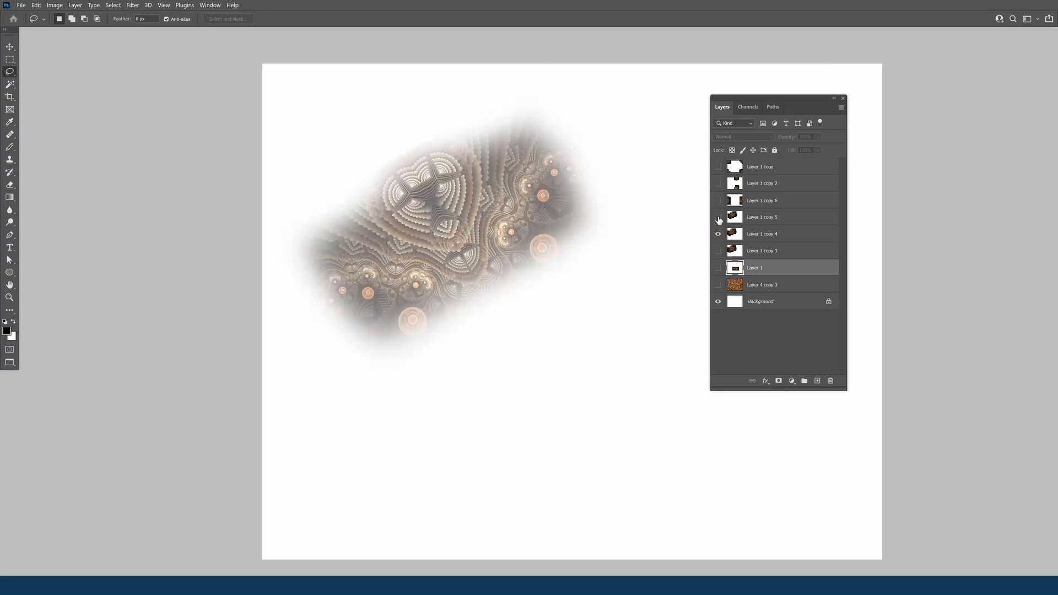
pyautogui.click(718, 217)
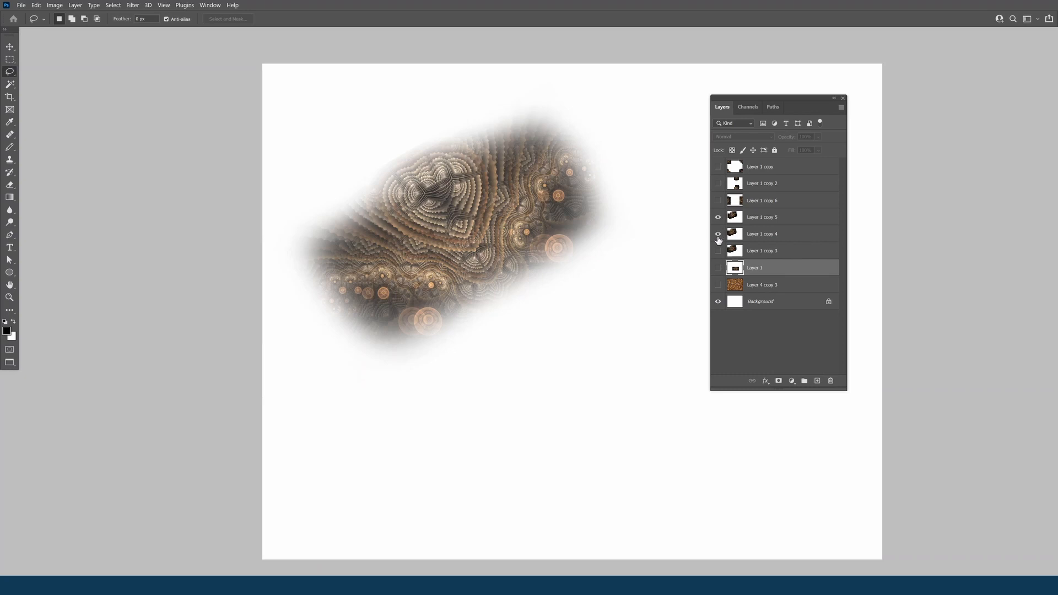
pyautogui.click(718, 235)
pyautogui.moveTo(475, 180); pyautogui.dragTo(477, 210)
pyautogui.keyDown('ctrl'); pyautogui.click(472, 248); pyautogui.keyUp('ctrl')
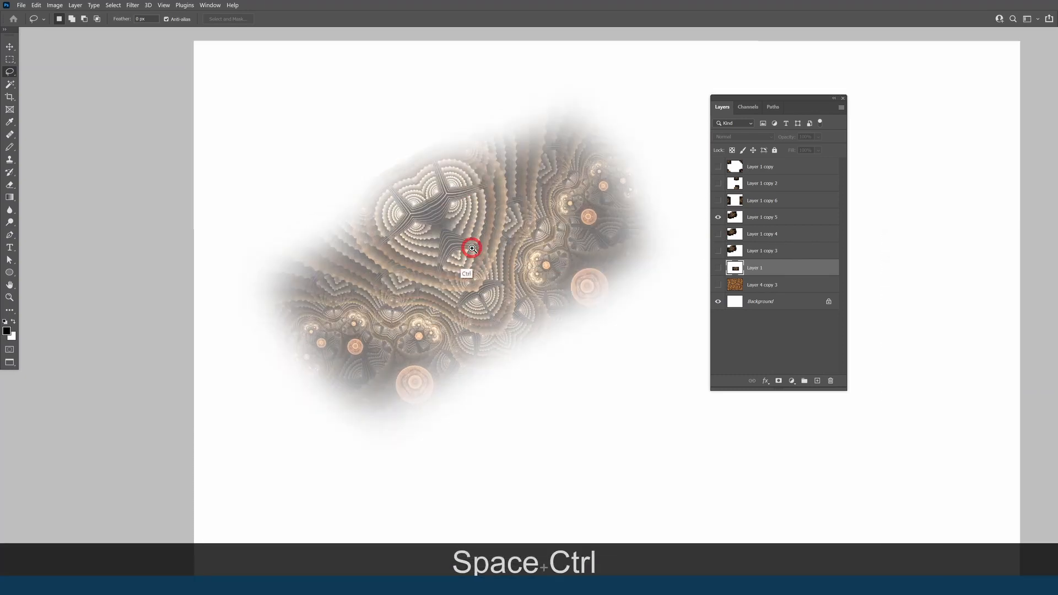
# - Show Layer 1 copy 4 together with copy 5 and check the opacity of each
pyautogui.click(719, 235)
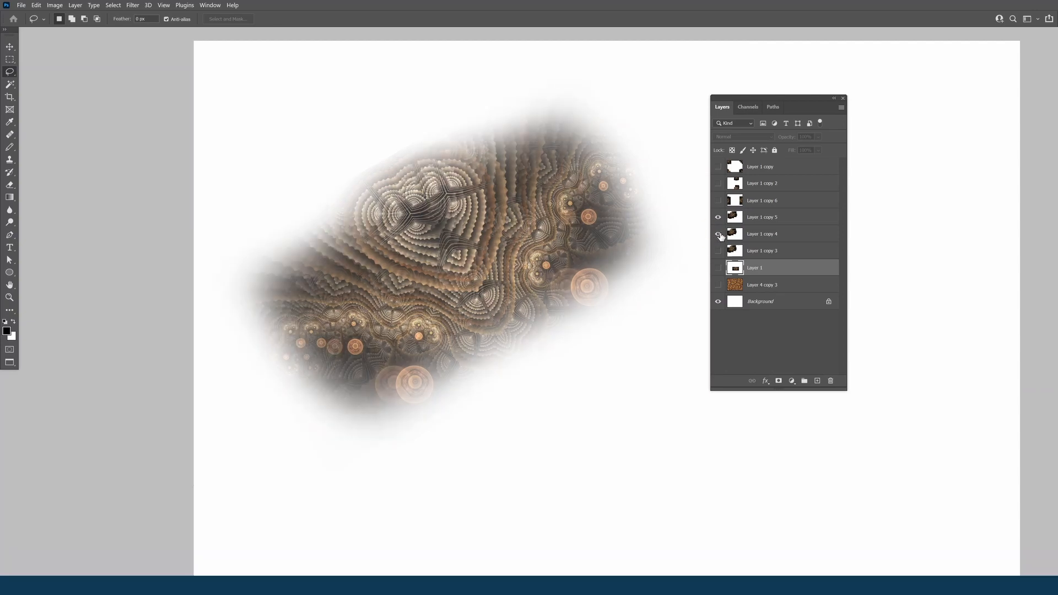
pyautogui.click(747, 236)
pyautogui.click(749, 218)
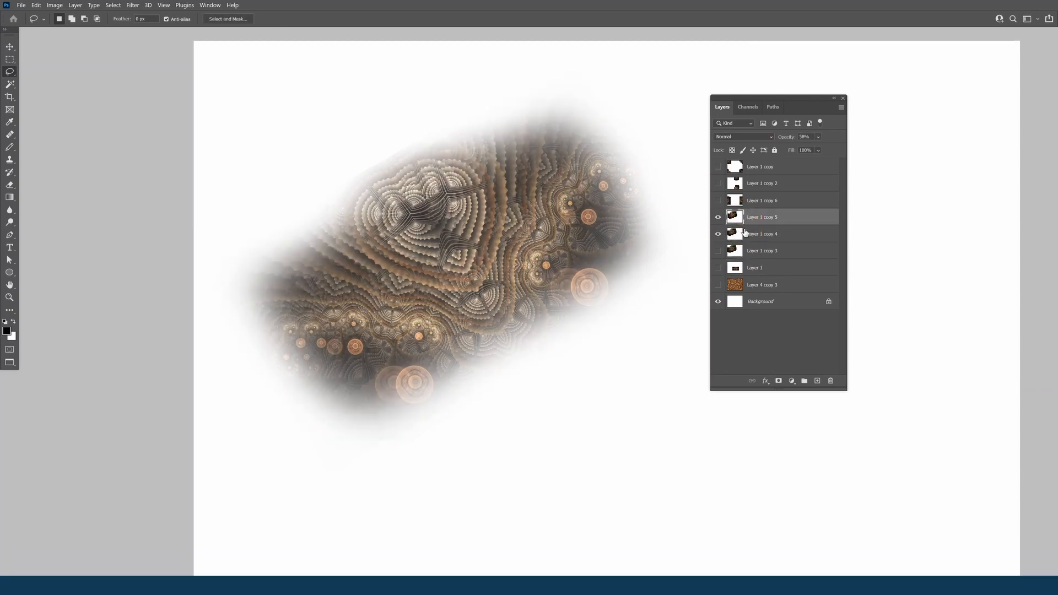
pyautogui.click(749, 236)
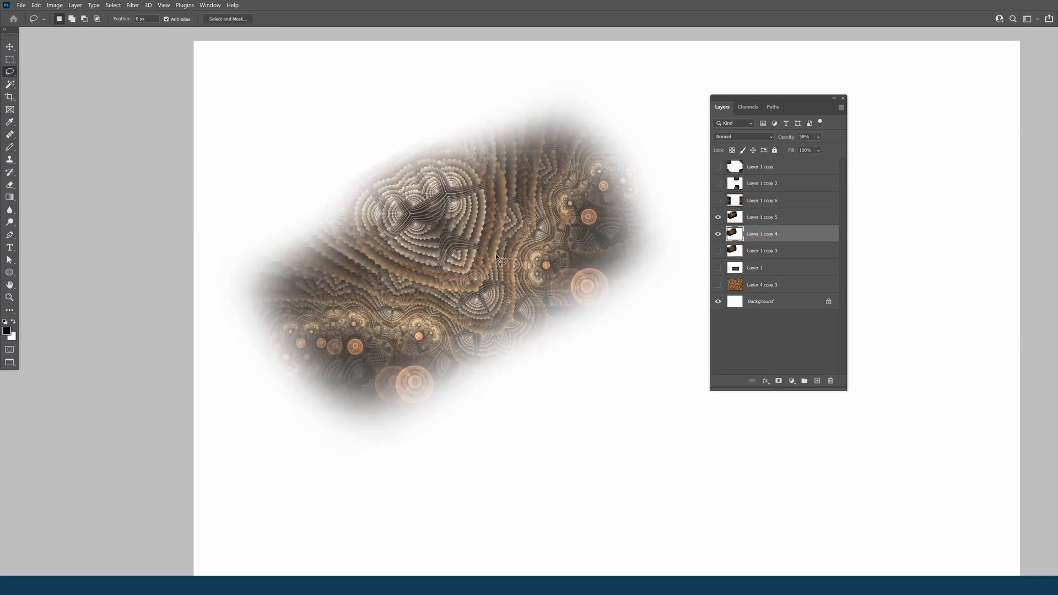
# - Show all layers and toggle Layer 1 copy 5 to examine the overlapping rotated fractals
pyautogui.moveTo(717, 285); pyautogui.dragTo(720, 139)
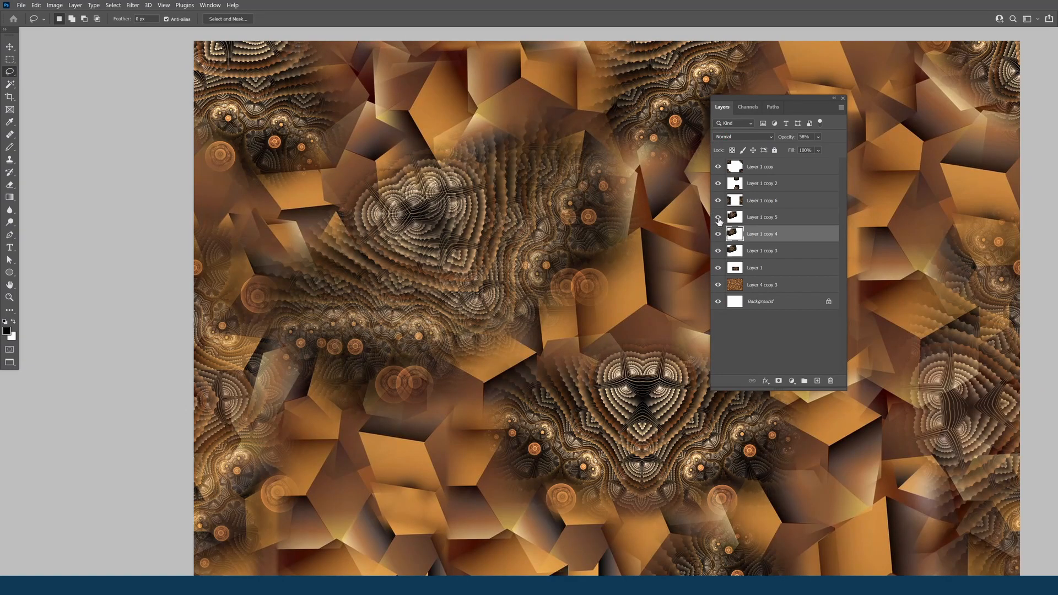
pyautogui.click(718, 218)
pyautogui.click(718, 218)
pyautogui.keyDown('ctrl'); pyautogui.click(416, 302); pyautogui.keyUp('ctrl')
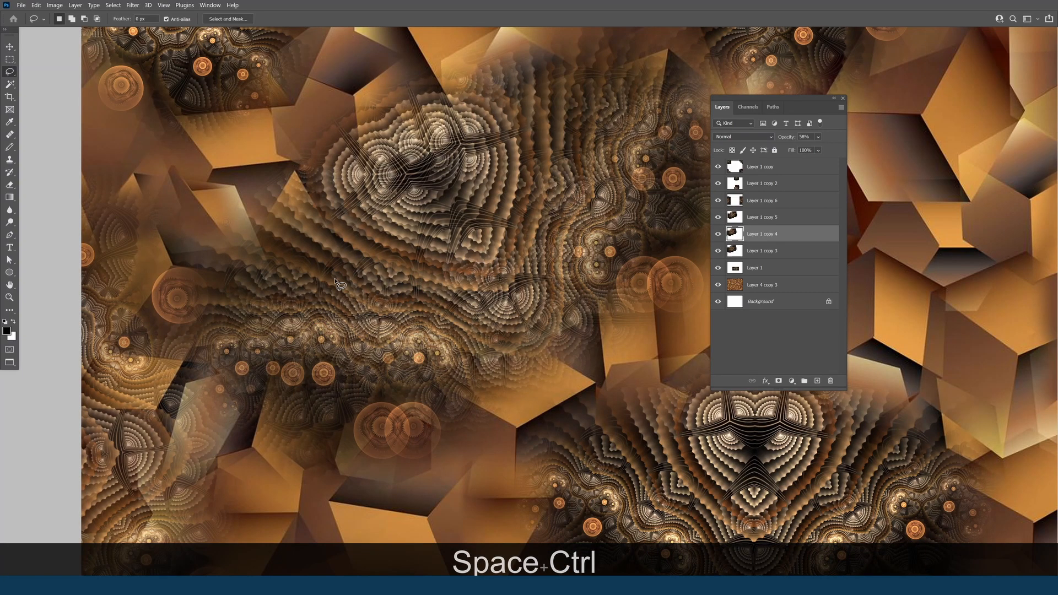
# - Compare the rotated fractal with Layer 1 copy 5 hidden and shown, leaving the copy visible
pyautogui.press('F1')
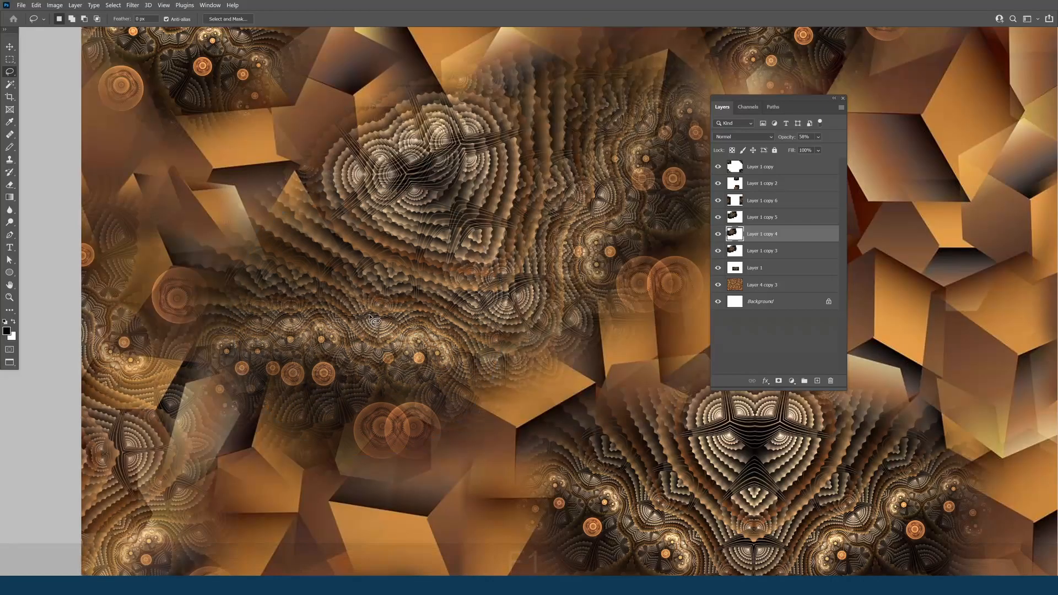
pyautogui.press('F1')
pyautogui.click(719, 219)
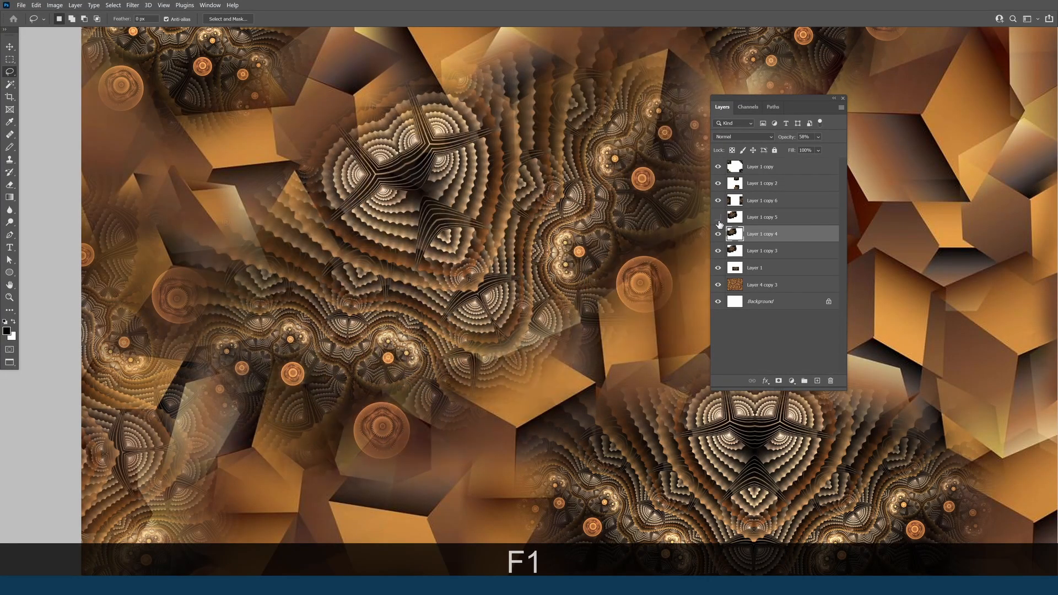
pyautogui.click(718, 221)
pyautogui.click(718, 222)
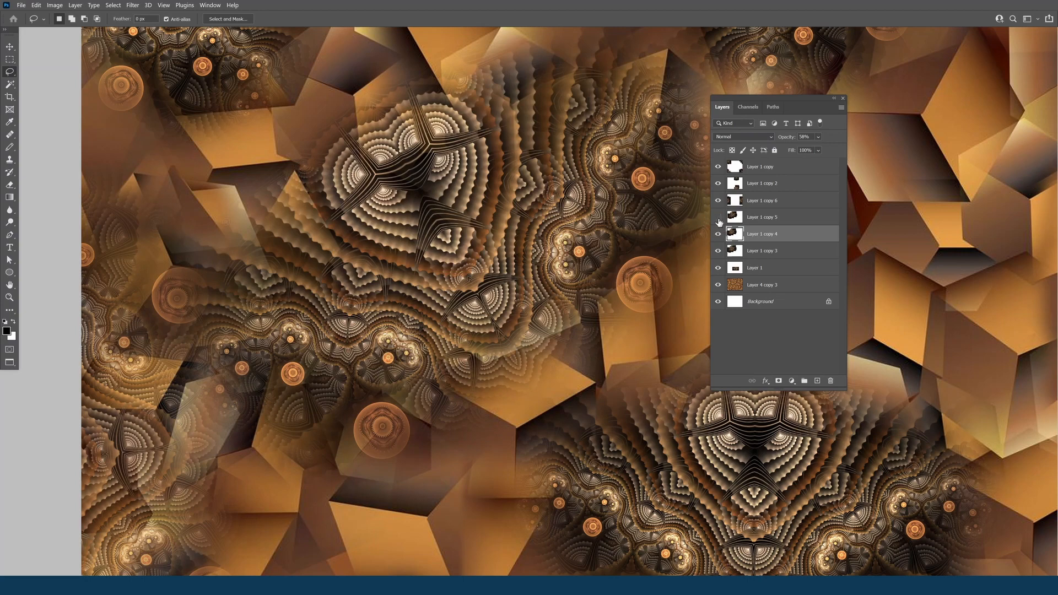
pyautogui.click(719, 219)
# - Hide the cube texture and all copies of Layer 1, leaving only Layer 1 and the Background visible
pyautogui.keyDown('alt'); pyautogui.click(543, 276); pyautogui.keyUp('alt')
pyautogui.keyDown('alt'); pyautogui.click(542, 270); pyautogui.keyUp('alt')
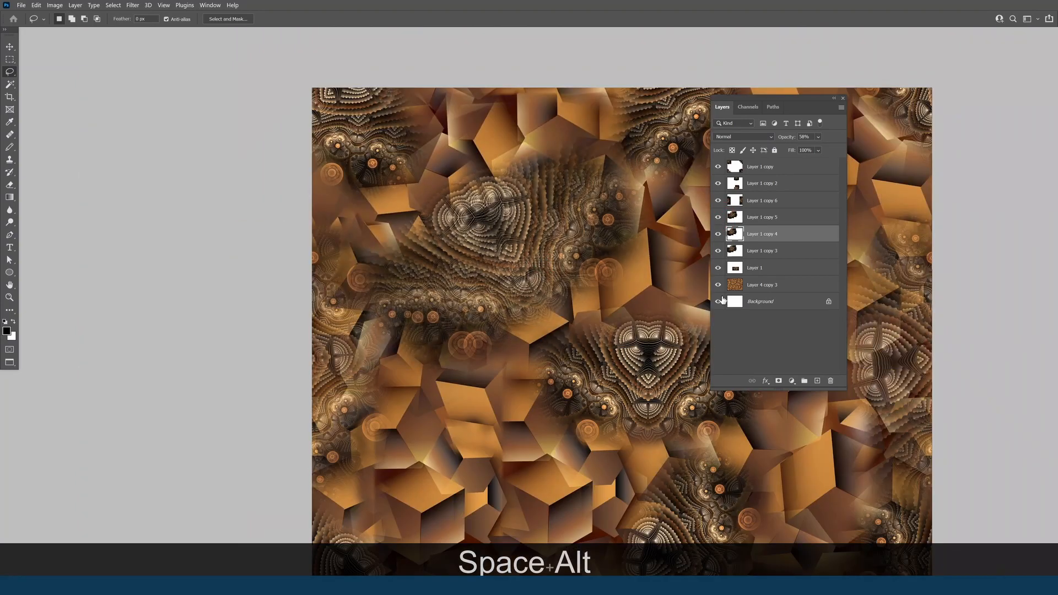
pyautogui.click(718, 285)
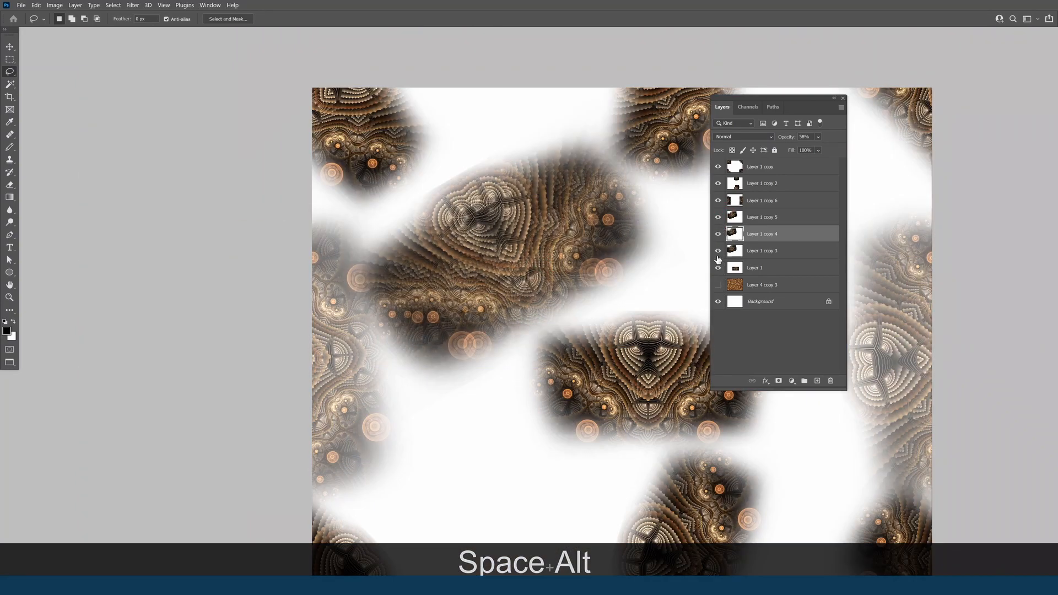
pyautogui.moveTo(718, 250); pyautogui.dragTo(718, 167)
# - Show Layer 1 copy 3, copy 4 and copy 5 one after another, and select Layer 1 copy 5
pyautogui.click(719, 251)
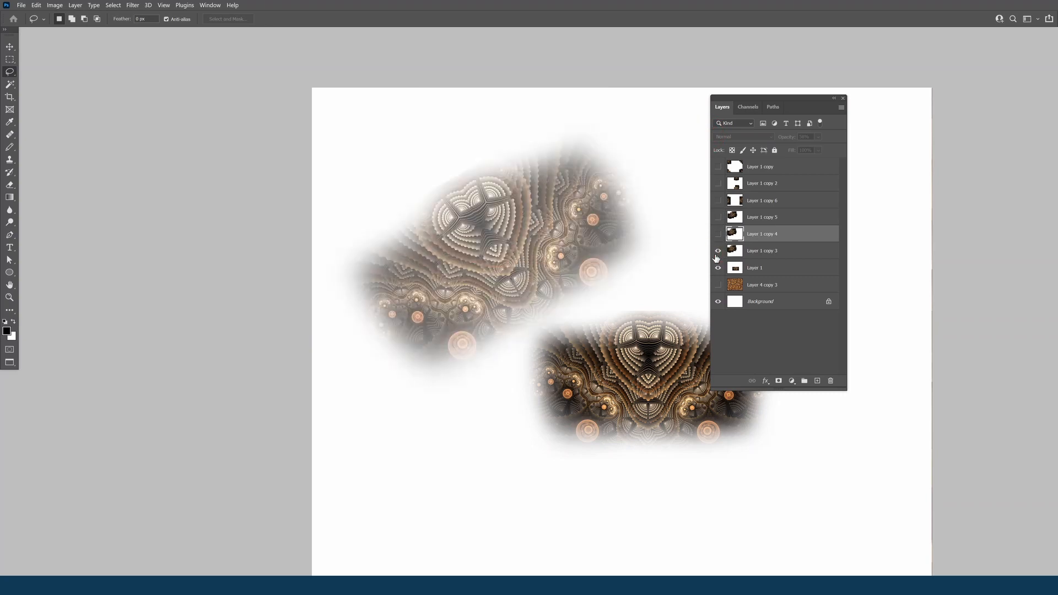
pyautogui.click(718, 233)
pyautogui.click(718, 217)
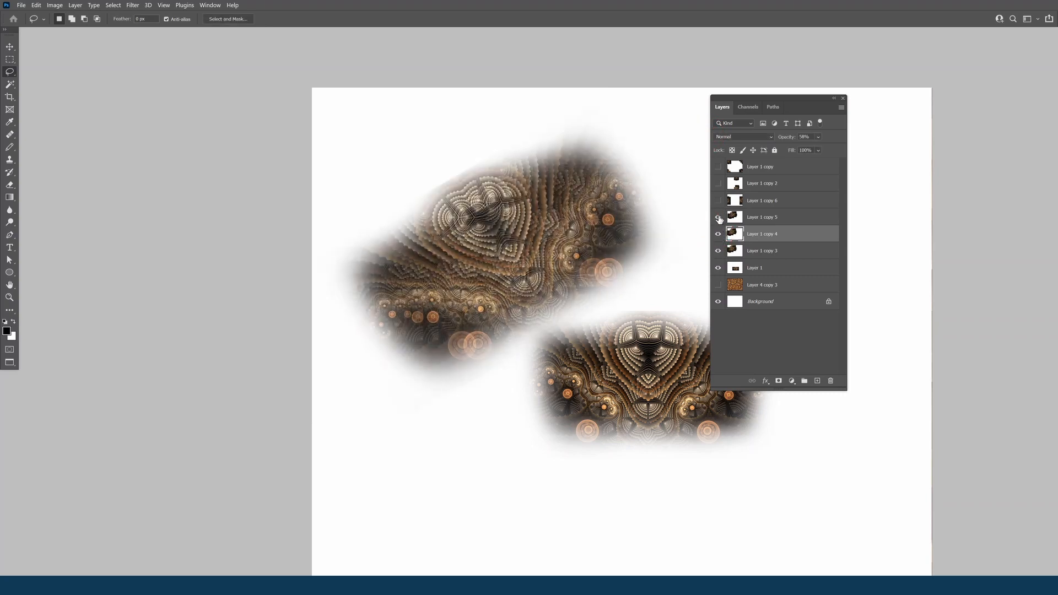
pyautogui.click(747, 217)
# - Hide Layer 1 copies 5, 4 and 3, show them again one at a time, and also show Layer 1 copy 6
pyautogui.click(718, 217)
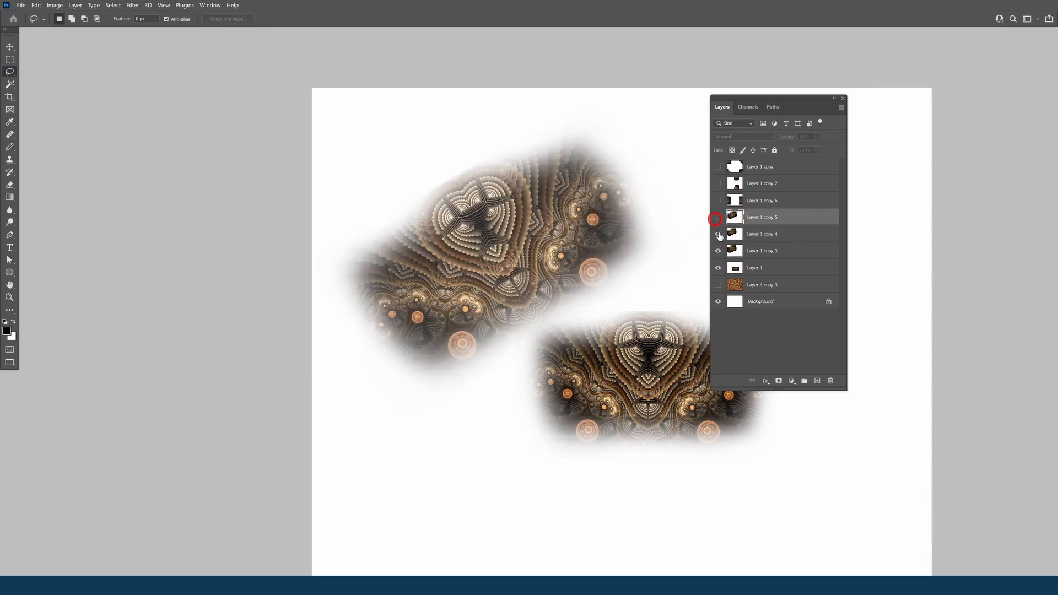
pyautogui.click(718, 234)
pyautogui.click(718, 251)
pyautogui.click(718, 251)
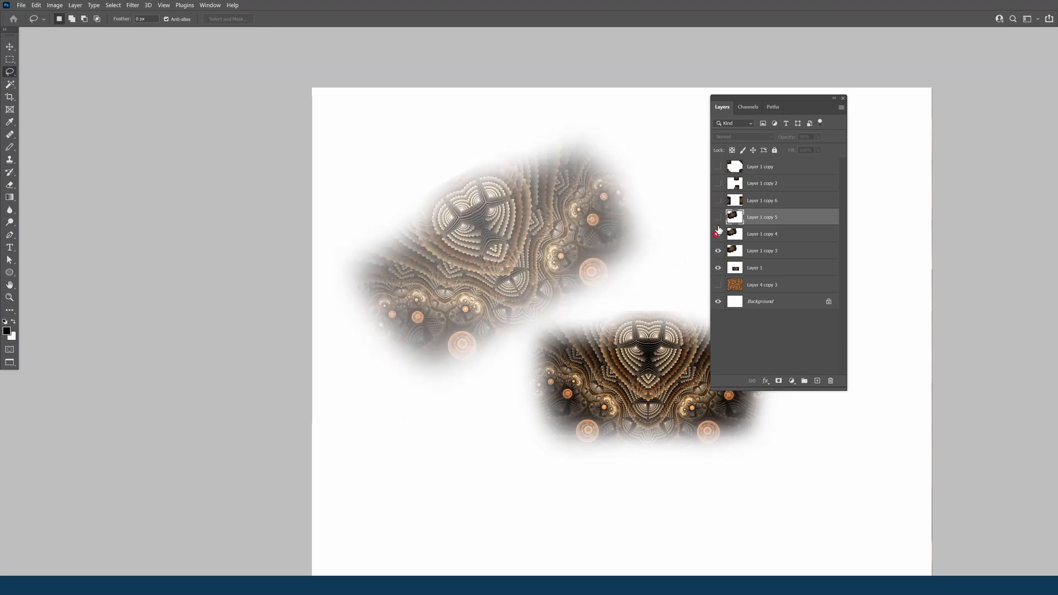
pyautogui.click(718, 233)
pyautogui.click(719, 217)
pyautogui.click(718, 201)
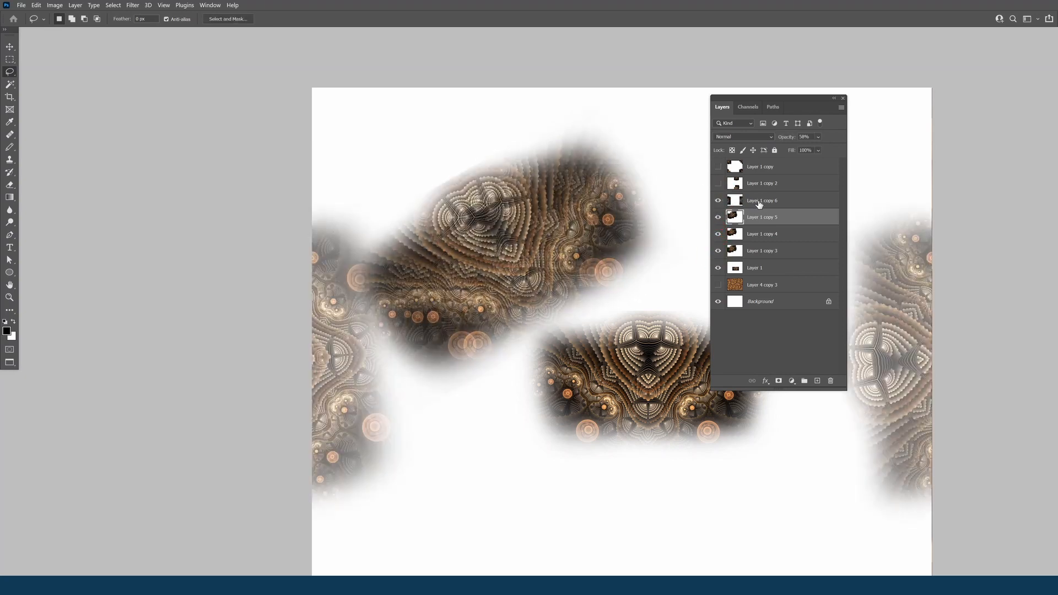
# - Show Layer 1 copy 2, Layer 1 copy and the cube texture Layer 4 copy 2 to complete the design
pyautogui.click(751, 204)
pyautogui.click(716, 185)
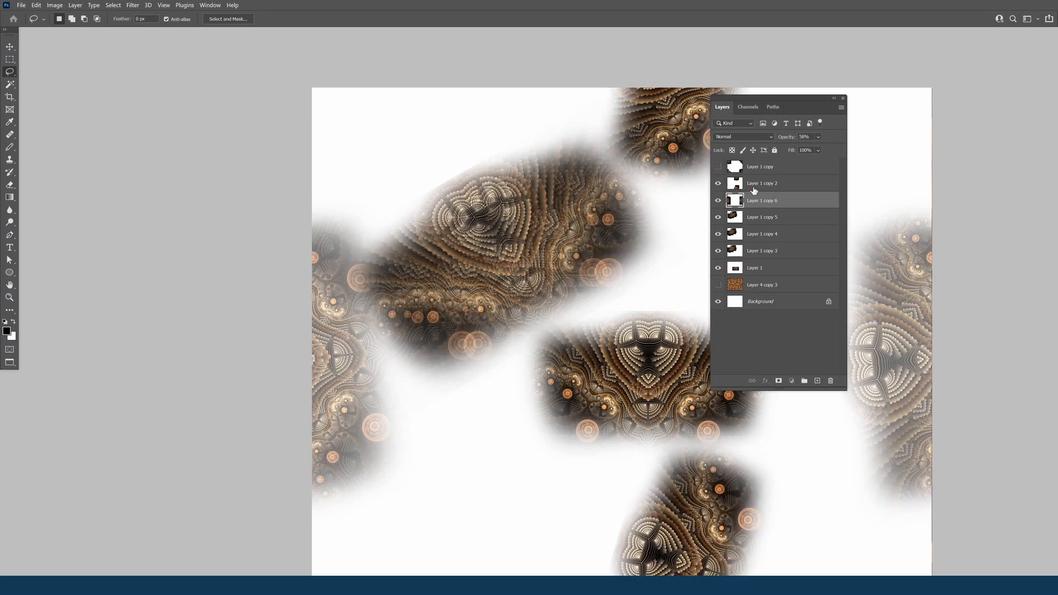
pyautogui.click(757, 186)
pyautogui.click(766, 170)
pyautogui.click(715, 170)
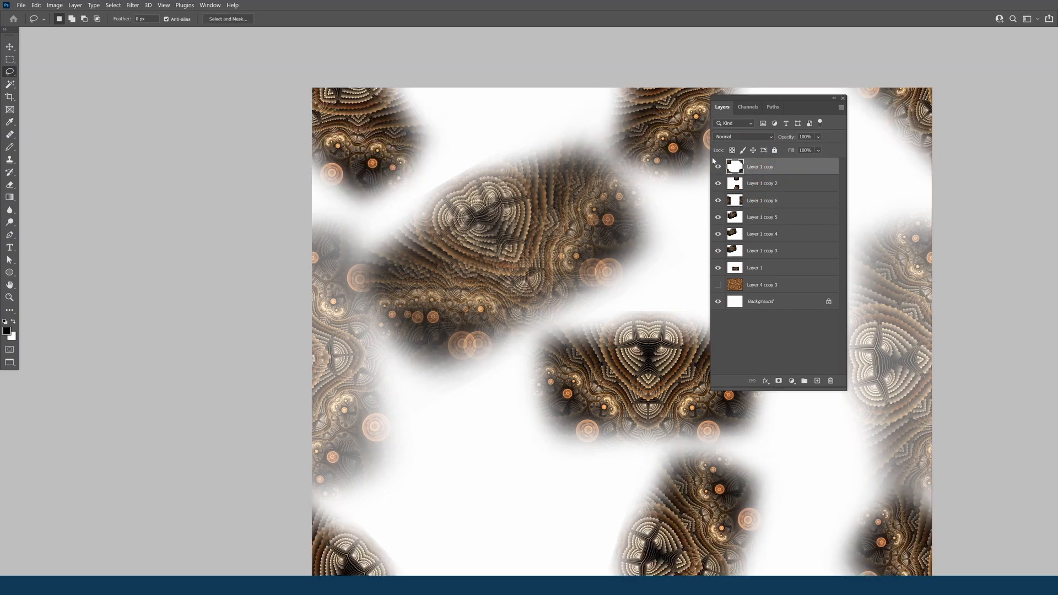
pyautogui.keyDown('alt'); pyautogui.click(583, 281); pyautogui.keyUp('alt')
pyautogui.click(717, 285)
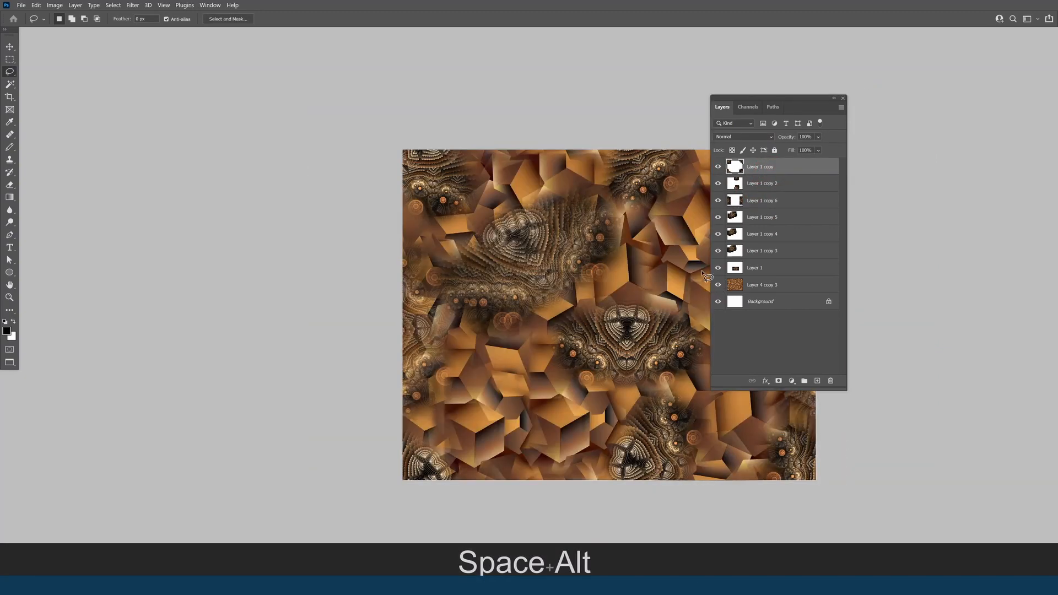
# - Create a flattened version of the fractal and cube tile with a single Background layer
pyautogui.moveTo(609, 314); pyautogui.dragTo(509, 257)
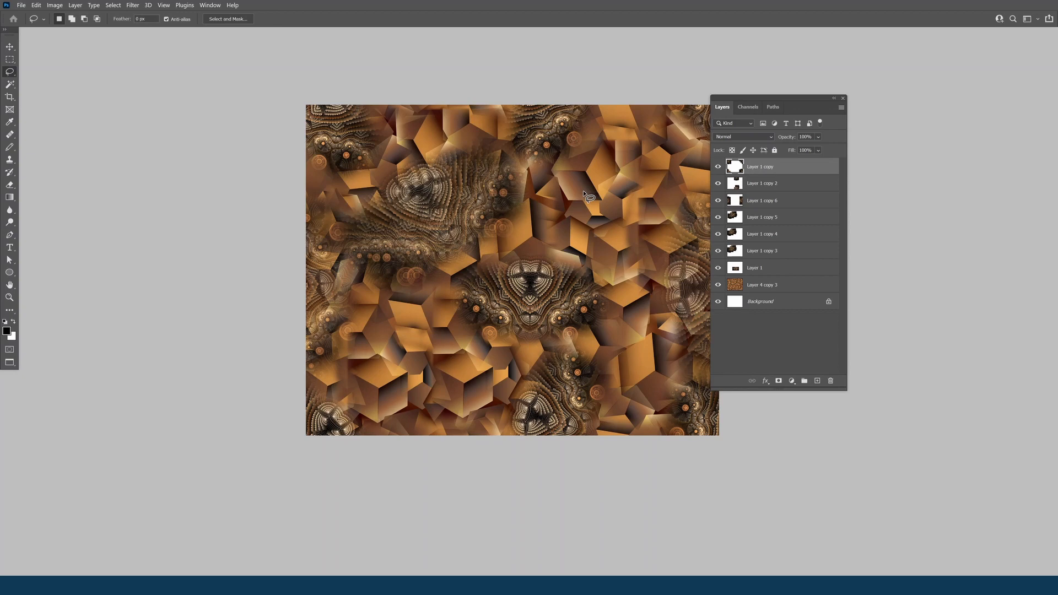
pyautogui.press('space')
pyautogui.moveTo(549, 192); pyautogui.dragTo(512, 203)
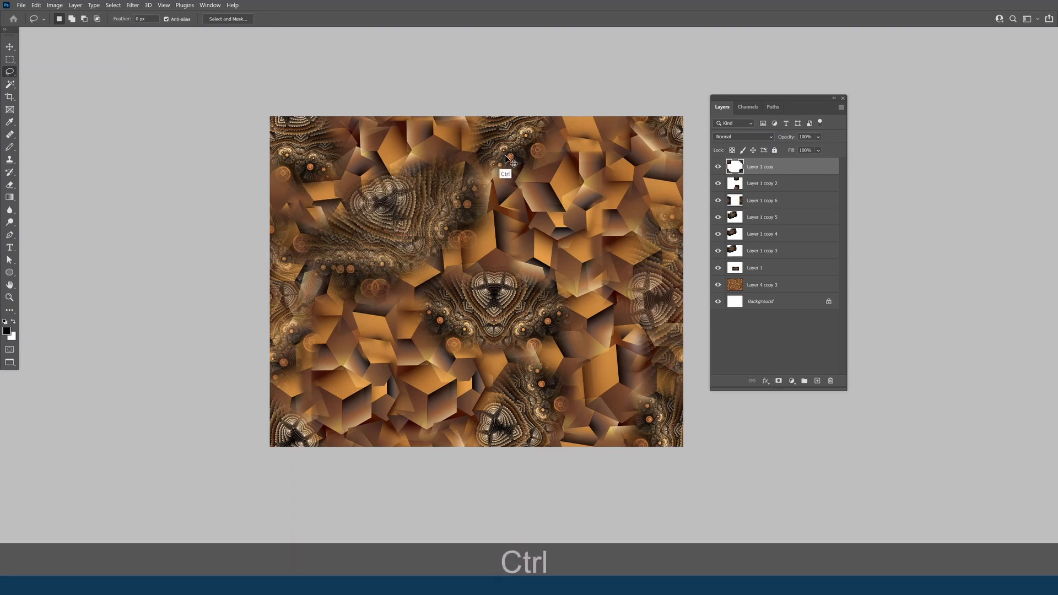
pyautogui.hotkey('ctrl', 'u')
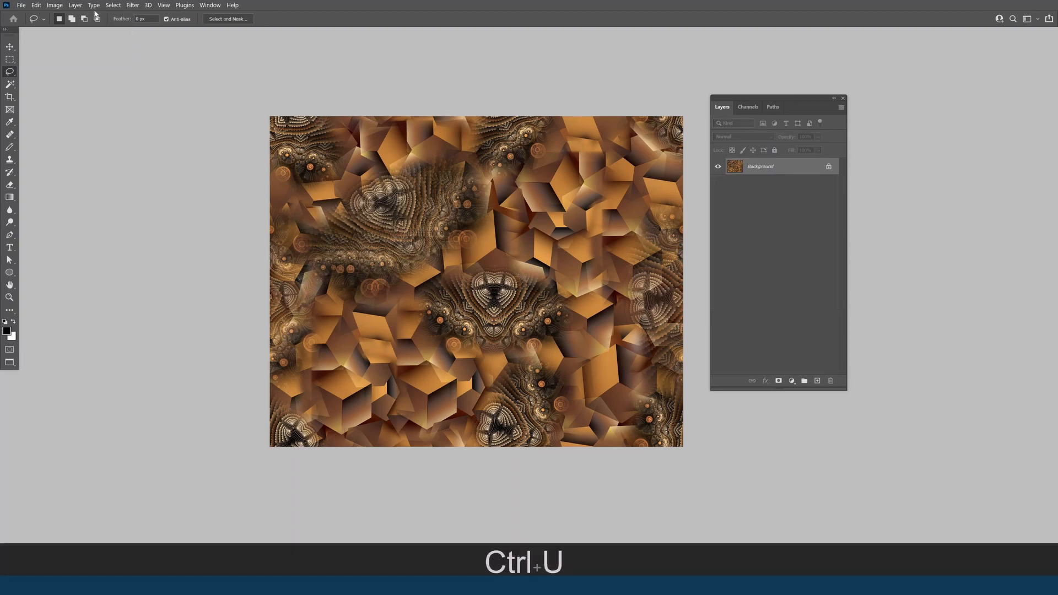
# - Apply the Offset filter to the flattened tile with wrap-around, about -2166 pixels horizontally and +1790 pixels vertically
pyautogui.hotkey('ctrl', 'h')
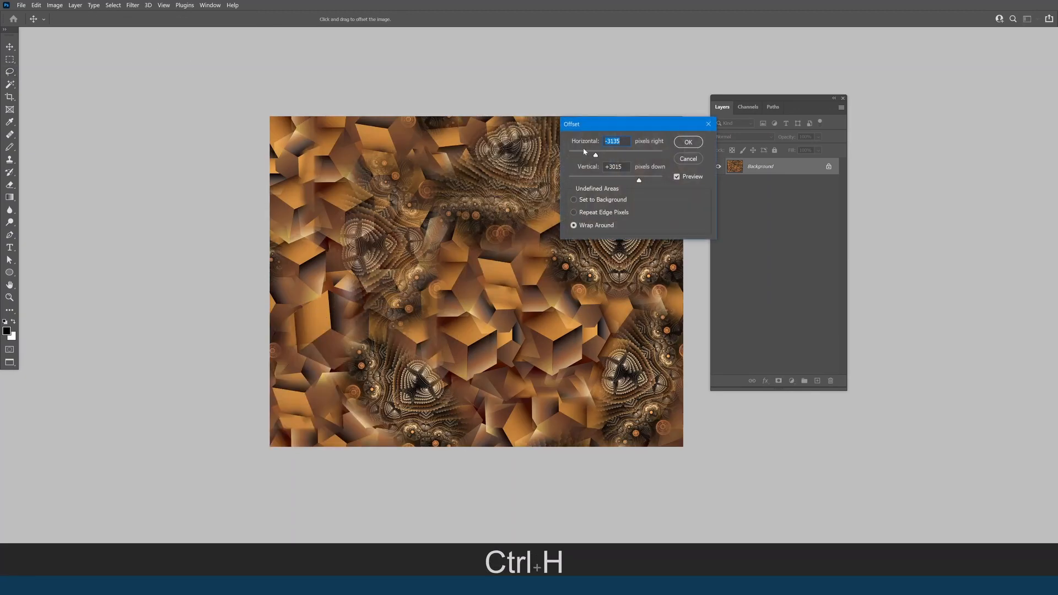
pyautogui.write('0')
pyautogui.press('Tab')
pyautogui.write('0')
pyautogui.moveTo(618, 126); pyautogui.dragTo(758, 123)
pyautogui.moveTo(670, 130); pyautogui.dragTo(473, 288)
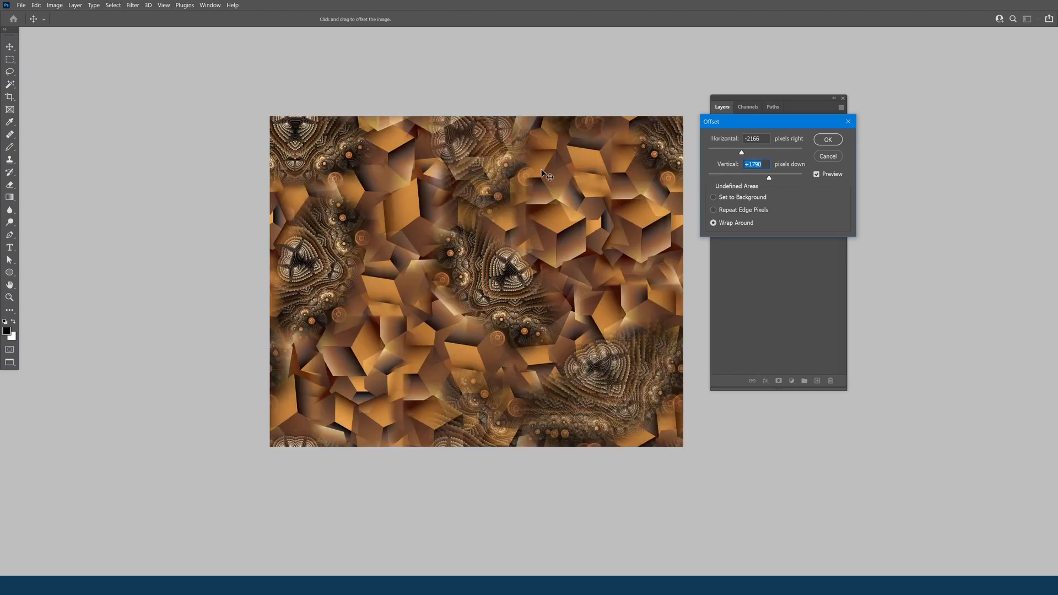
pyautogui.click(828, 140)
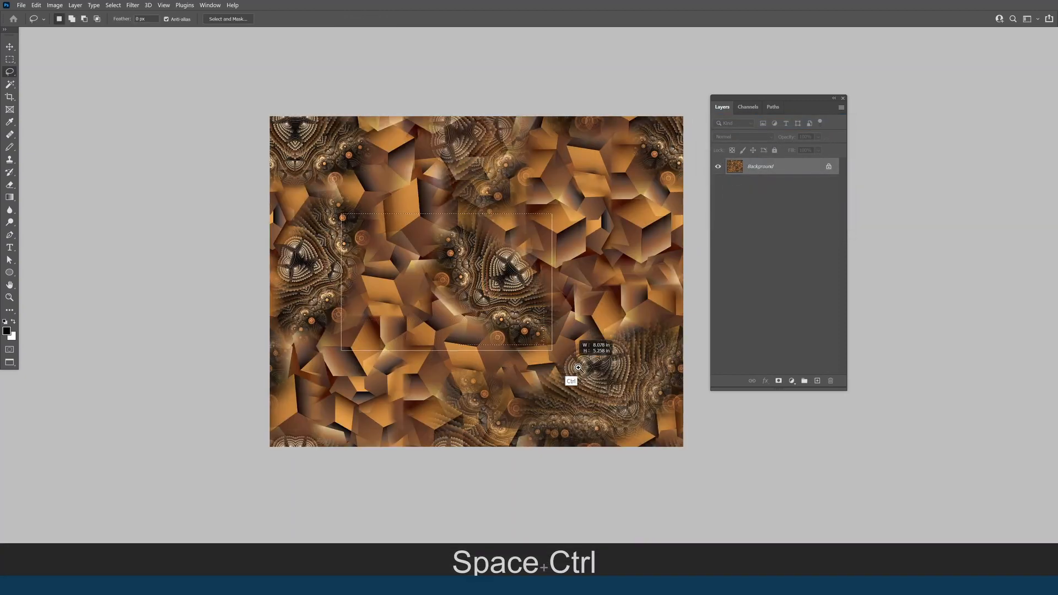
# - Examine the offset fractal and cube tile up close for seams and hard edges, with the interface hidden
pyautogui.keyDown('ctrl'); pyautogui.click(628, 402); pyautogui.keyUp('ctrl')
pyautogui.press('Tab')
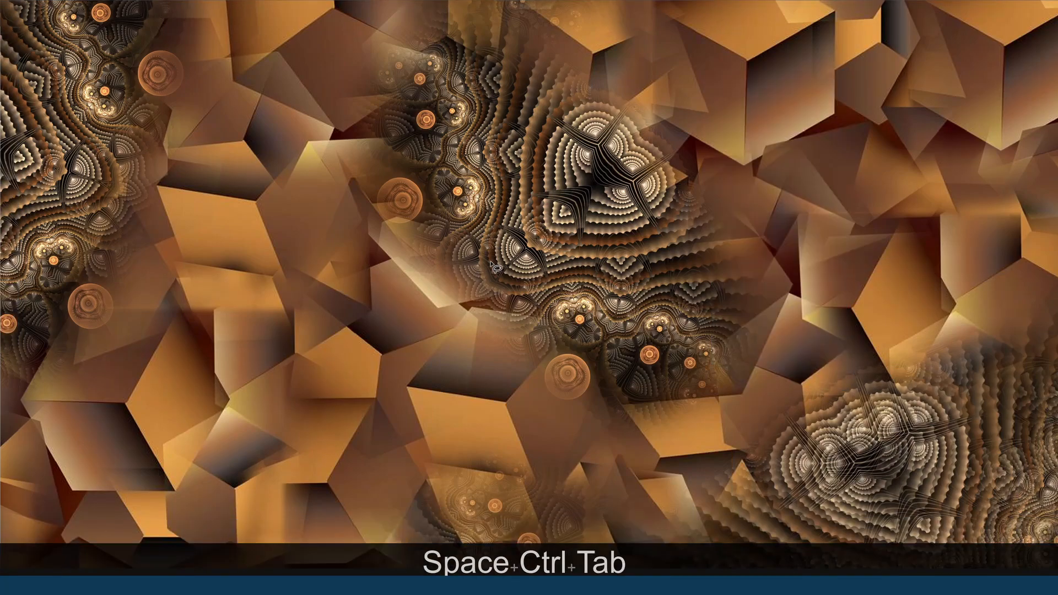
pyautogui.keyDown('ctrl'); pyautogui.click(472, 288); pyautogui.keyUp('ctrl')
pyautogui.moveTo(873, 191); pyautogui.dragTo(868, 317)
pyautogui.moveTo(366, 309); pyautogui.dragTo(670, 310)
pyautogui.rightClick(552, 244)
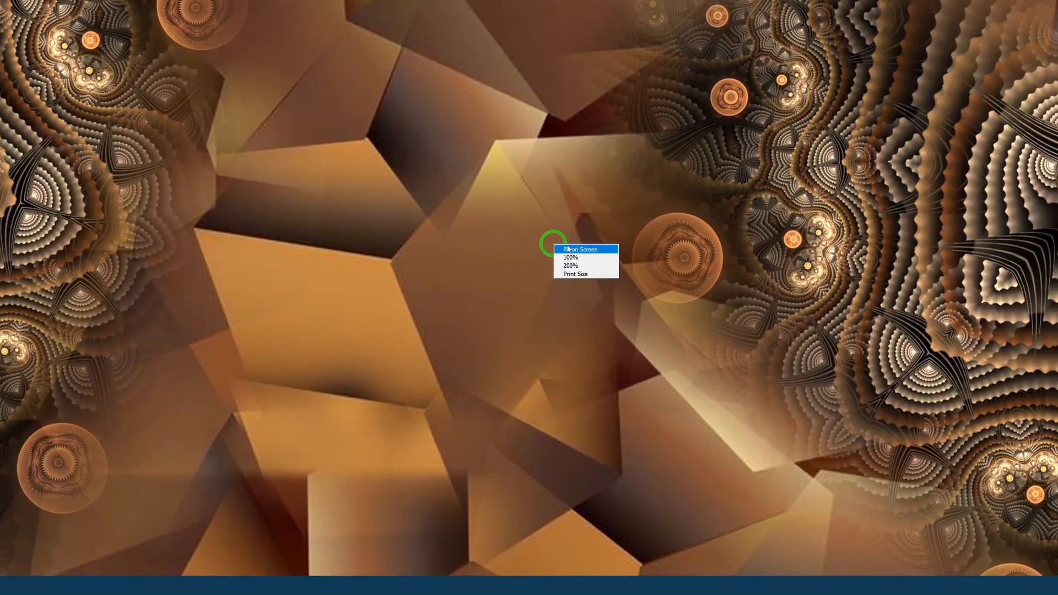
pyautogui.click(573, 246)
pyautogui.keyDown('alt'); pyautogui.click(568, 264); pyautogui.keyUp('alt')
# - Tile the open documents side by side, and show the red flower pattern 1786-1.tif in full-screen mode with its layers visible
pyautogui.hotkey('ctrl', 'alt', '1')
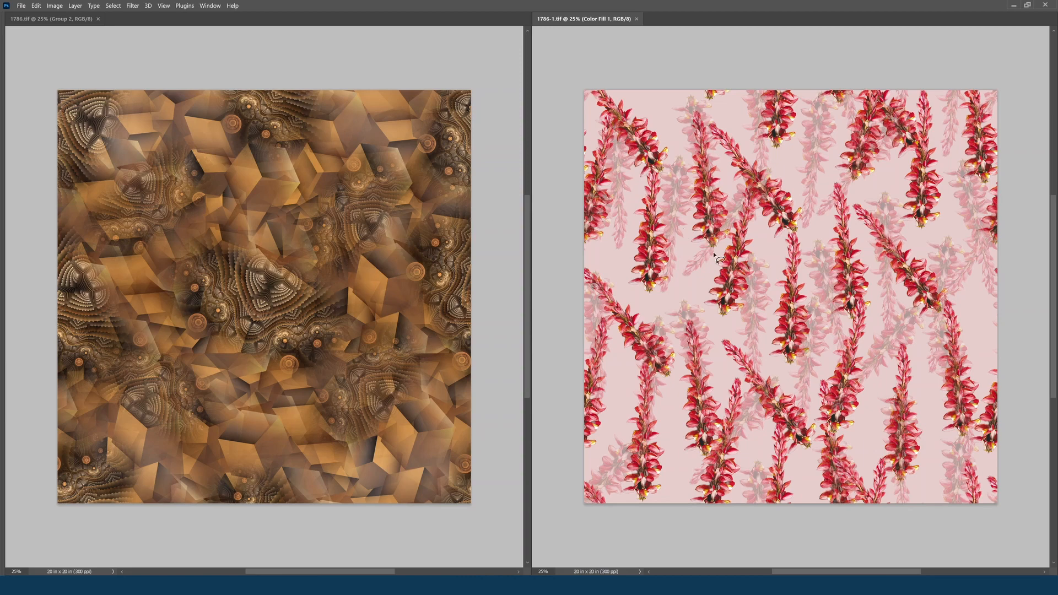
pyautogui.press('space')
pyautogui.press('f')
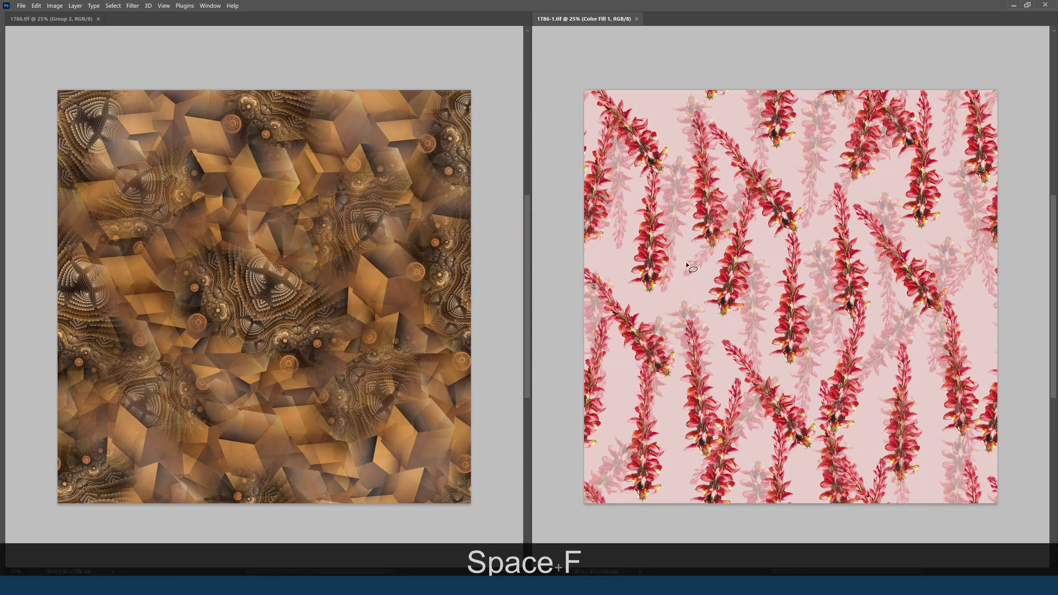
pyautogui.press('Tab')
pyautogui.press('space')
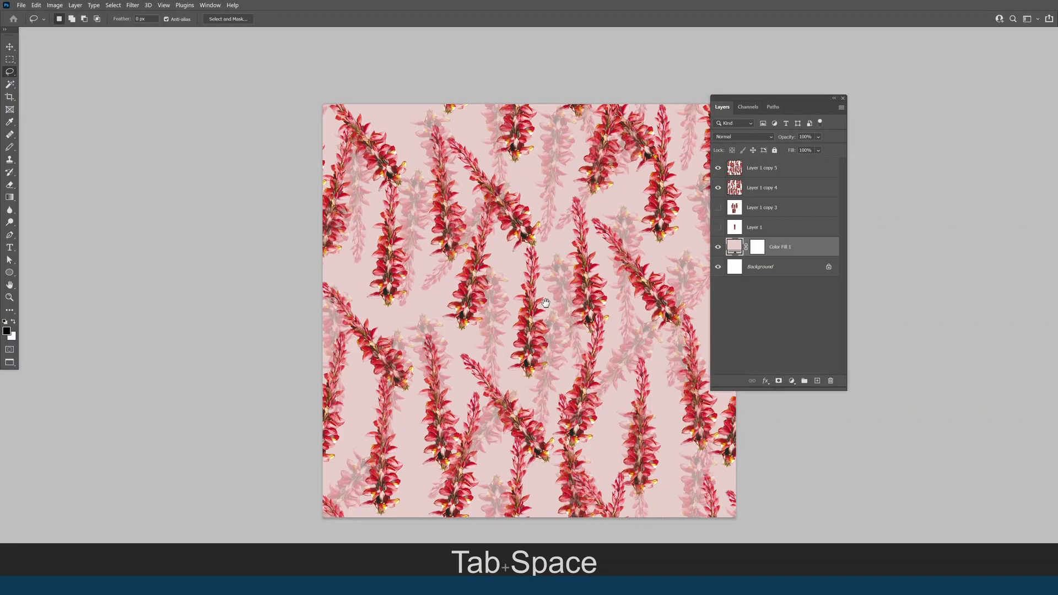
pyautogui.moveTo(545, 302); pyautogui.dragTo(534, 291)
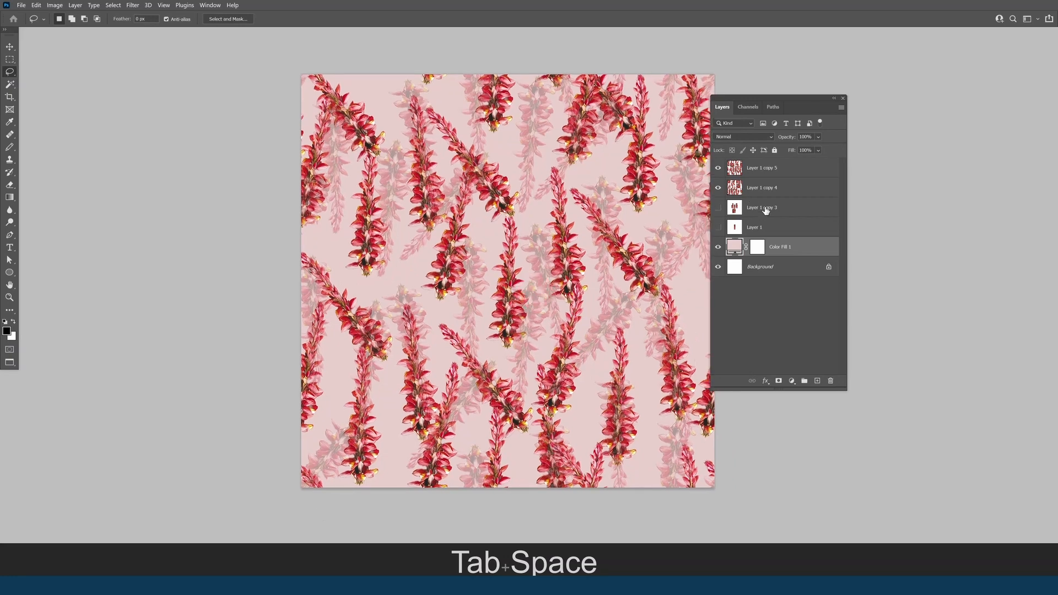
# - Hide Layer 1 copy 5, Layer 1 copy 4 and Color Fill 1 in the flower pattern
pyautogui.click(766, 210)
pyautogui.moveTo(718, 189); pyautogui.dragTo(717, 161)
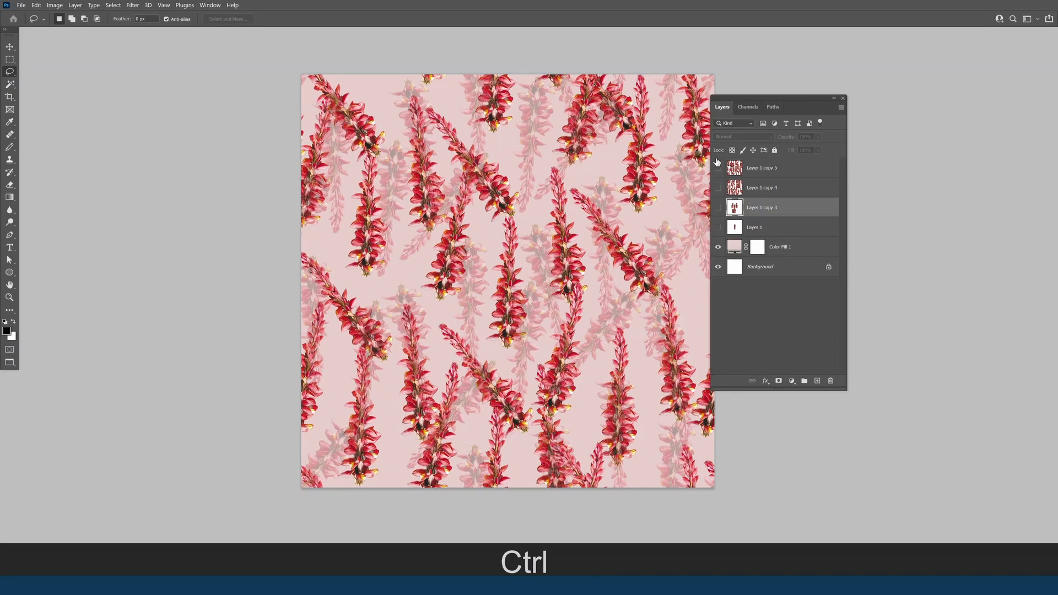
pyautogui.click(717, 247)
# - Check Layer 1 and Layer 1 copy 3 one at a time, and delete both layers
pyautogui.click(718, 227)
pyautogui.click(718, 227)
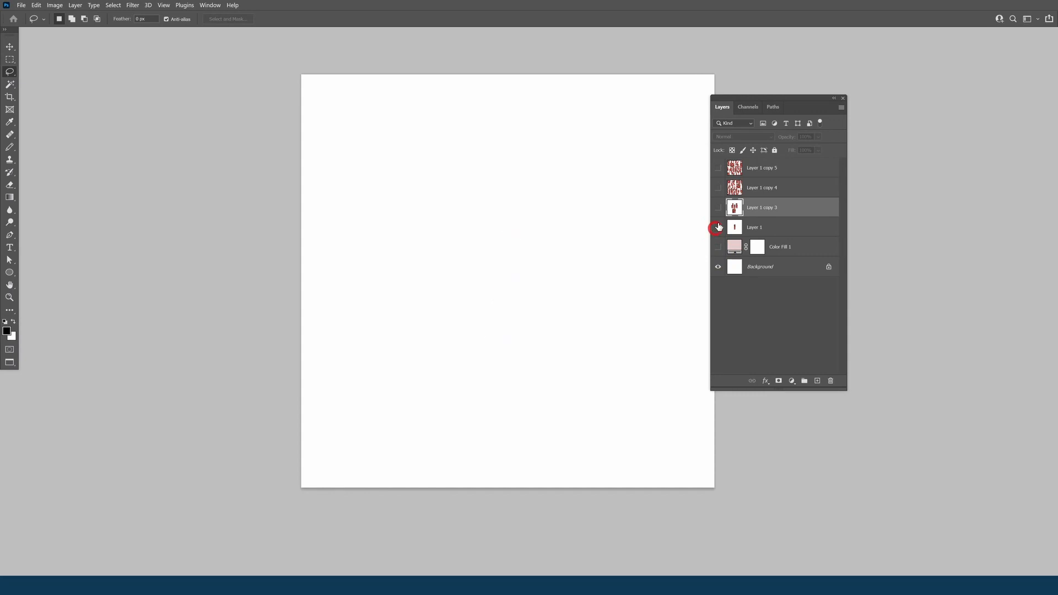
pyautogui.click(718, 207)
pyautogui.click(718, 208)
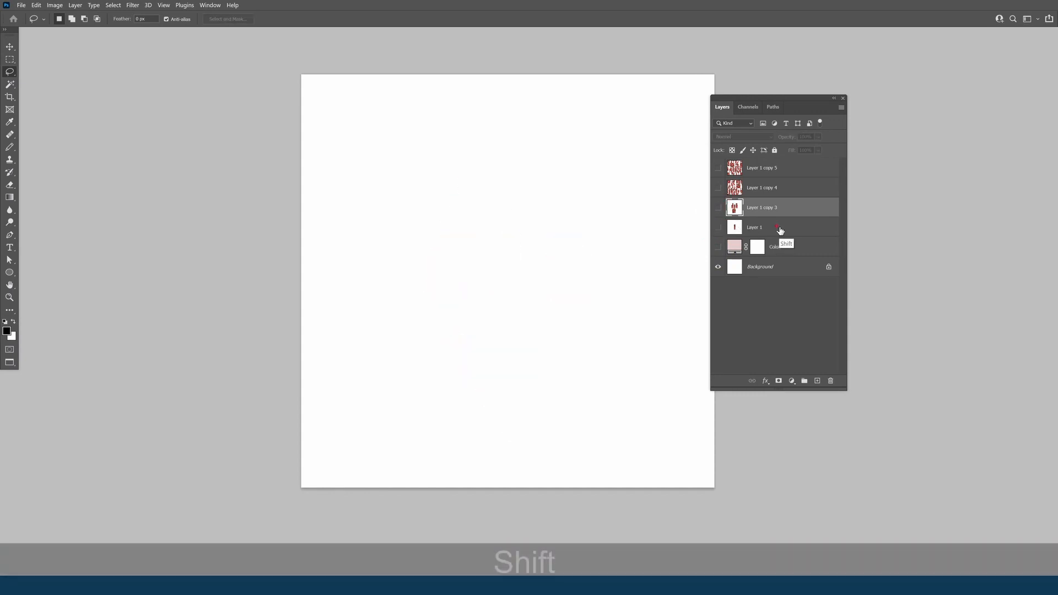
pyautogui.keyDown('shift'); pyautogui.click(771, 227); pyautogui.keyUp('shift')
pyautogui.moveTo(772, 228); pyautogui.dragTo(833, 374)
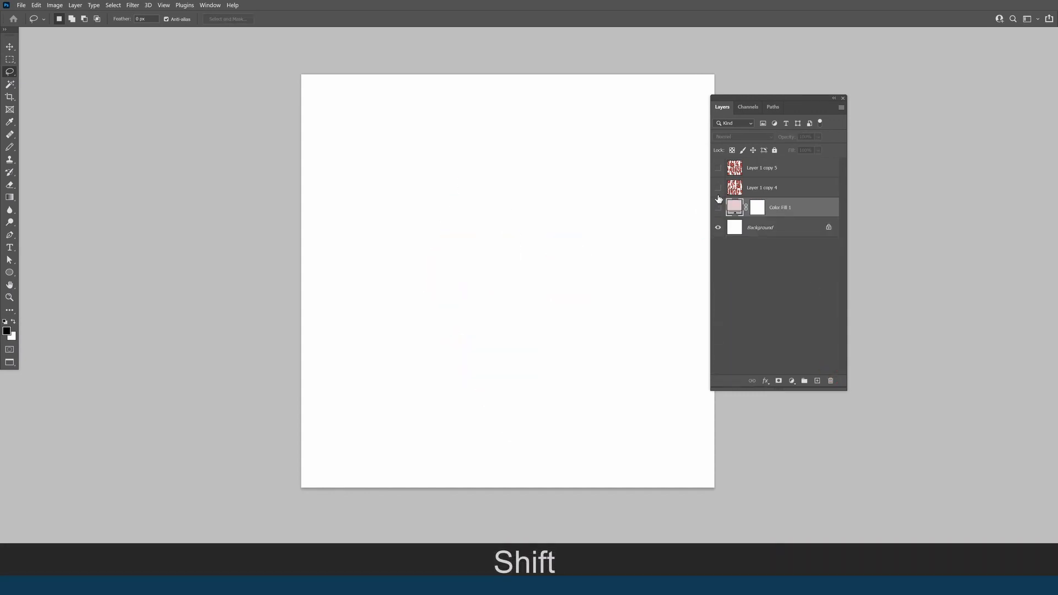
# - Show Color Fill 1, Layer 1 copy 4 and Layer 1 copy 5 one after another, leaving Layer 1 copy 5 selected
pyautogui.click(718, 207)
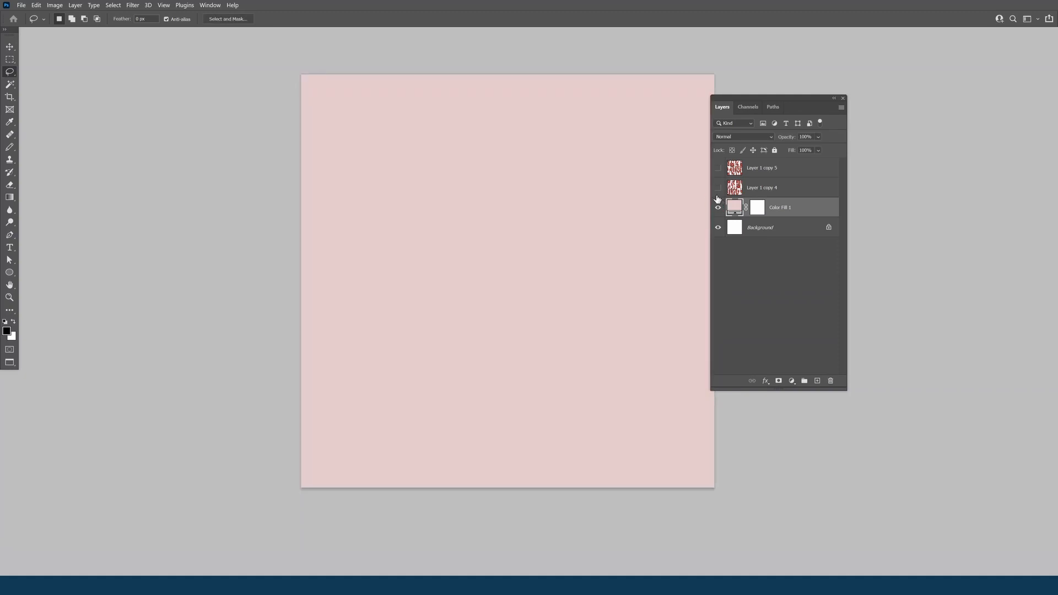
pyautogui.click(718, 188)
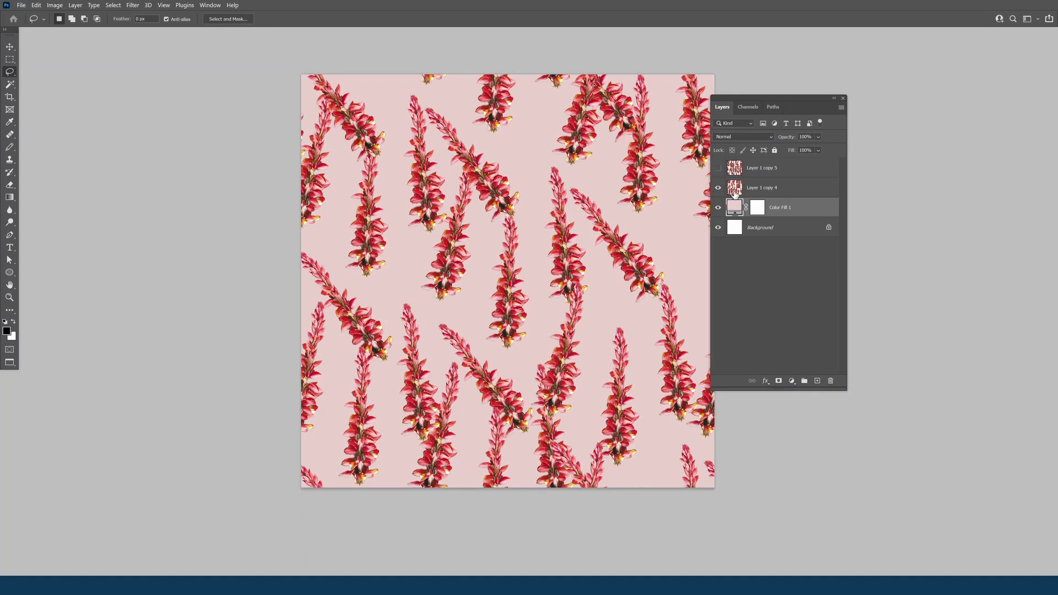
pyautogui.click(735, 190)
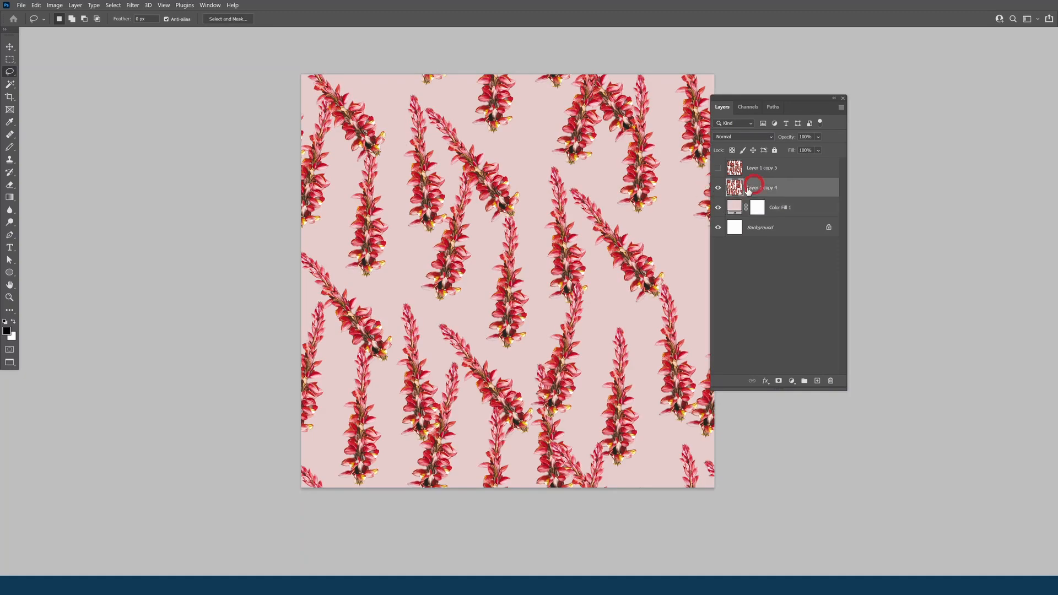
pyautogui.click(718, 168)
pyautogui.click(756, 174)
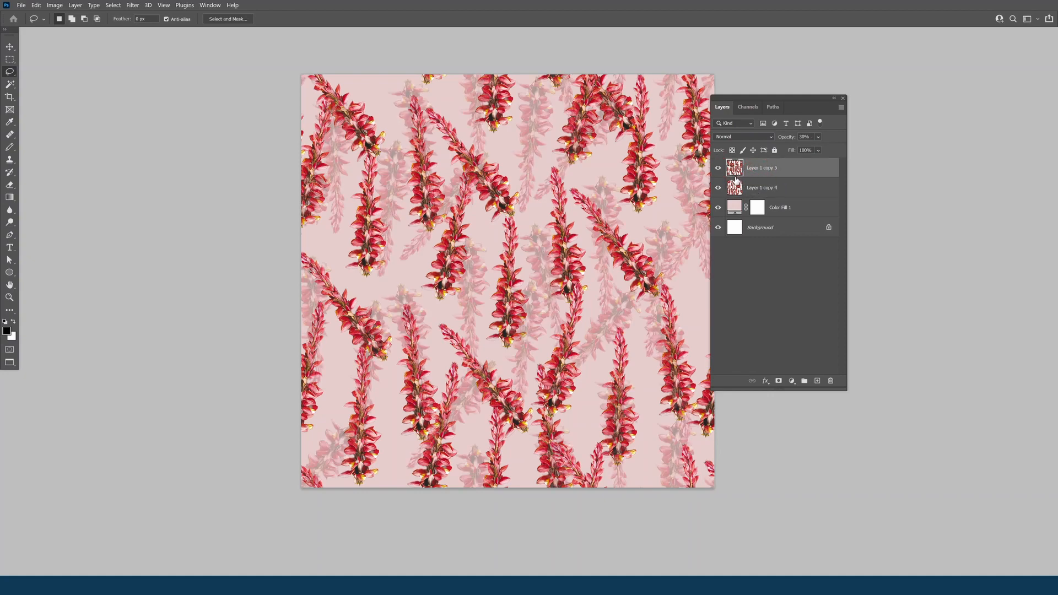
# - Move Layer 1 copy 5 below Layer 1 copy 4, and hide copy 4 to examine the faded flowers alone
pyautogui.keyDown('ctrl'); pyautogui.click(605, 206); pyautogui.keyUp('ctrl')
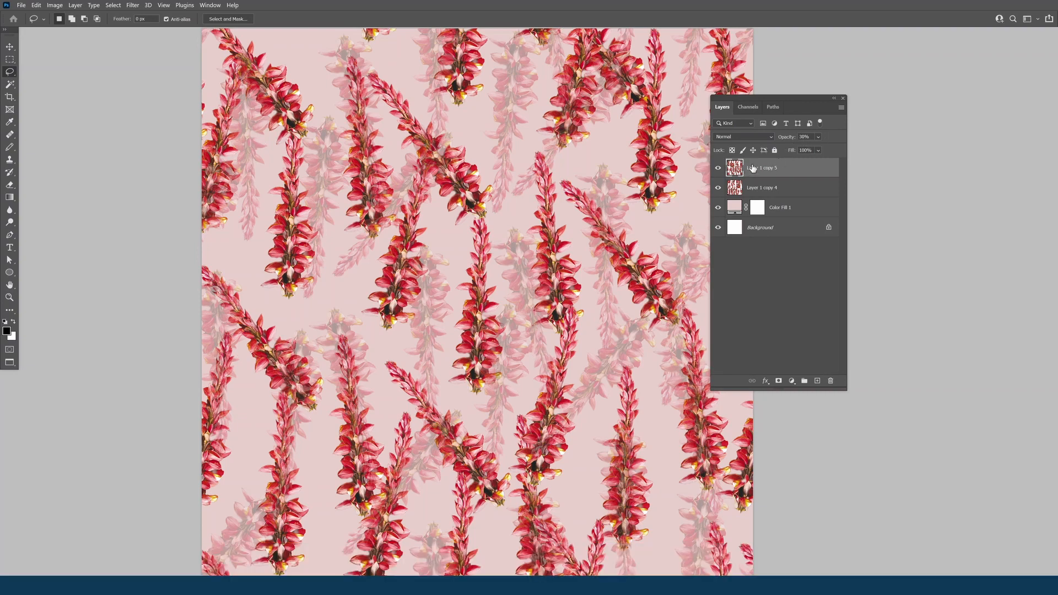
pyautogui.moveTo(753, 168); pyautogui.dragTo(756, 187)
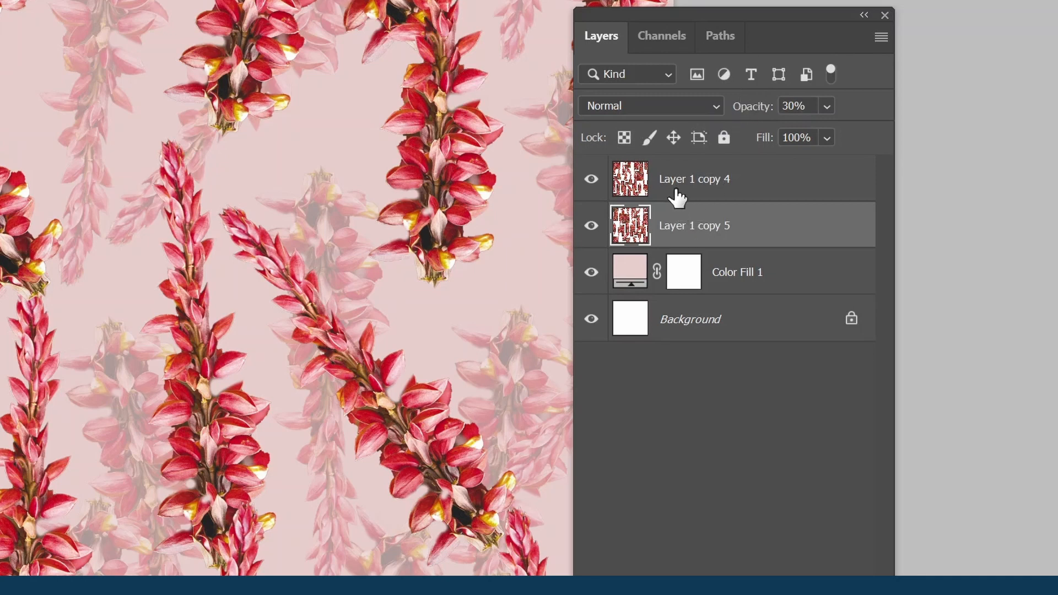
pyautogui.click(591, 180)
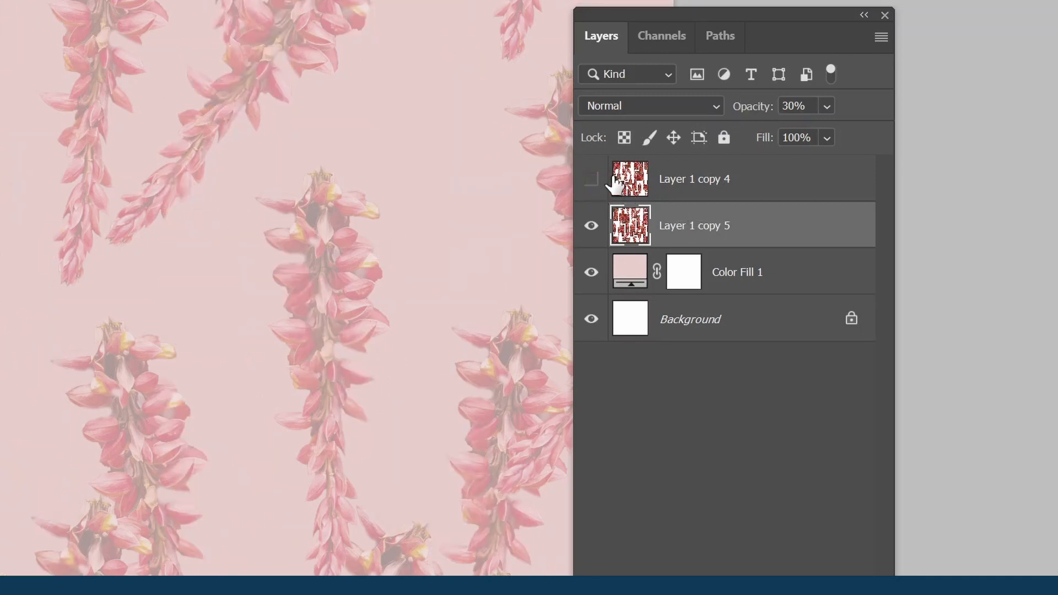
pyautogui.keyDown('ctrl'); pyautogui.click(130, 434); pyautogui.keyUp('ctrl')
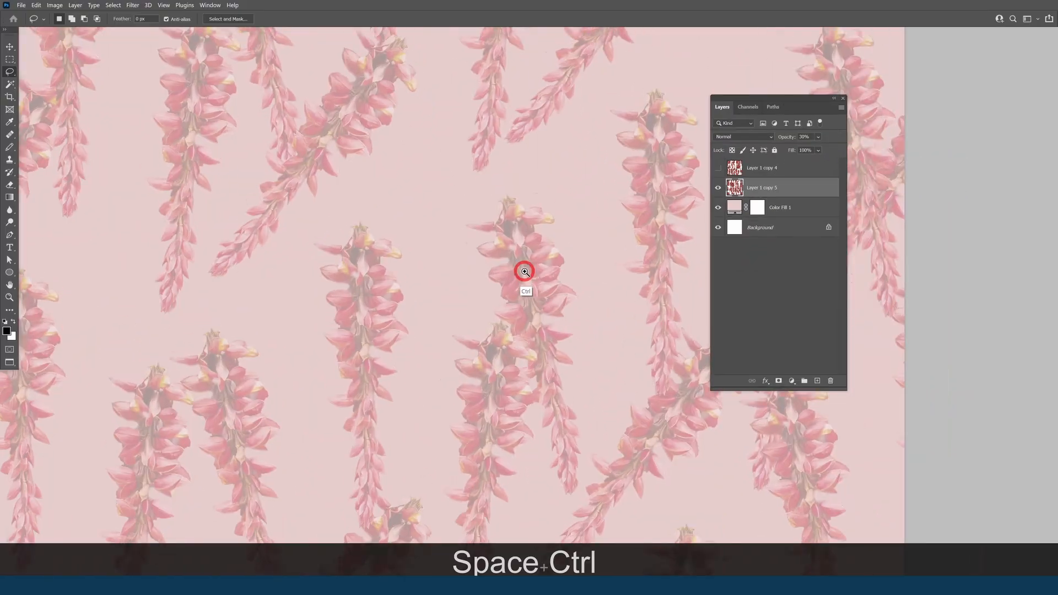
pyautogui.keyDown('ctrl'); pyautogui.click(525, 271); pyautogui.keyUp('ctrl')
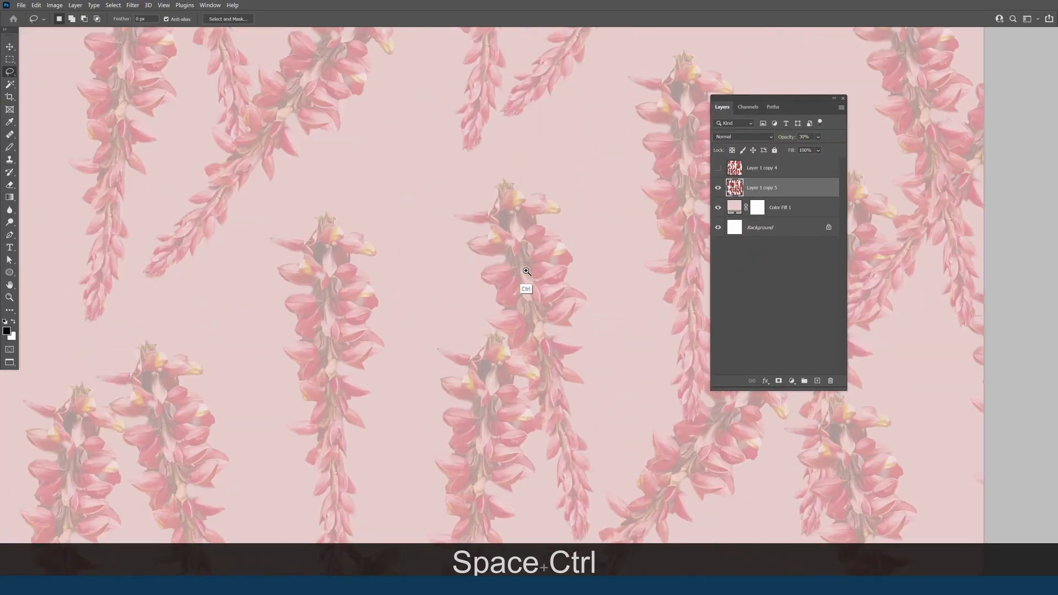
# - Hide Layer 1 copy 5, and show and select Layer 1 copy 4
pyautogui.click(718, 188)
pyautogui.click(718, 168)
pyautogui.click(755, 168)
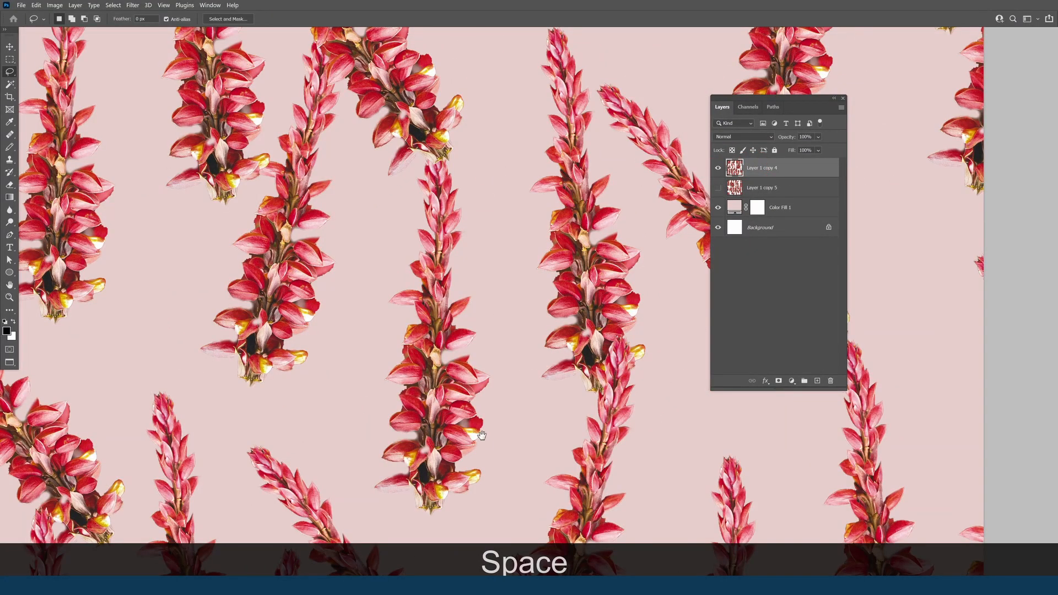
# - Examine the cut-out quality of the full-strength flower spikes up close, from the stem ends to the tips
pyautogui.moveTo(481, 435); pyautogui.dragTo(485, 243)
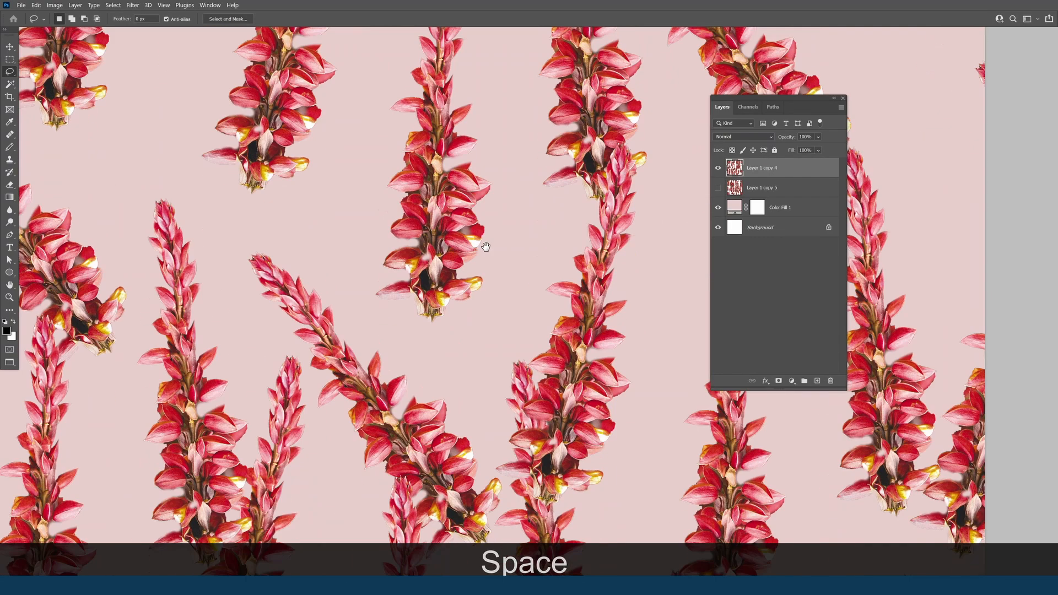
pyautogui.keyDown('ctrl'); pyautogui.click(420, 270); pyautogui.keyUp('ctrl')
pyautogui.keyDown('ctrl'); pyautogui.click(422, 275); pyautogui.keyUp('ctrl')
pyautogui.keyDown('ctrl'); pyautogui.click(424, 278); pyautogui.keyUp('ctrl')
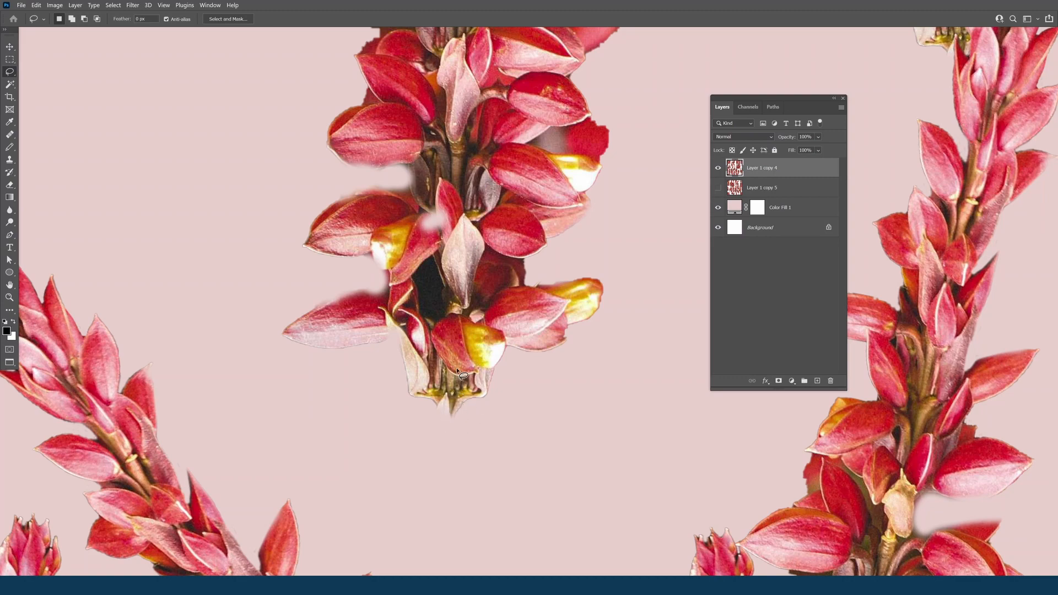
pyautogui.press('space')
pyautogui.moveTo(455, 390); pyautogui.dragTo(459, 322)
pyautogui.press('ctrl')
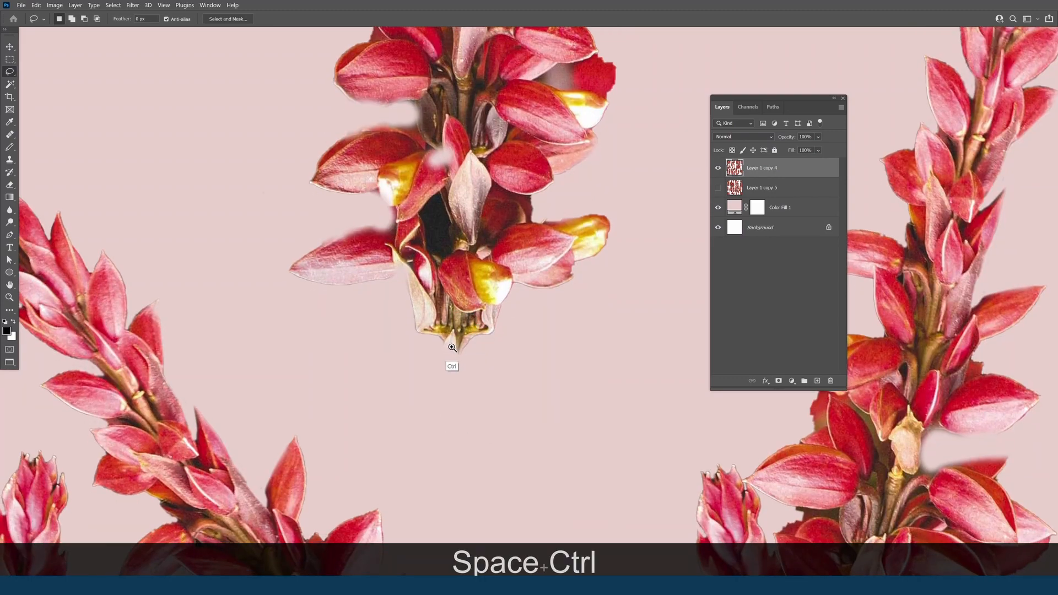
pyautogui.click(452, 347)
pyautogui.press('alt')
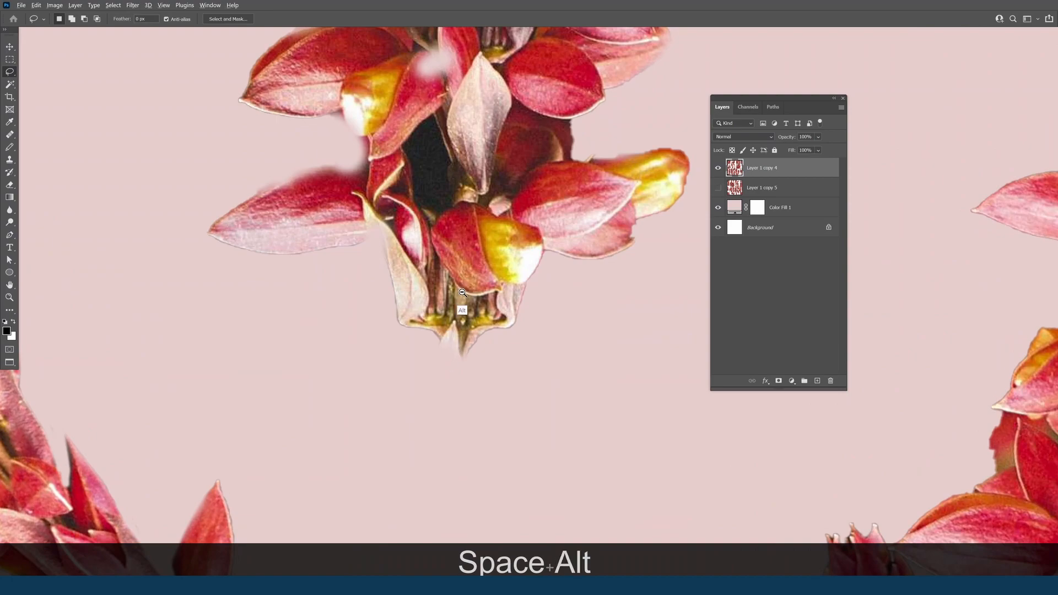
pyautogui.click(462, 297)
pyautogui.moveTo(501, 64); pyautogui.dragTo(364, 384)
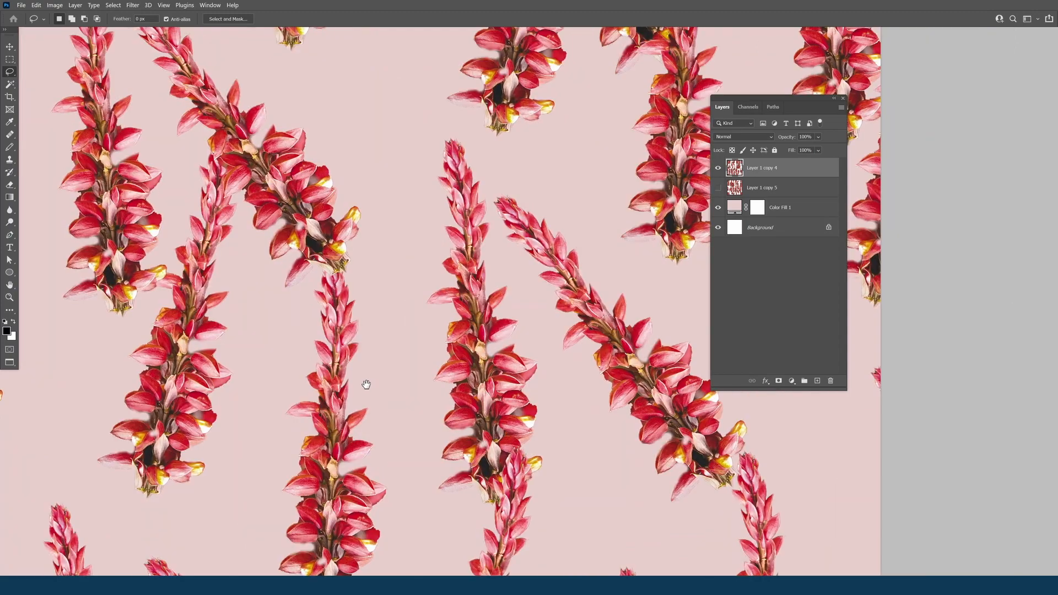
pyautogui.moveTo(363, 84); pyautogui.dragTo(588, 339)
pyautogui.keyDown('ctrl'); pyautogui.click(504, 244); pyautogui.keyUp('ctrl')
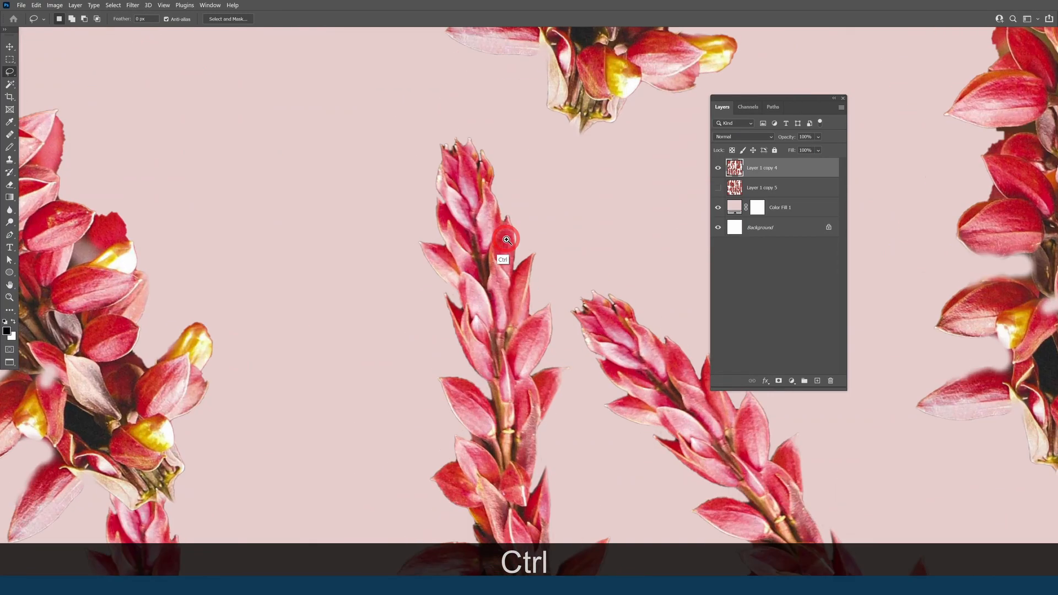
# - Examine the cut-out edges of the upright flower spike from tip to base, and outline the black patch near its base with the Lasso
pyautogui.keyDown('ctrl'); pyautogui.click(505, 228); pyautogui.keyUp('ctrl')
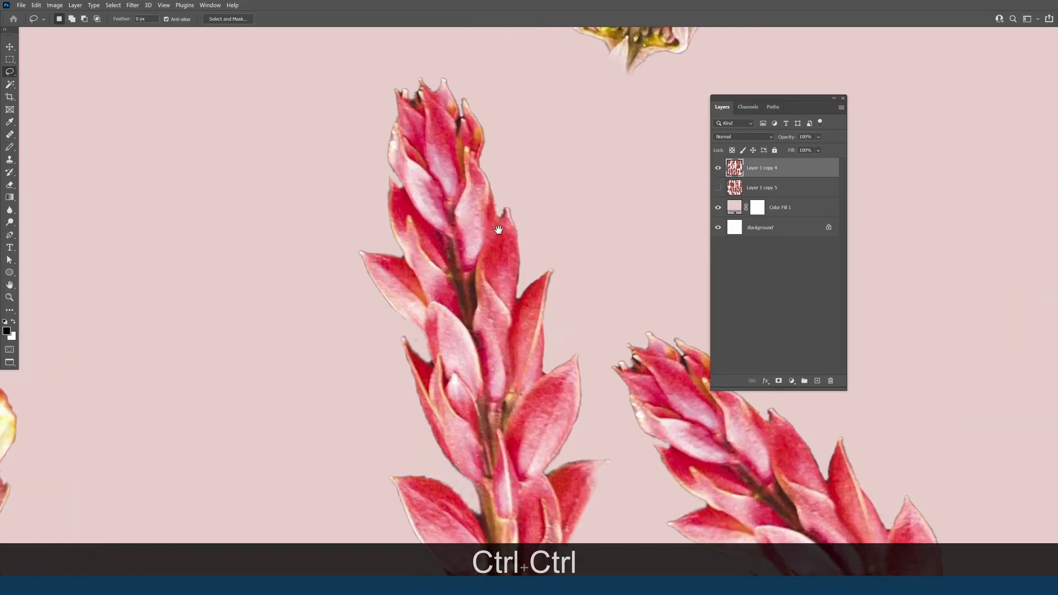
pyautogui.moveTo(494, 313); pyautogui.dragTo(478, 199)
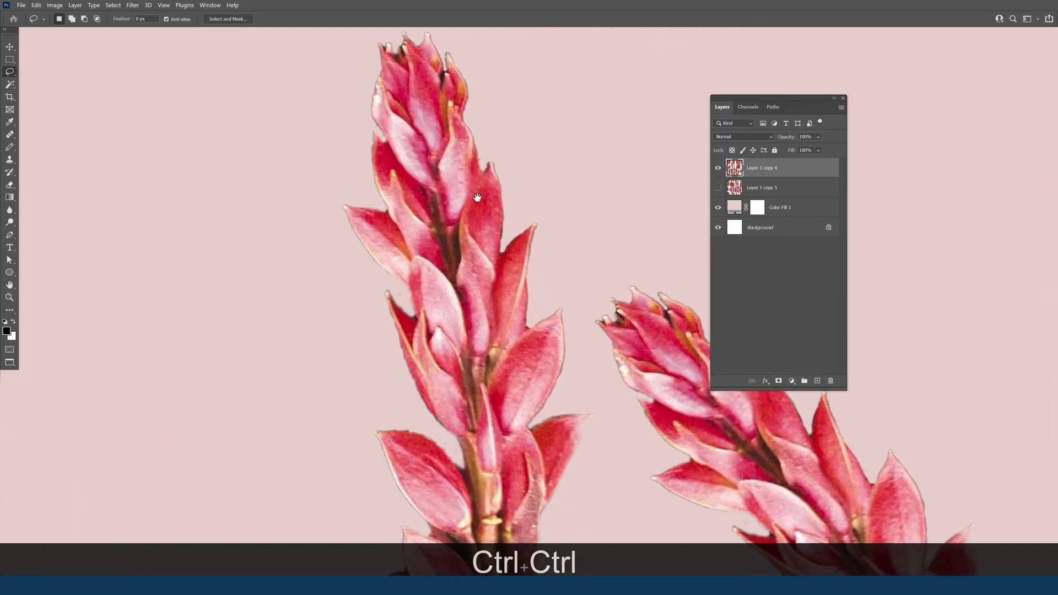
pyautogui.moveTo(494, 319); pyautogui.dragTo(466, 214)
pyautogui.moveTo(471, 316); pyautogui.dragTo(457, 190)
pyautogui.moveTo(468, 336); pyautogui.dragTo(475, 190)
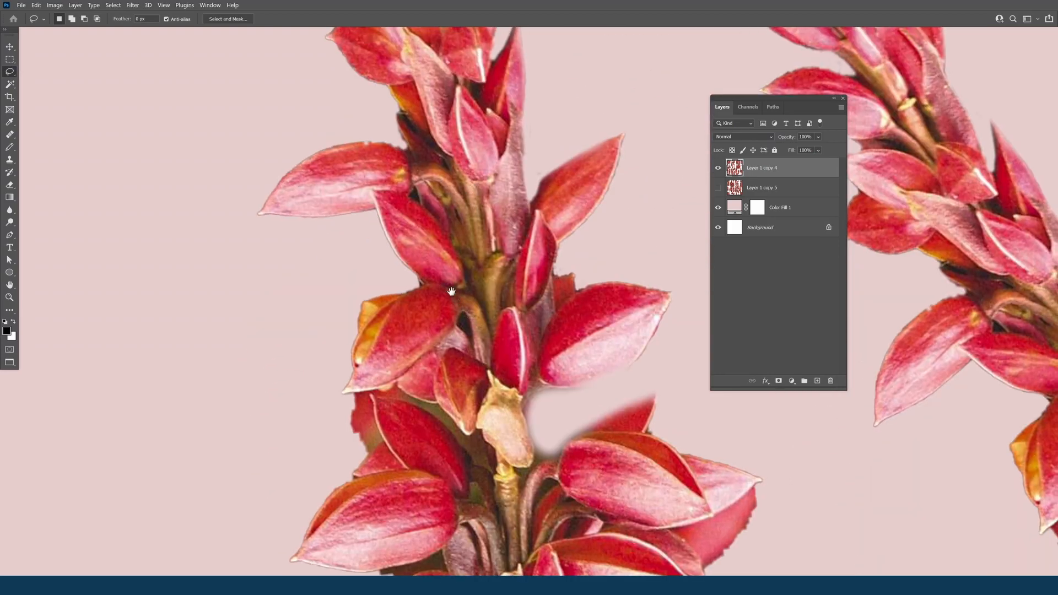
pyautogui.moveTo(451, 291); pyautogui.dragTo(408, 192)
pyautogui.moveTo(467, 344); pyautogui.dragTo(445, 223)
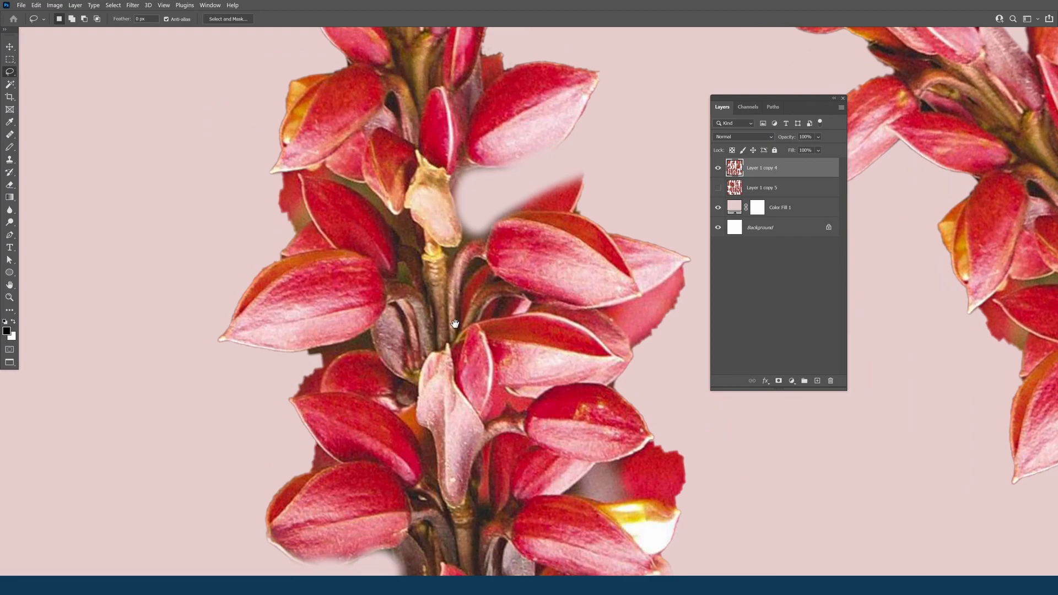
pyautogui.moveTo(455, 324); pyautogui.dragTo(448, 239)
pyautogui.moveTo(444, 330); pyautogui.dragTo(437, 187)
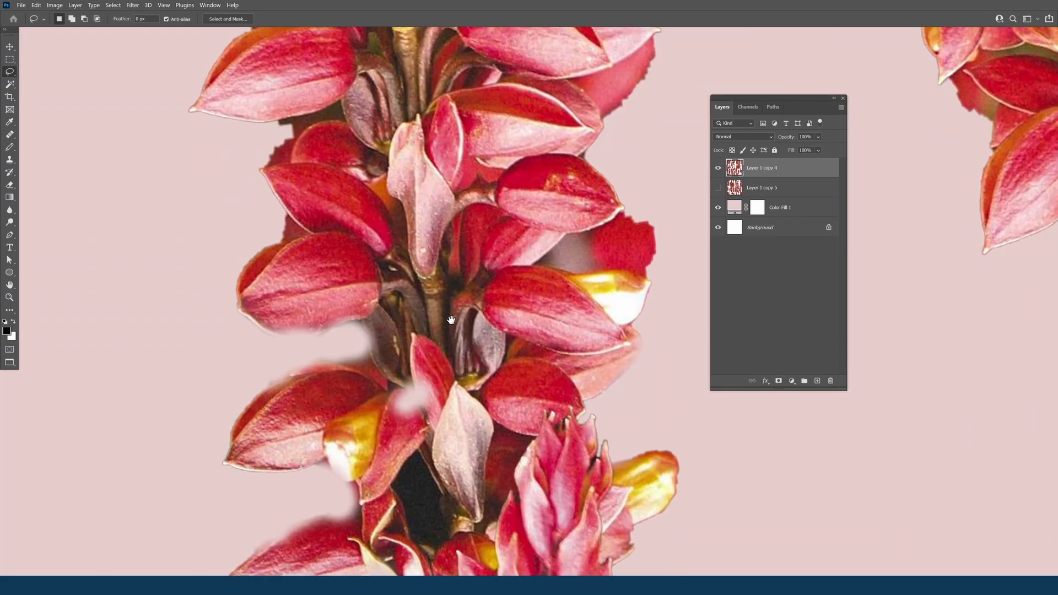
pyautogui.moveTo(443, 331); pyautogui.dragTo(443, 242)
pyautogui.moveTo(464, 392); pyautogui.dragTo(443, 238)
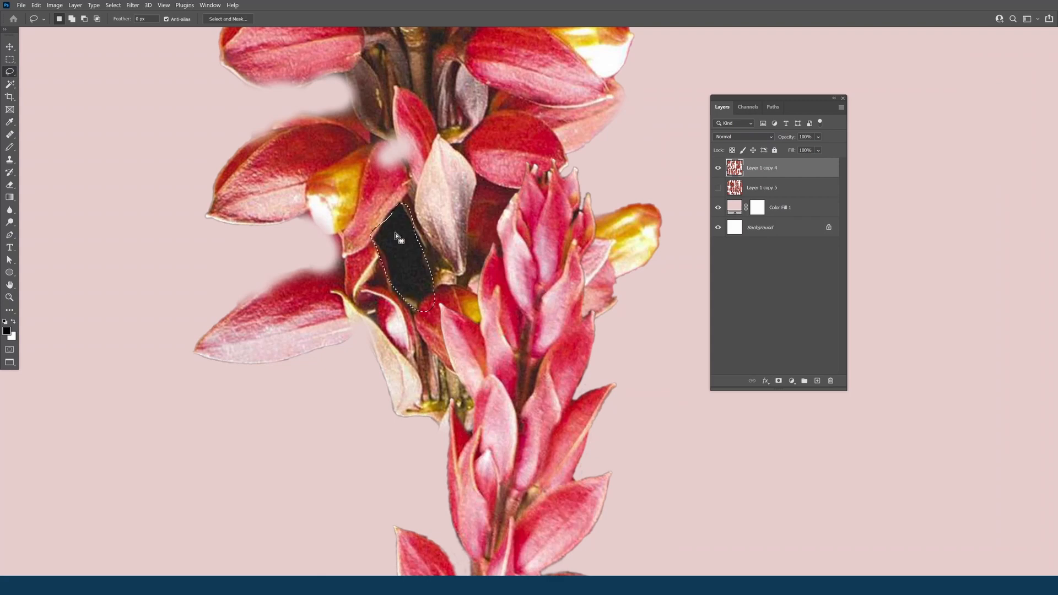
# - Examine the overlapping spike below the black patch, and review the petal edges back up to the upright spike's tip
pyautogui.press('space')
pyautogui.moveTo(456, 443); pyautogui.dragTo(456, 165)
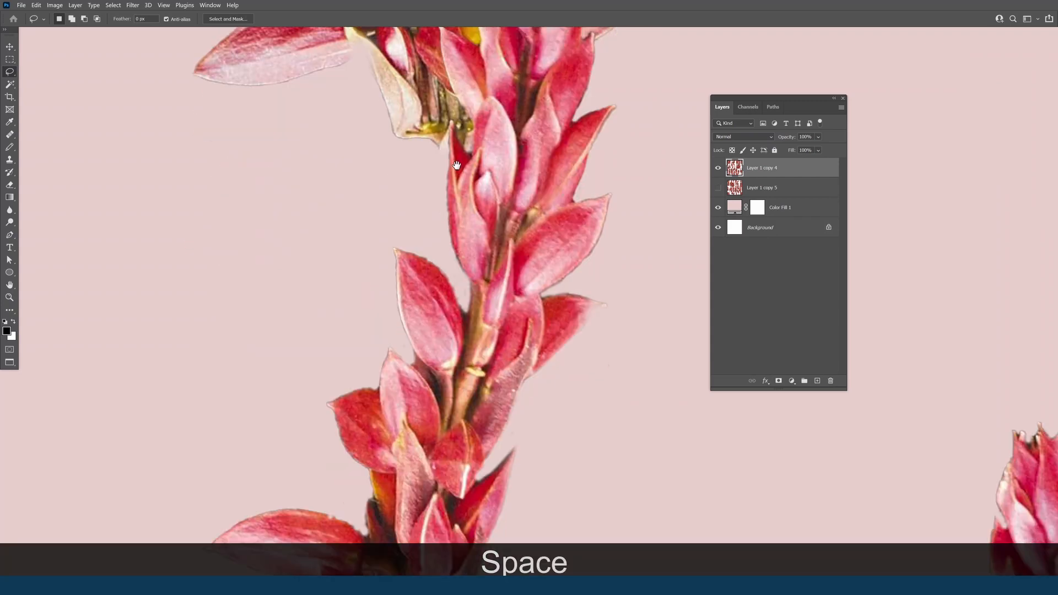
pyautogui.moveTo(444, 286)
pyautogui.mouseDown()
pyautogui.moveTo(435, 198)
pyautogui.moveTo(446, 177)
pyautogui.mouseUp()
pyautogui.press('space')
pyautogui.moveTo(379, 159); pyautogui.dragTo(391, 390)
pyautogui.moveTo(403, 145); pyautogui.dragTo(419, 386)
pyautogui.moveTo(418, 111); pyautogui.dragTo(384, 430)
pyautogui.moveTo(322, 147); pyautogui.dragTo(358, 430)
pyautogui.moveTo(329, 132); pyautogui.dragTo(366, 406)
pyautogui.moveTo(399, 182); pyautogui.dragTo(444, 468)
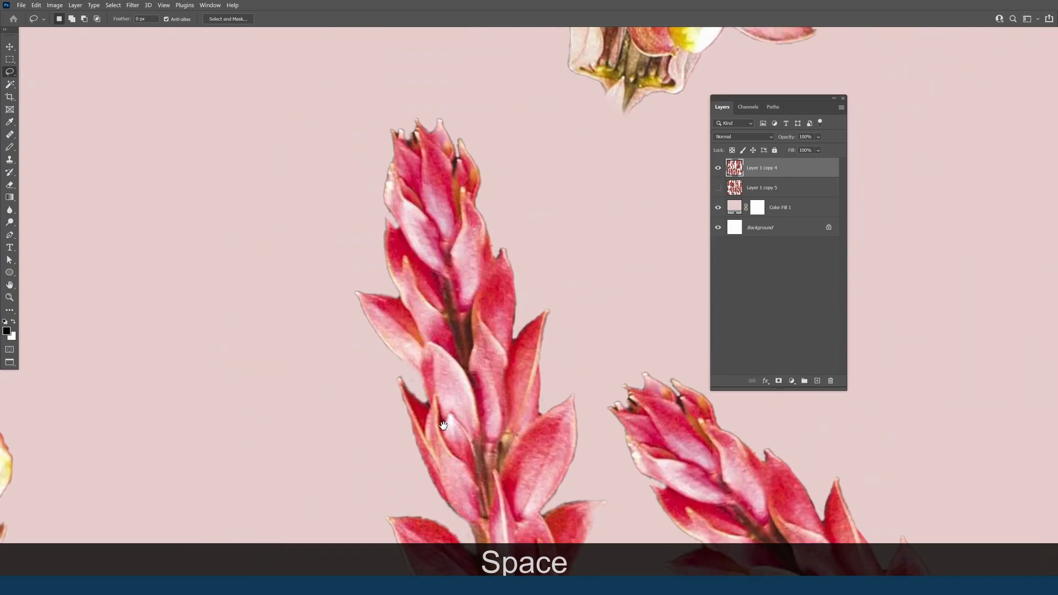
# - Examine the left outline of the upright spike more closely, from the tip down past the middle leaves
pyautogui.moveTo(451, 295); pyautogui.dragTo(417, 247)
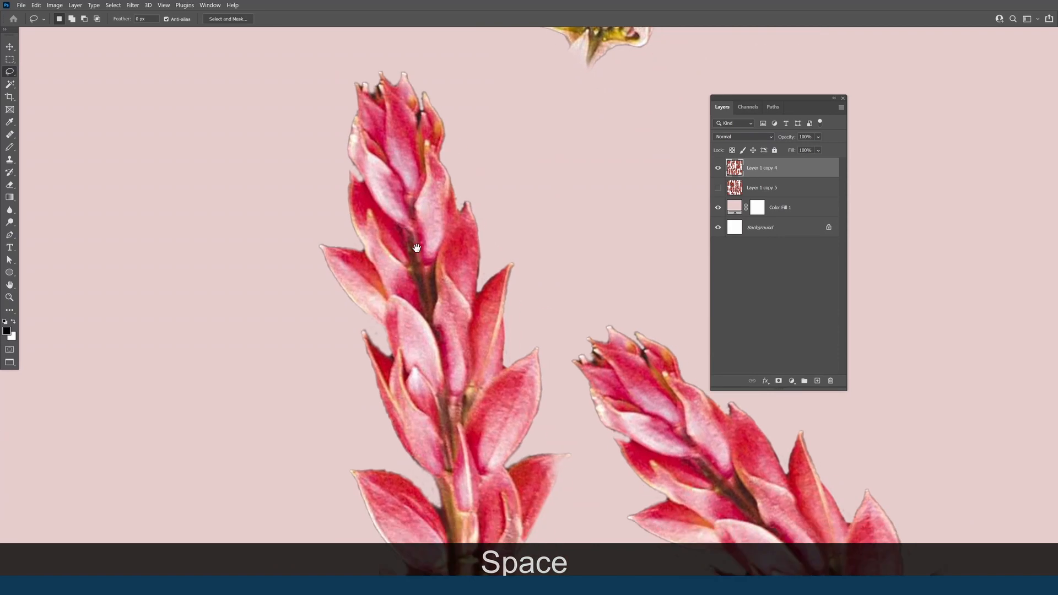
pyautogui.moveTo(354, 205); pyautogui.dragTo(445, 205)
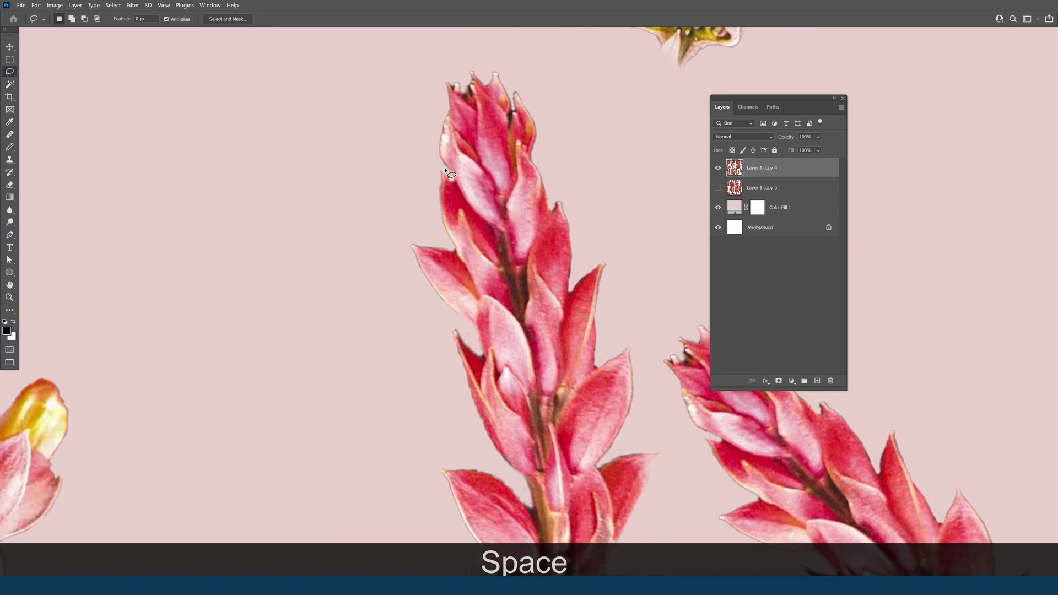
pyautogui.moveTo(480, 91); pyautogui.dragTo(439, 85)
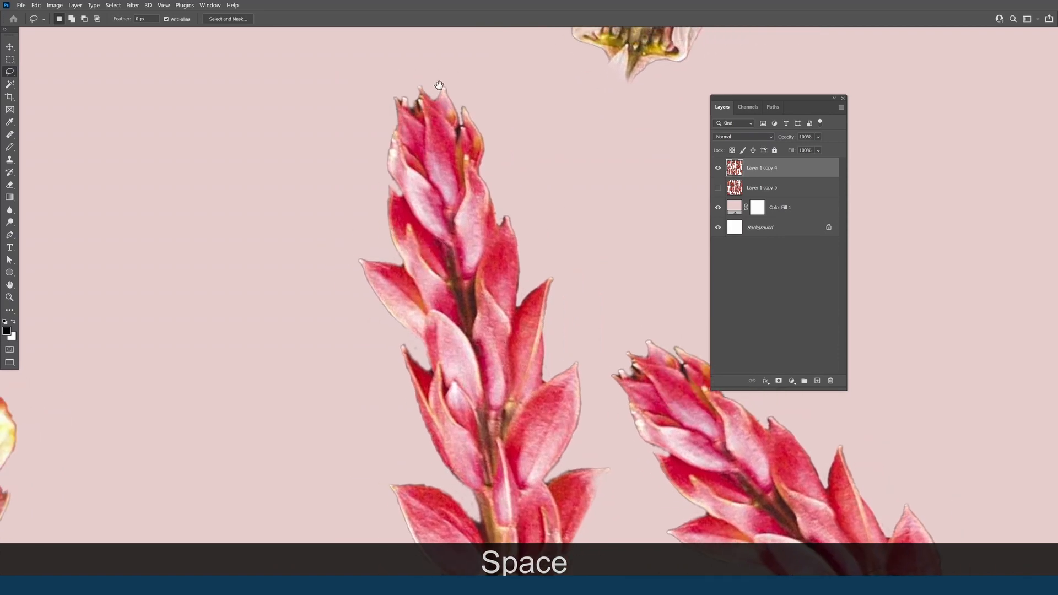
pyautogui.moveTo(433, 238); pyautogui.dragTo(408, 154)
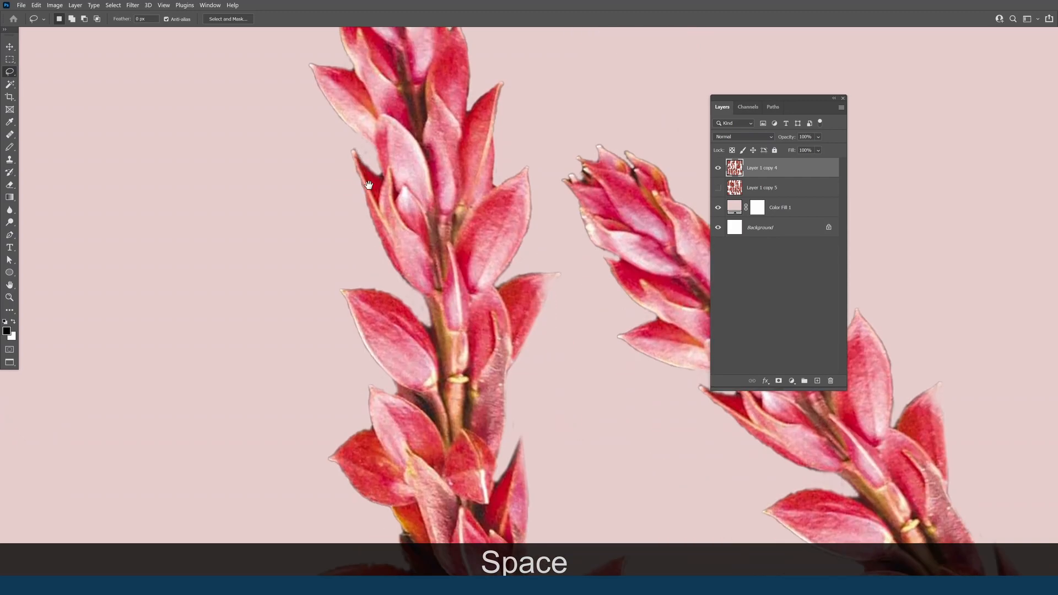
pyautogui.keyDown('ctrl'); pyautogui.click(414, 303); pyautogui.keyUp('ctrl')
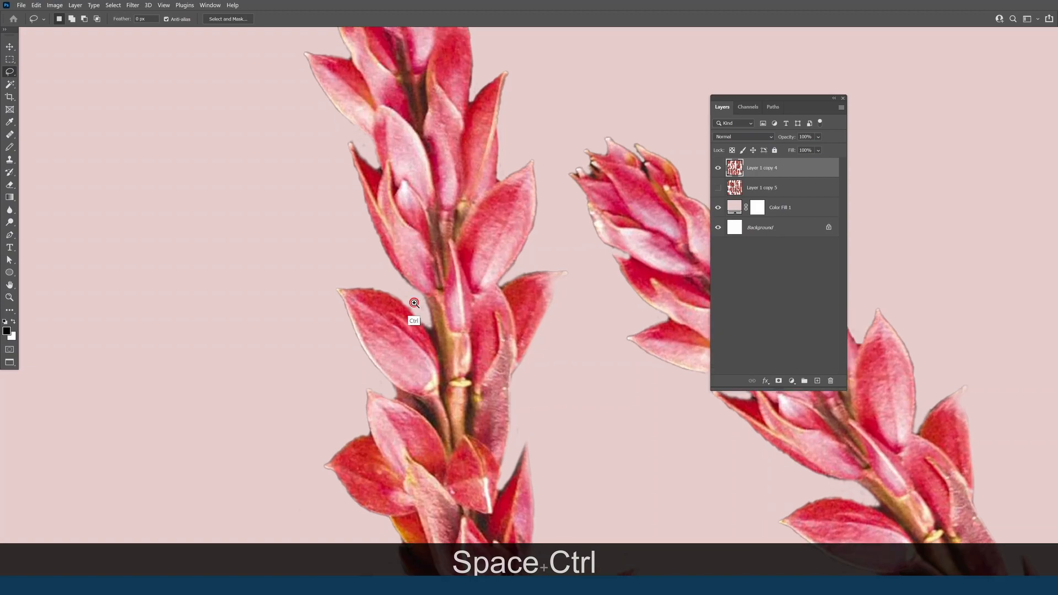
pyautogui.keyDown('ctrl'); pyautogui.click(414, 303); pyautogui.keyUp('ctrl')
pyautogui.keyDown('ctrl'); pyautogui.click(414, 304); pyautogui.keyUp('ctrl')
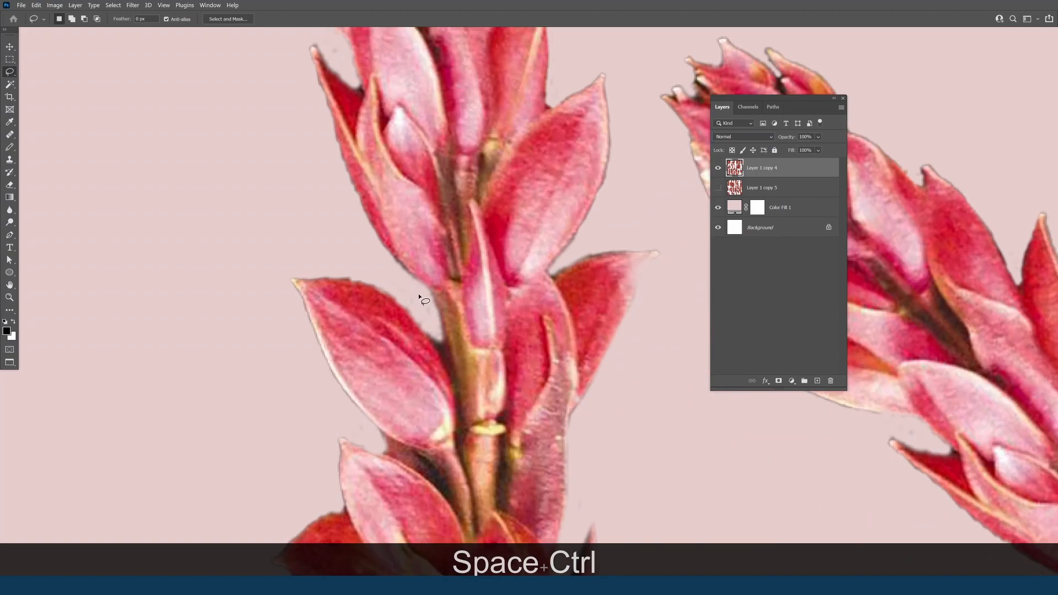
pyautogui.moveTo(460, 433); pyautogui.dragTo(434, 316)
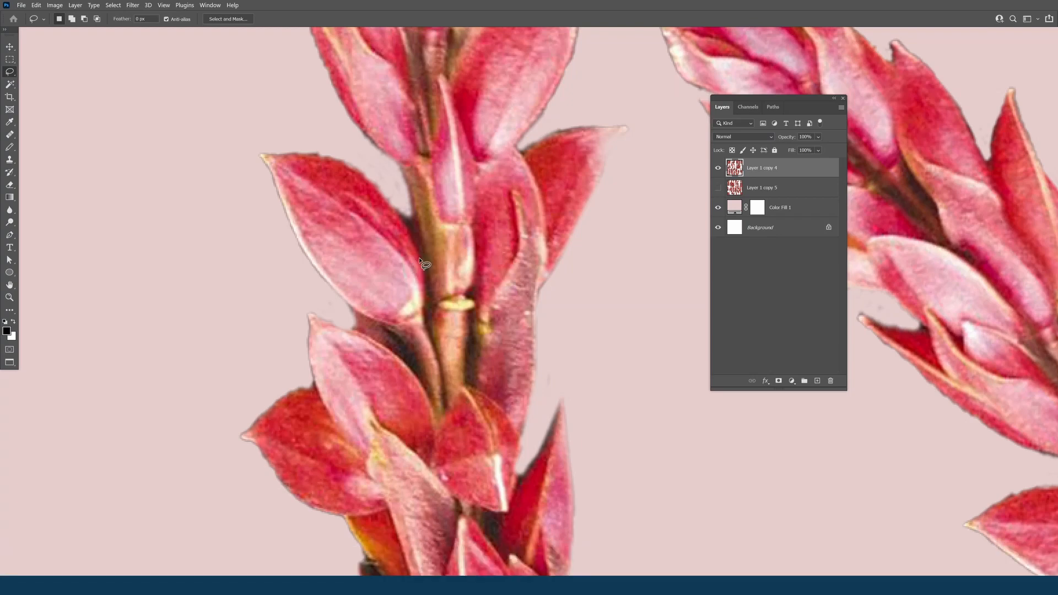
pyautogui.press('space')
pyautogui.moveTo(464, 450); pyautogui.dragTo(447, 184)
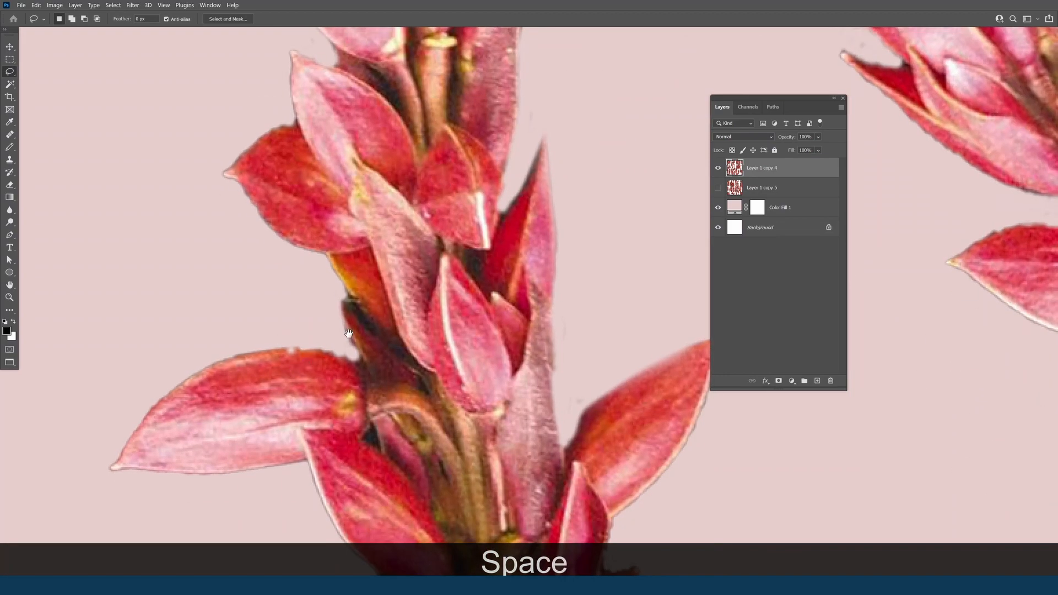
# - Outline the notch in the upper edge of the large left leaf with a freehand selection, and clear the selection
pyautogui.moveTo(349, 333); pyautogui.dragTo(432, 290)
pyautogui.keyDown('ctrl'); pyautogui.click(433, 301); pyautogui.keyUp('ctrl')
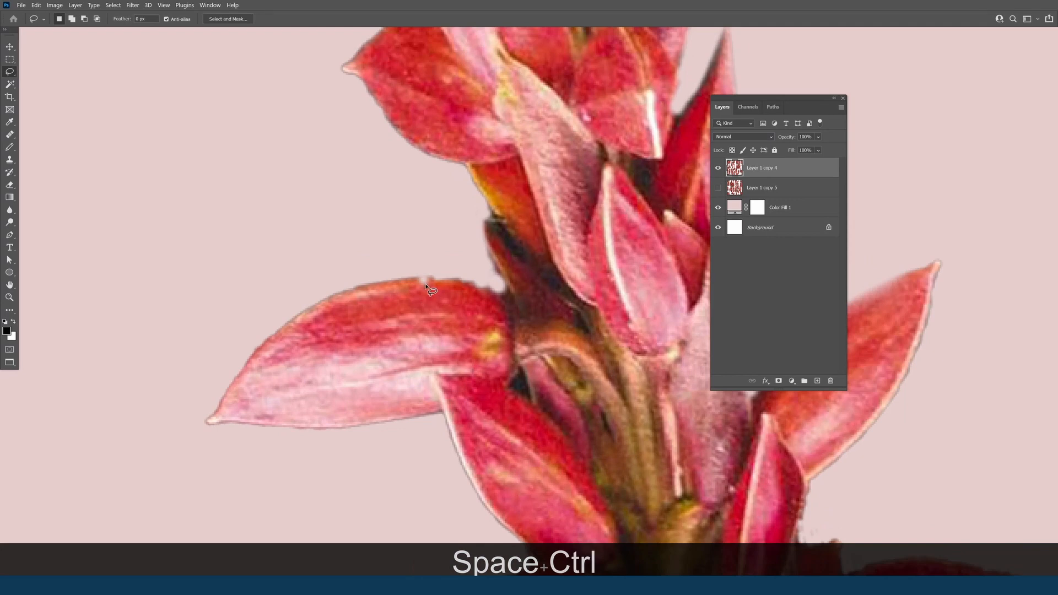
pyautogui.moveTo(424, 284)
pyautogui.mouseDown()
pyautogui.moveTo(477, 273)
pyautogui.moveTo(437, 306)
pyautogui.moveTo(479, 243)
pyautogui.moveTo(432, 293)
pyautogui.mouseUp()
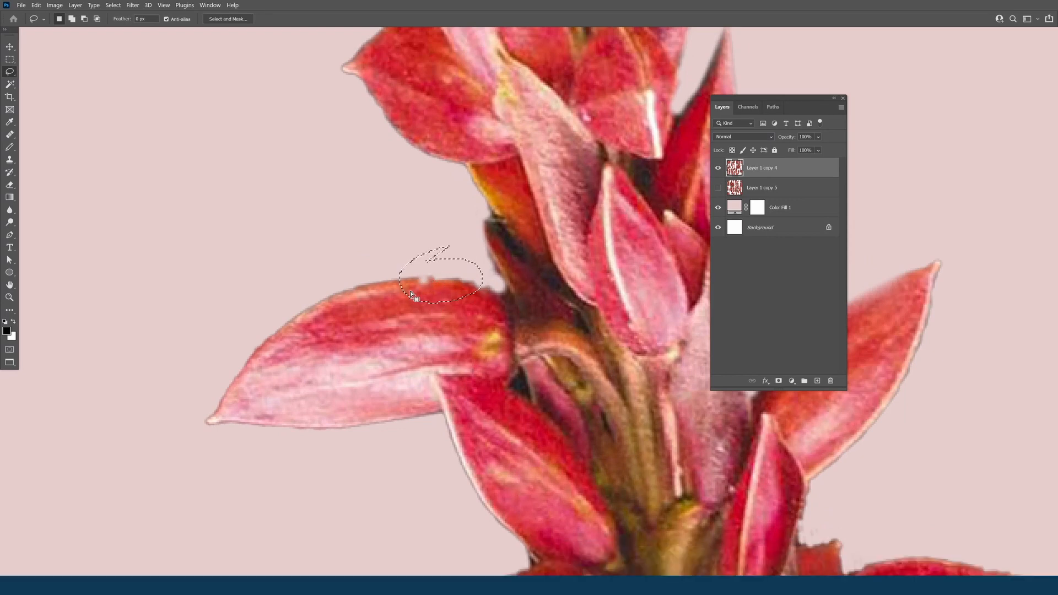
pyautogui.click(571, 282)
# - Hide all panels and examine the soft-edged gap and the ragged petal edges on the lower part of the spike
pyautogui.press('Tab')
pyautogui.moveTo(562, 293); pyautogui.dragTo(506, 115)
pyautogui.moveTo(552, 360); pyautogui.dragTo(514, 239)
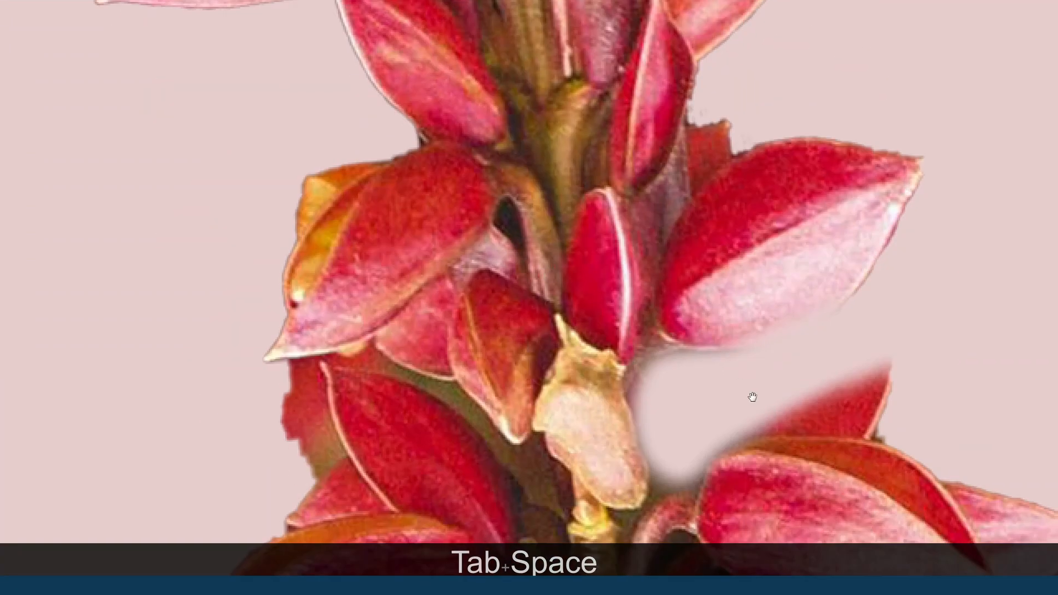
pyautogui.moveTo(717, 385)
pyautogui.mouseDown()
pyautogui.moveTo(626, 351)
pyautogui.moveTo(464, 228)
pyautogui.mouseUp()
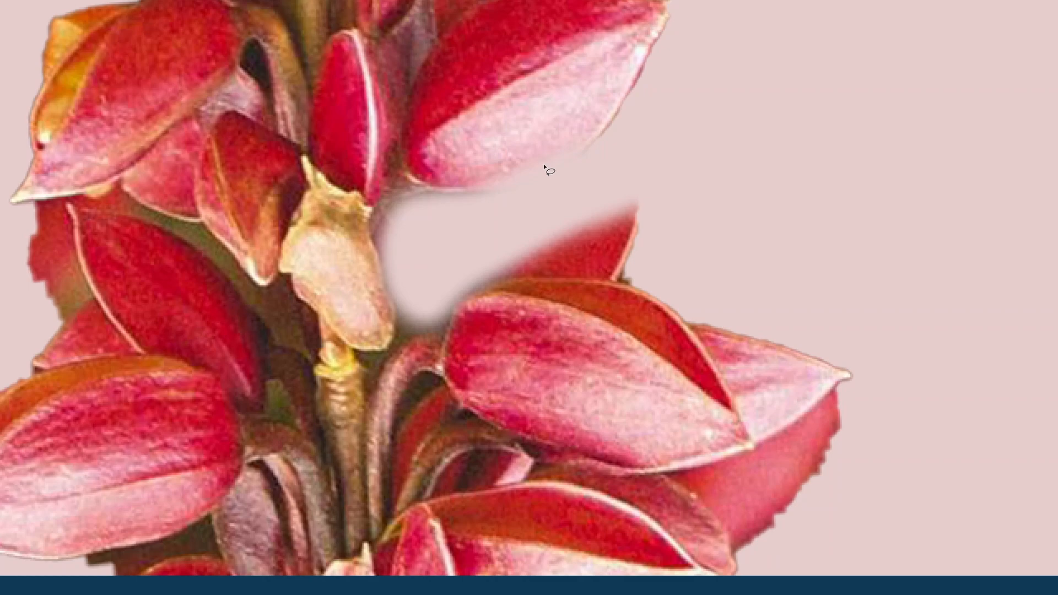
pyautogui.press('space')
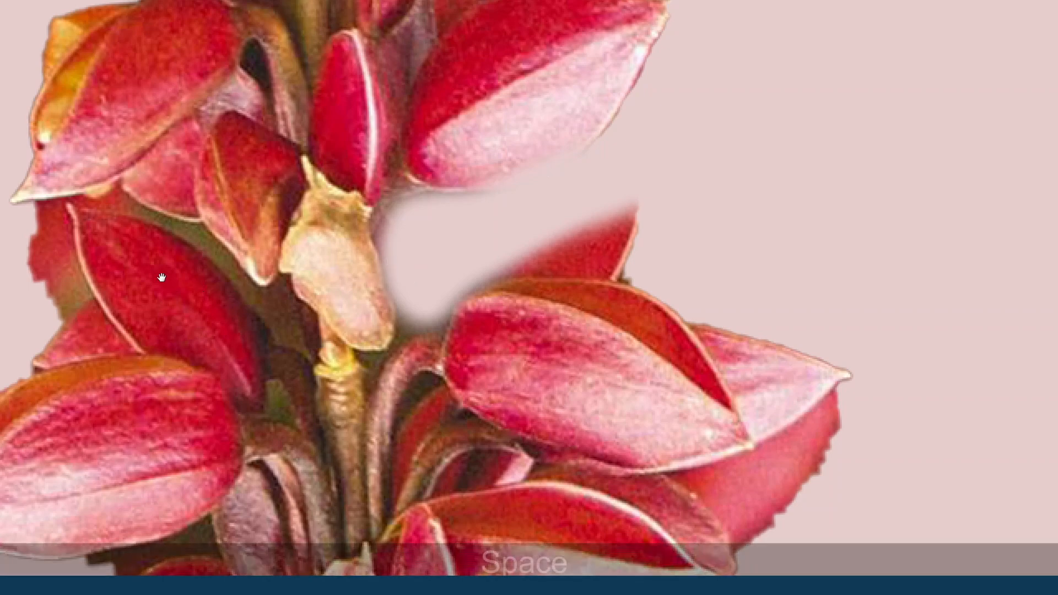
pyautogui.moveTo(161, 254)
pyautogui.mouseDown()
pyautogui.moveTo(500, 255)
pyautogui.moveTo(486, 239)
pyautogui.mouseUp()
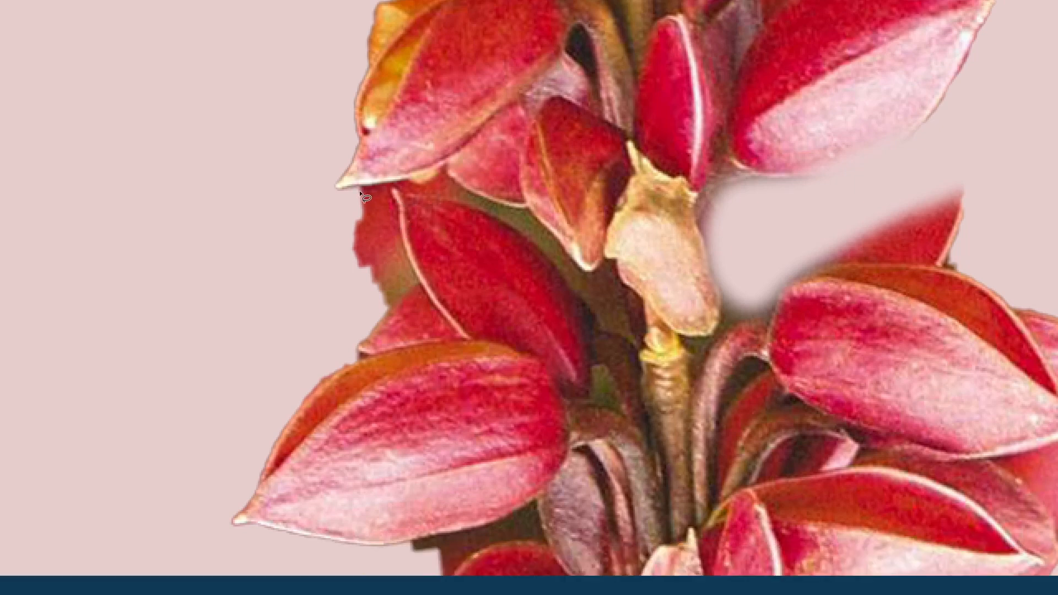
# - Outline the jagged red petal remnant on the spike's left side with the Lasso, delete it and deselect
pyautogui.moveTo(360, 189)
pyautogui.mouseDown()
pyautogui.moveTo(386, 188)
pyautogui.moveTo(405, 215)
pyautogui.moveTo(415, 277)
pyautogui.moveTo(397, 312)
pyautogui.moveTo(338, 215)
pyautogui.moveTo(358, 190)
pyautogui.mouseUp()
pyautogui.hotkey('ctrl', 'alt')
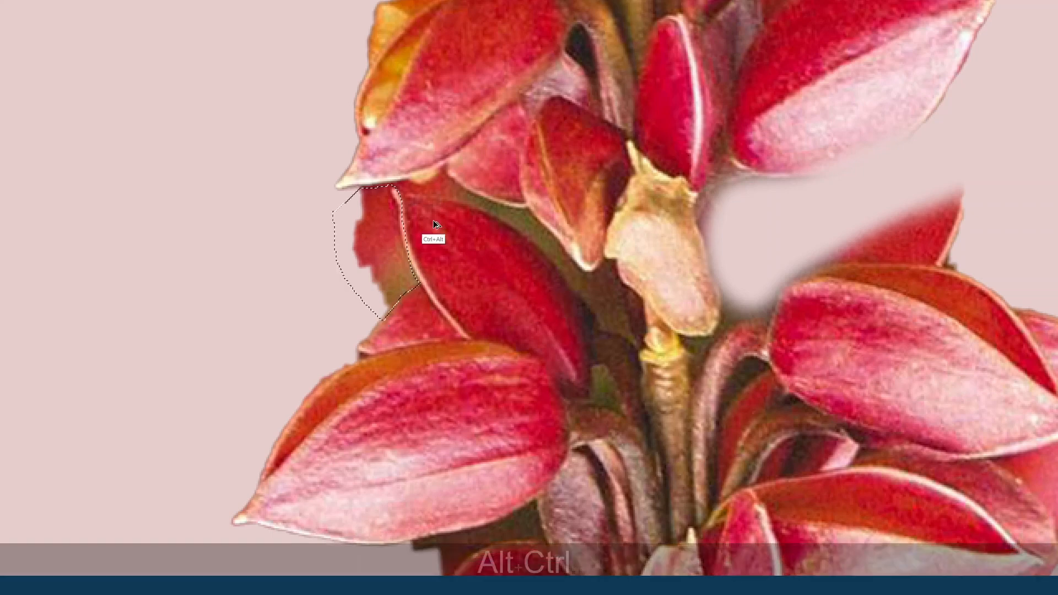
pyautogui.hotkey('ctrl', 'alt', 'BackSpace')
pyautogui.click(440, 222)
# - Bring the panels back and show Layer 1 copy 5 behind the full-strength flowers
pyautogui.hotkey('alt', 'space')
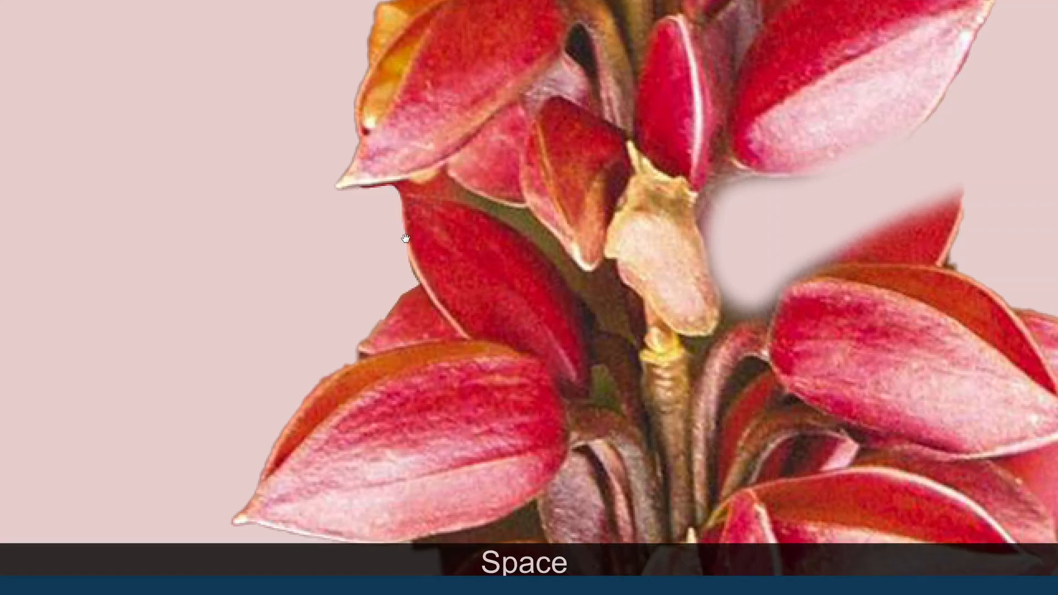
pyautogui.keyDown('alt'); pyautogui.click(448, 289); pyautogui.keyUp('alt')
pyautogui.moveTo(469, 259); pyautogui.dragTo(406, 121)
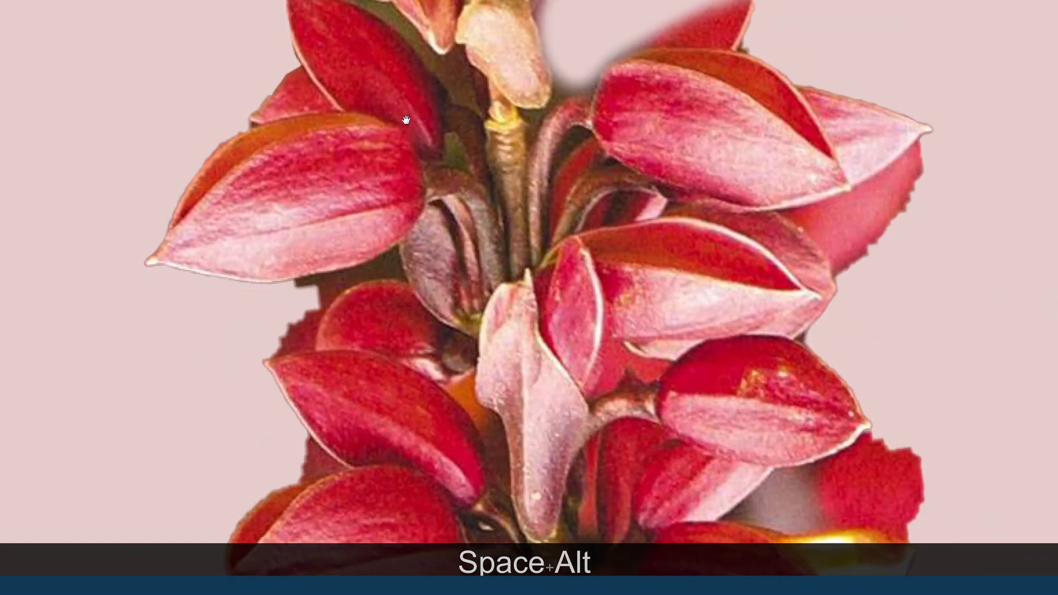
pyautogui.scroll(-5, 541, 262)
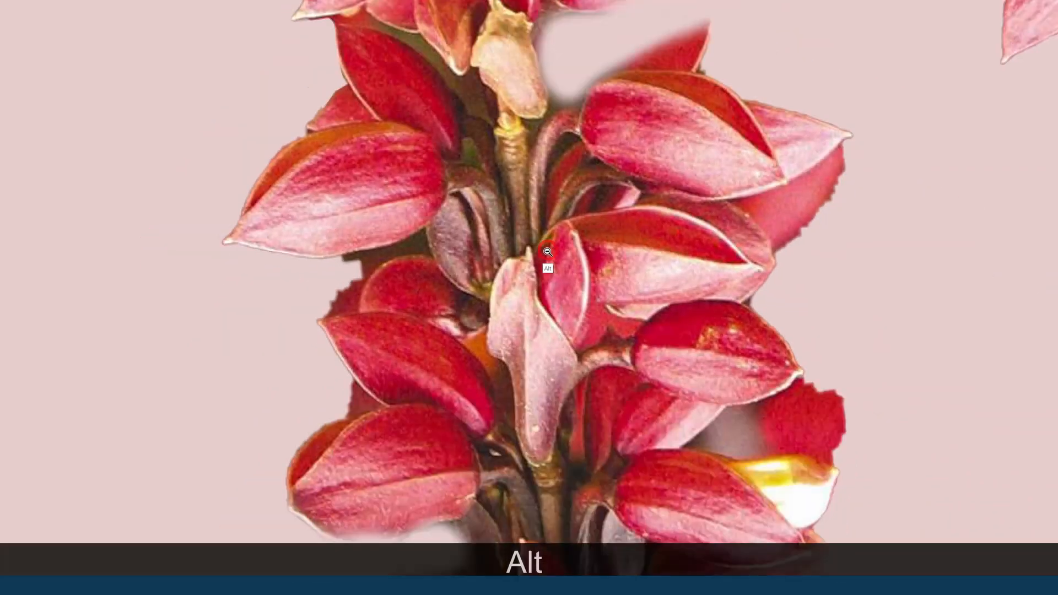
pyautogui.hotkey('alt', 'Tab')
pyautogui.hotkey('alt', 'space')
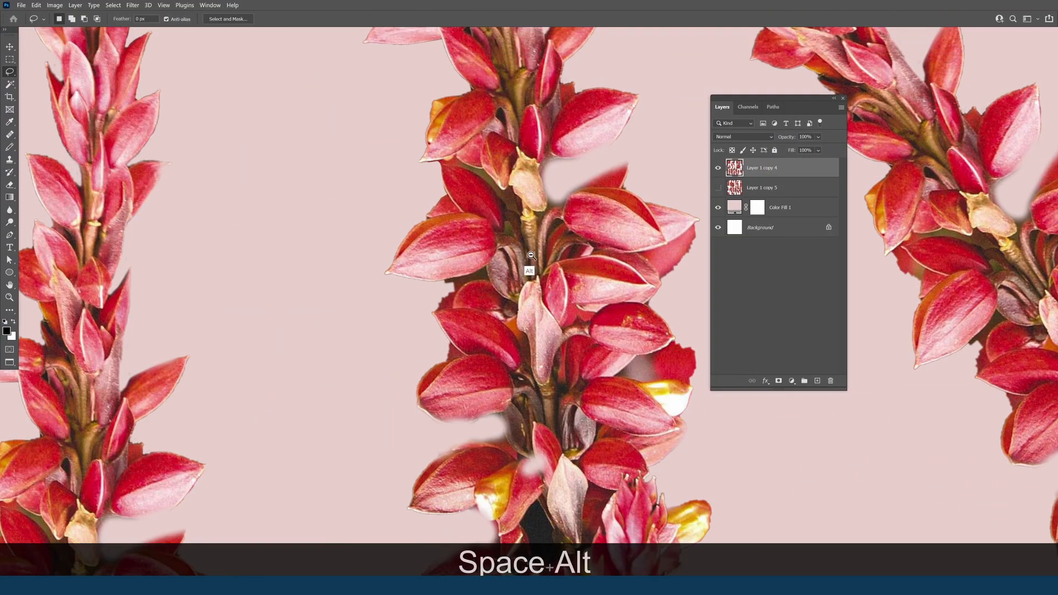
pyautogui.scroll(-2, 540, 256)
pyautogui.moveTo(530, 272); pyautogui.dragTo(502, 265)
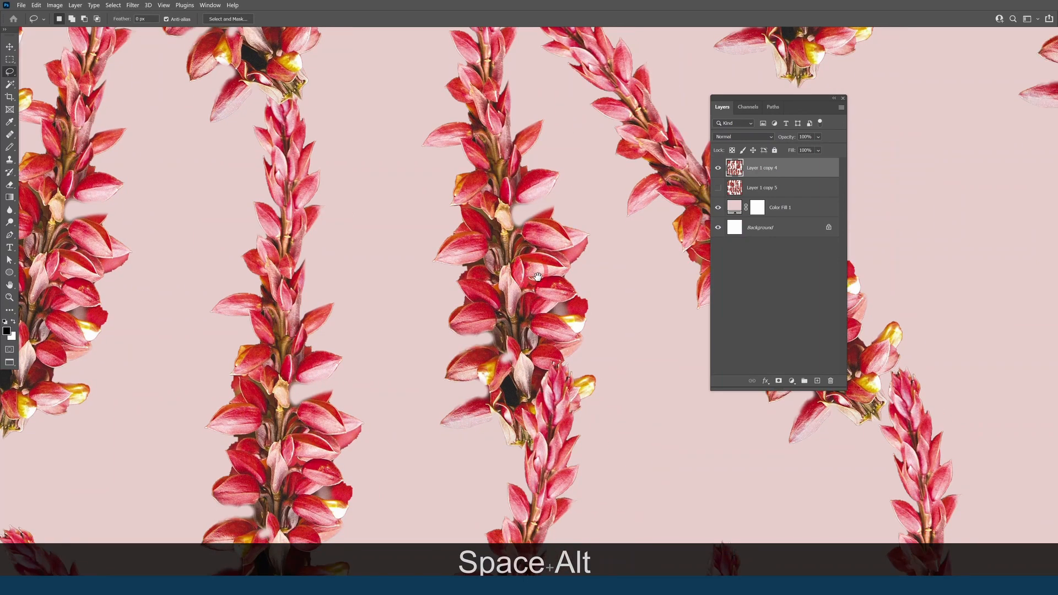
pyautogui.click(718, 192)
# - Examine how the faded and full-strength flowers overlap, both up close and across the whole tile
pyautogui.scroll(-1, 482, 253)
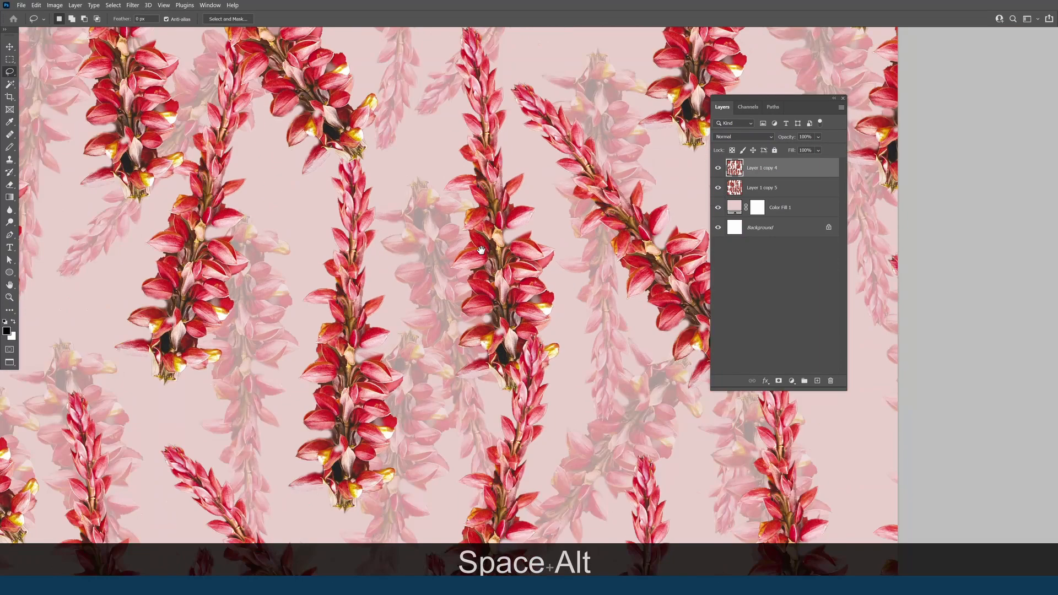
pyautogui.rightClick(481, 251)
pyautogui.click(496, 282)
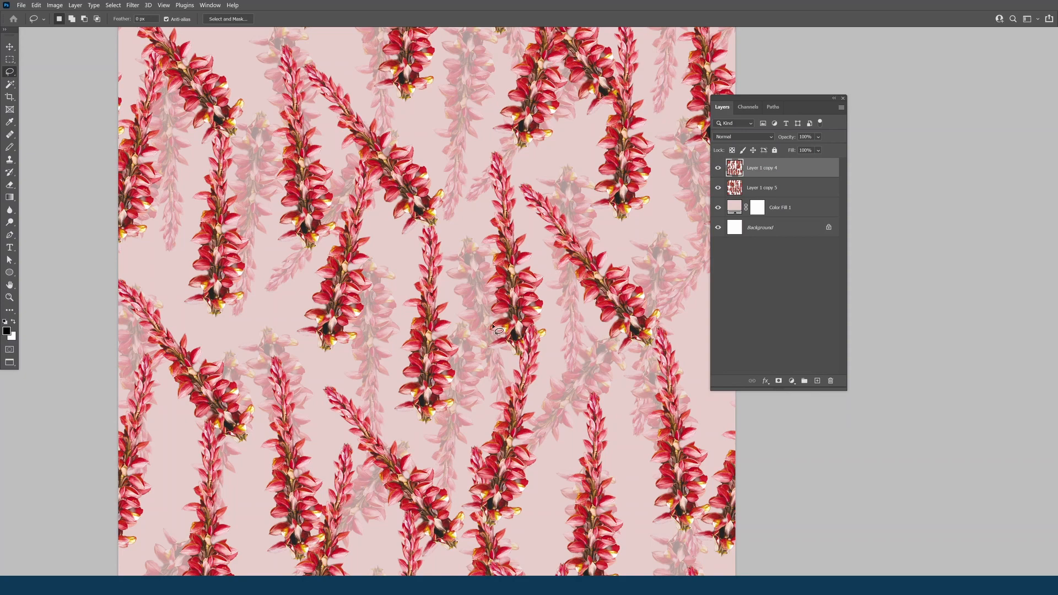
pyautogui.hotkey('ctrl', 'space')
pyautogui.click(517, 303)
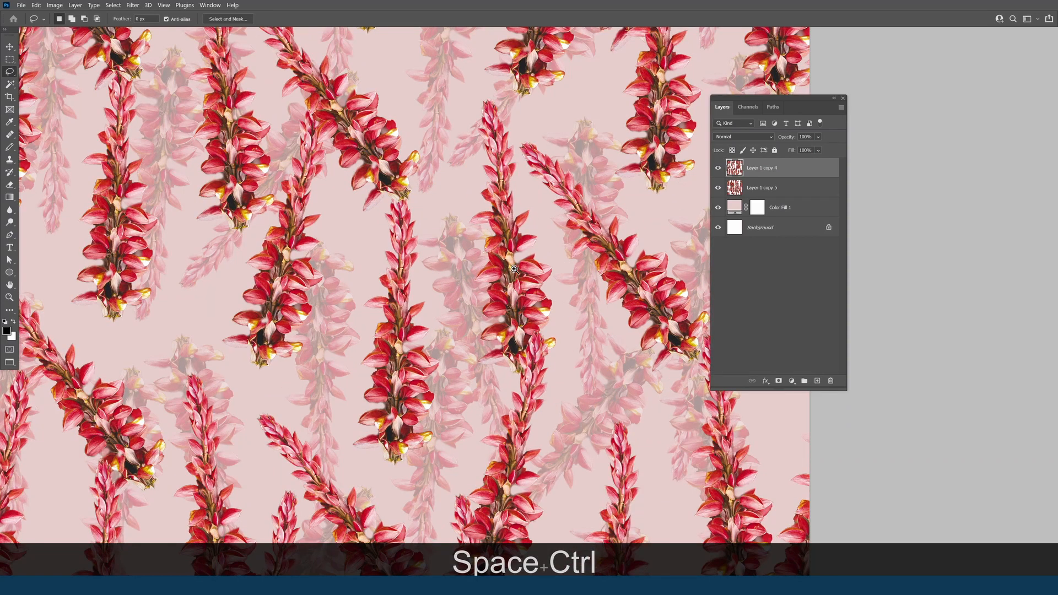
pyautogui.click(524, 302)
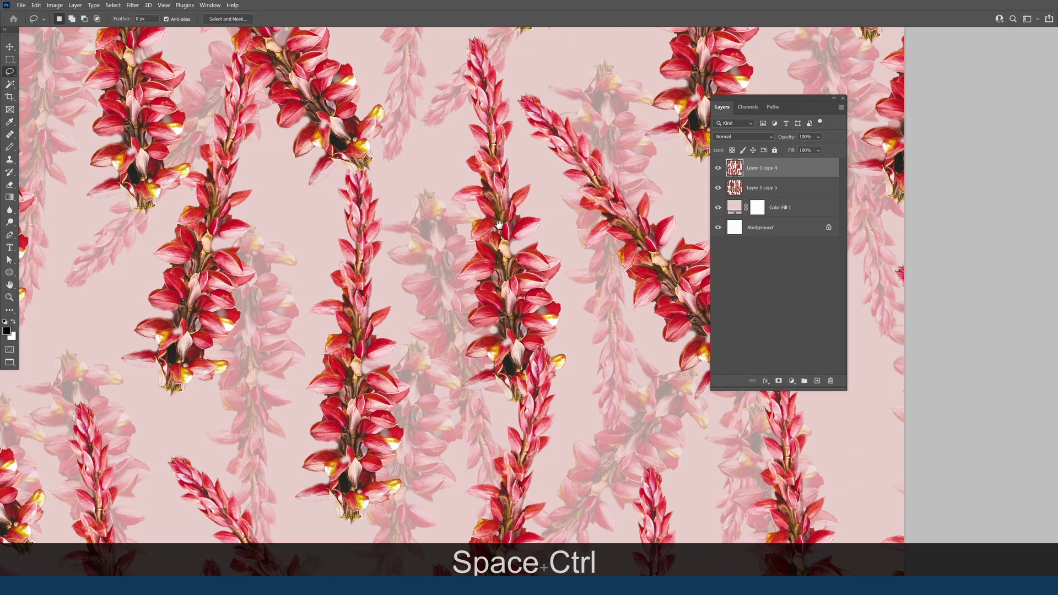
pyautogui.keyDown('ctrl'); pyautogui.click(502, 282); pyautogui.keyUp('ctrl')
pyautogui.keyDown('ctrl'); pyautogui.keyDown('alt'); pyautogui.click(502, 283); pyautogui.keyUp('alt'); pyautogui.keyUp('ctrl')
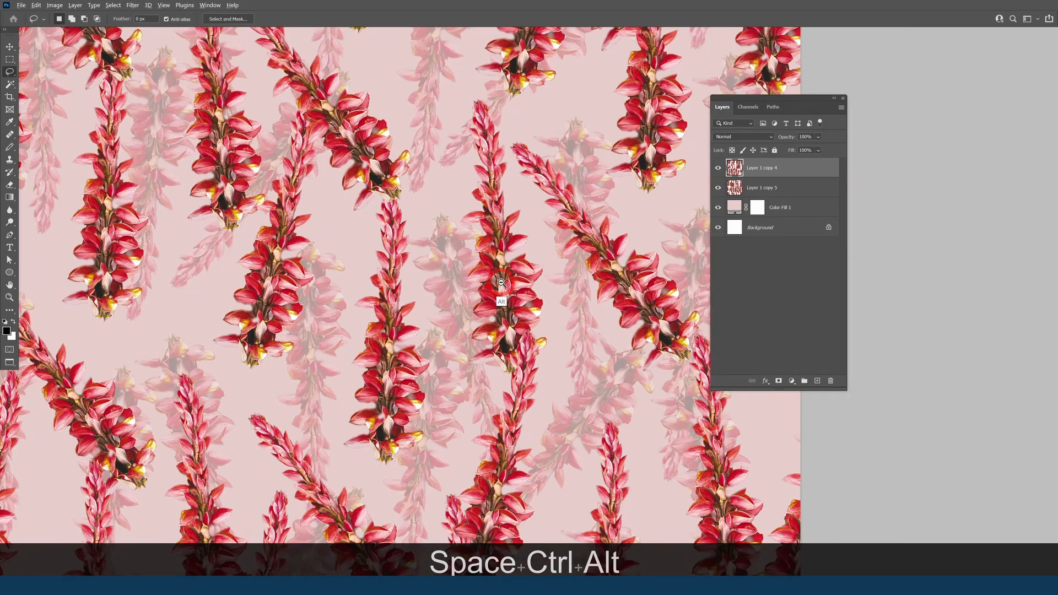
pyautogui.keyDown('ctrl'); pyautogui.keyDown('alt'); pyautogui.click(501, 282); pyautogui.keyUp('alt'); pyautogui.keyUp('ctrl')
pyautogui.keyDown('ctrl'); pyautogui.keyDown('alt'); pyautogui.click(499, 283); pyautogui.keyUp('alt'); pyautogui.keyUp('ctrl')
pyautogui.moveTo(491, 310); pyautogui.dragTo(498, 293)
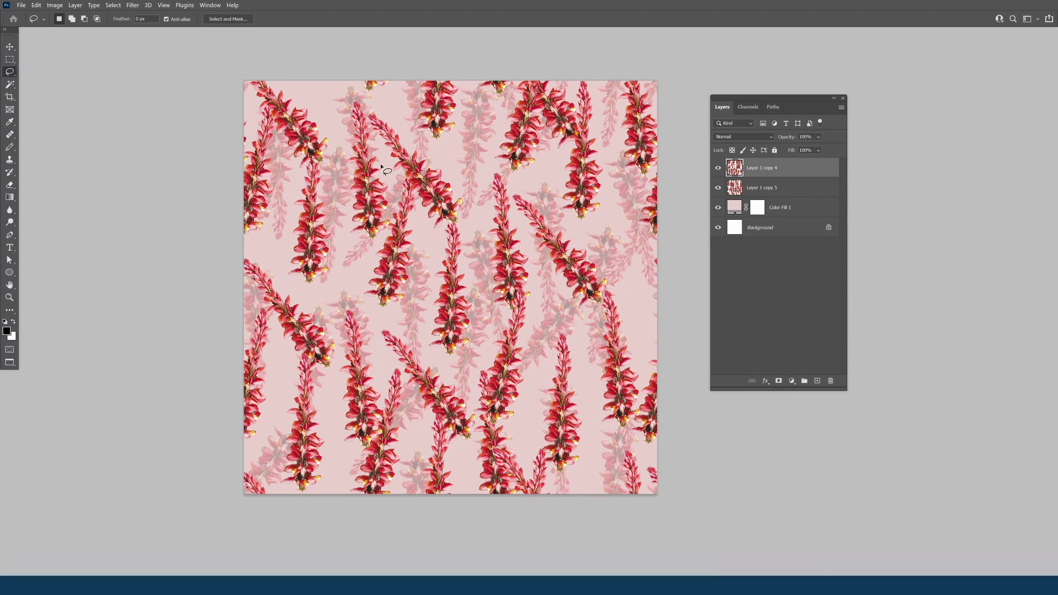
# - Outline several flower areas across the tile with added freehand selections, and clear the selection
pyautogui.moveTo(290, 251)
pyautogui.mouseDown()
pyautogui.moveTo(338, 231)
pyautogui.moveTo(470, 331)
pyautogui.moveTo(387, 405)
pyautogui.mouseUp()
pyautogui.press('shift')
pyautogui.moveTo(571, 175); pyautogui.dragTo(545, 201)
pyautogui.moveTo(425, 139)
pyautogui.mouseDown()
pyautogui.moveTo(496, 136)
pyautogui.moveTo(422, 160)
pyautogui.moveTo(440, 140)
pyautogui.mouseUp()
pyautogui.moveTo(554, 384); pyautogui.dragTo(514, 417)
pyautogui.click(549, 274)
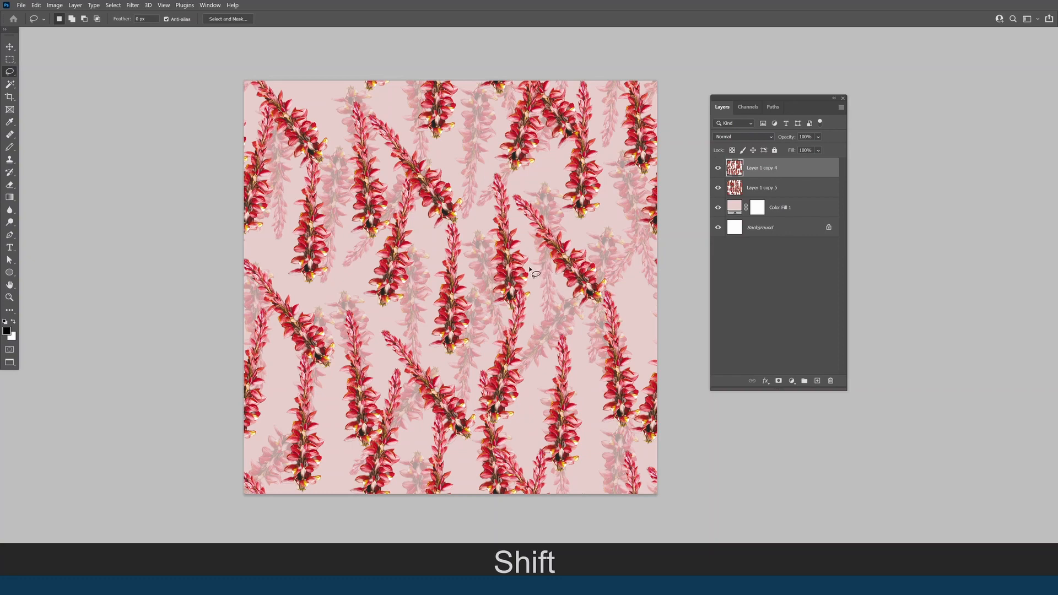
# - Flatten the red flower pattern's layers into a single background image
pyautogui.keyDown('ctrl'); pyautogui.click(473, 290); pyautogui.keyUp('ctrl')
pyautogui.moveTo(469, 312); pyautogui.dragTo(470, 292)
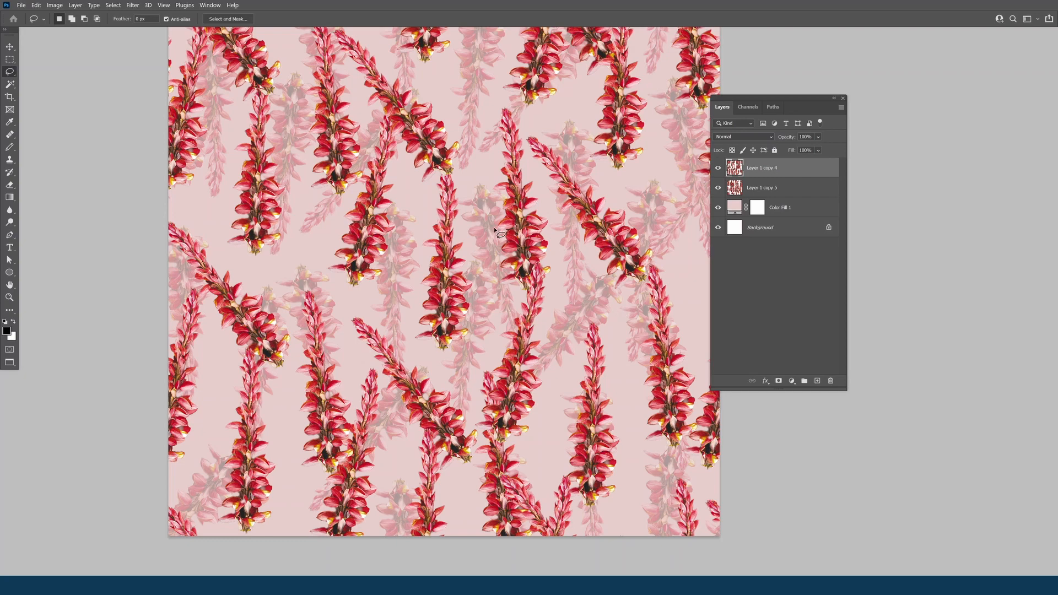
pyautogui.keyDown('alt'); pyautogui.click(488, 273); pyautogui.keyUp('alt')
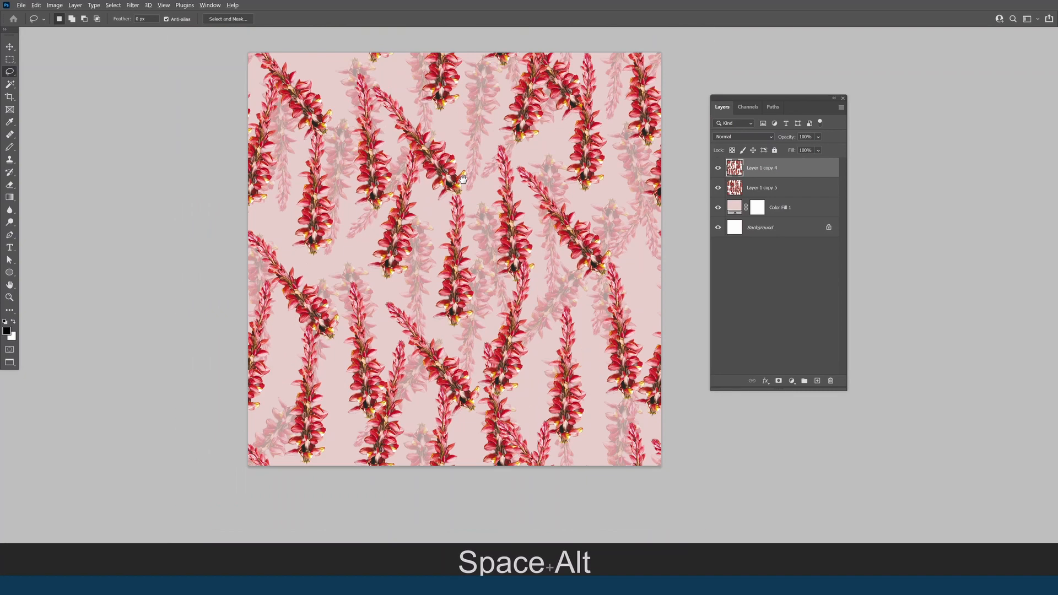
pyautogui.click(75, 6)
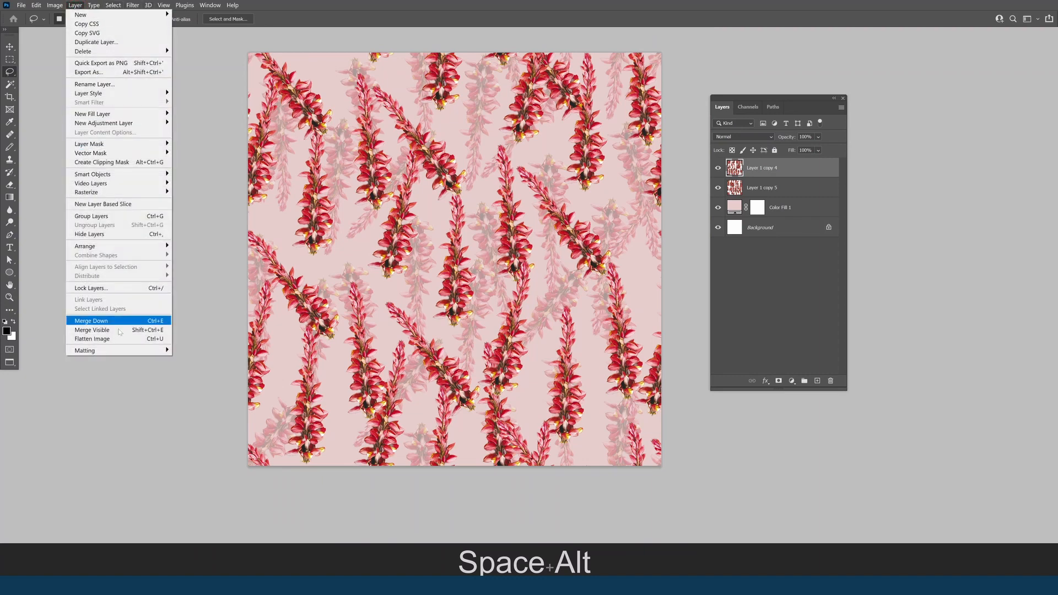
pyautogui.click(91, 339)
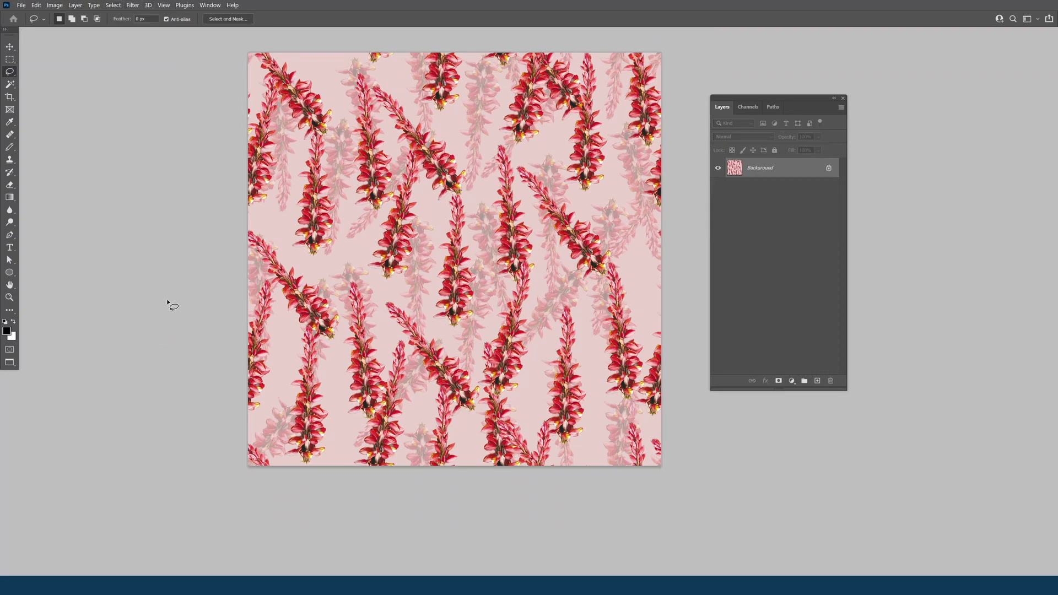
# - Offset the flattened flower tile by -2664 pixels horizontally and +2869 pixels vertically with Wrap Around, checking the preview up close
pyautogui.press('ctrl')
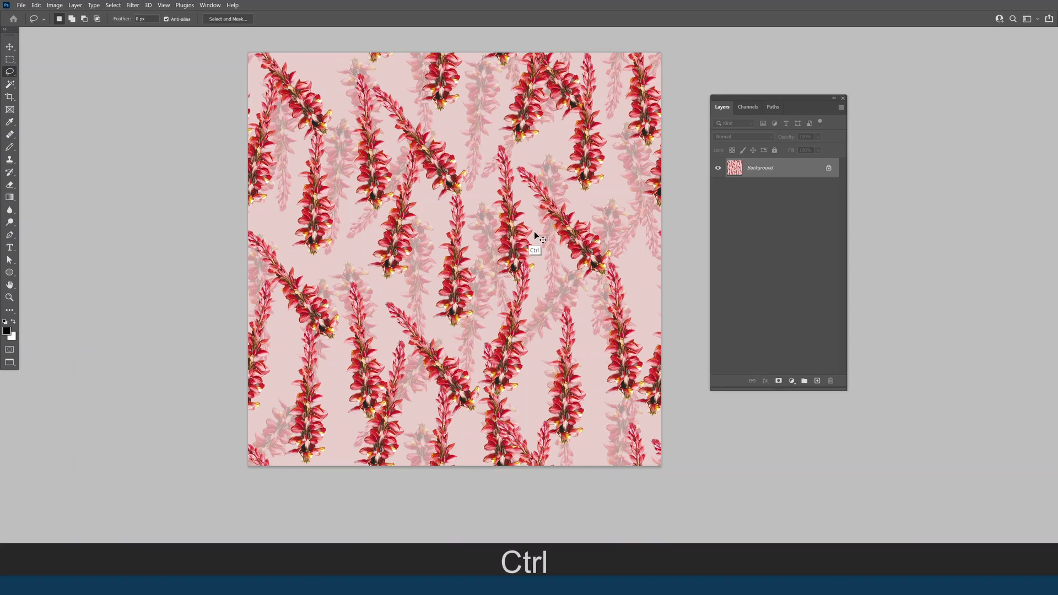
pyautogui.hotkey('ctrl', 'h')
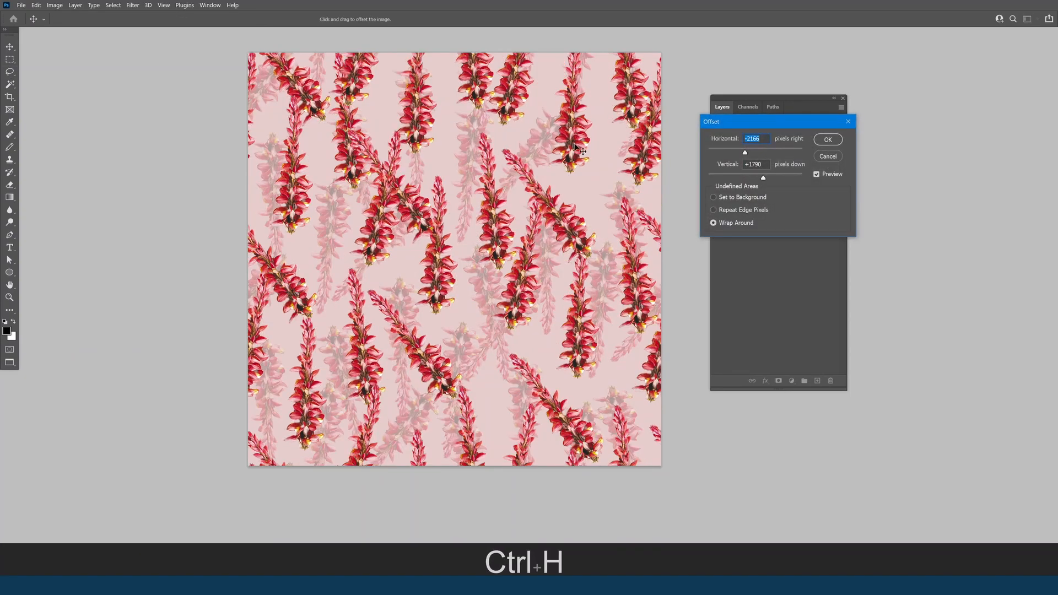
pyautogui.write('0')
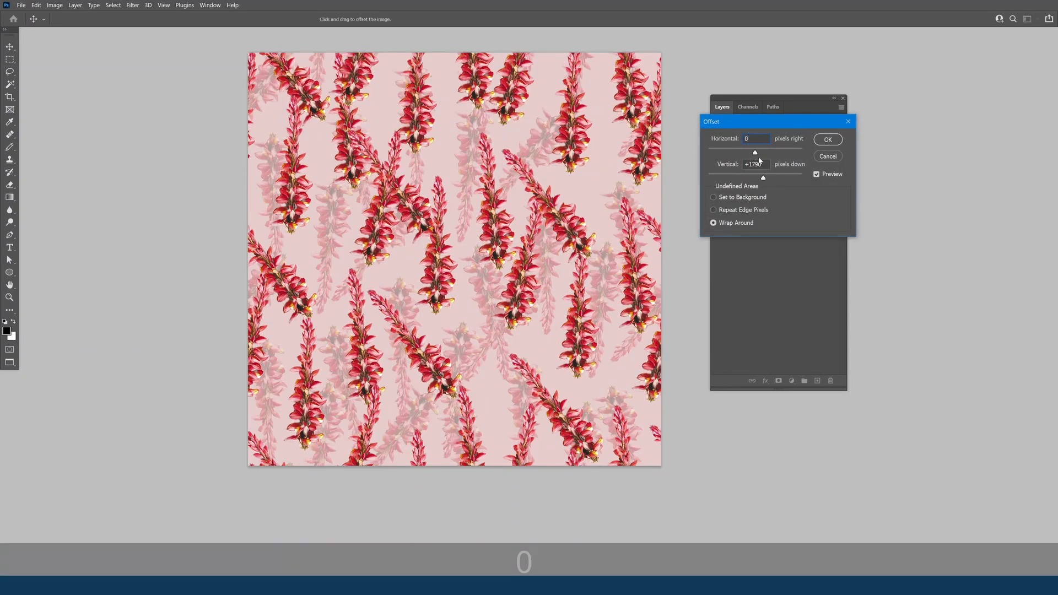
pyautogui.moveTo(697, 112); pyautogui.dragTo(663, 72)
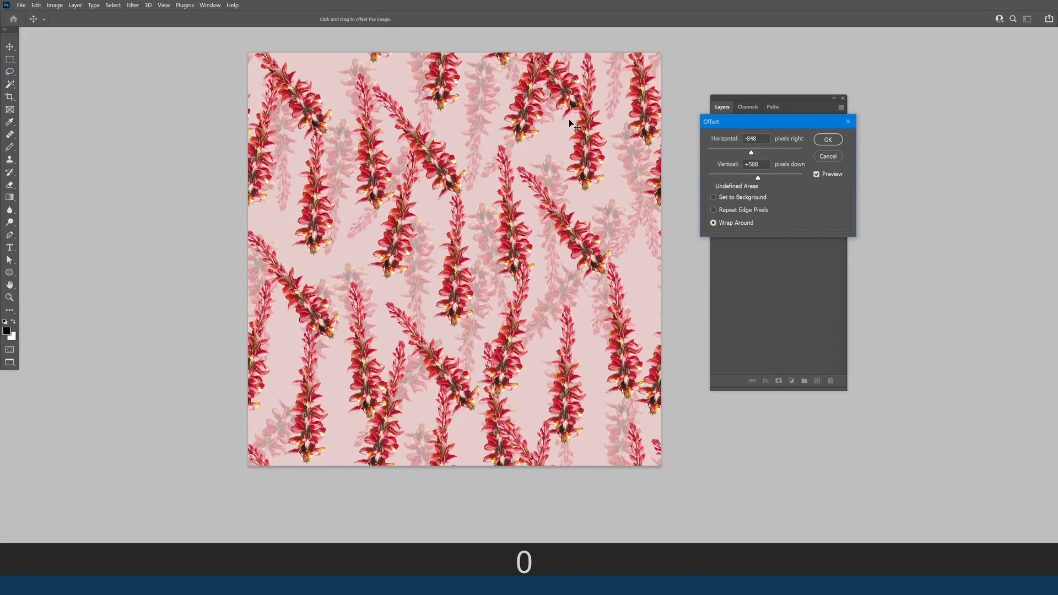
pyautogui.moveTo(455, 268); pyautogui.dragTo(472, 265)
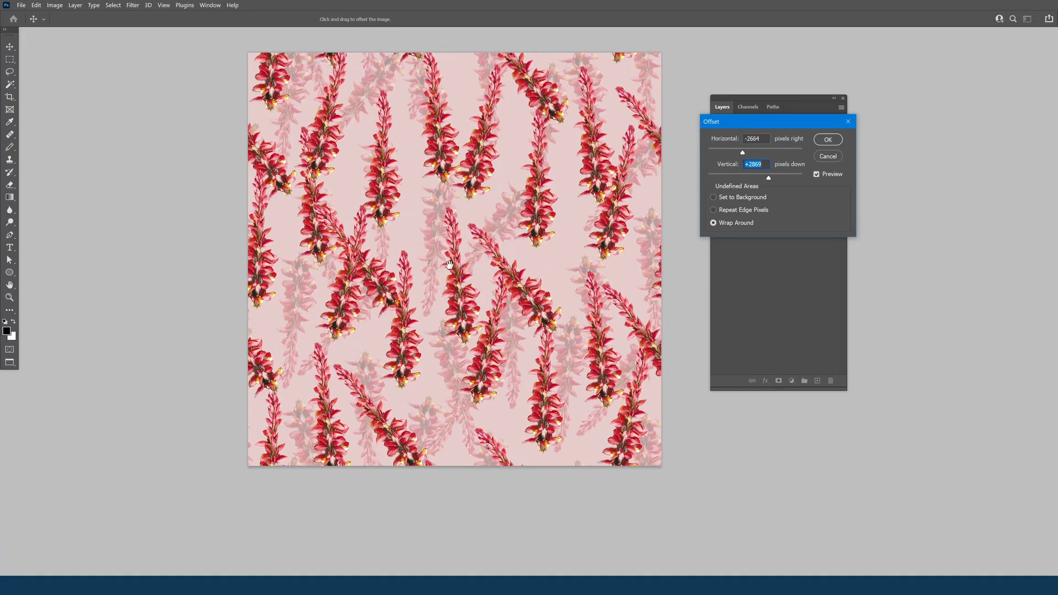
pyautogui.keyDown('ctrl'); pyautogui.click(434, 278); pyautogui.keyUp('ctrl')
pyautogui.keyDown('ctrl'); pyautogui.click(435, 278); pyautogui.keyUp('ctrl')
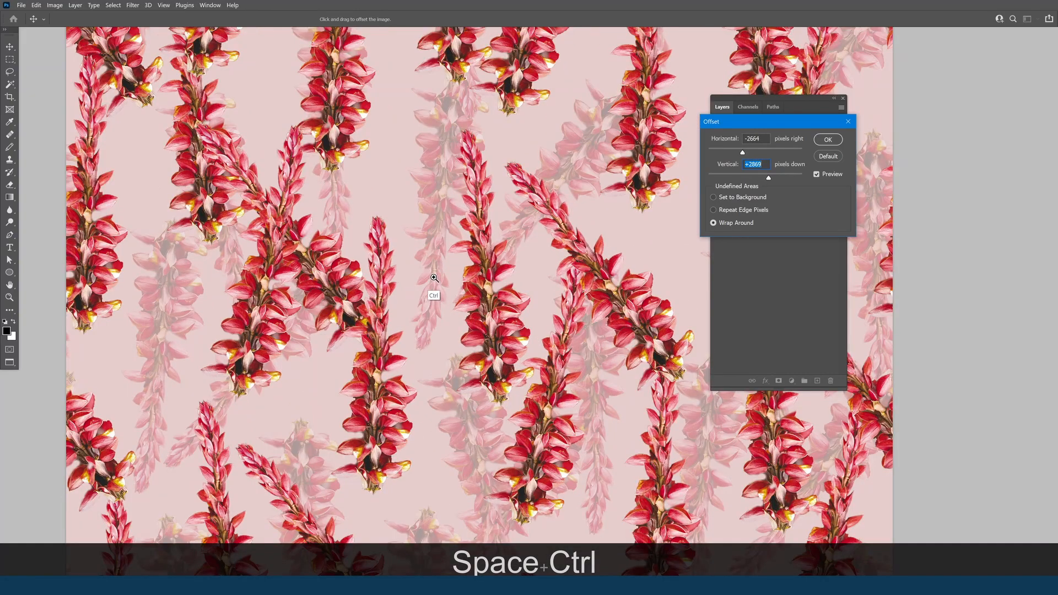
pyautogui.keyDown('ctrl'); pyautogui.click(434, 277); pyautogui.keyUp('ctrl')
pyautogui.keyDown('ctrl'); pyautogui.click(435, 275); pyautogui.keyUp('ctrl')
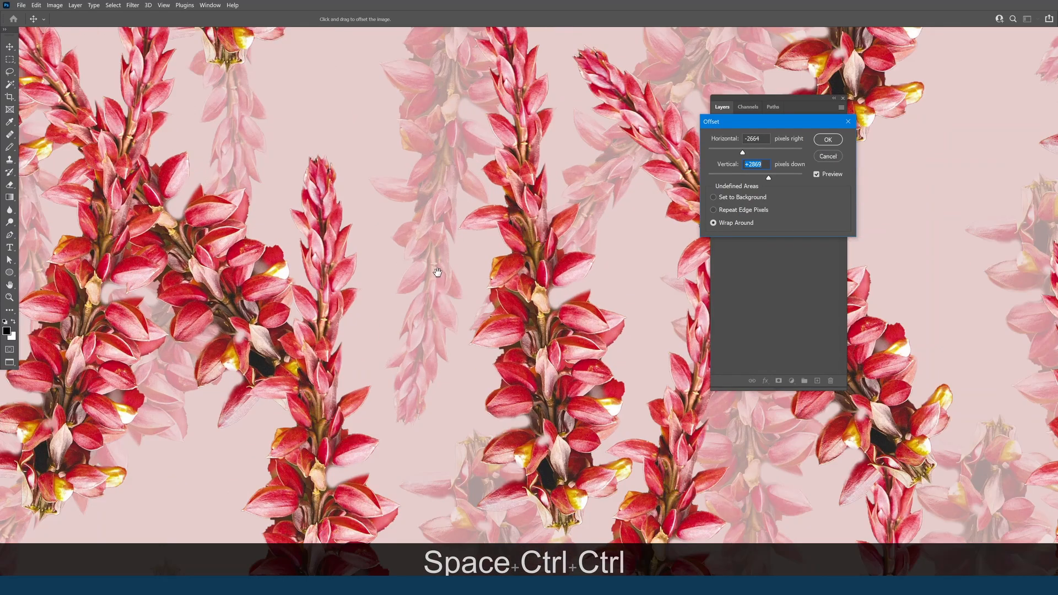
pyautogui.moveTo(384, 268); pyautogui.dragTo(391, 223)
pyautogui.keyDown('ctrl'); pyautogui.keyDown('alt'); pyautogui.click(397, 252); pyautogui.keyUp('alt'); pyautogui.keyUp('ctrl')
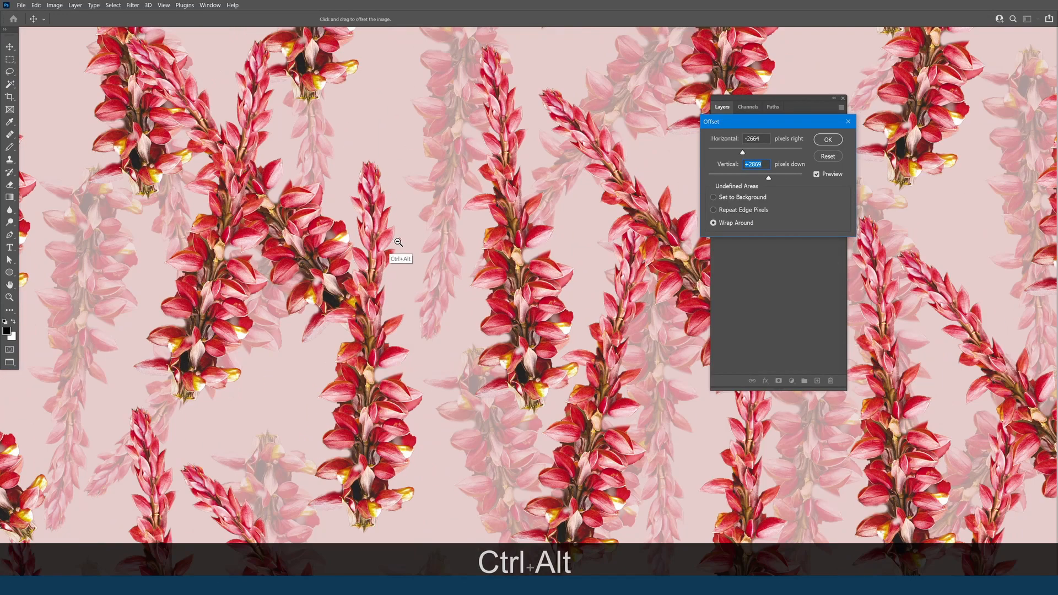
pyautogui.keyDown('ctrl'); pyautogui.keyDown('alt'); pyautogui.click(397, 253); pyautogui.keyUp('alt'); pyautogui.keyUp('ctrl')
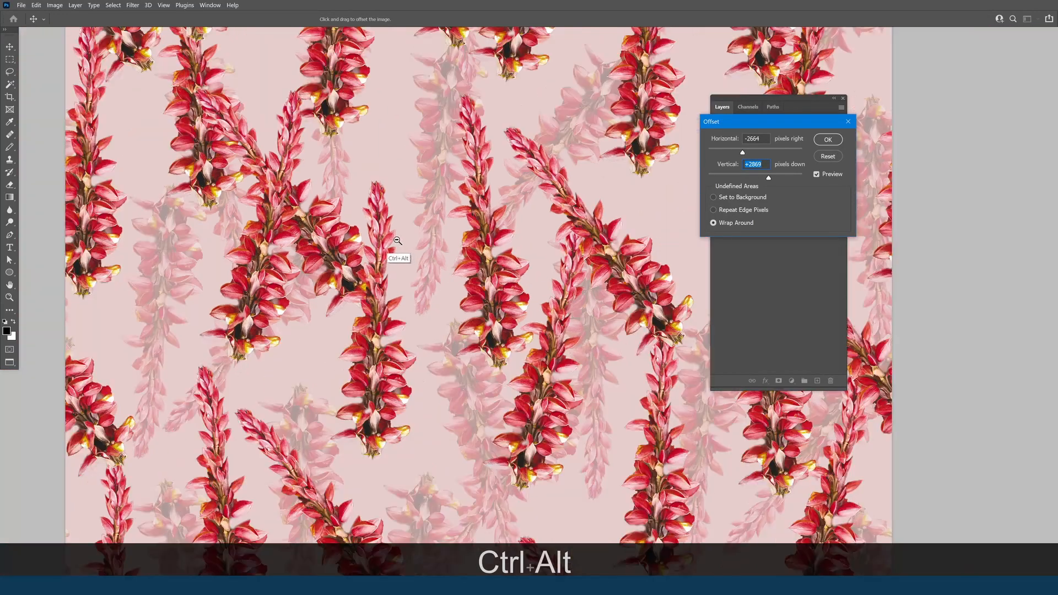
pyautogui.click(837, 140)
# - Hide the panels and inspect the offset flower tile for visible seams and cut-off flowers, both up close and as a whole
pyautogui.press('Tab')
pyautogui.moveTo(704, 142); pyautogui.dragTo(755, 115)
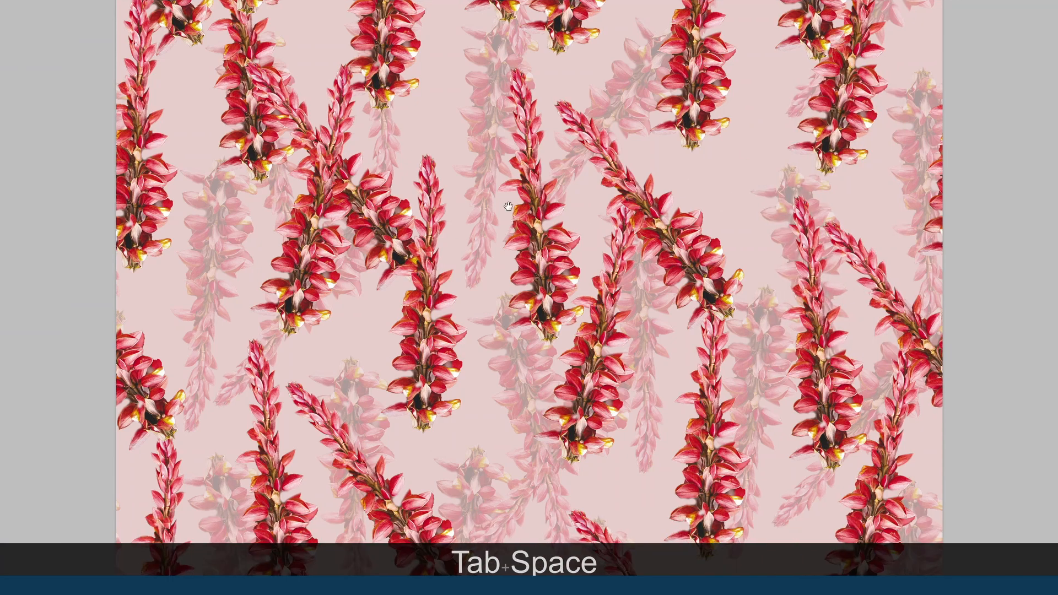
pyautogui.keyDown('alt'); pyautogui.click(461, 241); pyautogui.keyUp('alt')
pyautogui.moveTo(371, 186); pyautogui.dragTo(515, 257)
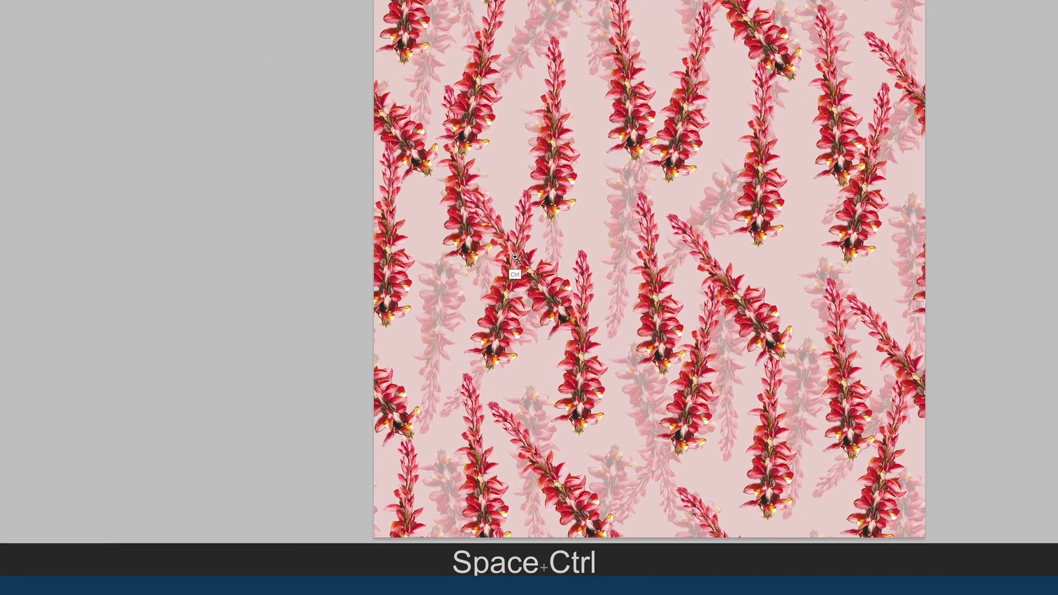
pyautogui.keyDown('ctrl'); pyautogui.click(516, 257); pyautogui.keyUp('ctrl')
pyautogui.press('F2')
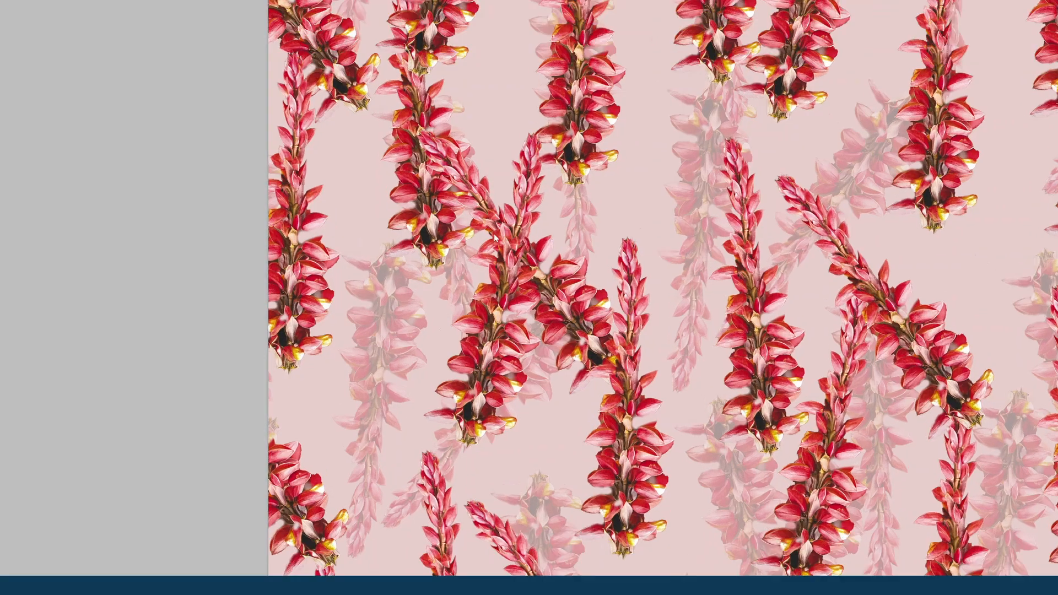
pyautogui.moveTo(485, 238)
pyautogui.mouseDown()
pyautogui.moveTo(561, 229)
pyautogui.moveTo(593, 360)
pyautogui.mouseUp()
pyautogui.moveTo(719, 481)
pyautogui.mouseDown()
pyautogui.moveTo(181, 436)
pyautogui.moveTo(266, 149)
pyautogui.moveTo(558, 51)
pyautogui.mouseUp()
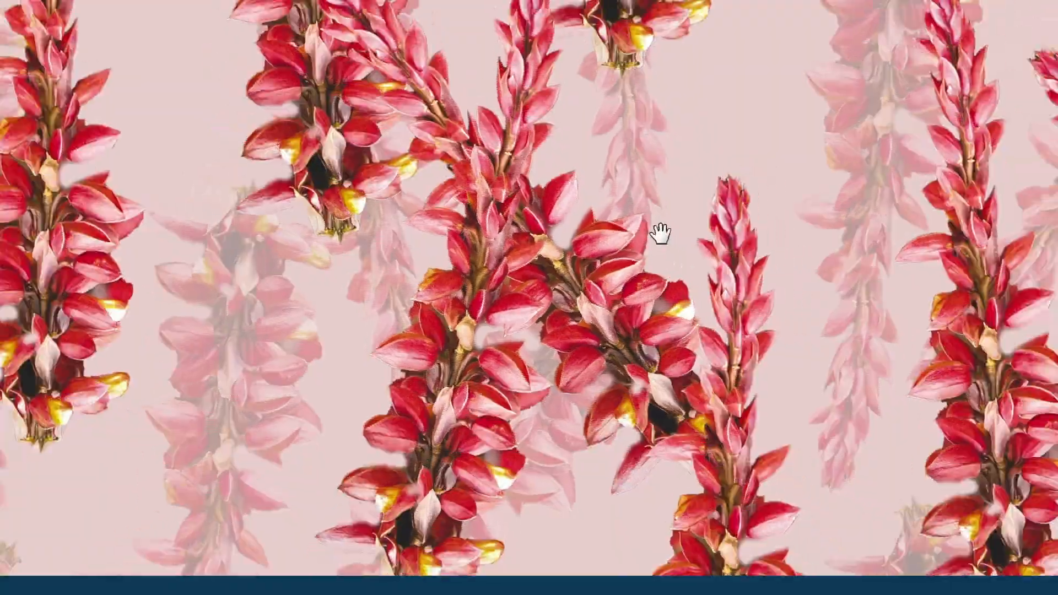
pyautogui.keyDown('alt'); pyautogui.click(672, 240); pyautogui.keyUp('alt')
pyautogui.keyDown('alt'); pyautogui.click(672, 241); pyautogui.keyUp('alt')
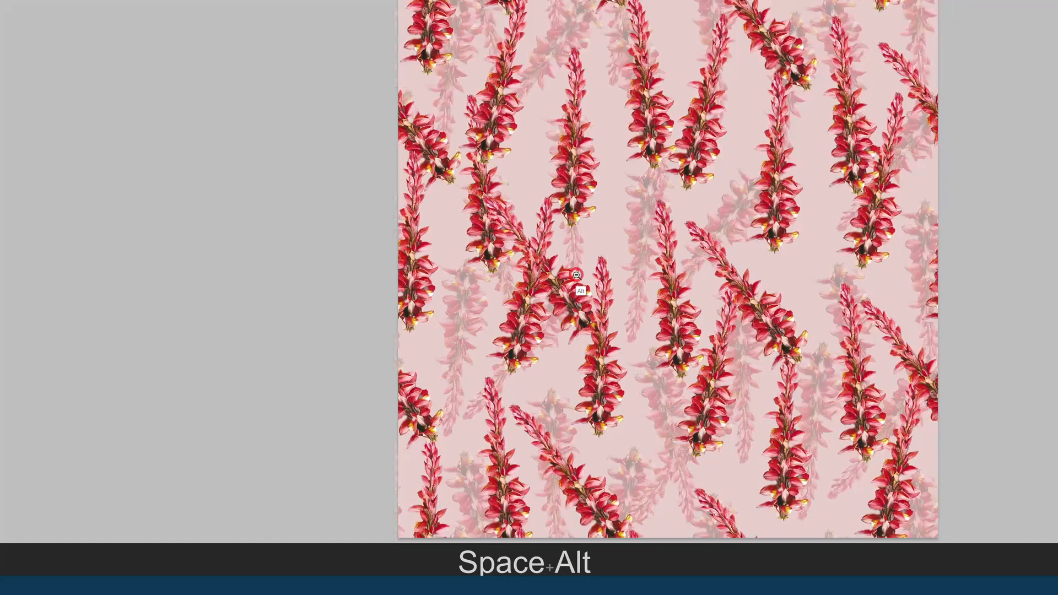
pyautogui.keyDown('alt'); pyautogui.click(576, 275); pyautogui.keyUp('alt')
pyautogui.moveTo(637, 259); pyautogui.dragTo(565, 272)
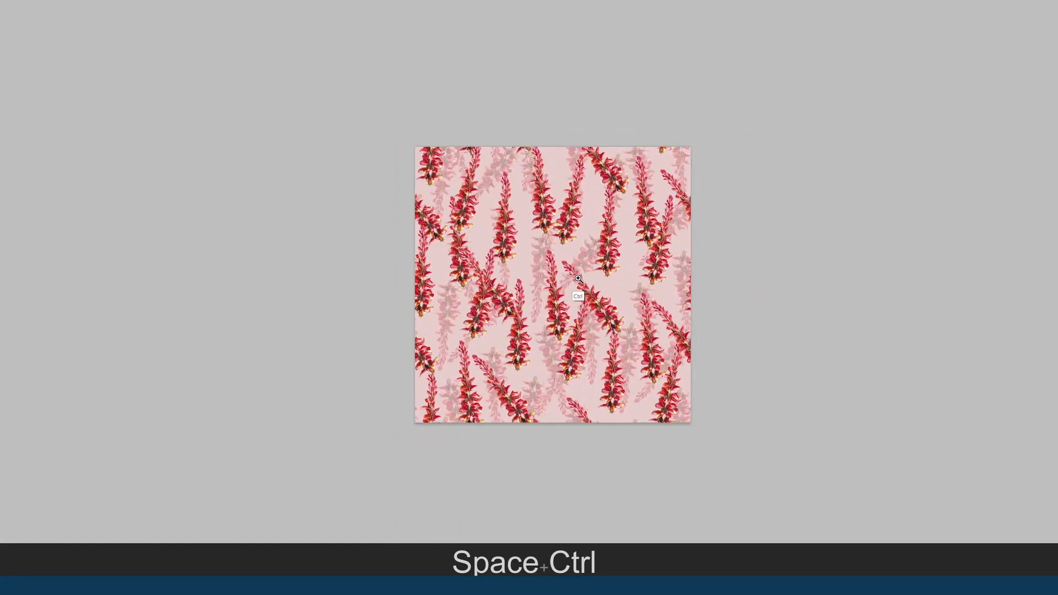
pyautogui.keyDown('ctrl'); pyautogui.click(584, 270); pyautogui.keyUp('ctrl')
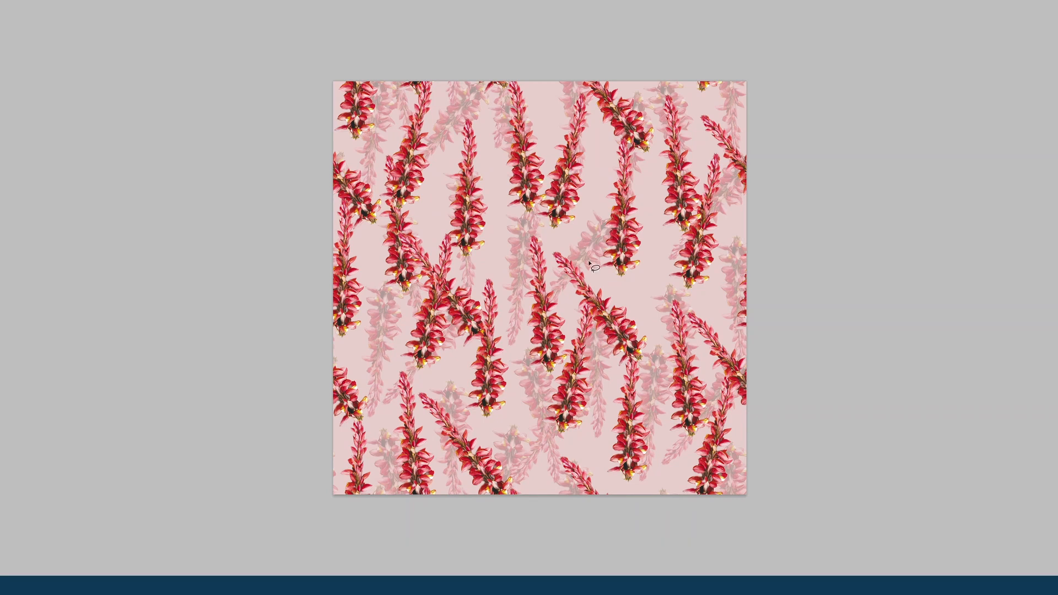
# - Close the flower document 1786-1.tif without saving, and bring the panels back for the brown geometric pattern
pyautogui.press('ctrl')
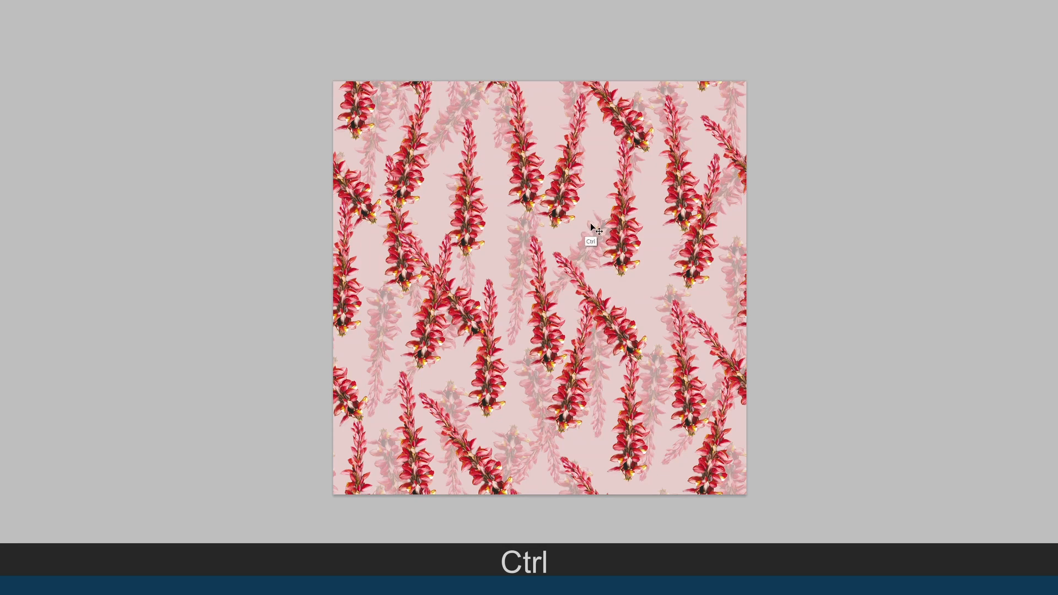
pyautogui.hotkey('ctrl', 'w')
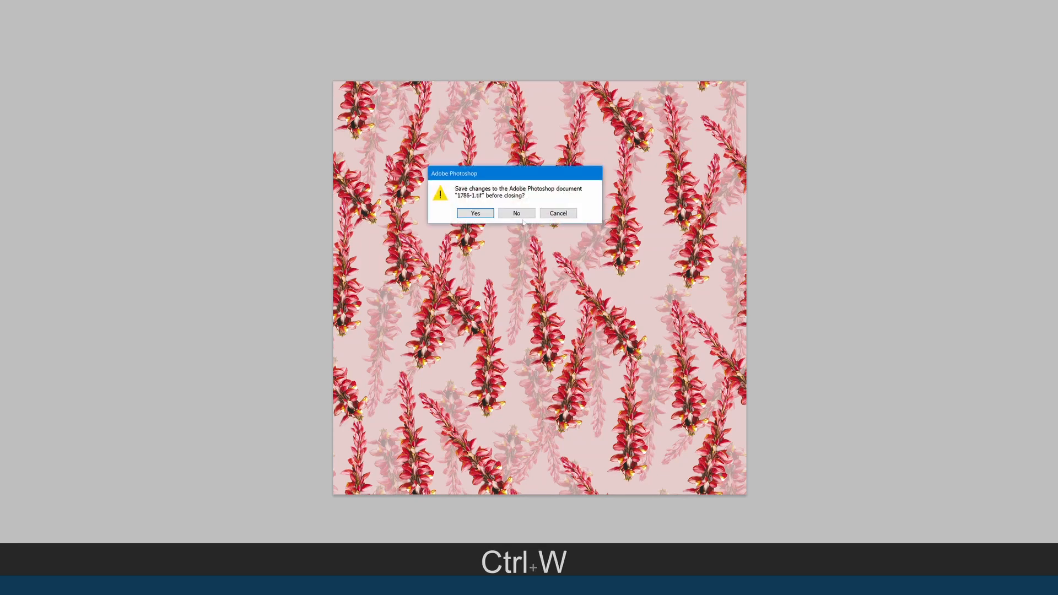
pyautogui.click(518, 214)
pyautogui.press('Tab')
pyautogui.press('space')
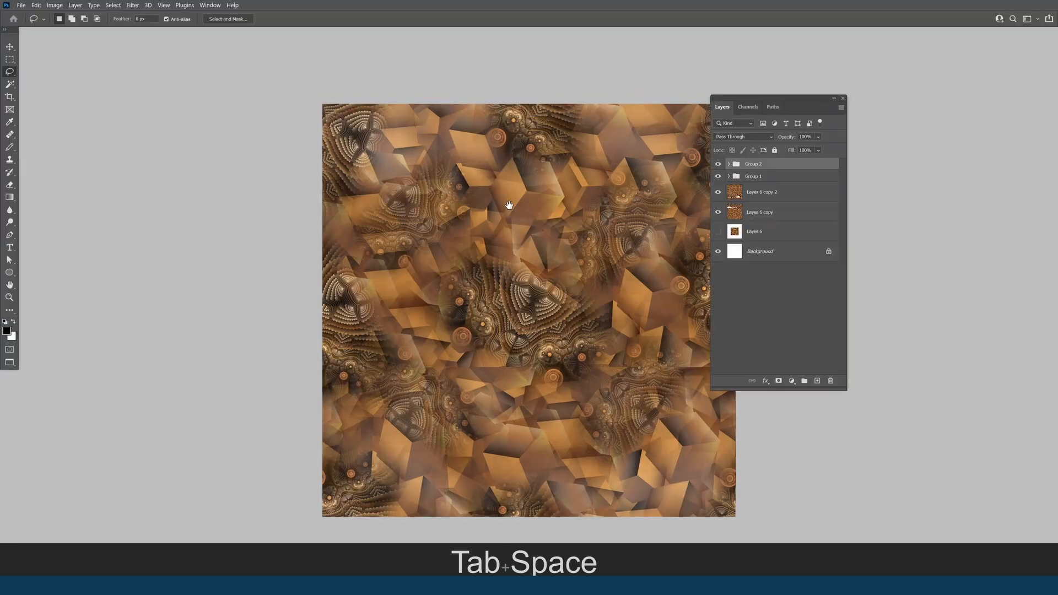
# - Delete the hidden Layer 6, and hide Group 1, Group 2 and Layer 6 copy 2
pyautogui.moveTo(520, 286); pyautogui.dragTo(495, 233)
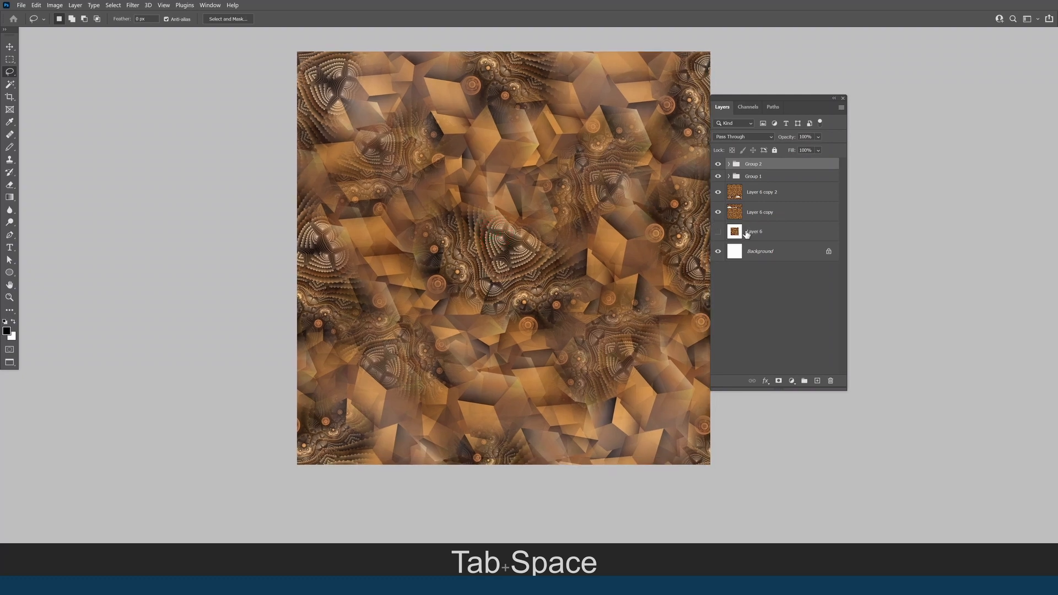
pyautogui.moveTo(746, 234); pyautogui.dragTo(831, 381)
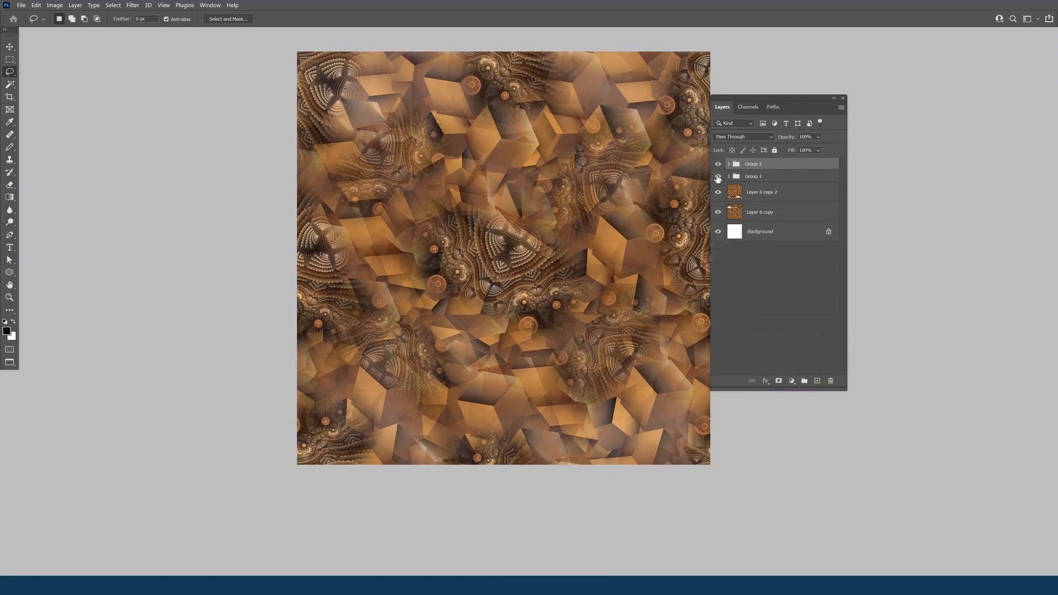
pyautogui.click(717, 176)
pyautogui.click(718, 164)
pyautogui.click(718, 193)
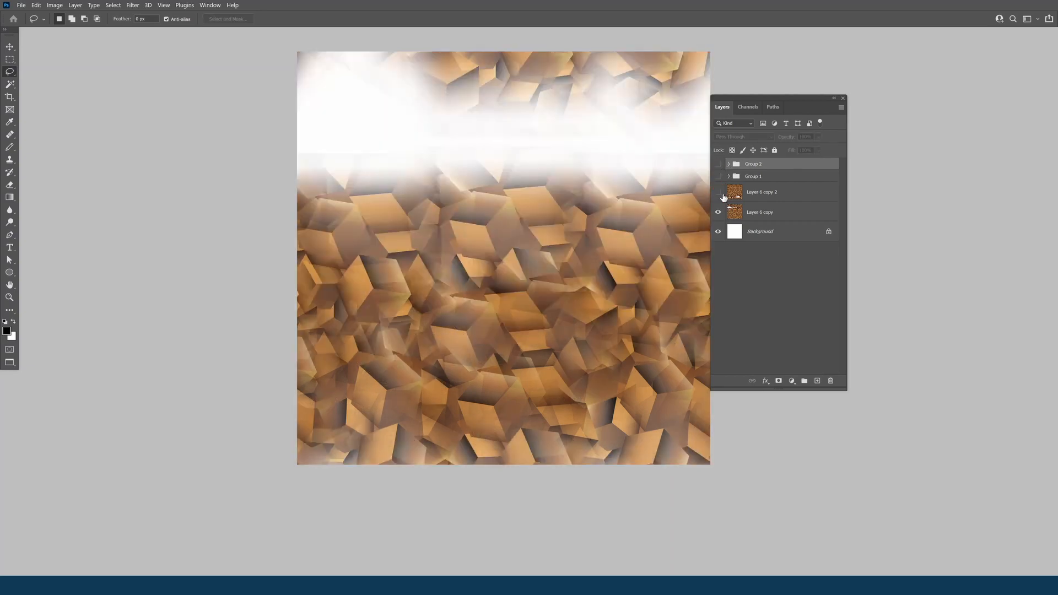
# - Examine Layer 6 copy at full screen, from the faded white band near the tile's upper edge down through the overlapping cubes
pyautogui.moveTo(567, 161); pyautogui.dragTo(500, 246)
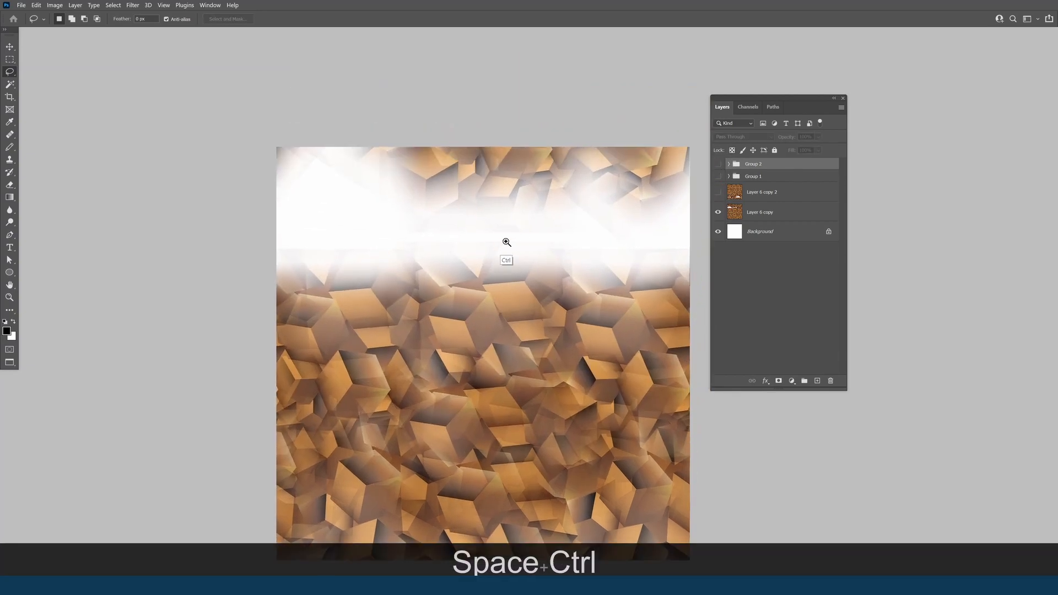
pyautogui.keyDown('ctrl'); pyautogui.click(506, 240); pyautogui.keyUp('ctrl')
pyautogui.keyDown('ctrl'); pyautogui.click(501, 236); pyautogui.keyUp('ctrl')
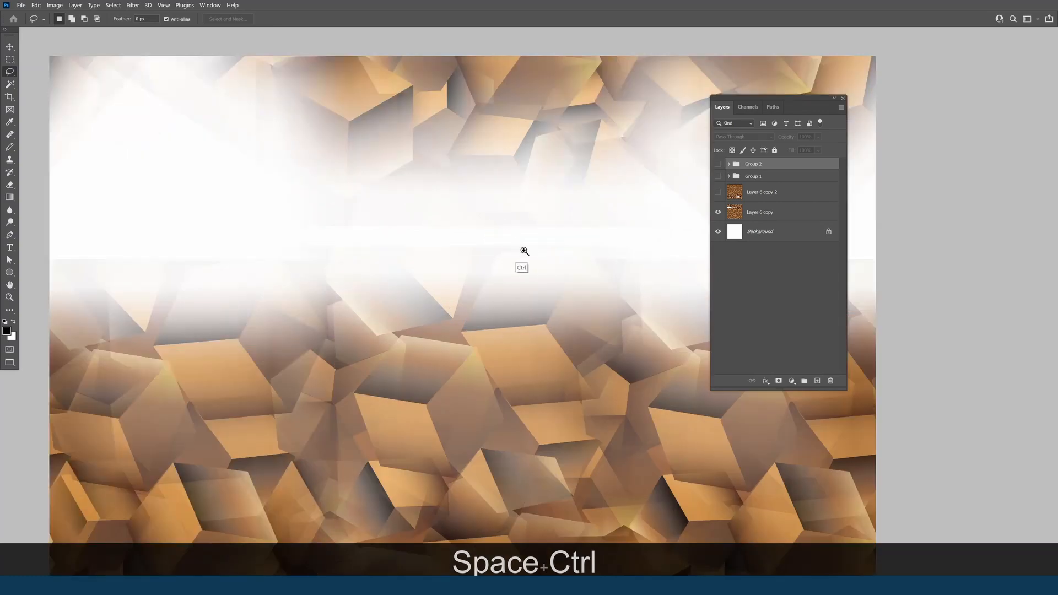
pyautogui.press('Tab')
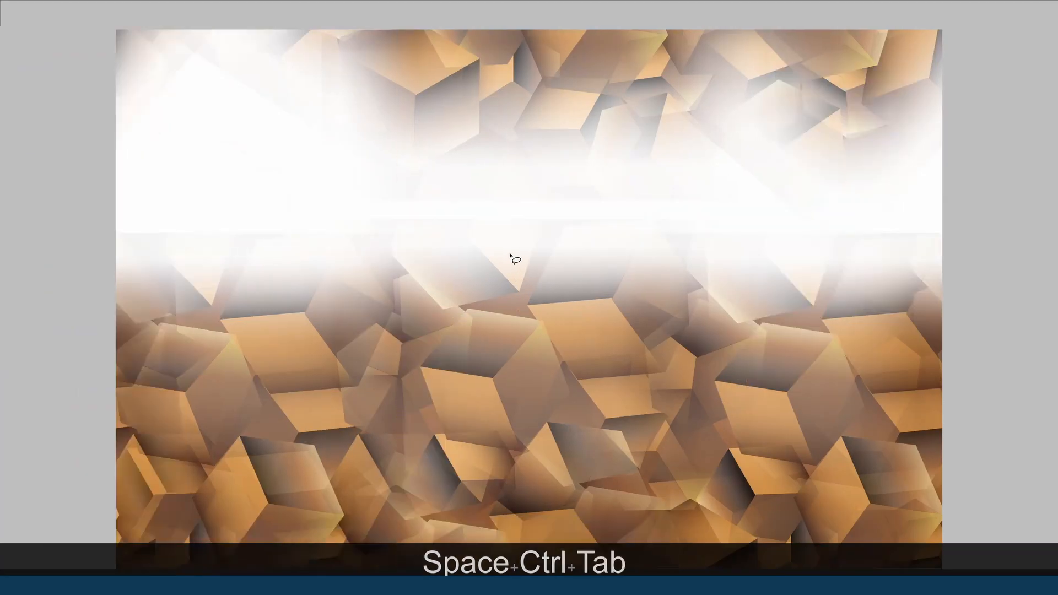
pyautogui.keyDown('ctrl'); pyautogui.click(508, 249); pyautogui.keyUp('ctrl')
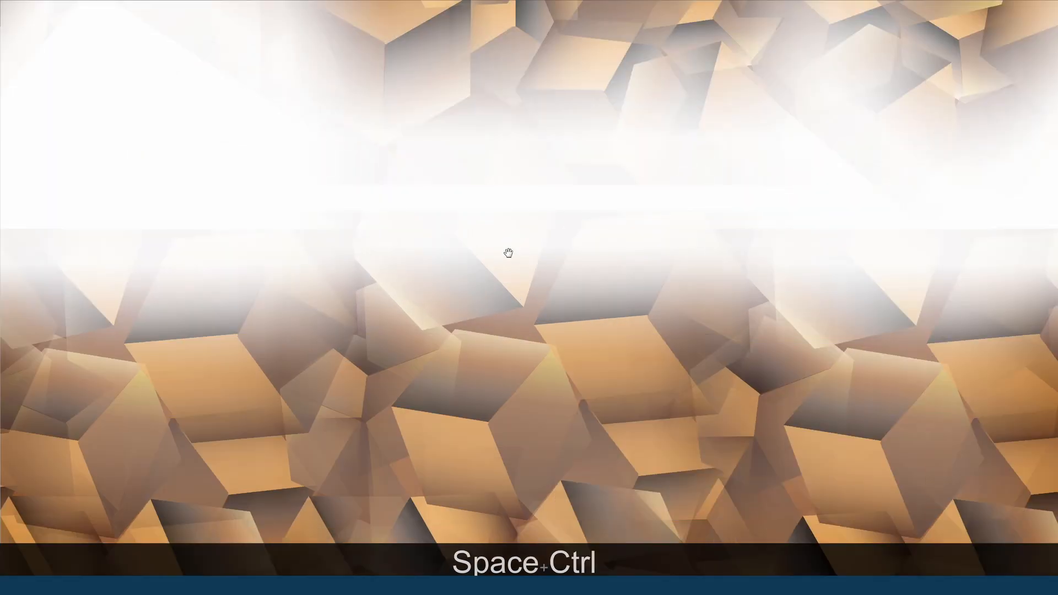
pyautogui.moveTo(516, 199); pyautogui.dragTo(416, 323)
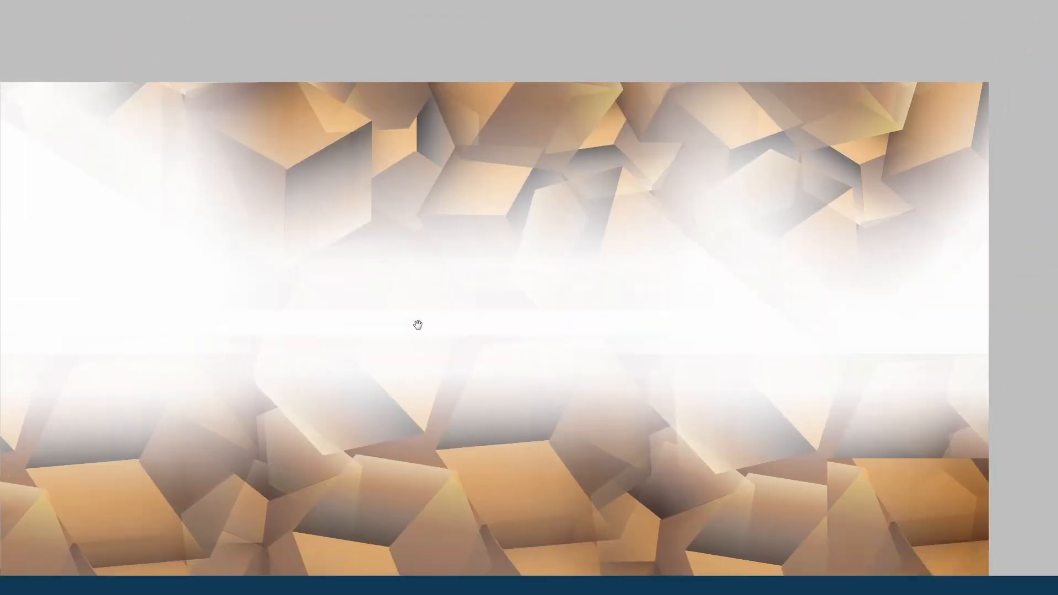
pyautogui.moveTo(305, 276); pyautogui.dragTo(463, 283)
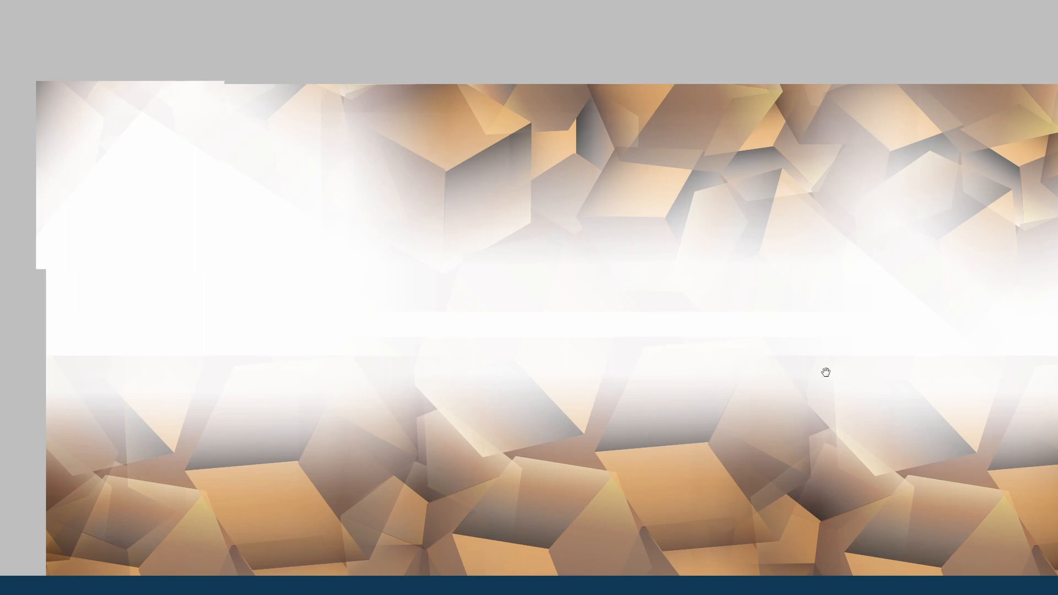
pyautogui.moveTo(825, 371); pyautogui.dragTo(571, 215)
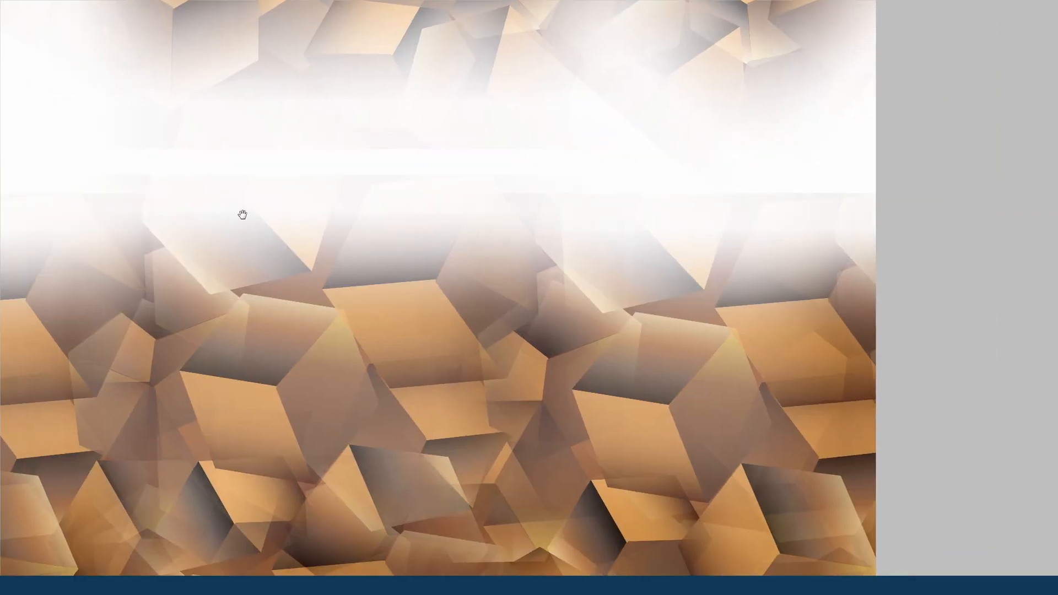
pyautogui.moveTo(241, 215); pyautogui.dragTo(508, 229)
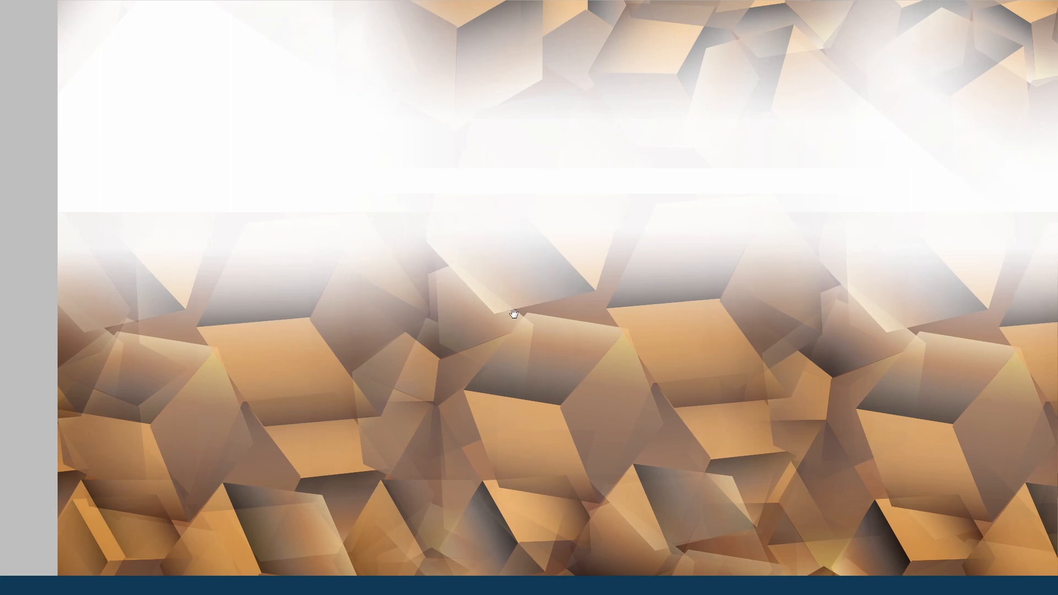
pyautogui.moveTo(513, 314); pyautogui.dragTo(503, 234)
pyautogui.moveTo(510, 310); pyautogui.dragTo(508, 209)
pyautogui.moveTo(515, 291); pyautogui.dragTo(511, 224)
pyautogui.moveTo(828, 242); pyautogui.dragTo(923, 441)
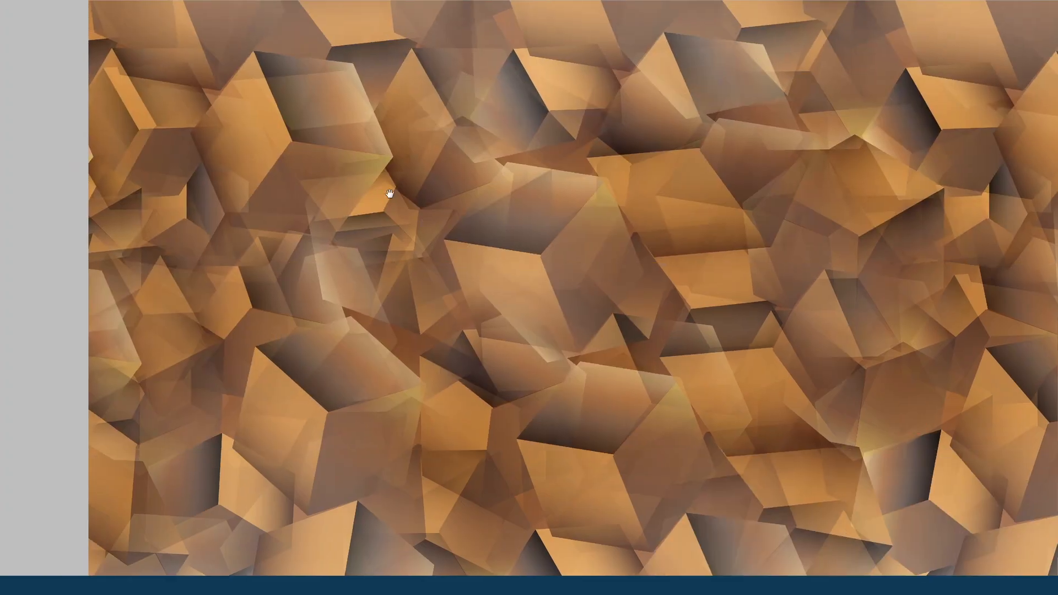
# - Examine the faded white area of Layer 6 copy near the tile's upper-left corner, with and without the panels
pyautogui.moveTo(389, 194); pyautogui.dragTo(411, 527)
pyautogui.moveTo(435, 250); pyautogui.dragTo(408, 345)
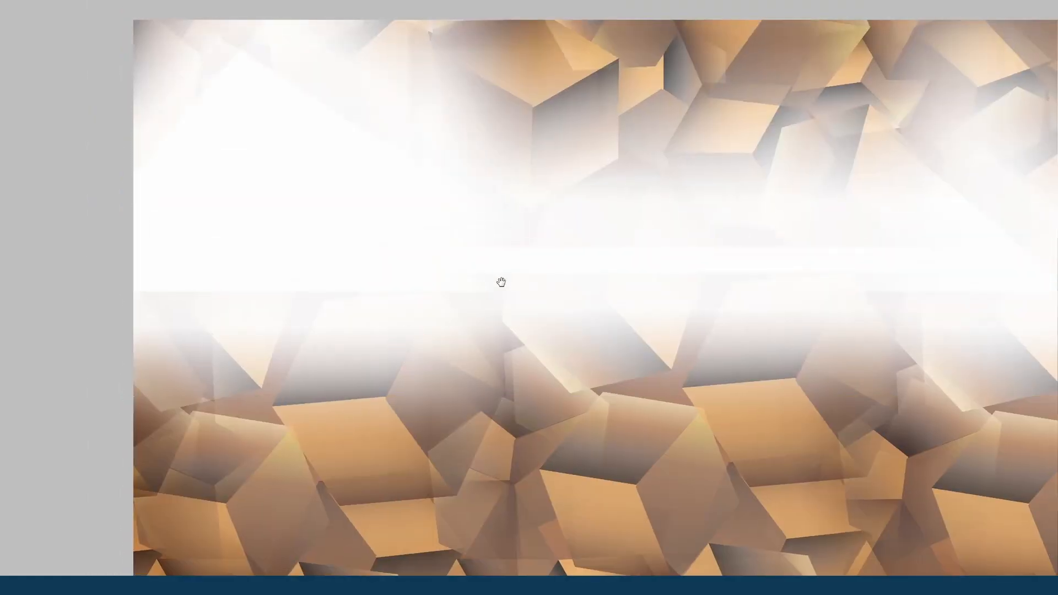
pyautogui.moveTo(463, 309); pyautogui.dragTo(395, 359)
pyautogui.press('Tab')
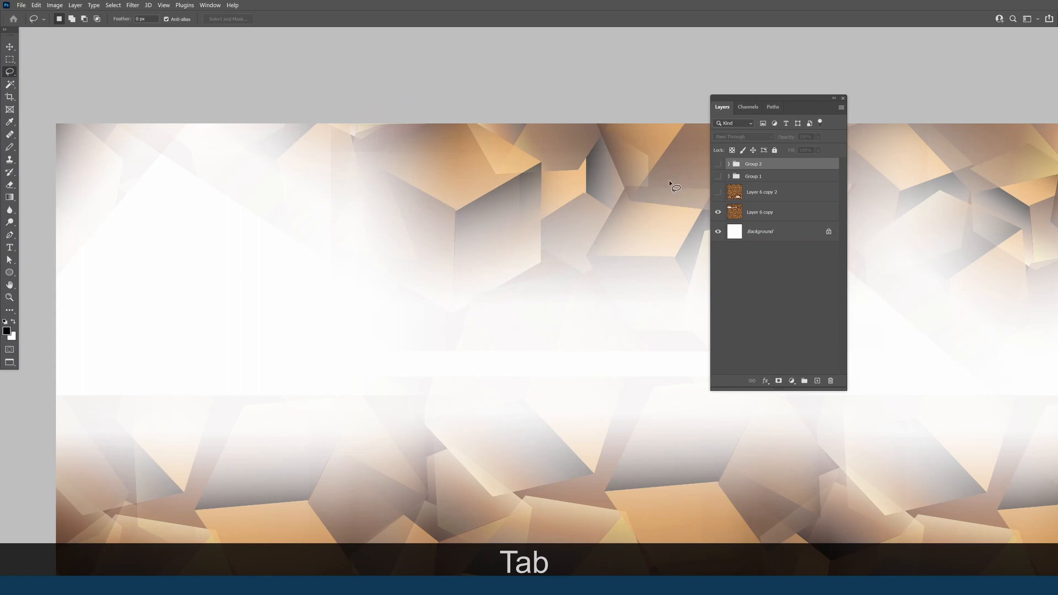
pyautogui.press('Tab')
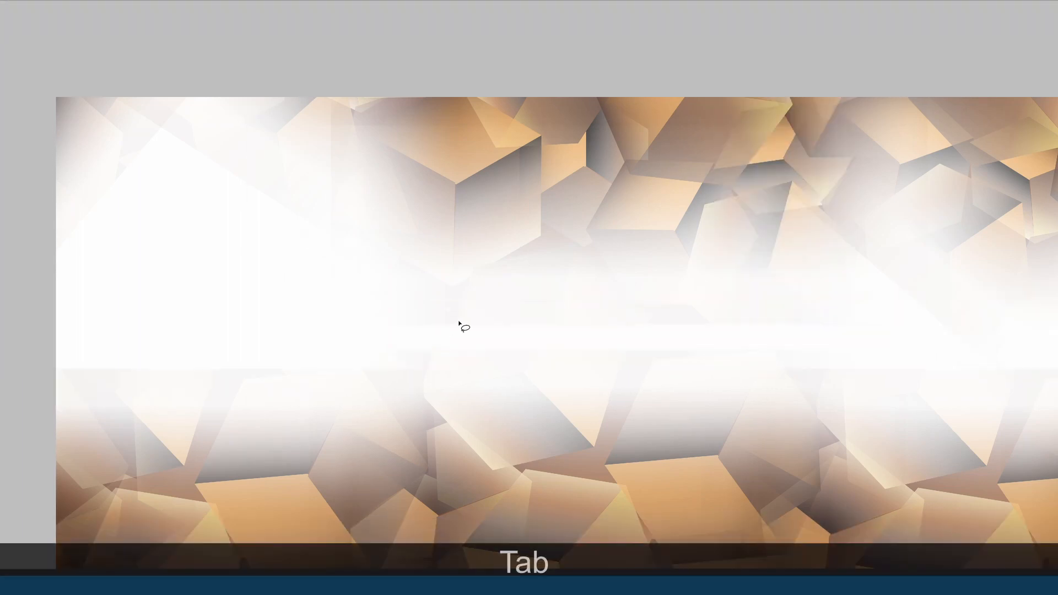
pyautogui.press('space')
pyautogui.moveTo(598, 334); pyautogui.dragTo(561, 291)
pyautogui.press('Tab')
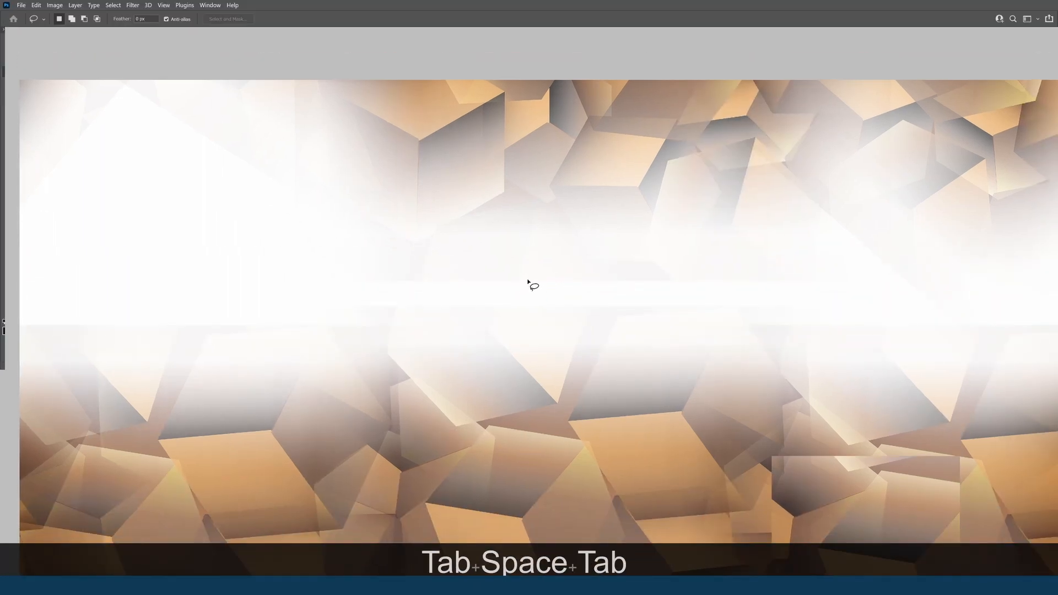
# - Inspect the hard edges of the white band close up across to the tile's right edge, and return to a wider view
pyautogui.press('space')
pyautogui.keyDown('ctrl'); pyautogui.click(518, 317); pyautogui.keyUp('ctrl')
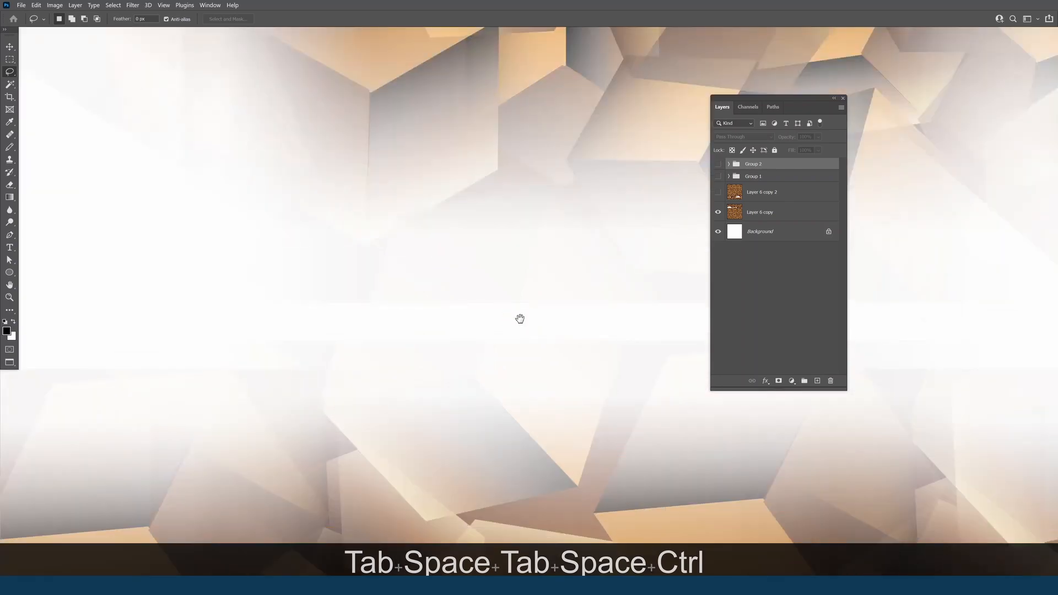
pyautogui.keyDown('ctrl'); pyautogui.click(538, 293); pyautogui.keyUp('ctrl')
pyautogui.press('Tab')
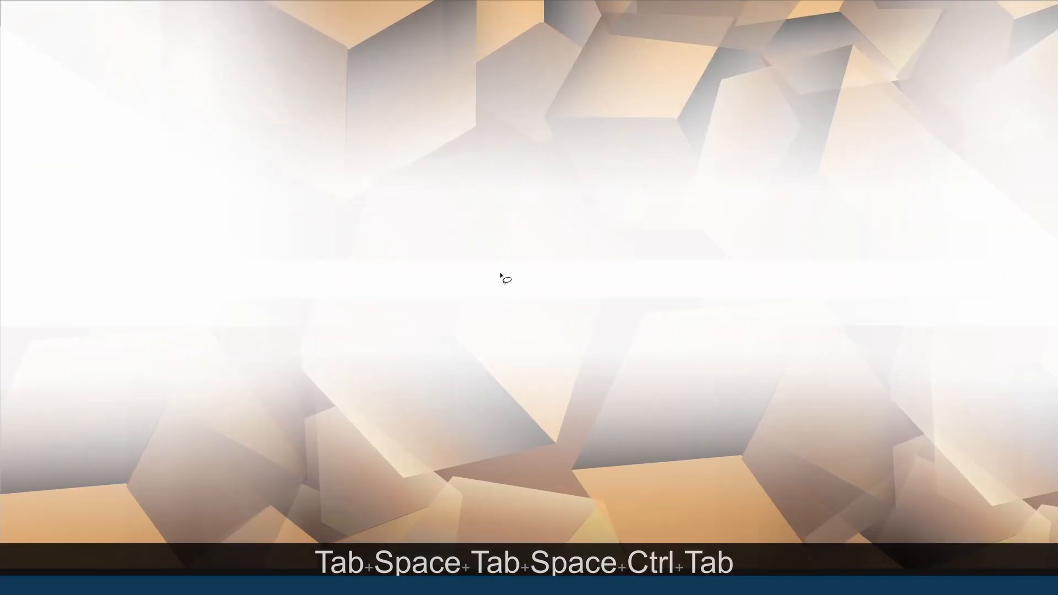
pyautogui.press('space')
pyautogui.moveTo(910, 283); pyautogui.dragTo(507, 290)
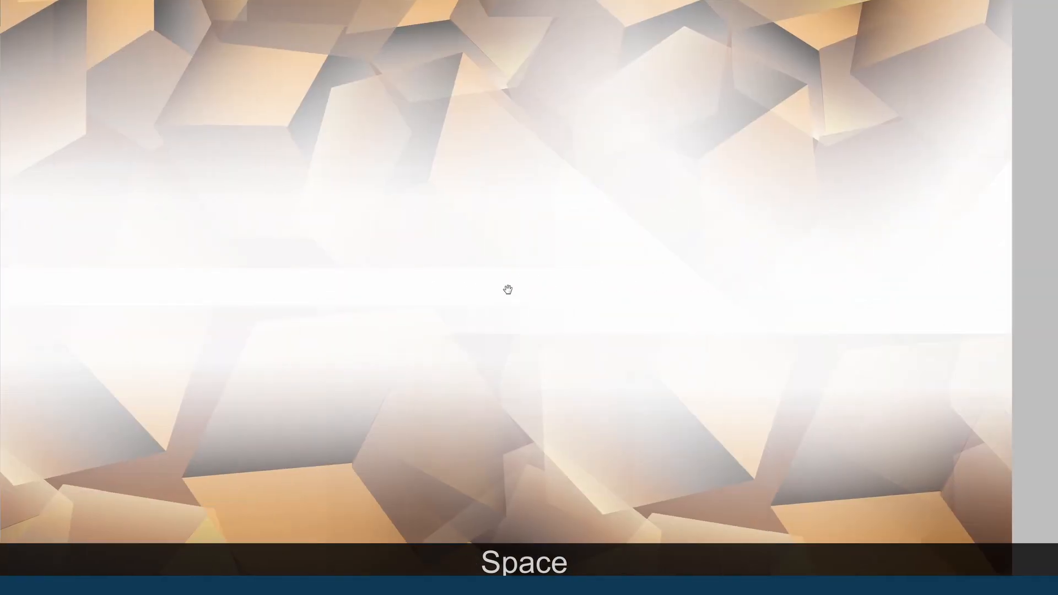
pyautogui.keyDown('ctrl'); pyautogui.click(527, 272); pyautogui.keyUp('ctrl')
pyautogui.click(546, 274)
pyautogui.press('Tab')
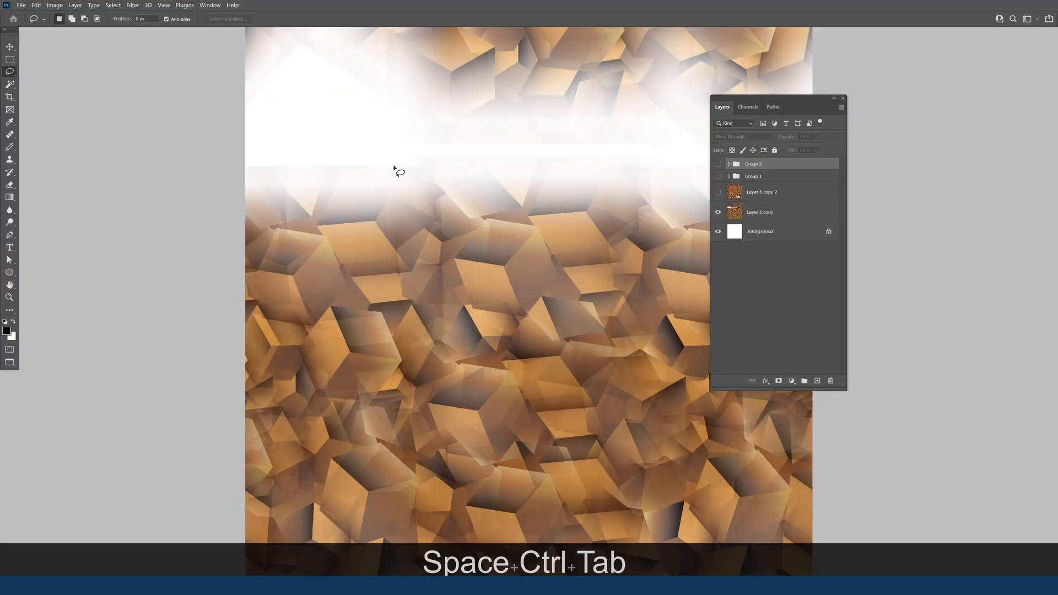
# - View Layer 6 copy 2 on its own with Layer 6 copy hidden, and show both layers together
pyautogui.click(718, 213)
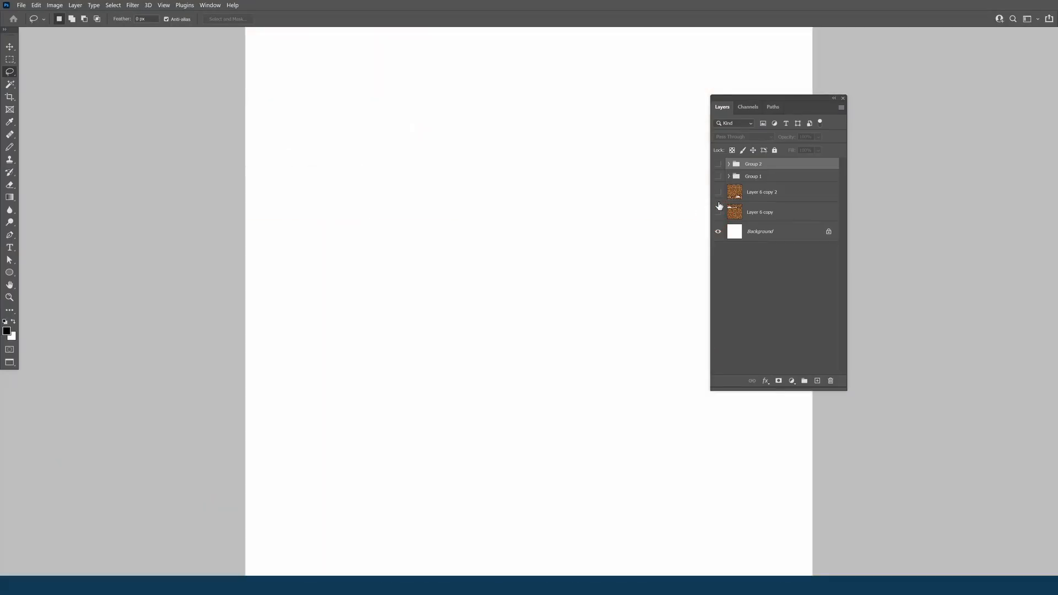
pyautogui.click(719, 191)
pyautogui.press('space')
pyautogui.moveTo(537, 394); pyautogui.dragTo(489, 223)
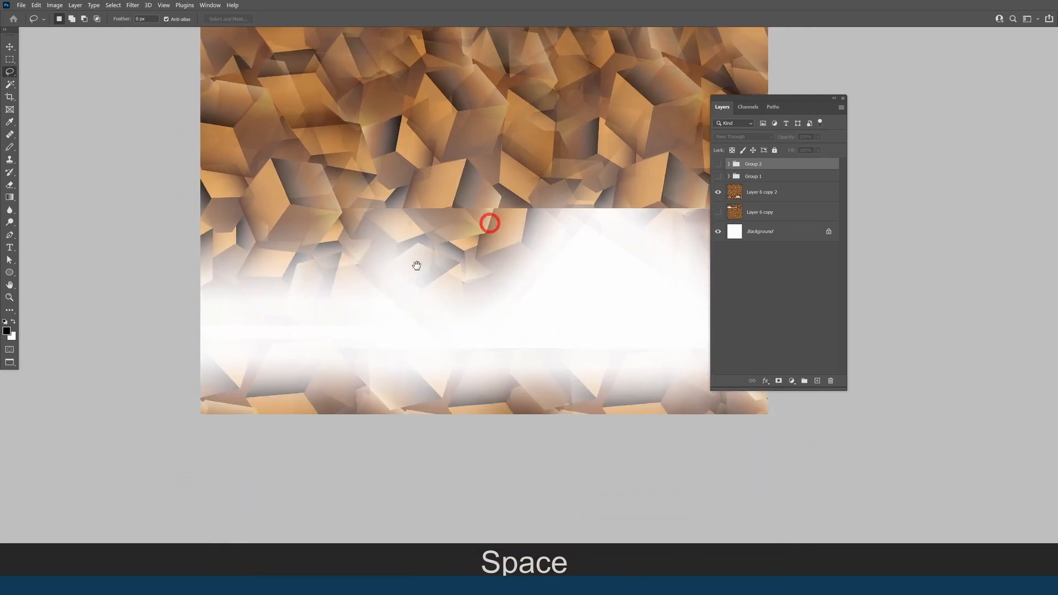
pyautogui.click(718, 212)
# - Examine the horizontal seam across the cubes where the two Layer 6 copies overlap, close up and at full screen
pyautogui.moveTo(593, 183); pyautogui.dragTo(507, 158)
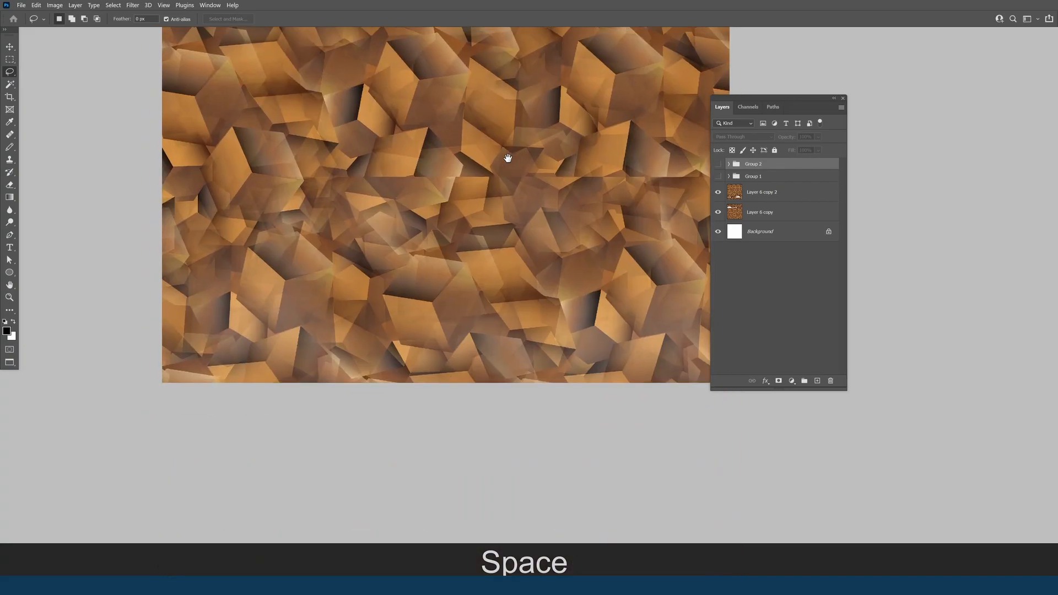
pyautogui.moveTo(254, 107); pyautogui.dragTo(820, 242)
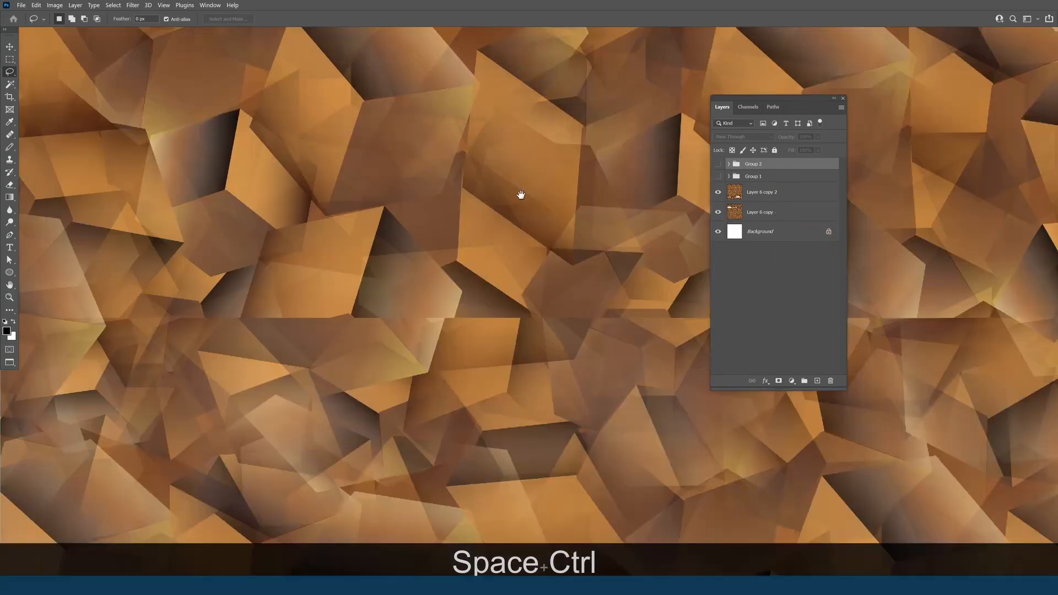
pyautogui.press('Tab')
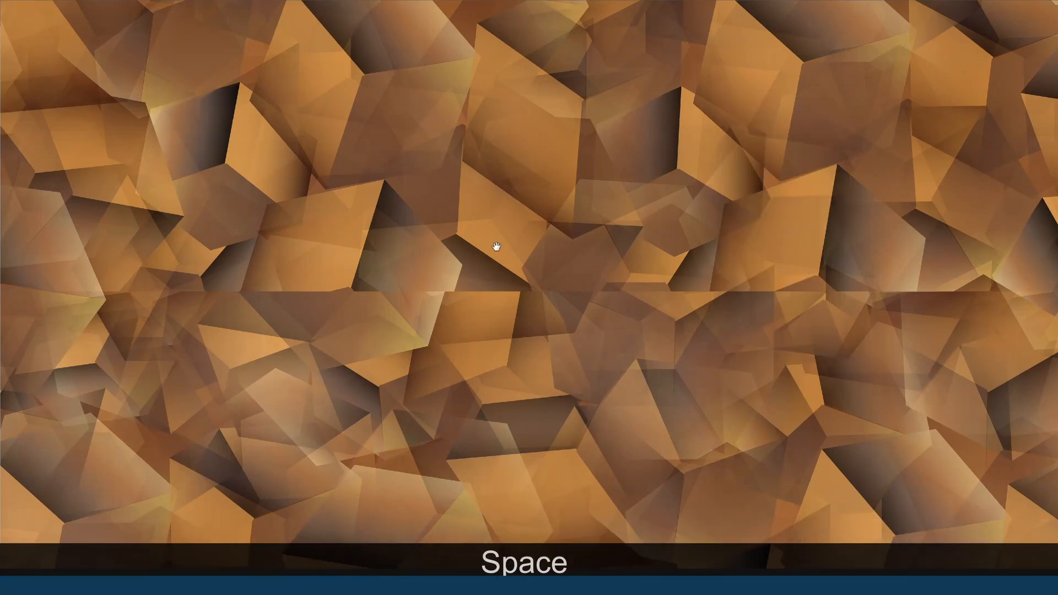
pyautogui.moveTo(510, 305); pyautogui.dragTo(491, 281)
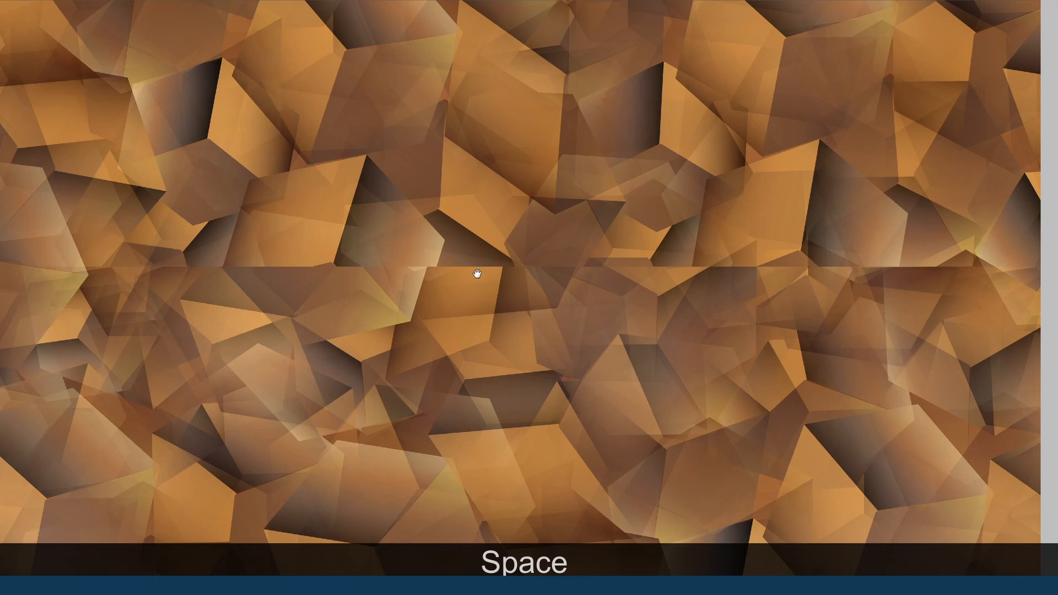
pyautogui.press('Tab')
pyautogui.keyDown('ctrl'); pyautogui.click(450, 298); pyautogui.keyUp('ctrl')
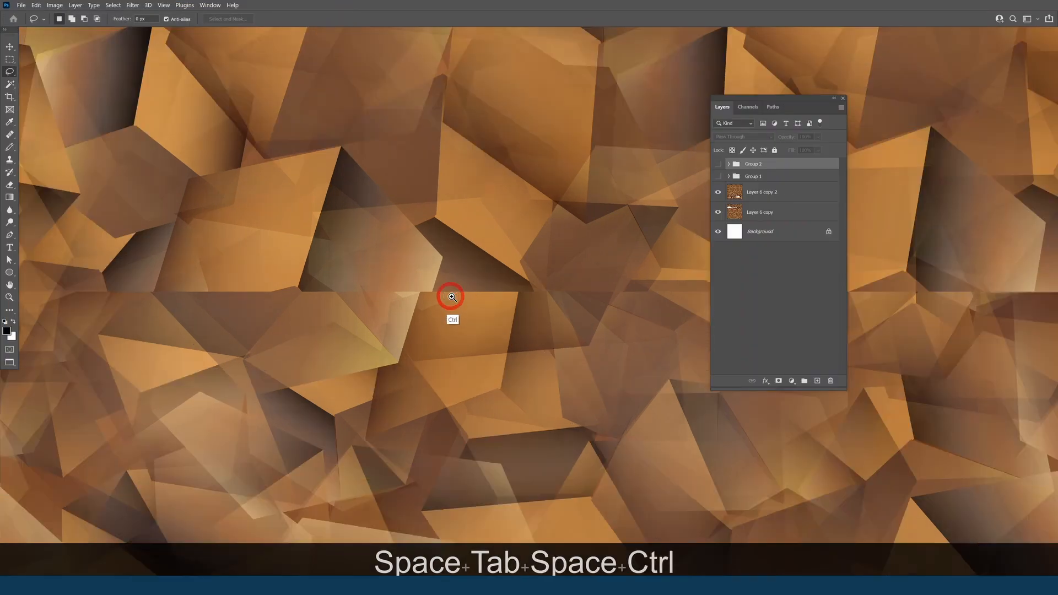
pyautogui.keyDown('ctrl'); pyautogui.click(449, 300); pyautogui.keyUp('ctrl')
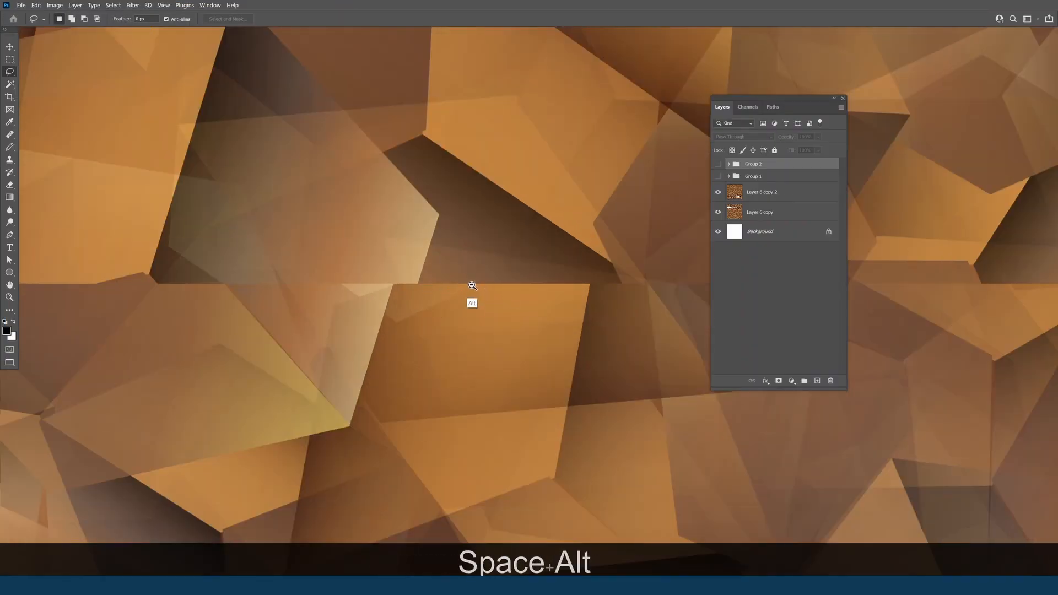
pyautogui.keyDown('alt'); pyautogui.click(475, 289); pyautogui.keyUp('alt')
pyautogui.keyDown('alt'); pyautogui.click(476, 289); pyautogui.keyUp('alt')
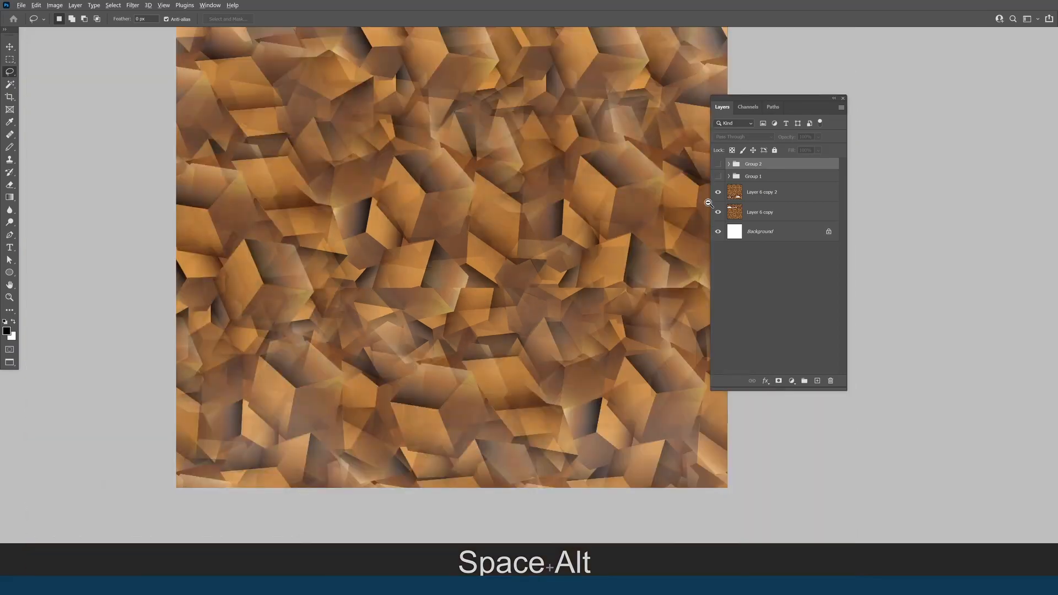
# - Hide Layer 6 copy and Layer 6 copy 2, and show and select Group 1
pyautogui.click(718, 212)
pyautogui.click(718, 192)
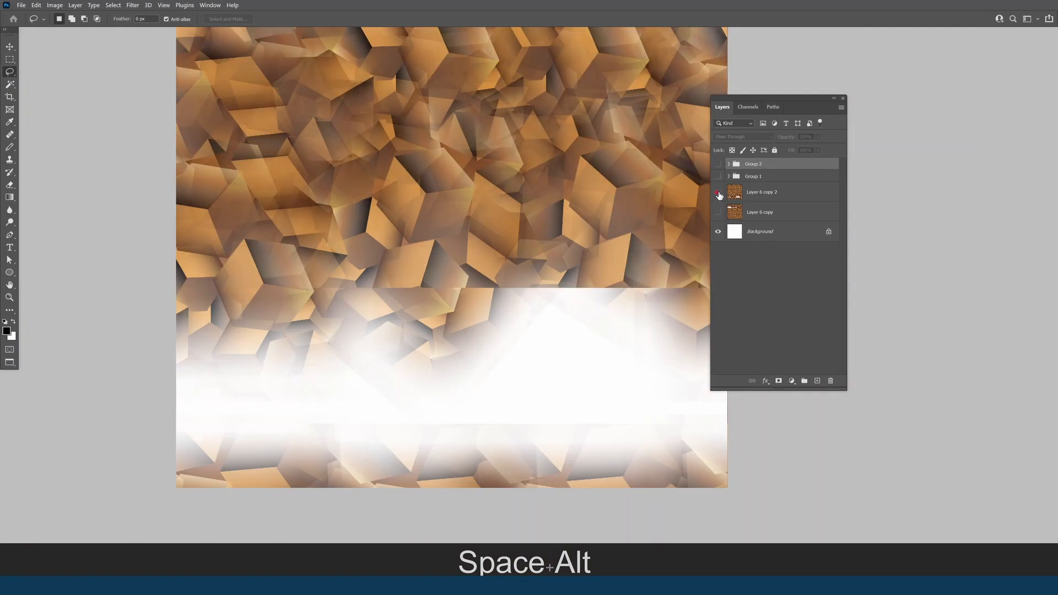
pyautogui.click(718, 176)
pyautogui.click(755, 177)
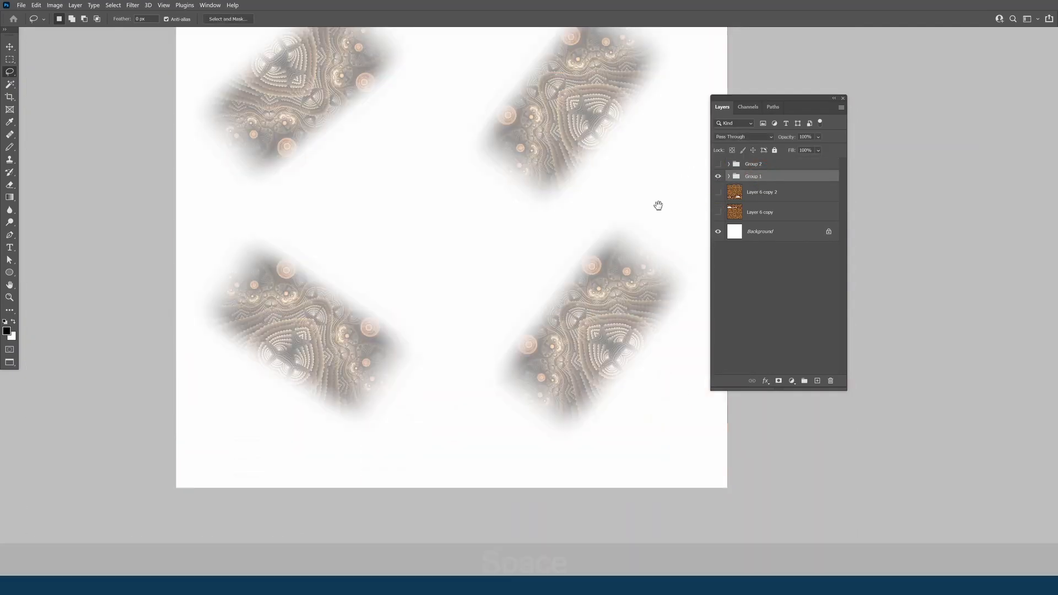
# - Inspect the feathered edges of the lower-left fractal motif in Group 1 close up
pyautogui.moveTo(315, 298); pyautogui.dragTo(381, 279)
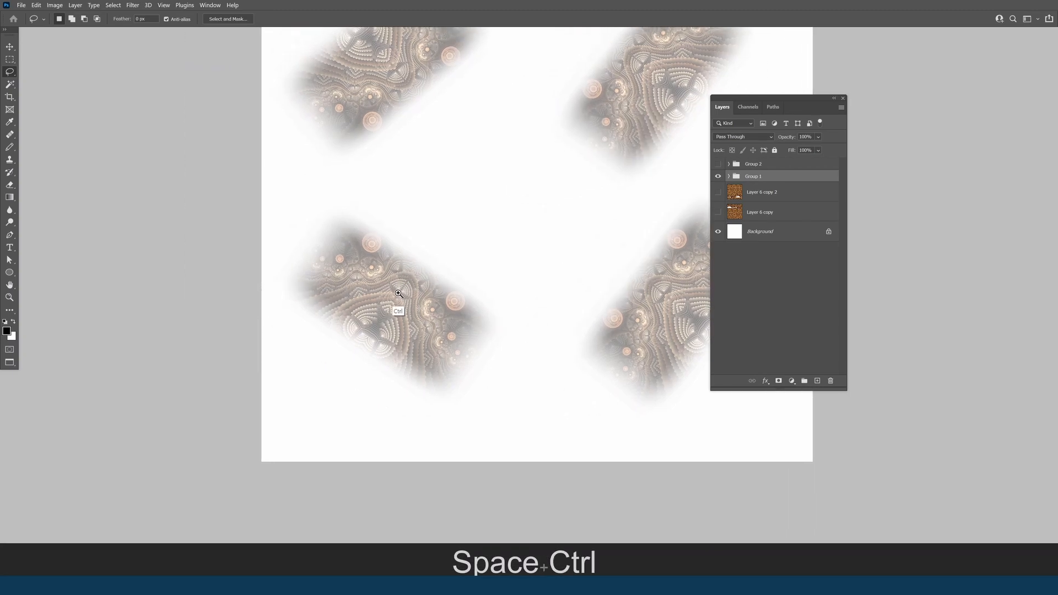
pyautogui.keyDown('ctrl'); pyautogui.click(396, 286); pyautogui.keyUp('ctrl')
pyautogui.keyDown('ctrl'); pyautogui.click(396, 287); pyautogui.keyUp('ctrl')
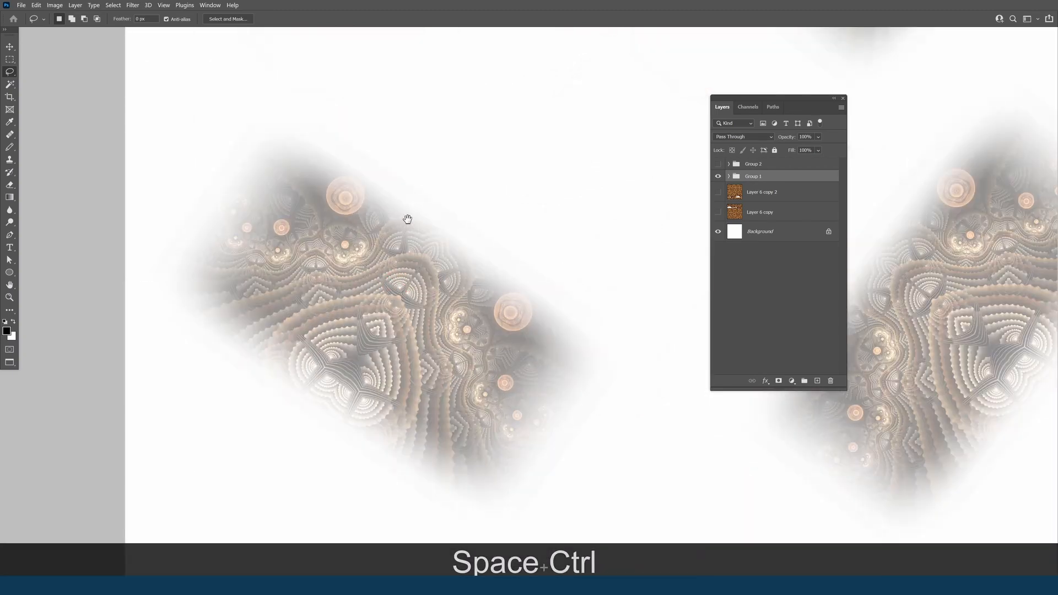
pyautogui.keyDown('ctrl'); pyautogui.click(466, 235); pyautogui.keyUp('ctrl')
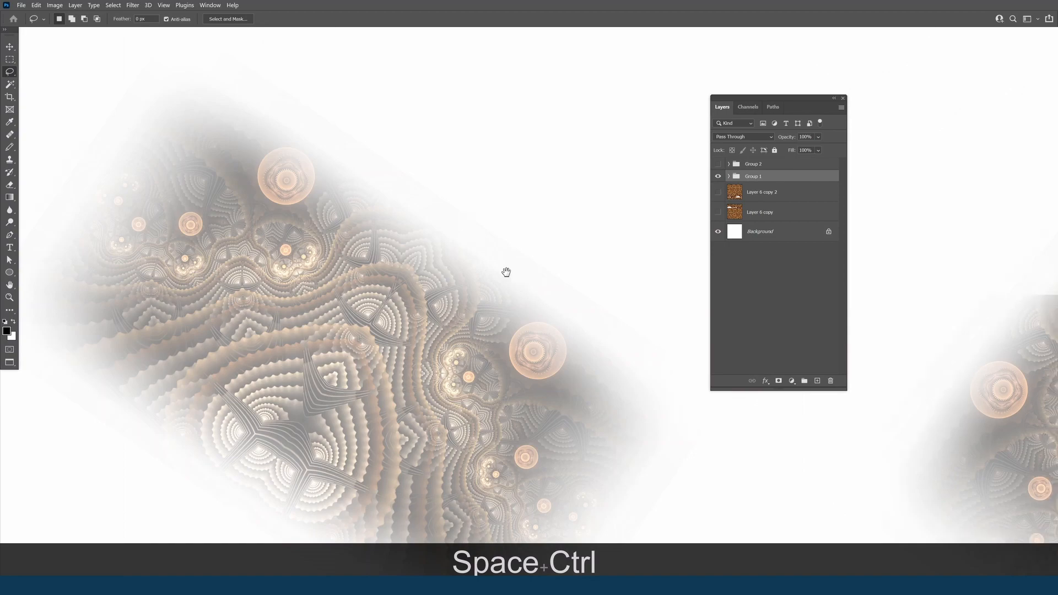
pyautogui.moveTo(503, 272); pyautogui.dragTo(439, 196)
pyautogui.moveTo(469, 298); pyautogui.dragTo(447, 228)
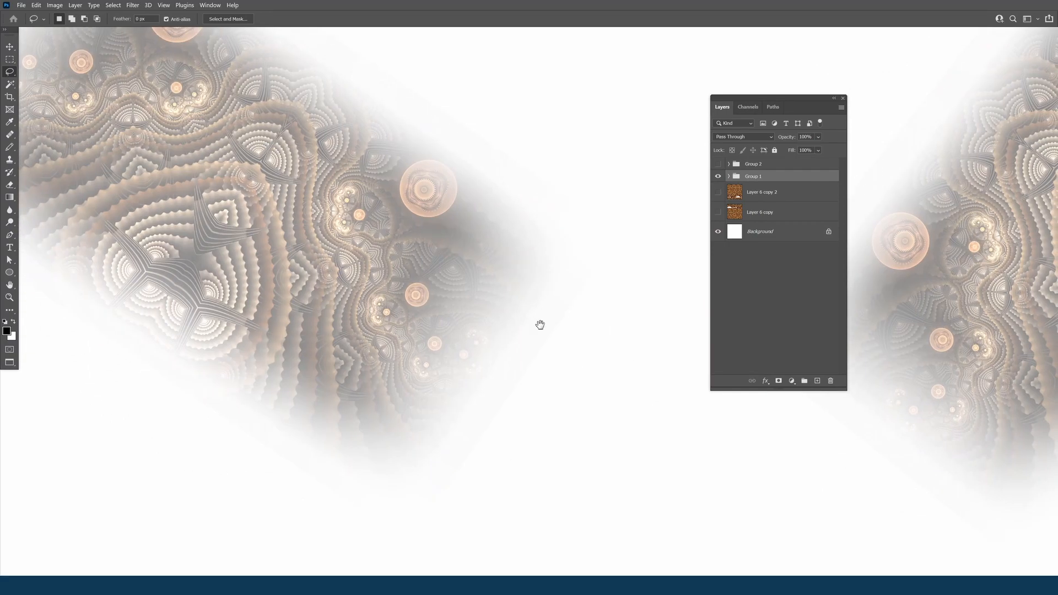
pyautogui.moveTo(267, 104); pyautogui.dragTo(311, 267)
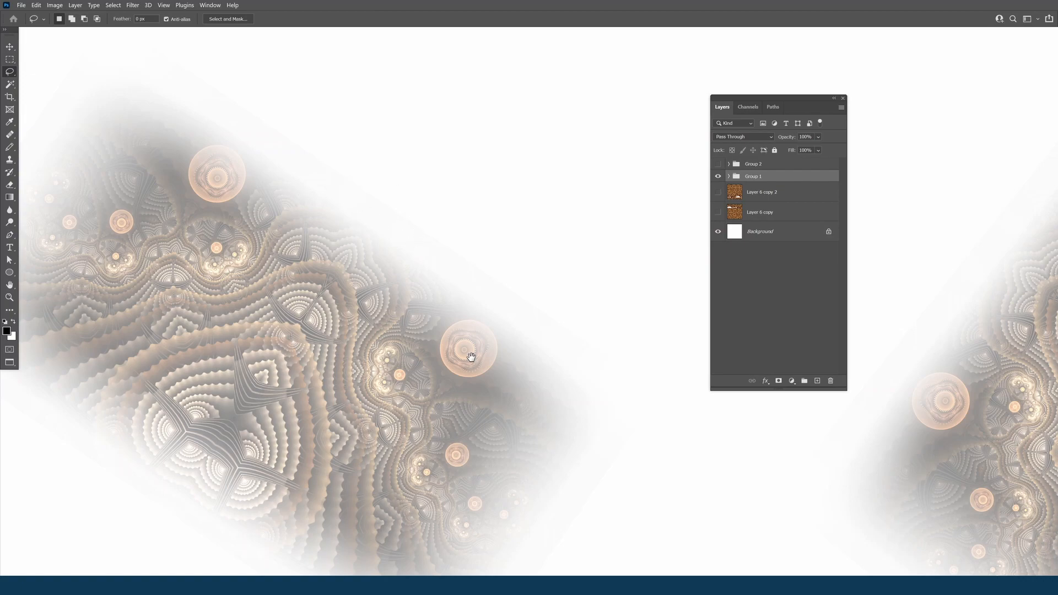
pyautogui.moveTo(454, 415); pyautogui.dragTo(350, 231)
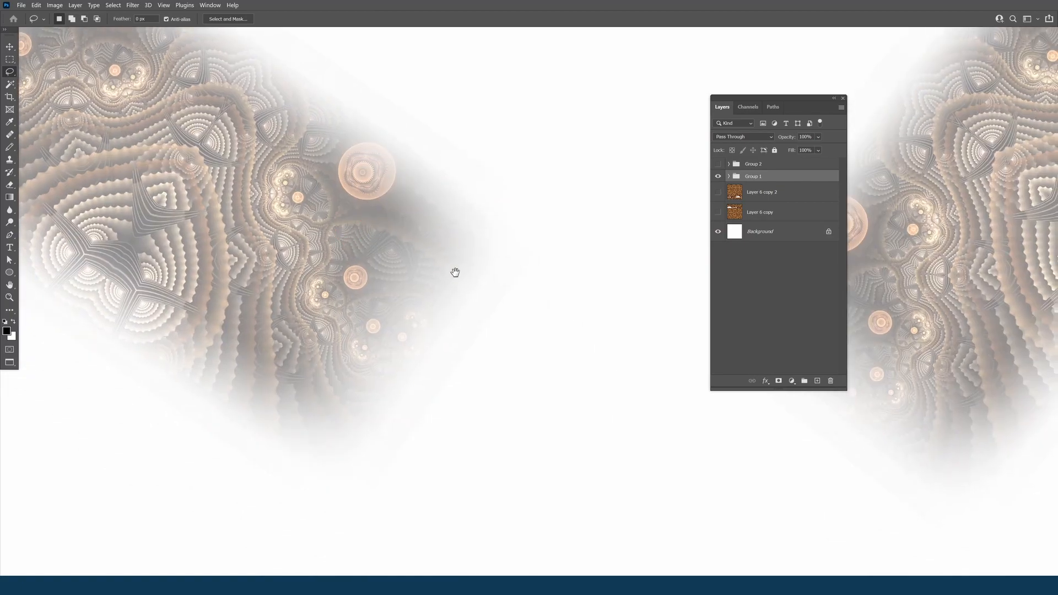
# - Examine how the motif's lower-right corner fades into white, close up and at full screen, and review the whole motif
pyautogui.press('space')
pyautogui.moveTo(444, 284); pyautogui.dragTo(487, 232)
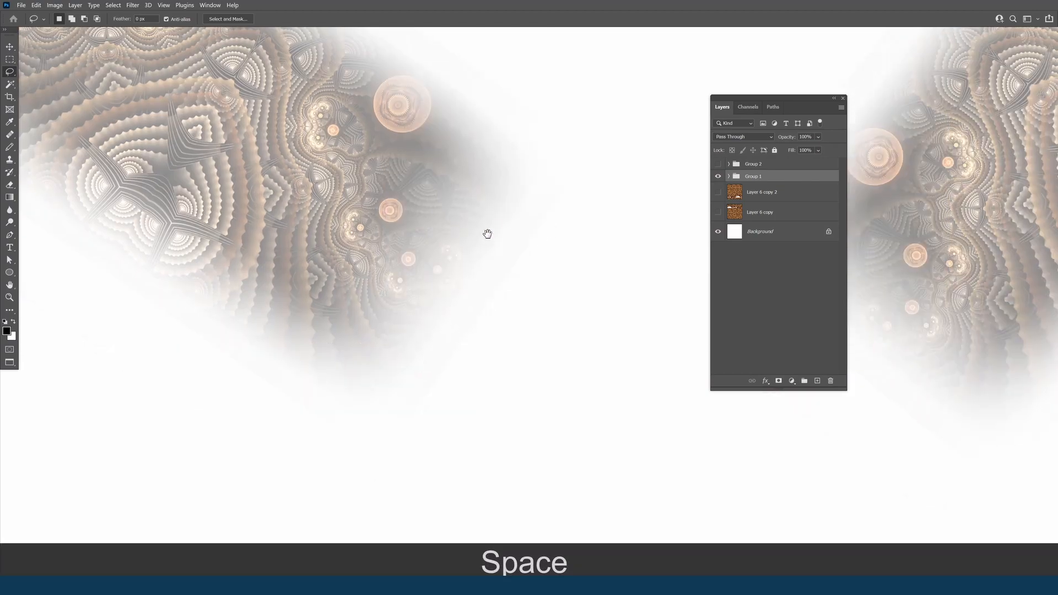
pyautogui.press('ctrl')
pyautogui.click(477, 274)
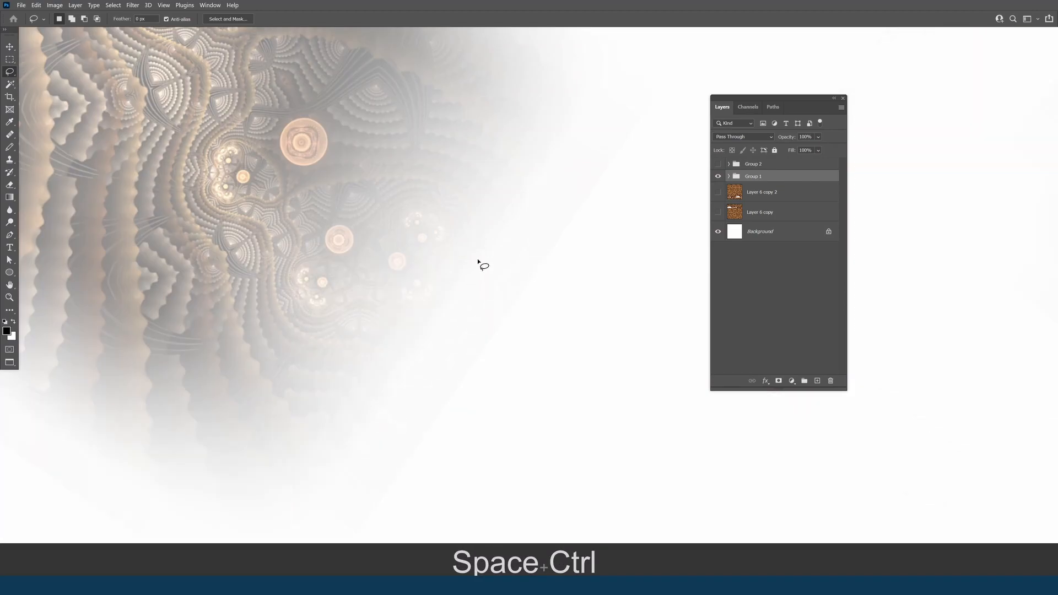
pyautogui.press('Tab')
pyautogui.keyDown('alt'); pyautogui.click(489, 276); pyautogui.keyUp('alt')
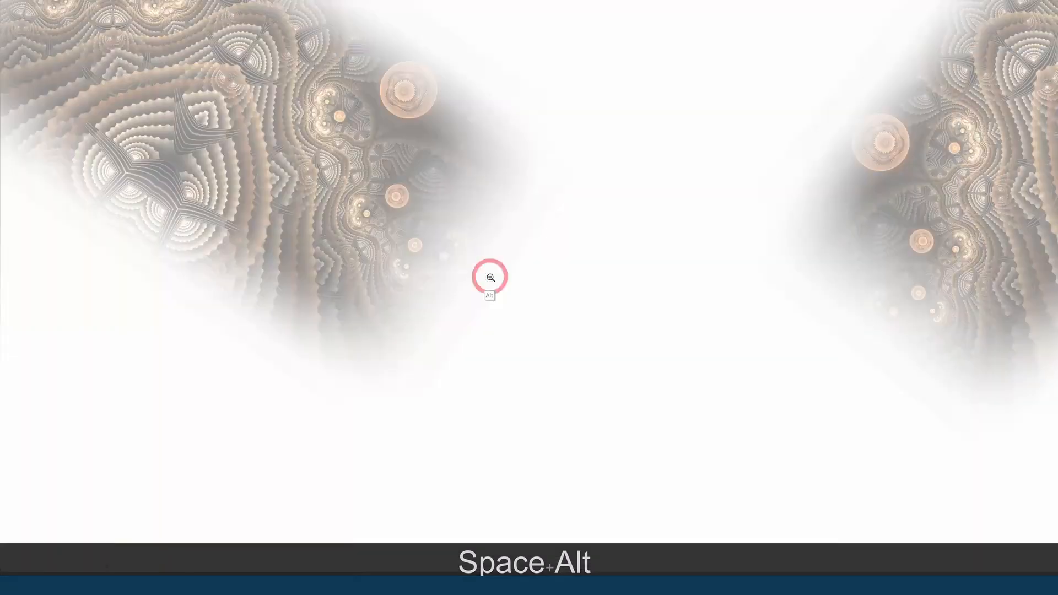
pyautogui.keyDown('alt'); pyautogui.click(486, 274); pyautogui.keyUp('alt')
pyautogui.hotkey('alt', 'Tab')
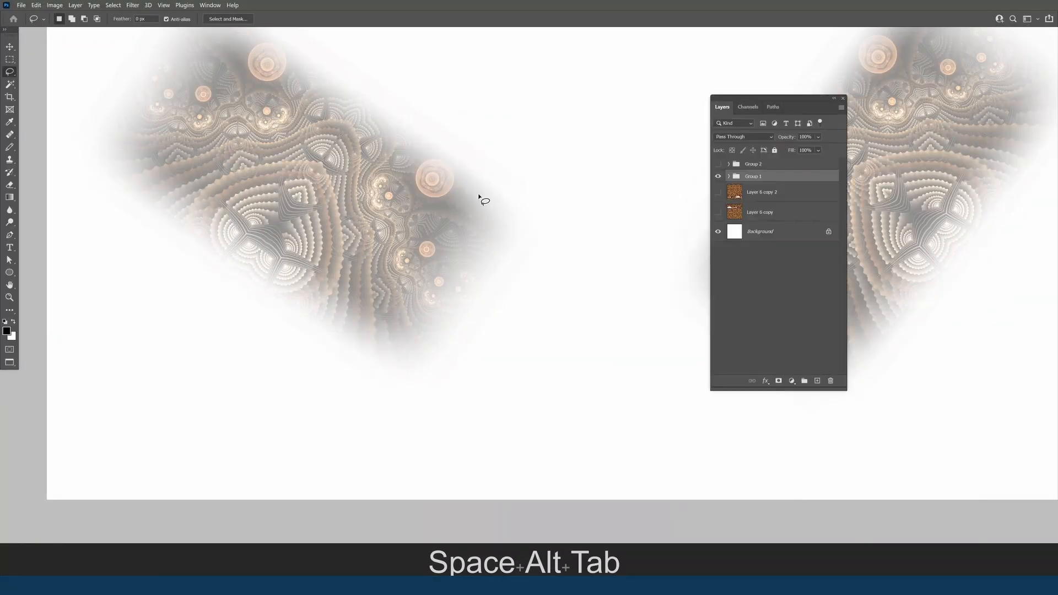
pyautogui.moveTo(332, 126); pyautogui.dragTo(354, 312)
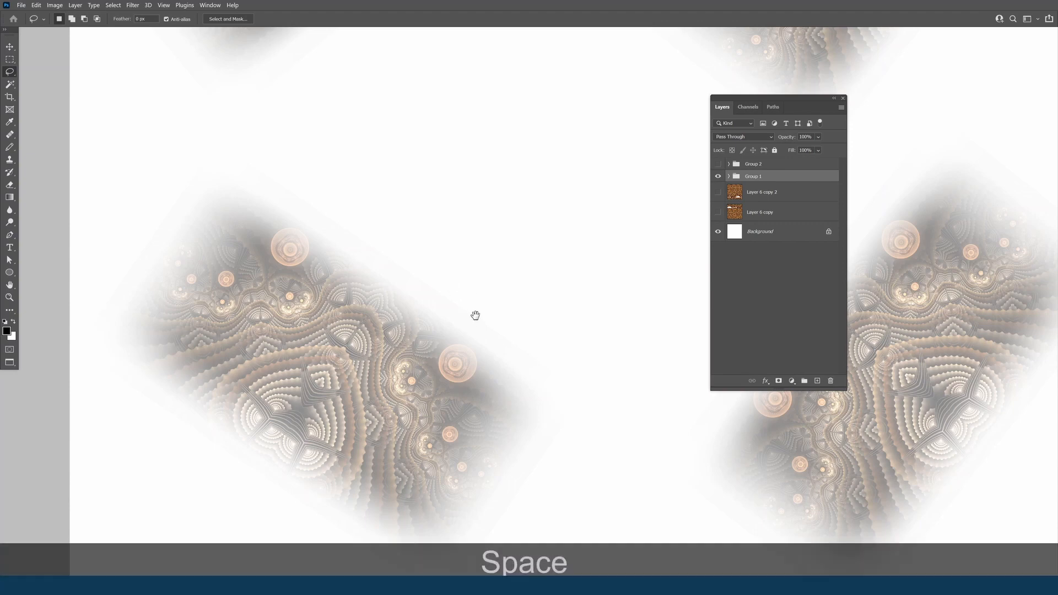
pyautogui.moveTo(475, 314); pyautogui.dragTo(461, 267)
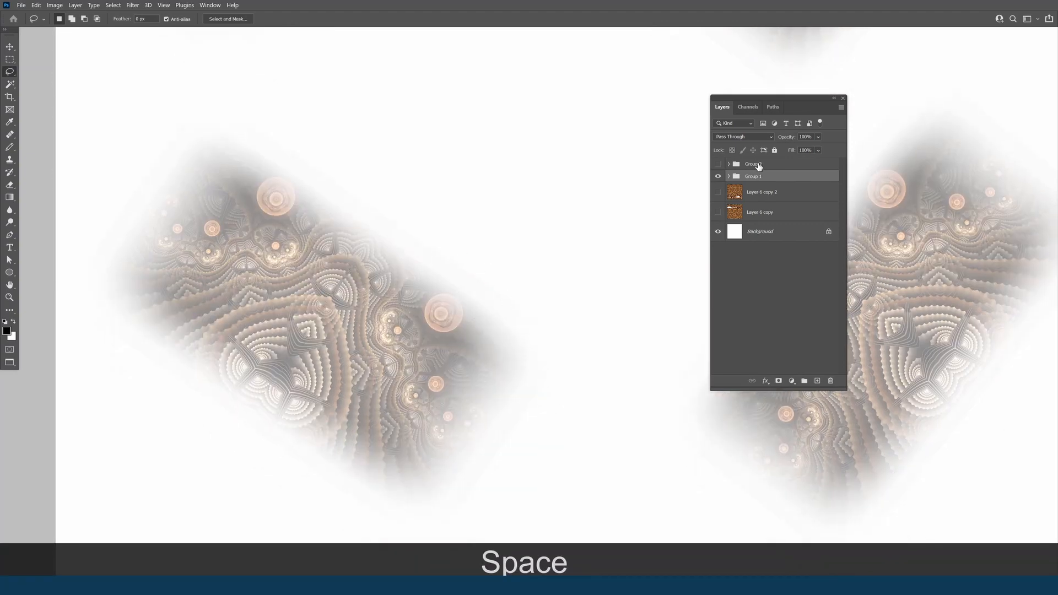
# - Show Group 2 over Group 1, and make both Layer 6 copies visible again to review the whole pattern
pyautogui.click(717, 164)
pyautogui.keyDown('alt'); pyautogui.click(476, 226); pyautogui.keyUp('alt')
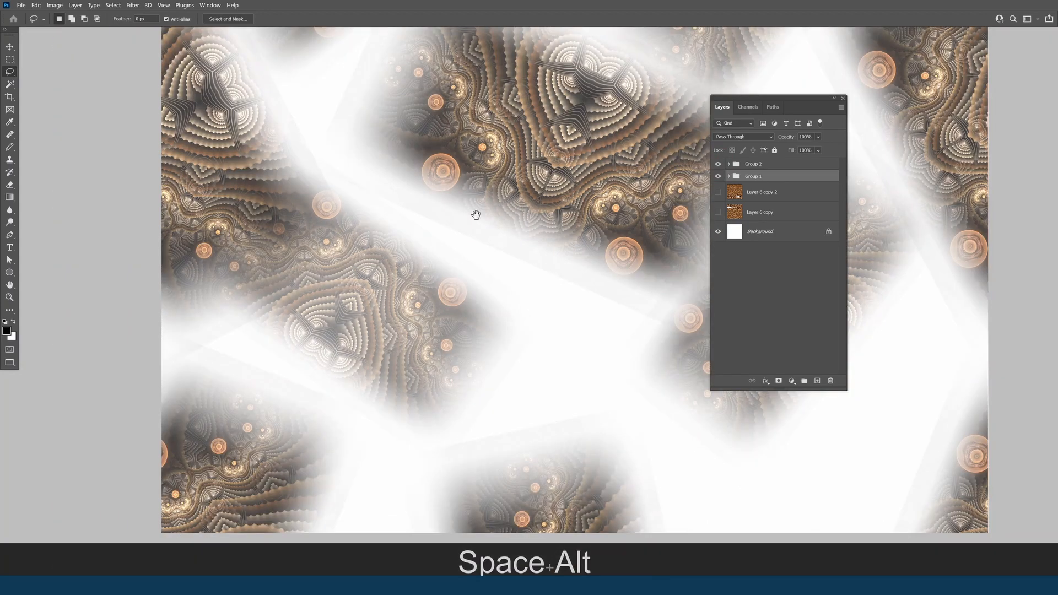
pyautogui.moveTo(508, 225); pyautogui.dragTo(408, 386)
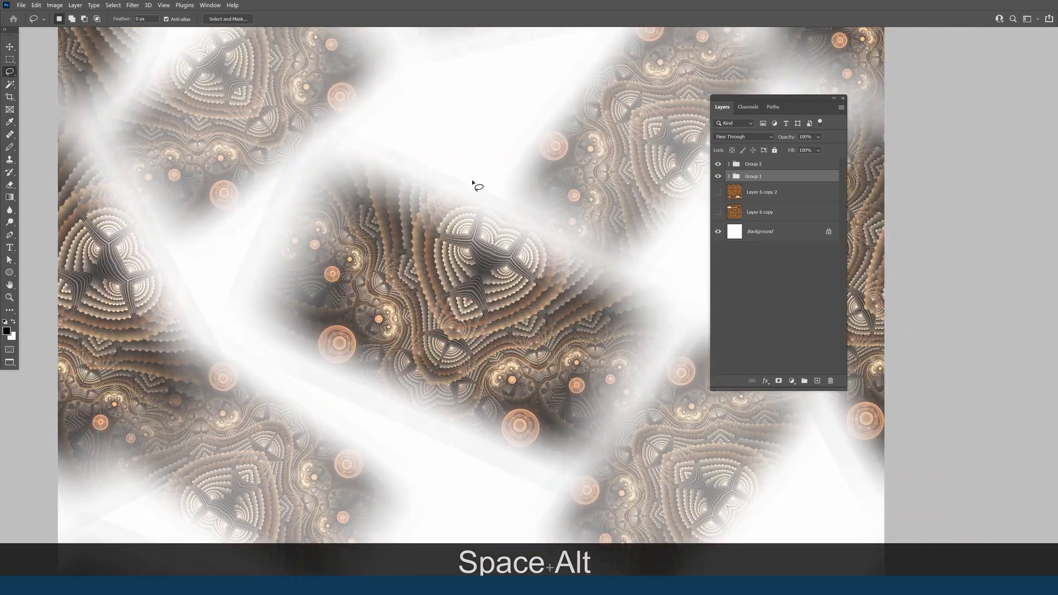
pyautogui.moveTo(544, 291); pyautogui.dragTo(410, 267)
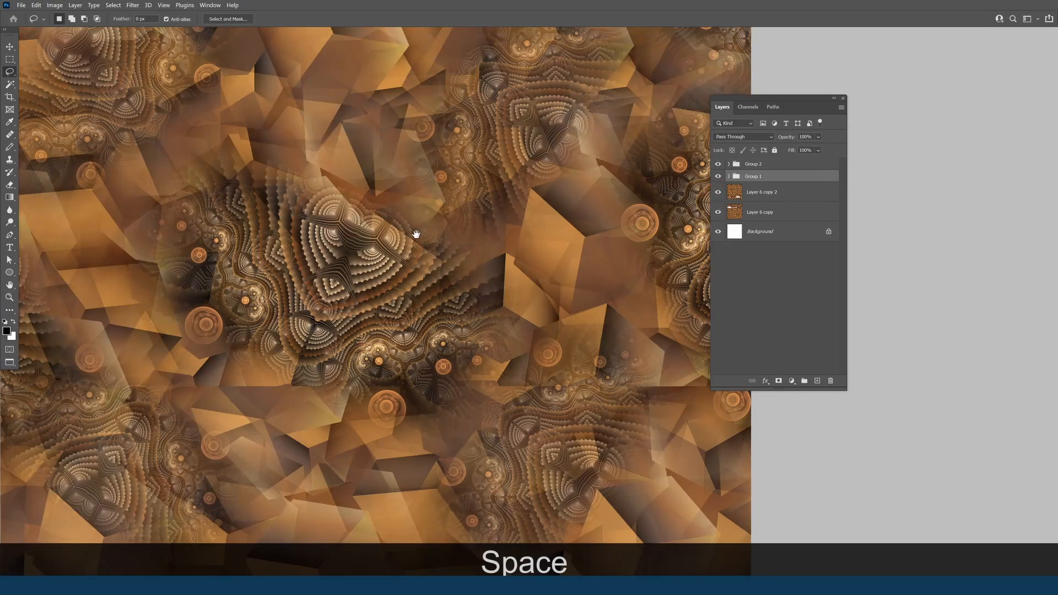
pyautogui.keyDown('alt'); pyautogui.click(418, 243); pyautogui.keyUp('alt')
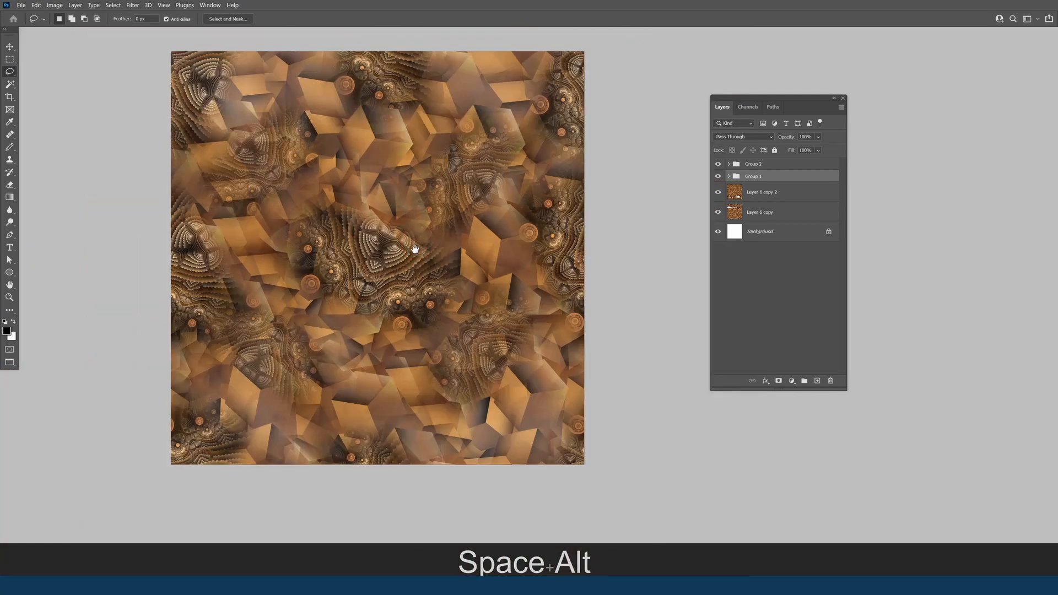
# - Switch to the radhika 123.psd flower pattern and change it to the full-screen view with the menu bar
pyautogui.moveTo(392, 247); pyautogui.dragTo(441, 243)
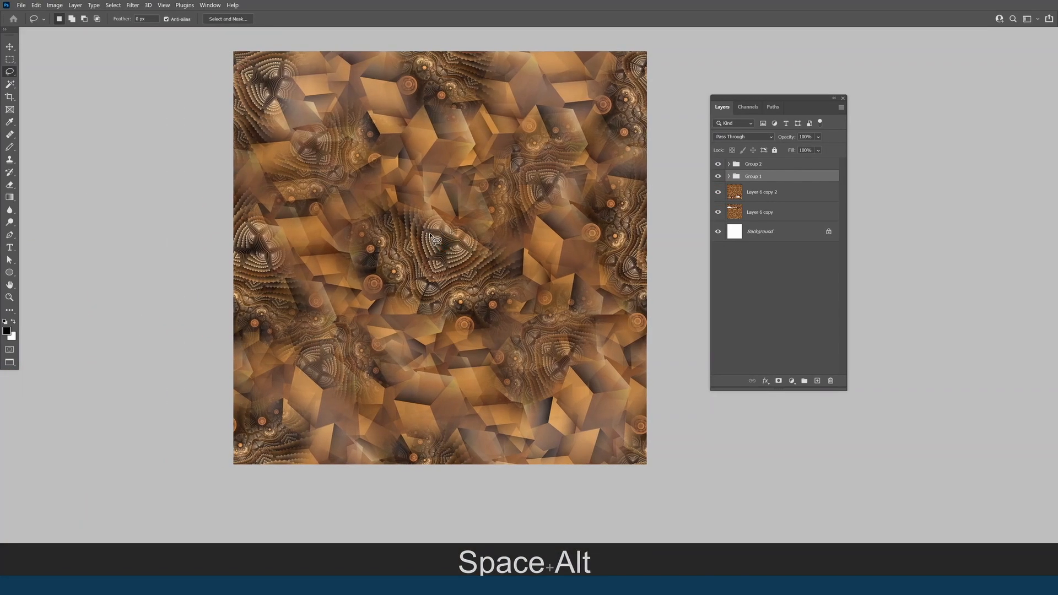
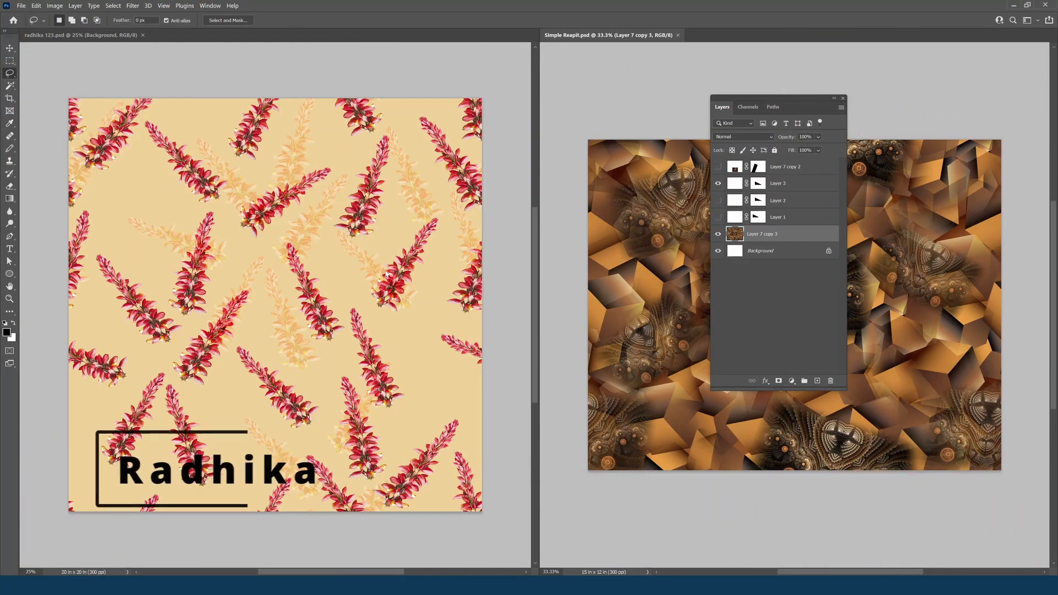
pyautogui.press('space')
pyautogui.click(371, 291)
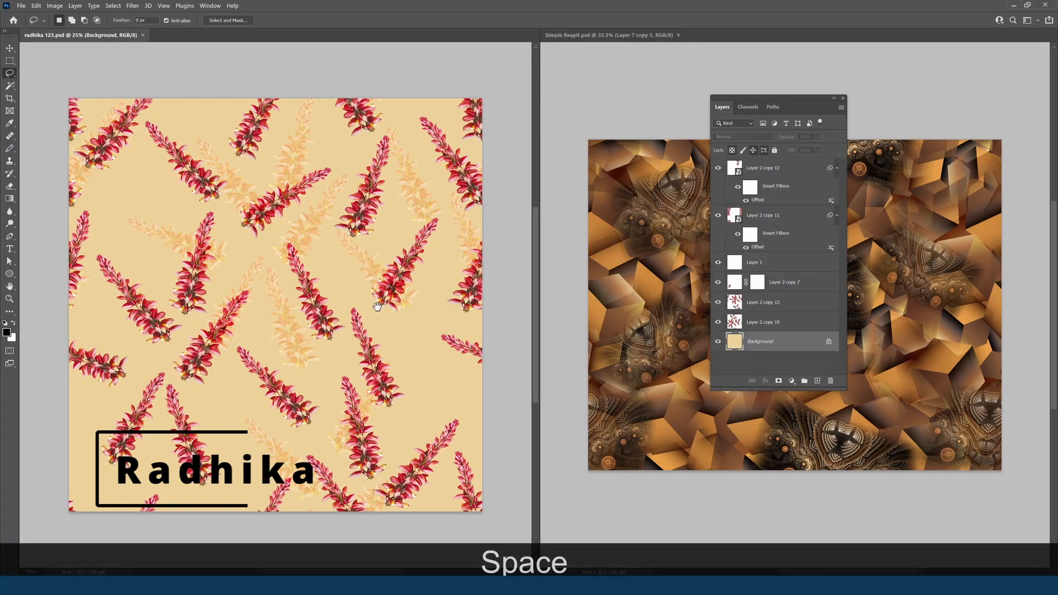
pyautogui.keyDown('alt'); pyautogui.click(353, 314); pyautogui.keyUp('alt')
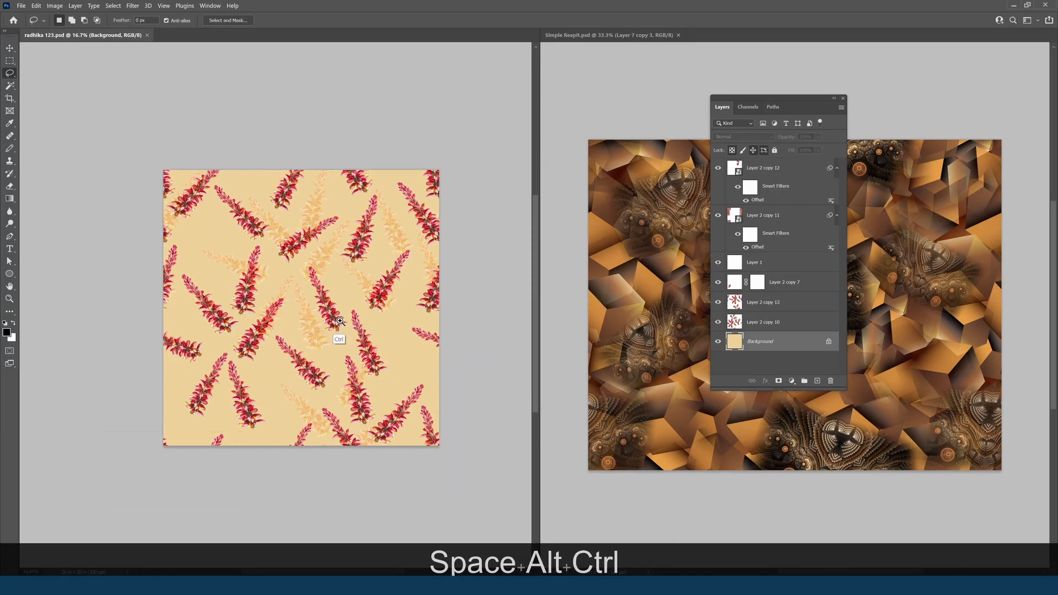
pyautogui.keyDown('ctrl'); pyautogui.click(352, 314); pyautogui.keyUp('ctrl')
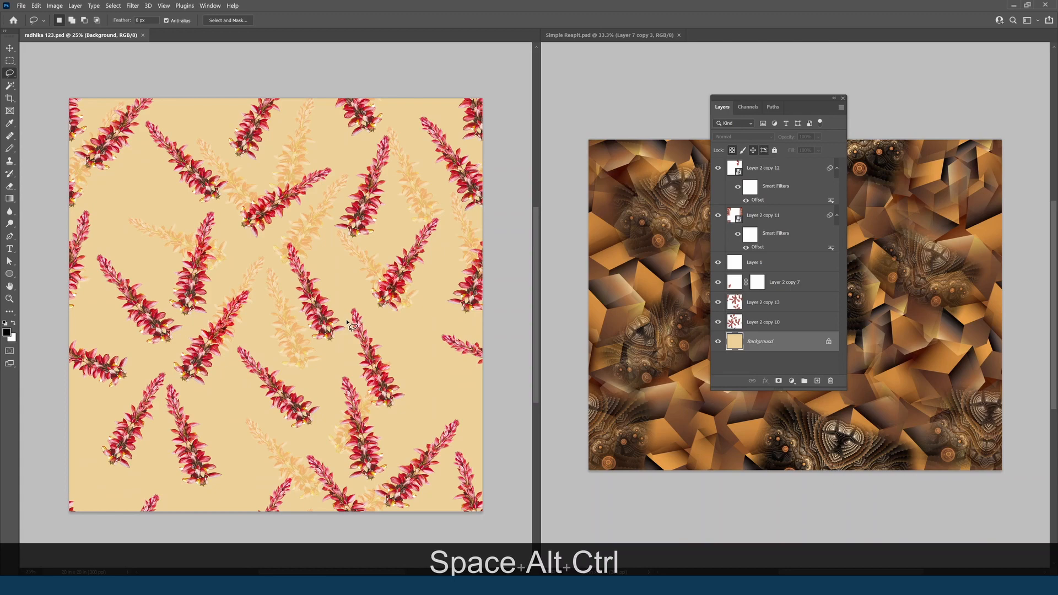
pyautogui.press('f')
pyautogui.press('f')
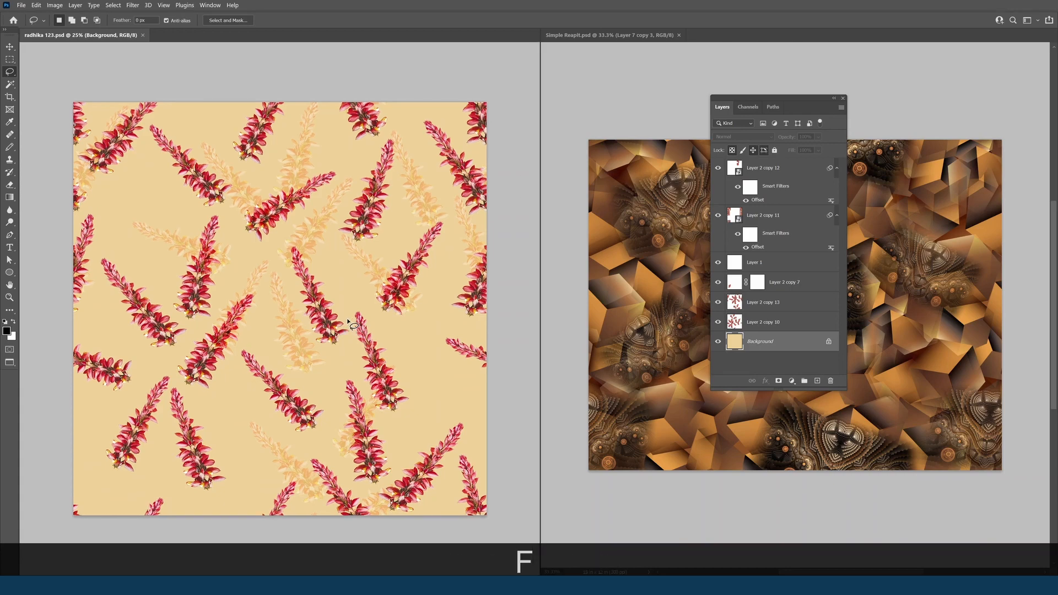
# - Review the whole flower pattern with the interface hidden, both enlarged and zoomed out
pyautogui.press('Tab')
pyautogui.keyDown('ctrl'); pyautogui.click(541, 296); pyautogui.keyUp('ctrl')
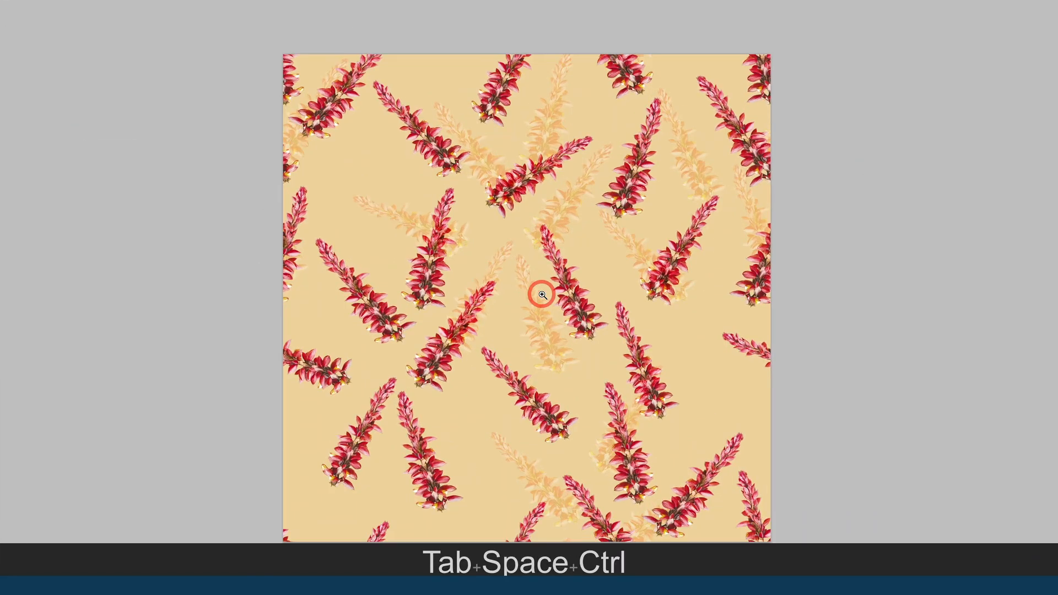
pyautogui.moveTo(544, 349); pyautogui.dragTo(534, 308)
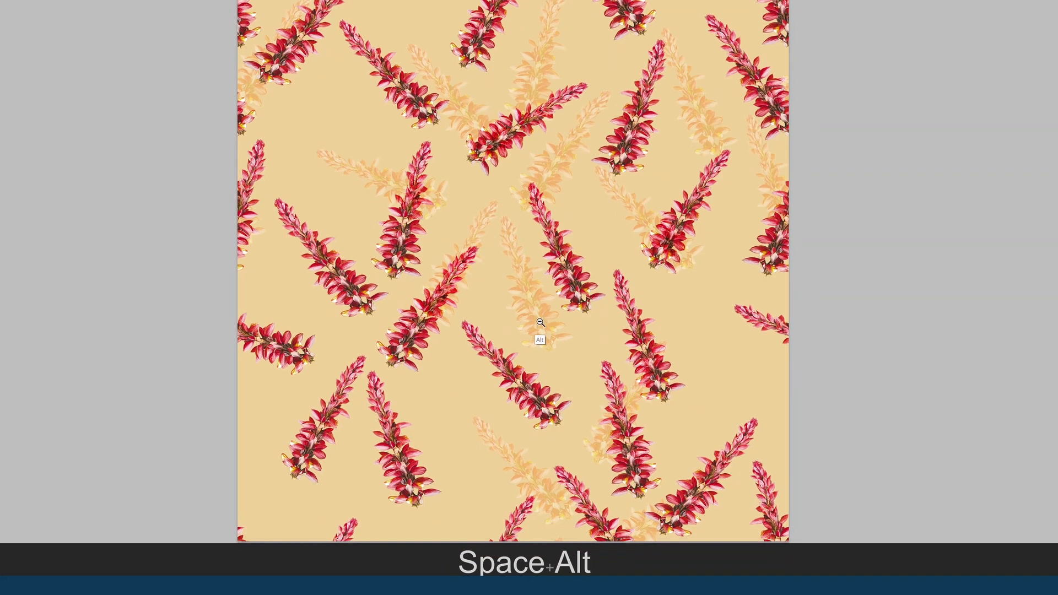
pyautogui.keyDown('alt'); pyautogui.click(538, 319); pyautogui.keyUp('alt')
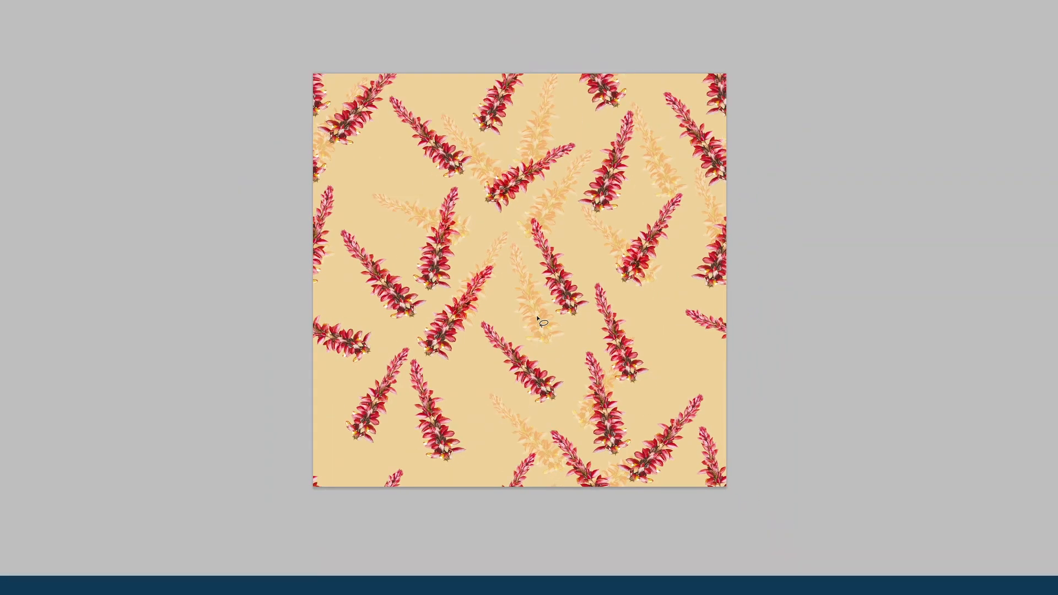
pyautogui.press('Tab')
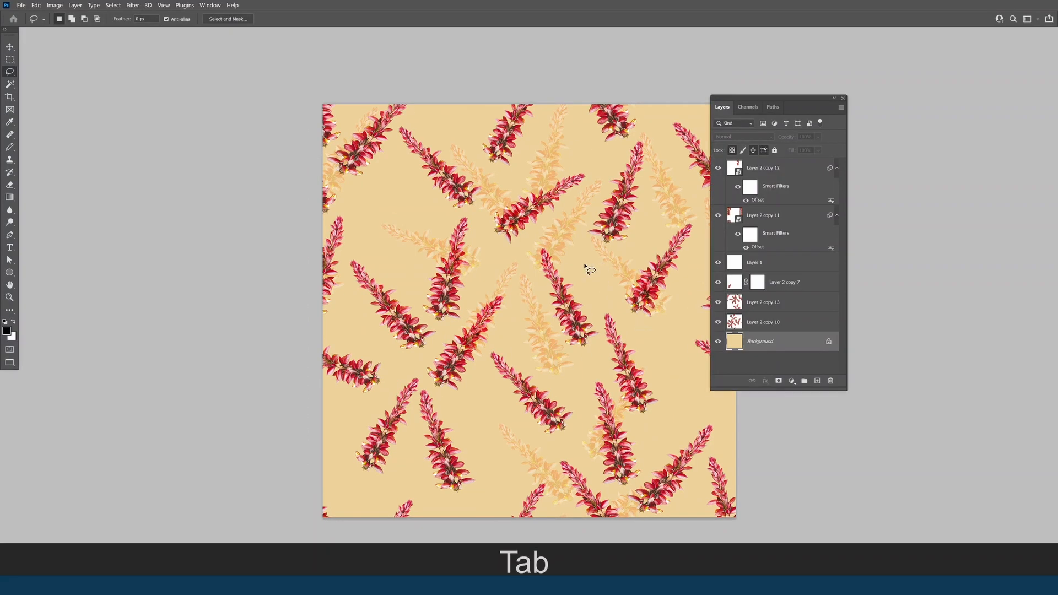
# - Circle two of the faded flowers near the middle of the pattern with the Lasso tool
pyautogui.moveTo(515, 307); pyautogui.dragTo(470, 266)
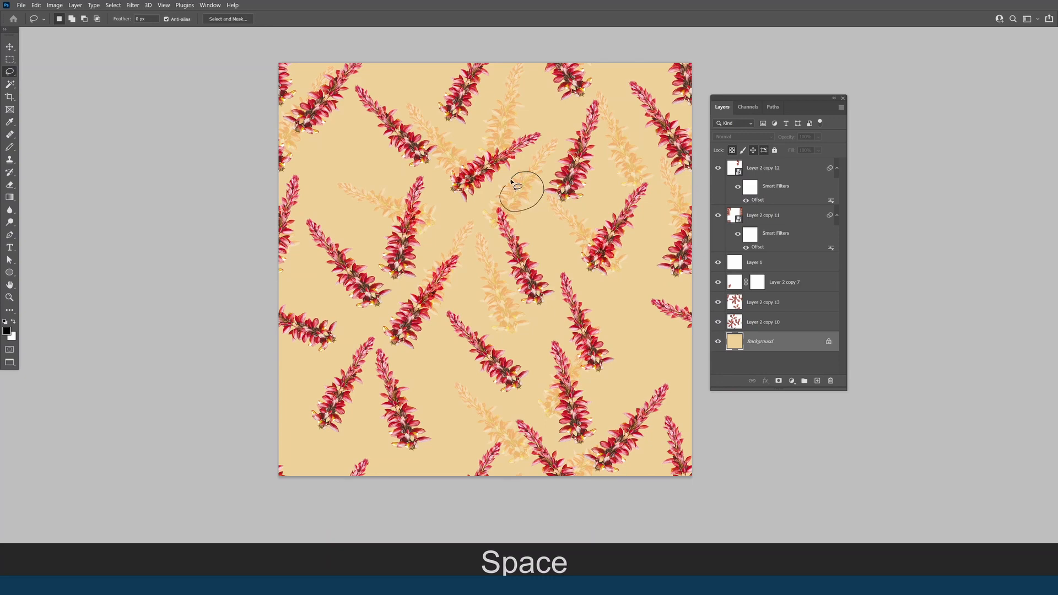
pyautogui.moveTo(512, 182); pyautogui.dragTo(512, 181)
pyautogui.moveTo(493, 267)
pyautogui.mouseDown()
pyautogui.moveTo(473, 279)
pyautogui.moveTo(503, 302)
pyautogui.moveTo(505, 273)
pyautogui.mouseUp()
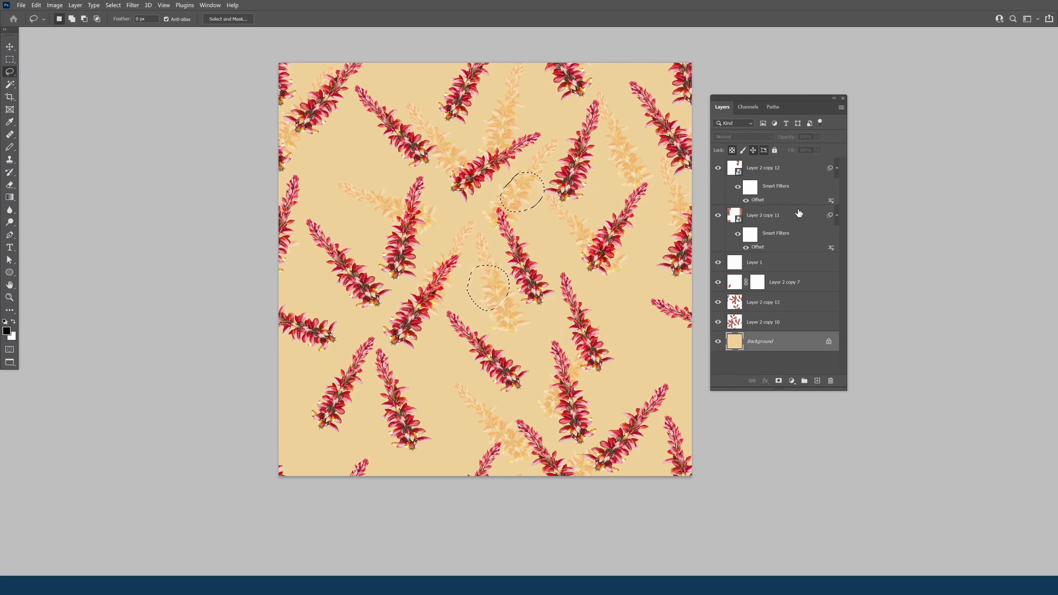
# - Hide Layer 2 copy 11 and Layer 2 copy 12, and delete Layer 1
pyautogui.click(718, 215)
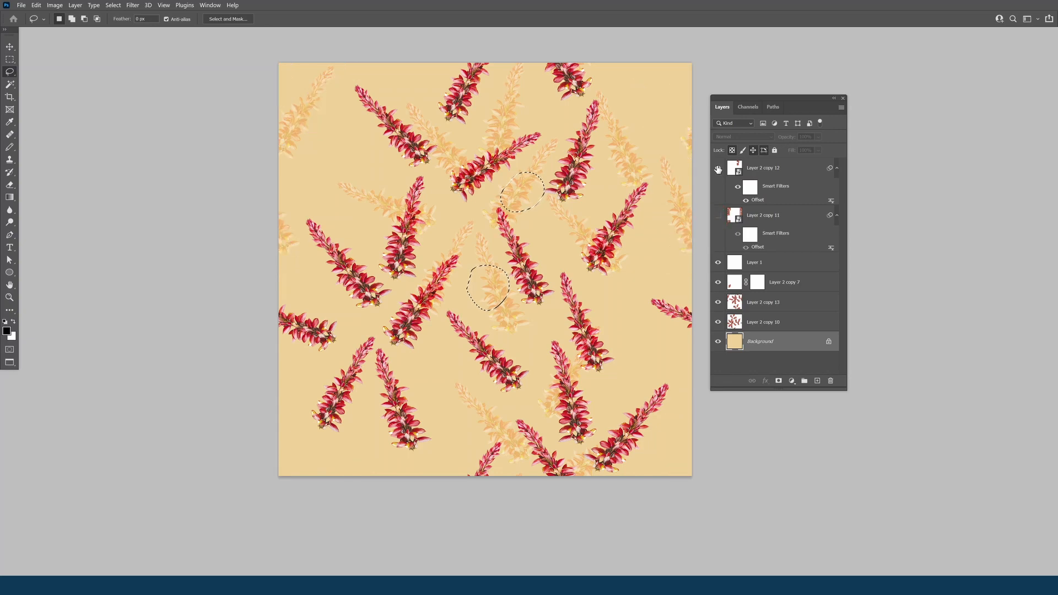
pyautogui.click(718, 168)
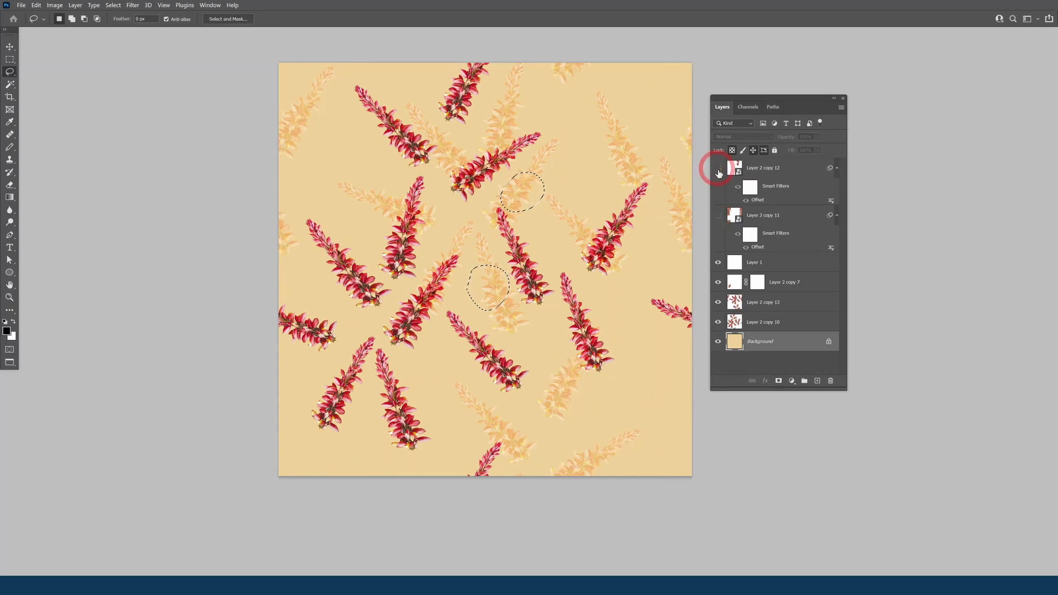
pyautogui.click(719, 263)
pyautogui.moveTo(782, 266); pyautogui.dragTo(830, 381)
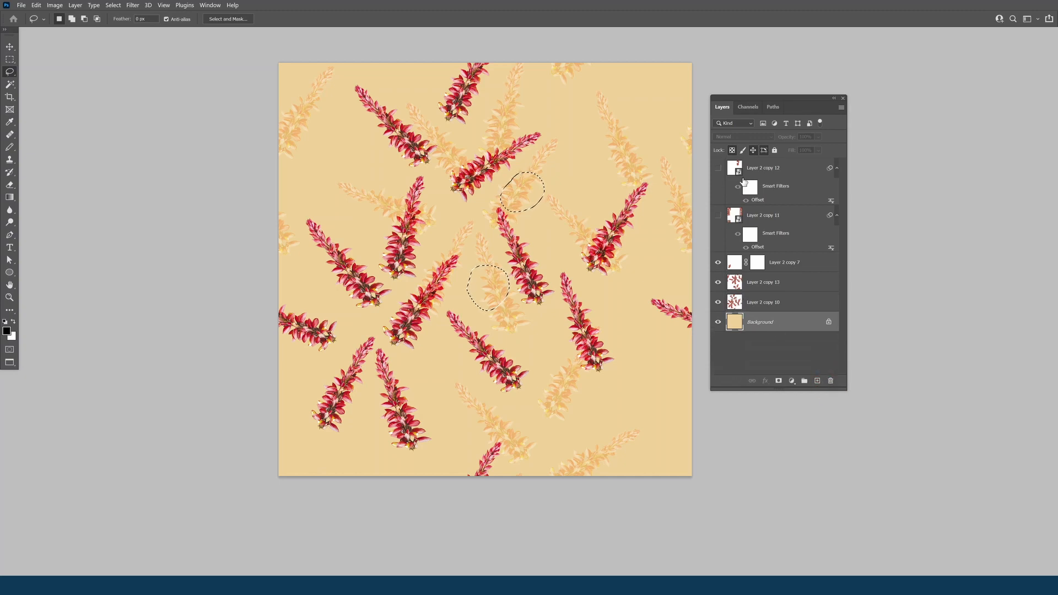
# - Hide Layer 2 copy 7 and Layer 2 copy 13 so only Layer 2 copy 10 shows over the background
pyautogui.click(718, 263)
pyautogui.click(717, 262)
pyautogui.click(719, 282)
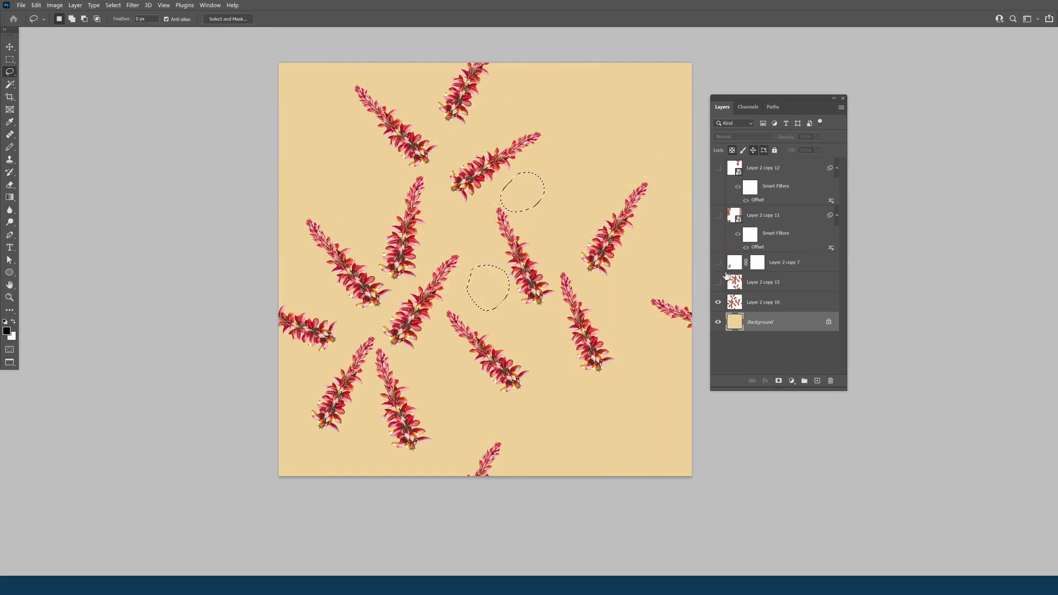
pyautogui.click(717, 303)
pyautogui.click(717, 303)
# - Clear the lasso selection and make Layer 2 copy 10 the active layer
pyautogui.hotkey('ctrl', 'd')
pyautogui.hotkey('ctrl', 'space')
pyautogui.moveTo(487, 290); pyautogui.dragTo(744, 311)
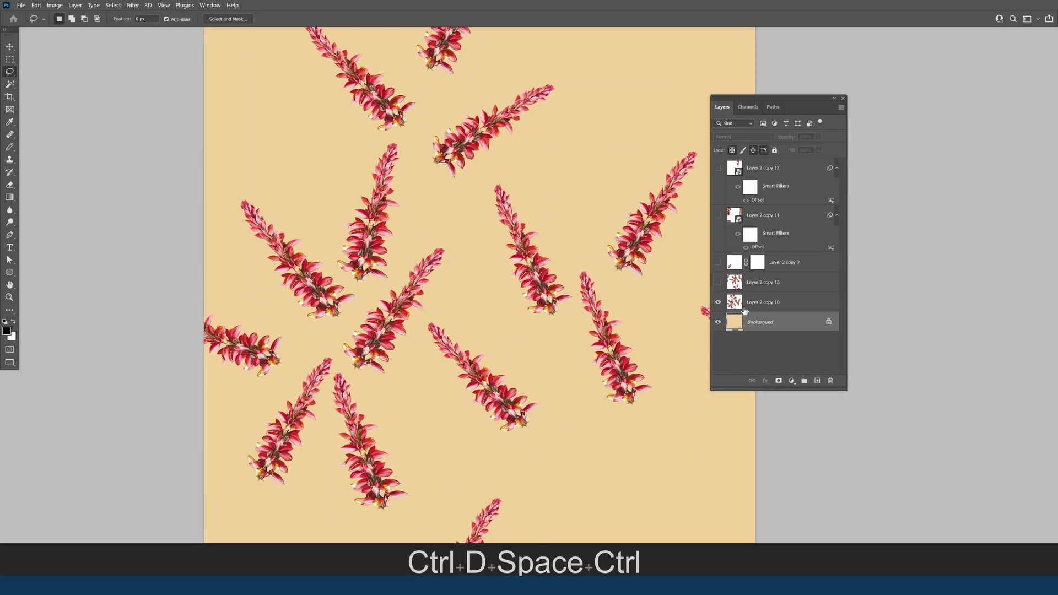
pyautogui.click(763, 293)
pyautogui.click(764, 303)
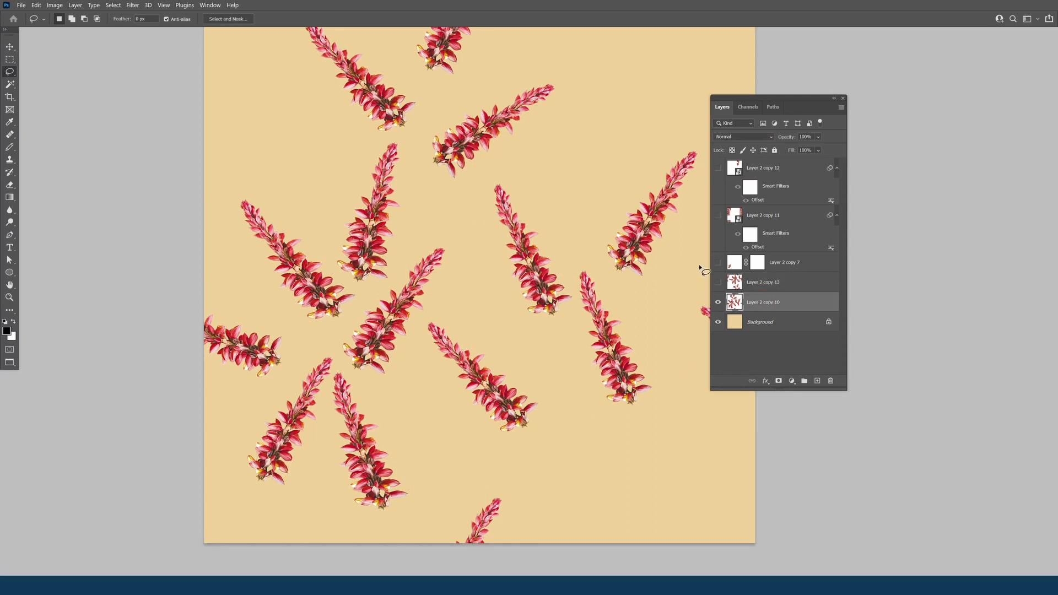
# - Show the four hidden flower layers again and compare the pattern with and without Layer 2 copy 12
pyautogui.click(717, 283)
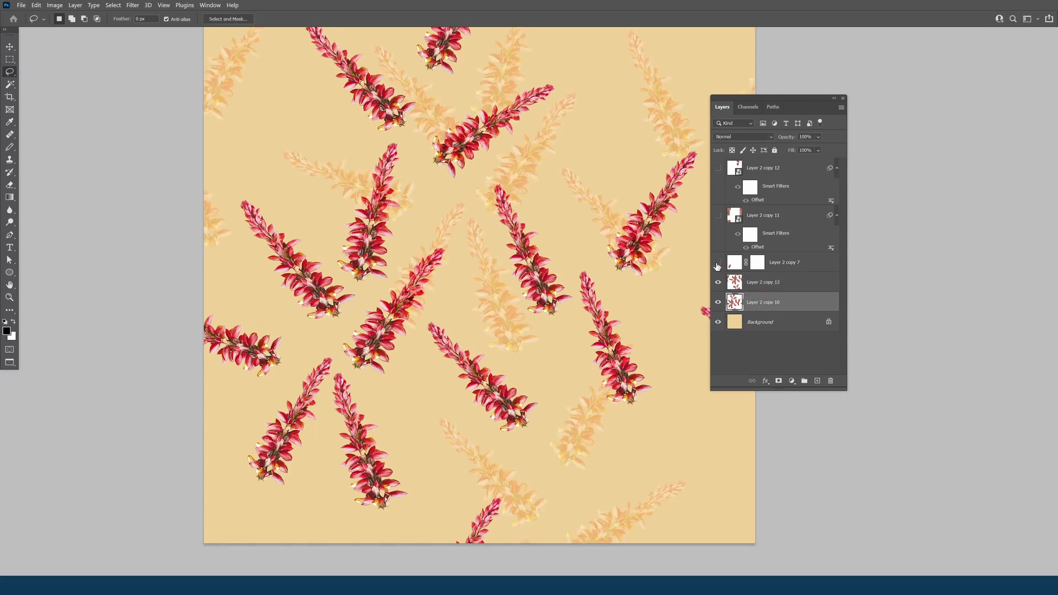
pyautogui.click(718, 216)
pyautogui.click(717, 168)
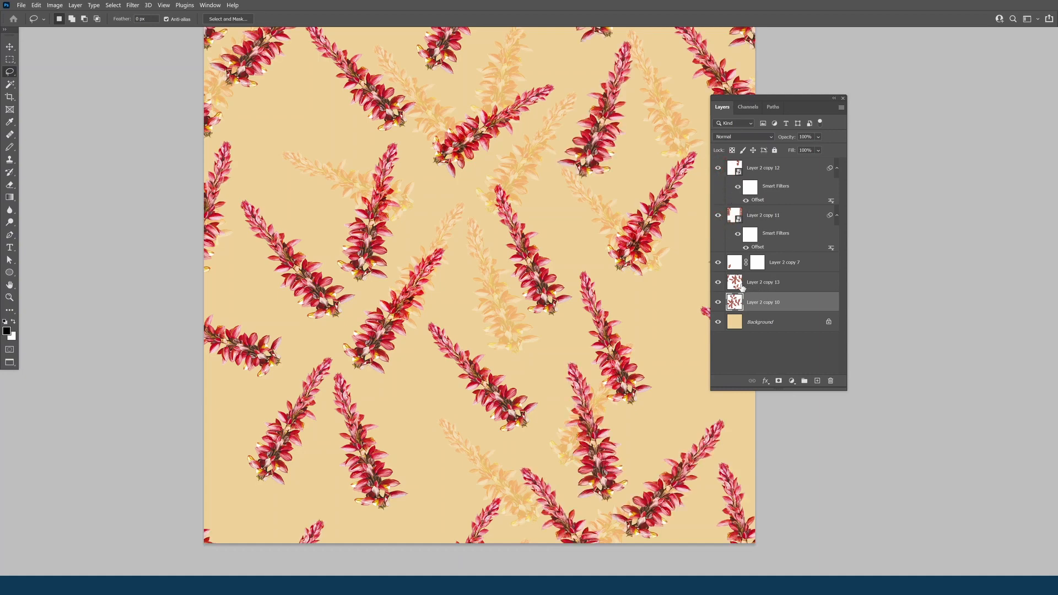
pyautogui.click(718, 169)
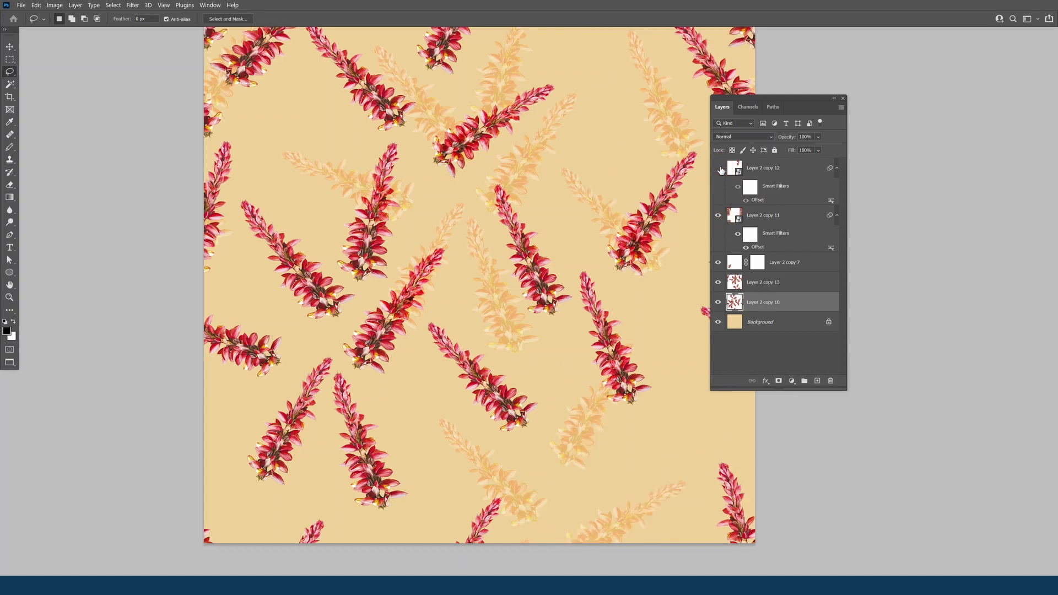
pyautogui.click(718, 169)
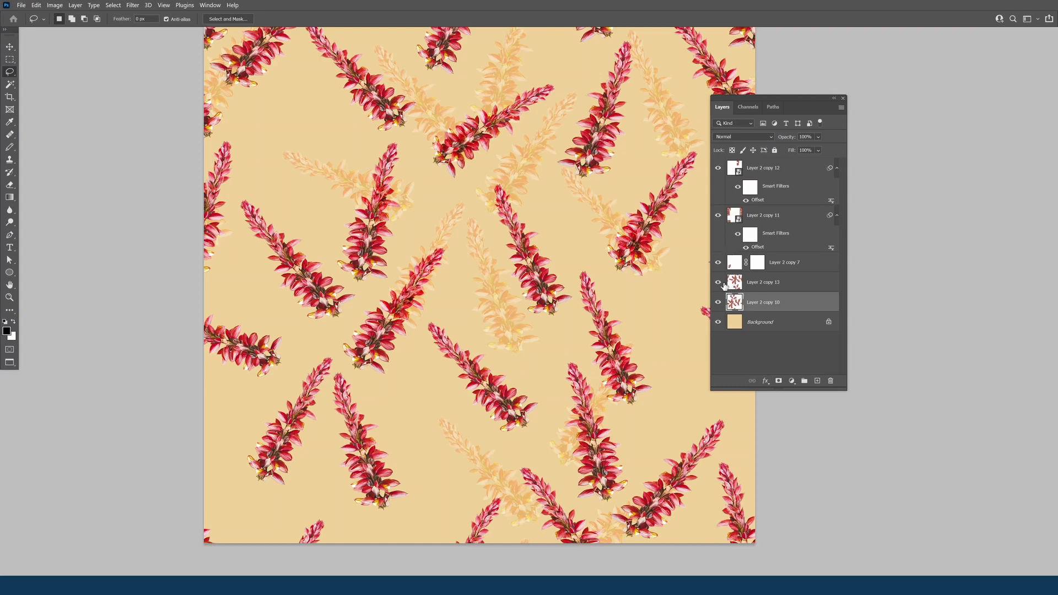
# - Hide every flower layer except Layer 2 copy 10 and inspect its flowers close up
pyautogui.moveTo(717, 285); pyautogui.dragTo(713, 232)
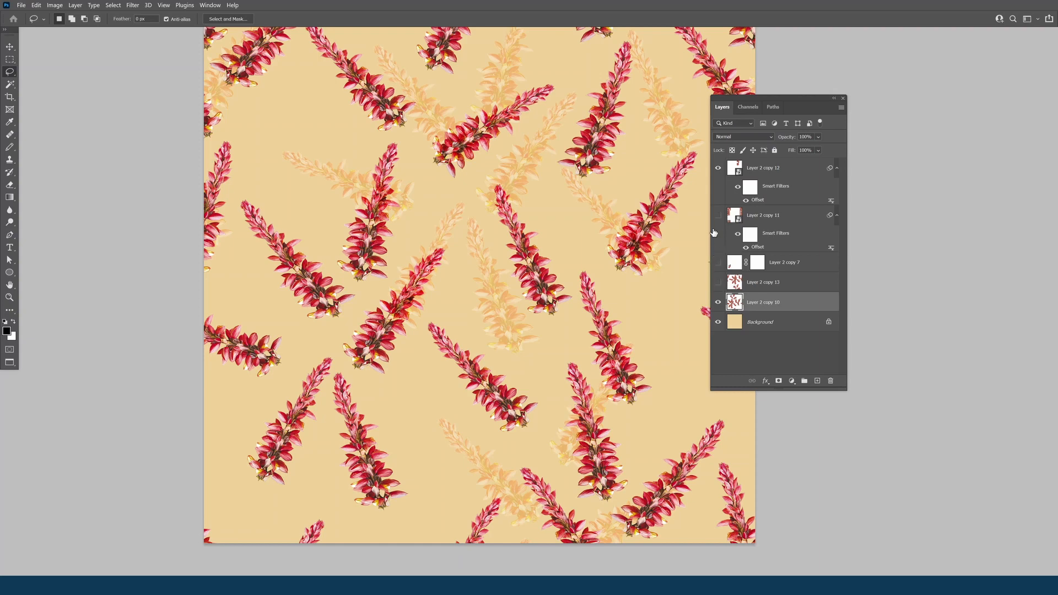
pyautogui.click(718, 168)
pyautogui.press('space')
pyautogui.moveTo(531, 276); pyautogui.dragTo(498, 237)
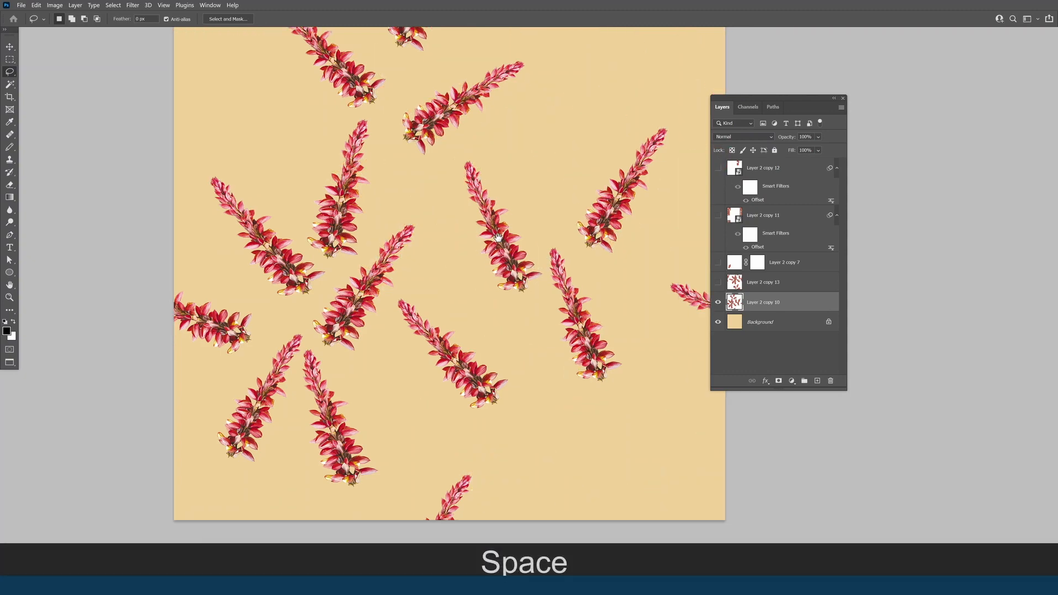
pyautogui.keyDown('ctrl'); pyautogui.click(505, 244); pyautogui.keyUp('ctrl')
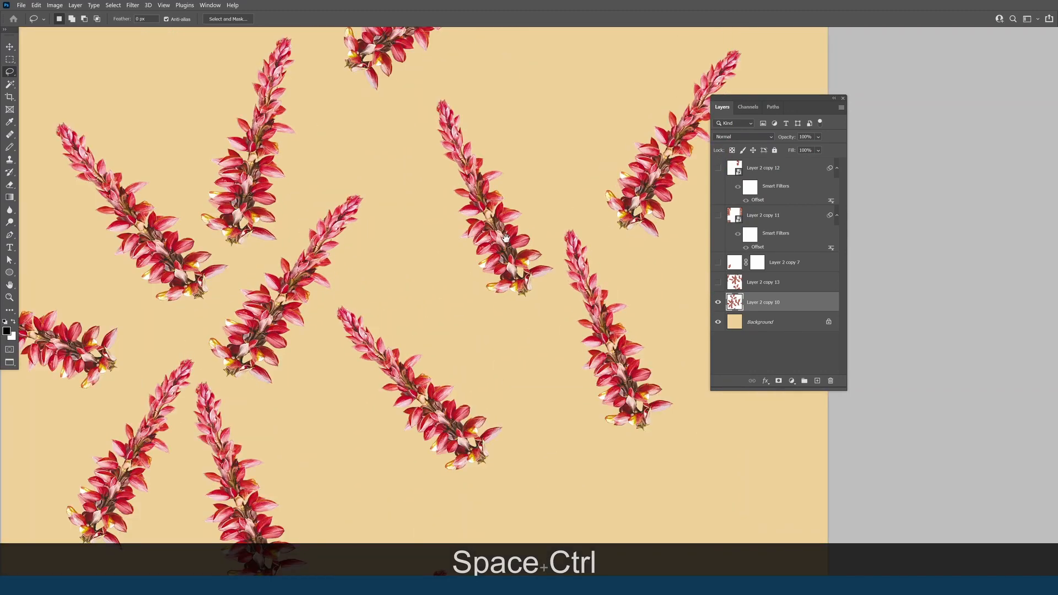
pyautogui.keyDown('alt'); pyautogui.click(507, 249); pyautogui.keyUp('alt')
pyautogui.keyDown('alt'); pyautogui.click(507, 249); pyautogui.keyUp('alt')
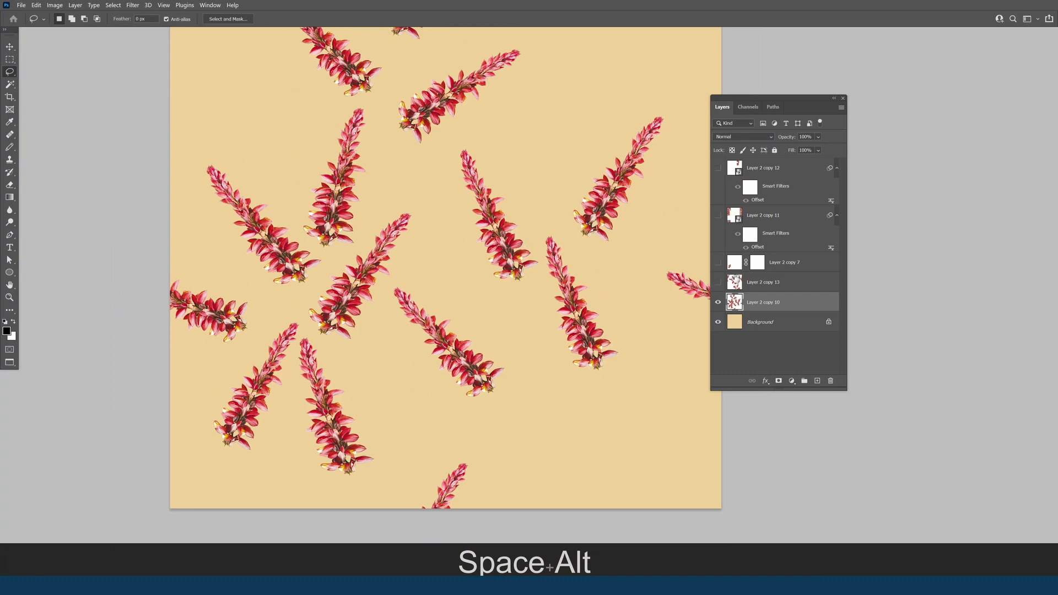
# - Check what Layer 2 copy 13 and Layer 2 copy 7 contain by toggling them, and isolate Layer 2 copy 7 briefly
pyautogui.click(717, 283)
pyautogui.click(717, 283)
pyautogui.keyDown('alt'); pyautogui.click(545, 246); pyautogui.keyUp('alt')
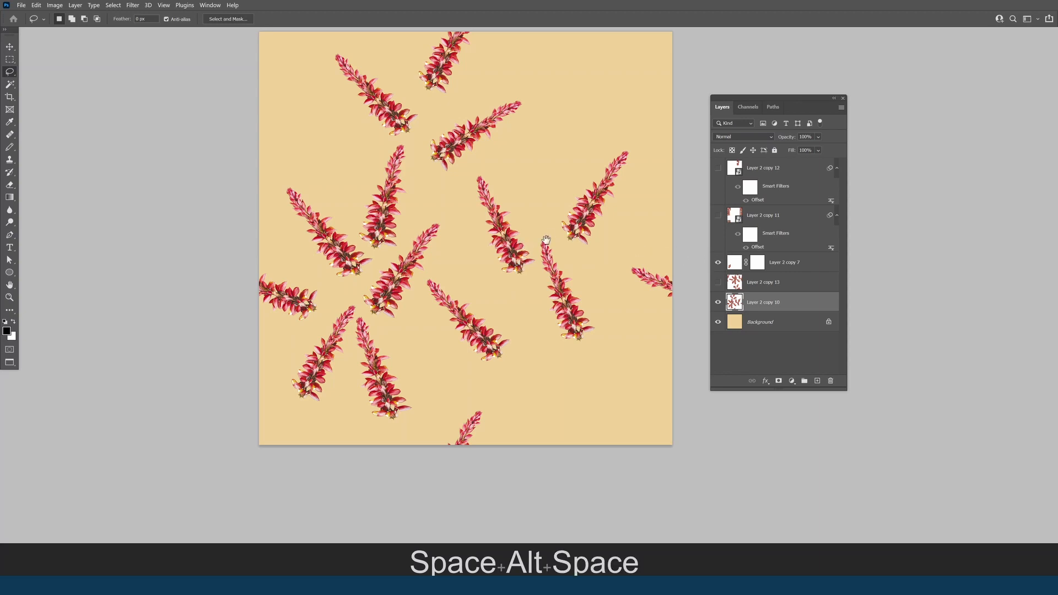
pyautogui.moveTo(503, 206); pyautogui.dragTo(510, 255)
pyautogui.click(717, 263)
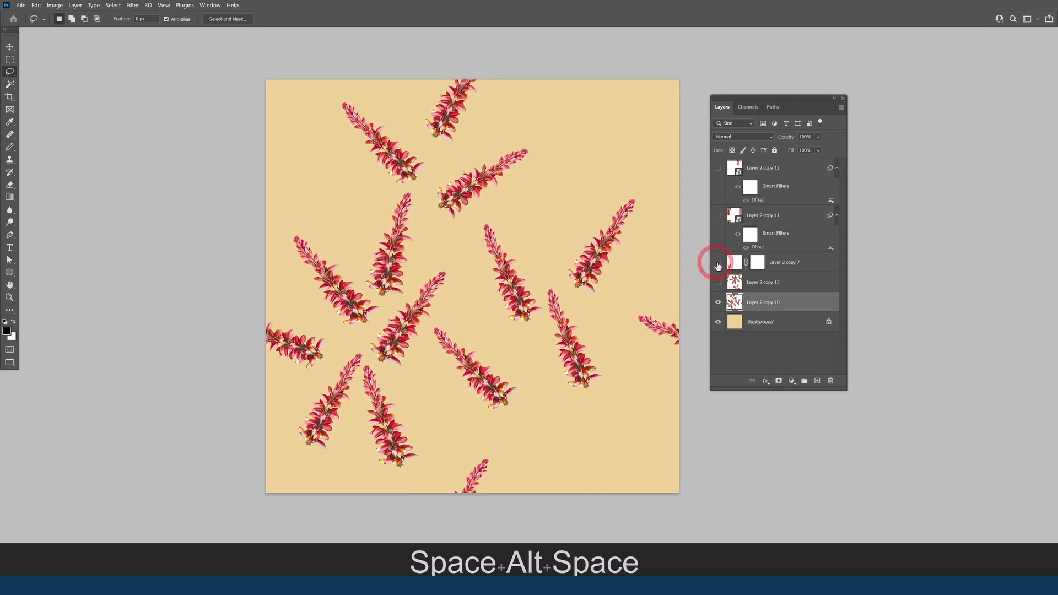
pyautogui.click(719, 263)
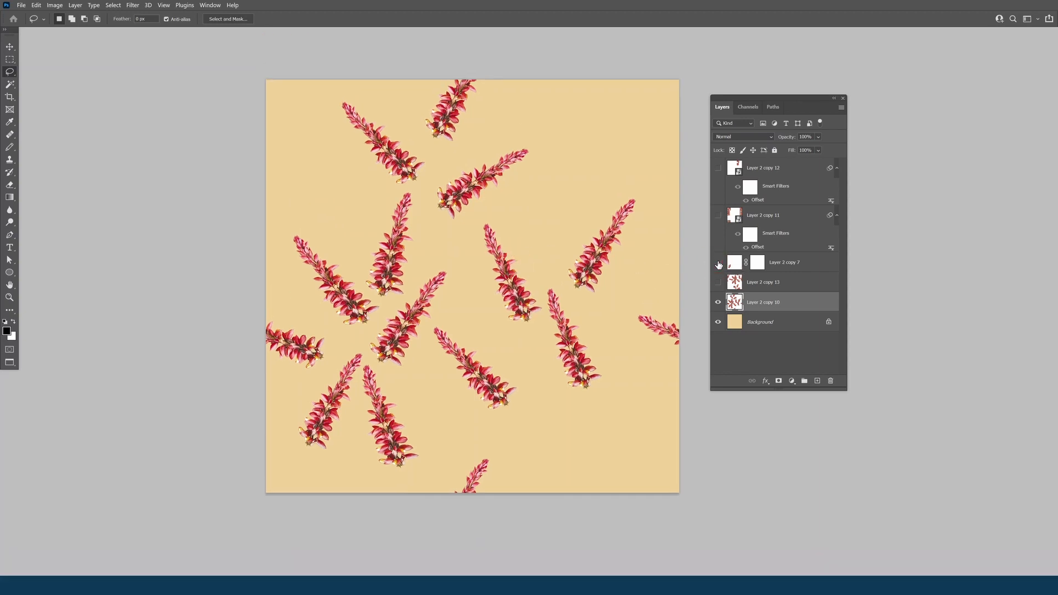
pyautogui.keyDown('alt'); pyautogui.click(718, 263); pyautogui.keyUp('alt')
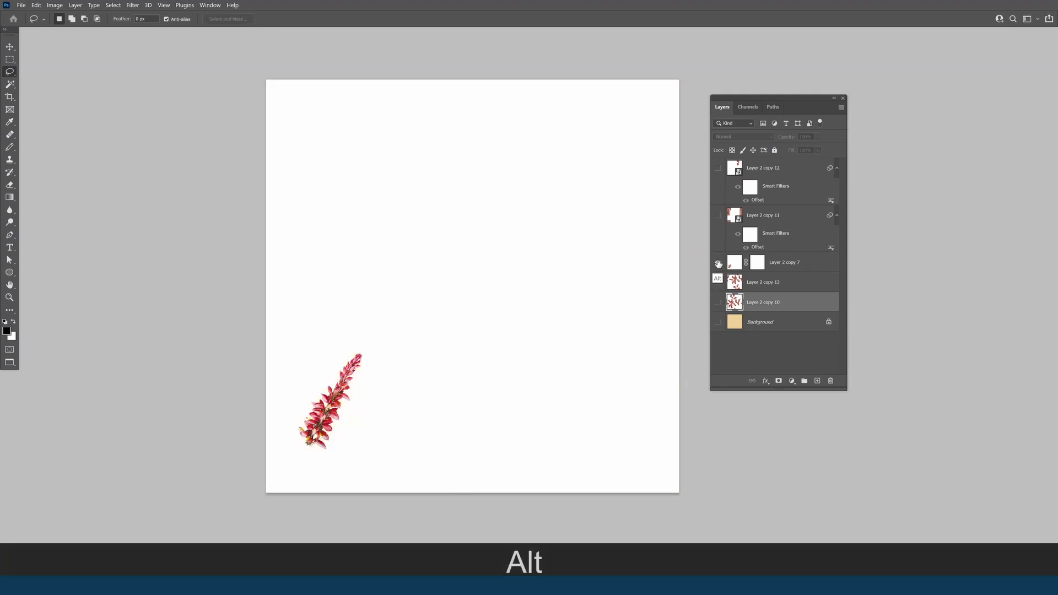
pyautogui.keyDown('alt'); pyautogui.click(719, 263); pyautogui.keyUp('alt')
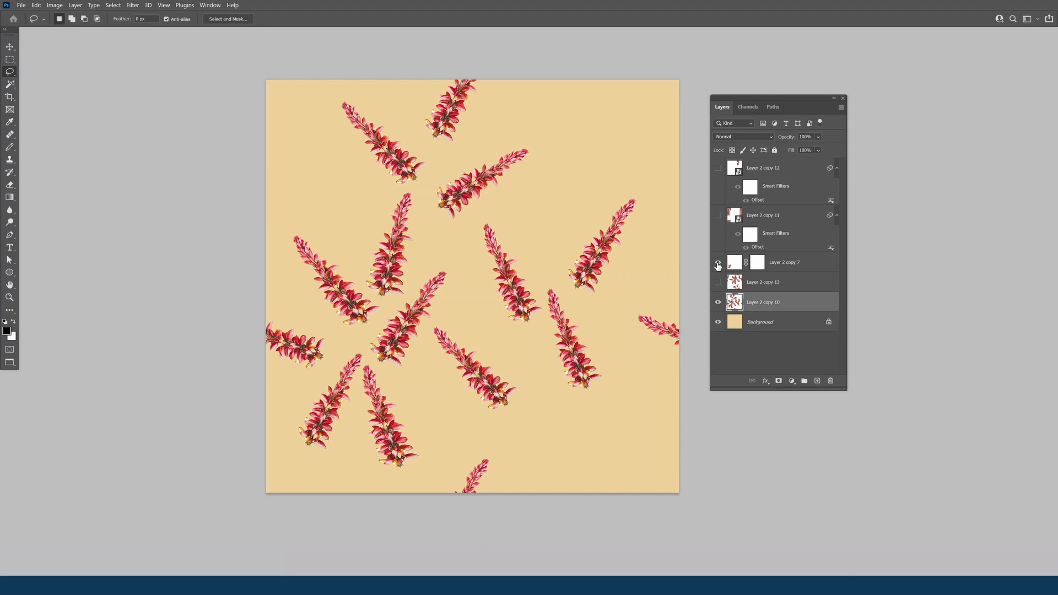
# - Move Layer 2 copy 7 directly above the Background layer and rename it "not open"
pyautogui.moveTo(789, 271); pyautogui.dragTo(772, 316)
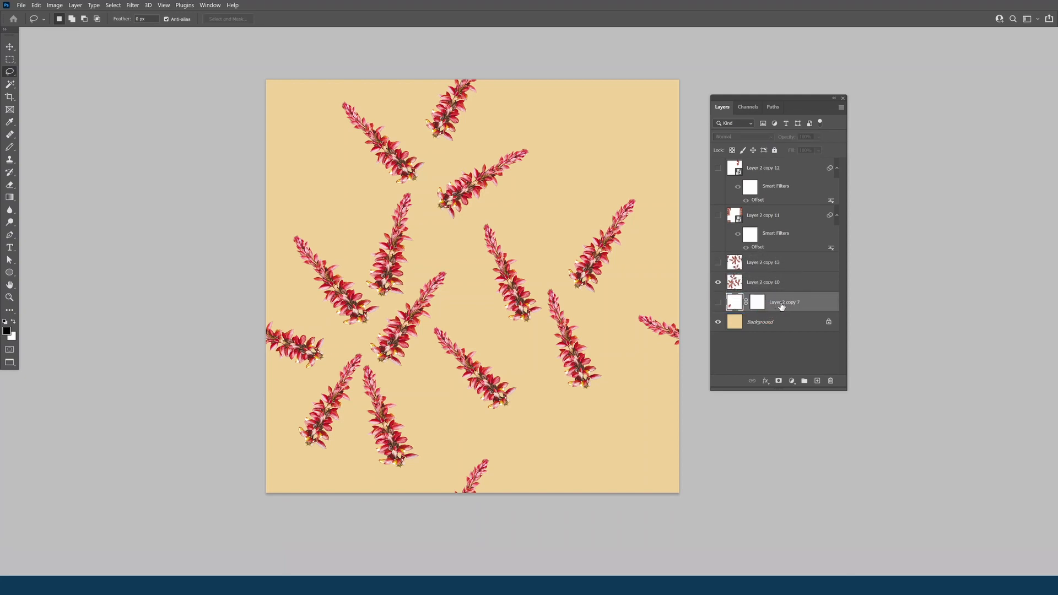
pyautogui.doubleClick(782, 304)
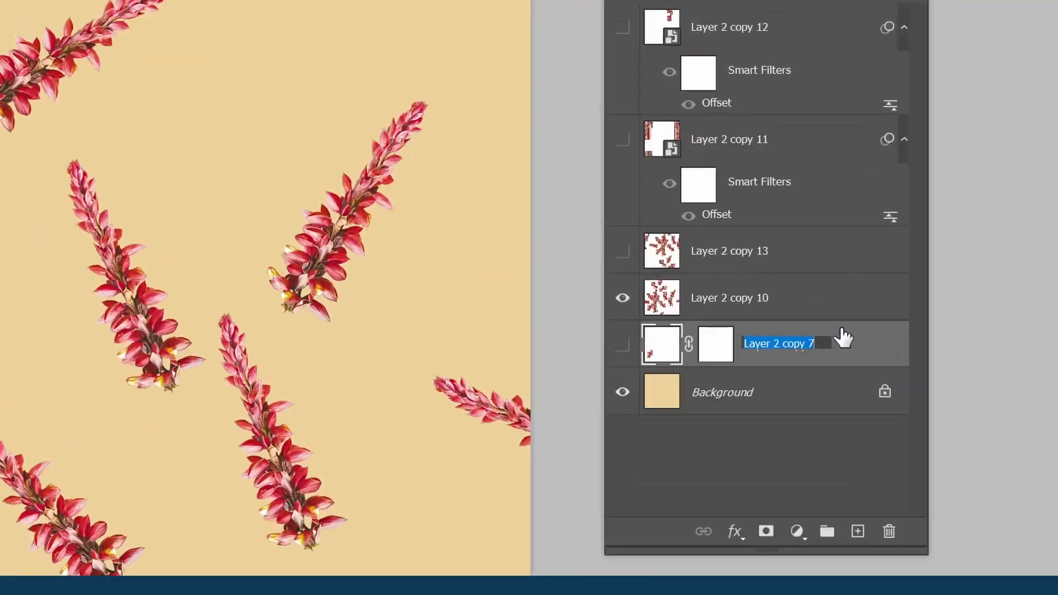
pyautogui.write('not')
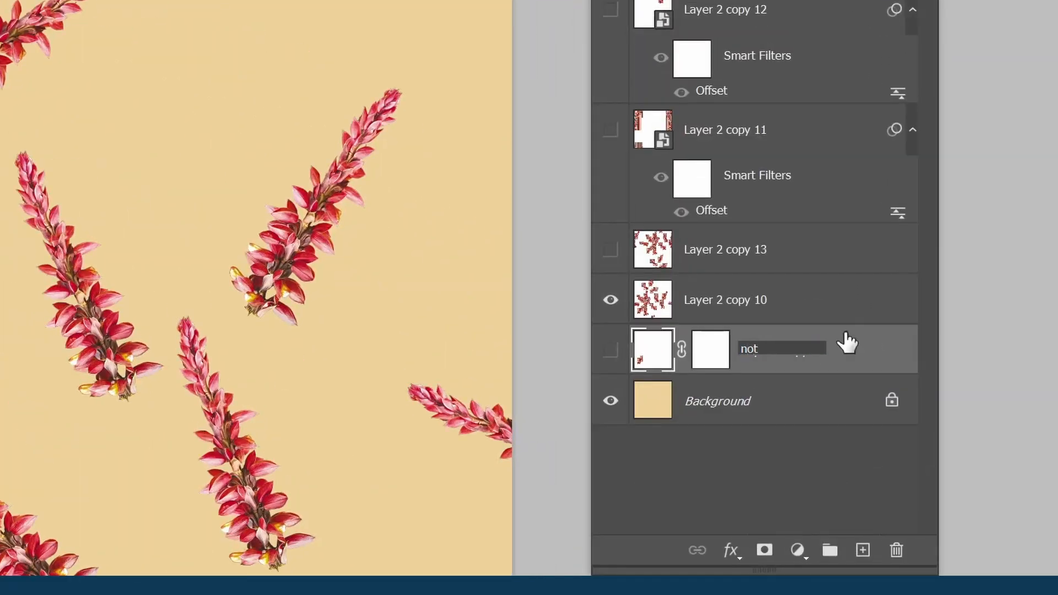
pyautogui.write(' open')
pyautogui.press('Return')
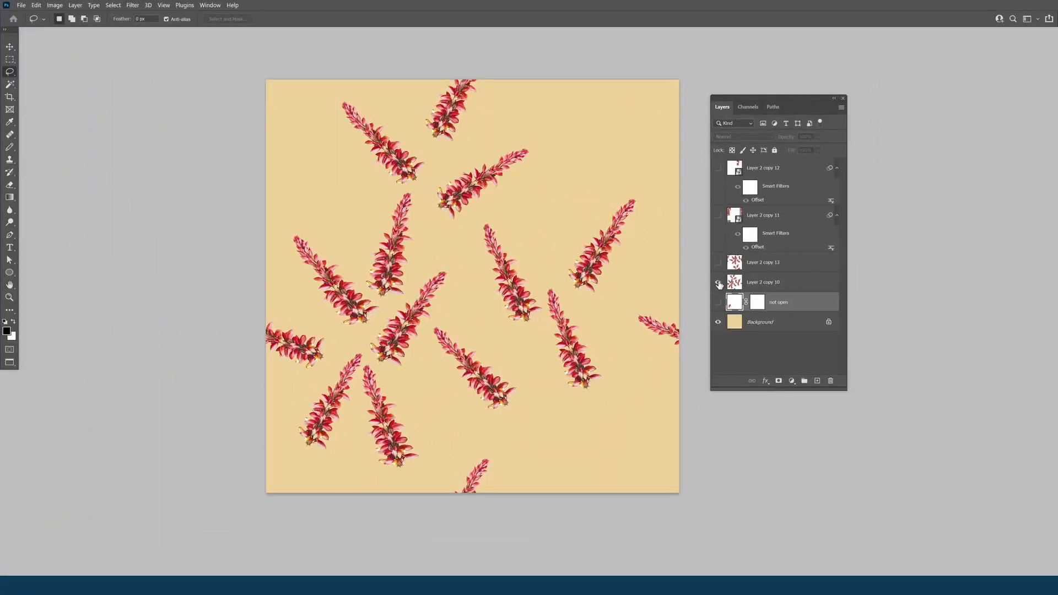
# - Show Layer 2 copy 13 and the two Offset-filtered flower layers, and move Layer 2 copy 10 above Layer 2 copy 13
pyautogui.click(718, 263)
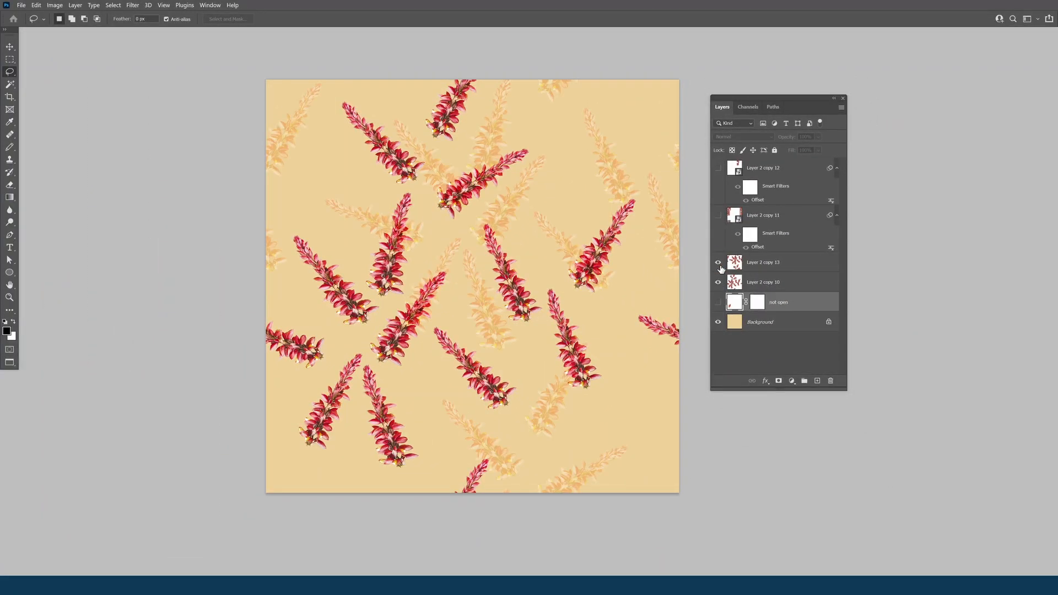
pyautogui.click(719, 215)
pyautogui.click(772, 217)
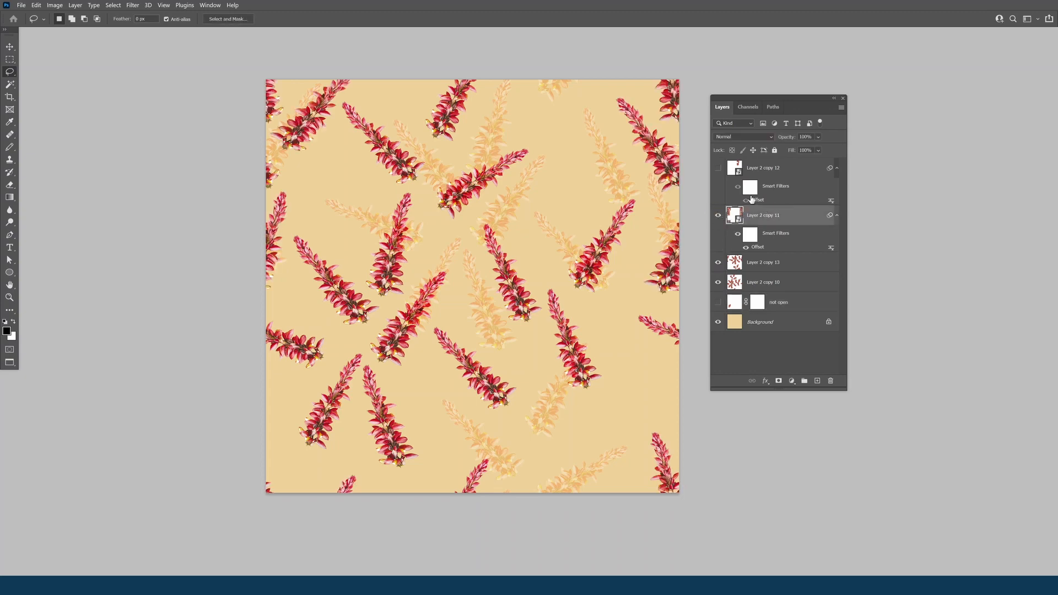
pyautogui.click(719, 168)
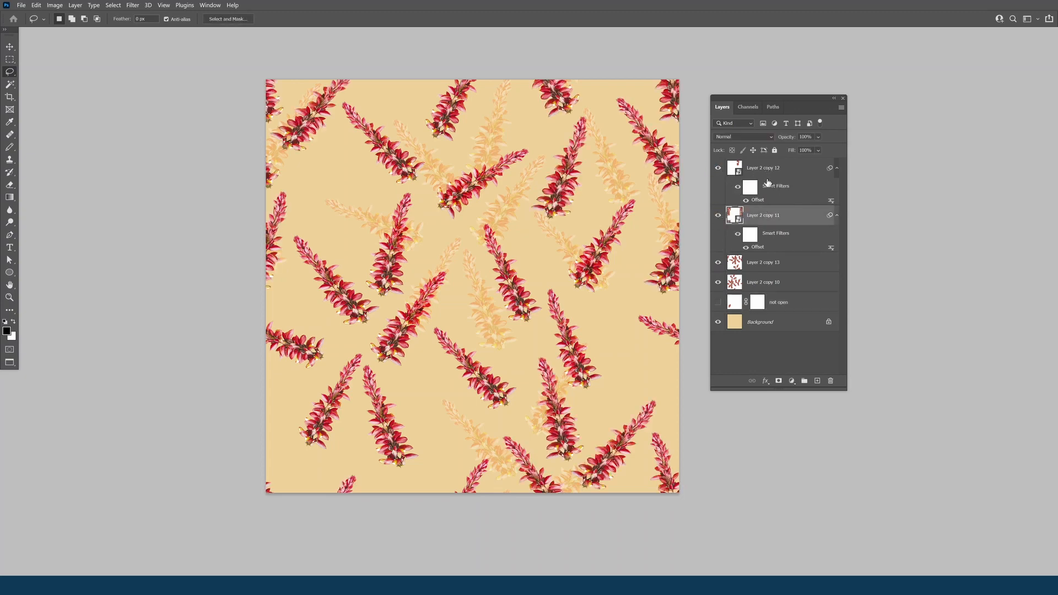
pyautogui.moveTo(745, 285); pyautogui.dragTo(757, 252)
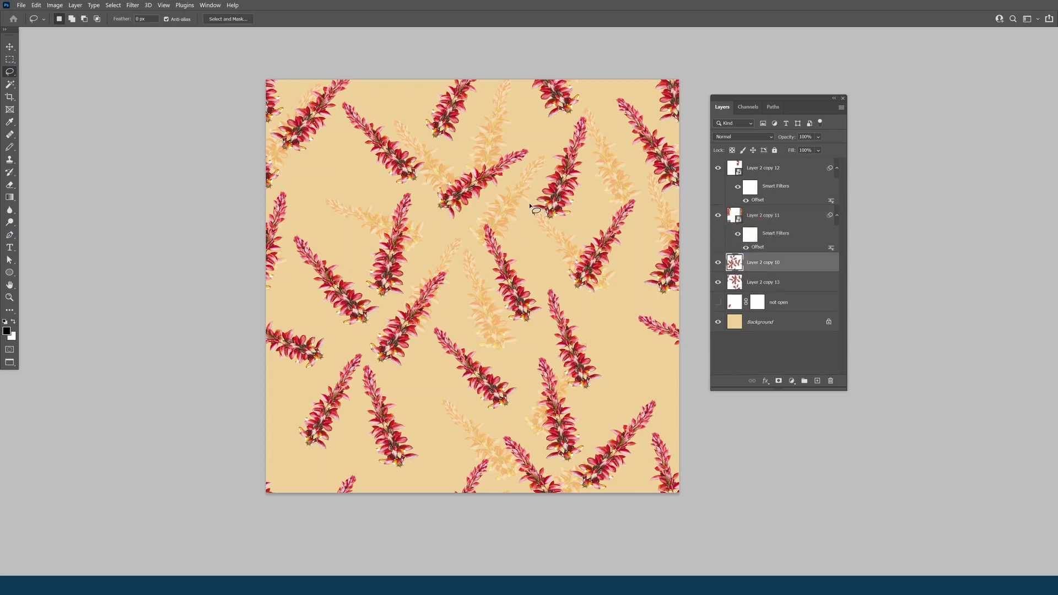
# - Isolate Layer 2 copy 13 over the background and loosely lasso its empty lower-left area, clearing the selection after checking it
pyautogui.click(717, 215)
pyautogui.click(717, 262)
pyautogui.click(717, 168)
pyautogui.click(717, 282)
pyautogui.click(718, 283)
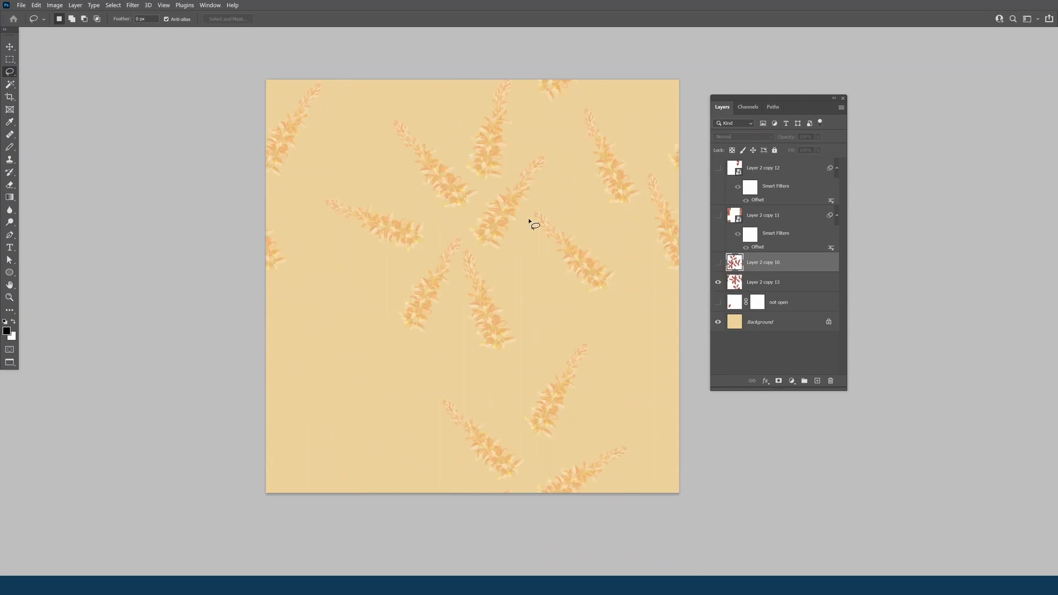
pyautogui.moveTo(277, 345)
pyautogui.mouseDown()
pyautogui.moveTo(349, 312)
pyautogui.moveTo(429, 357)
pyautogui.moveTo(446, 427)
pyautogui.moveTo(377, 481)
pyautogui.moveTo(295, 462)
pyautogui.moveTo(278, 372)
pyautogui.moveTo(302, 343)
pyautogui.mouseUp()
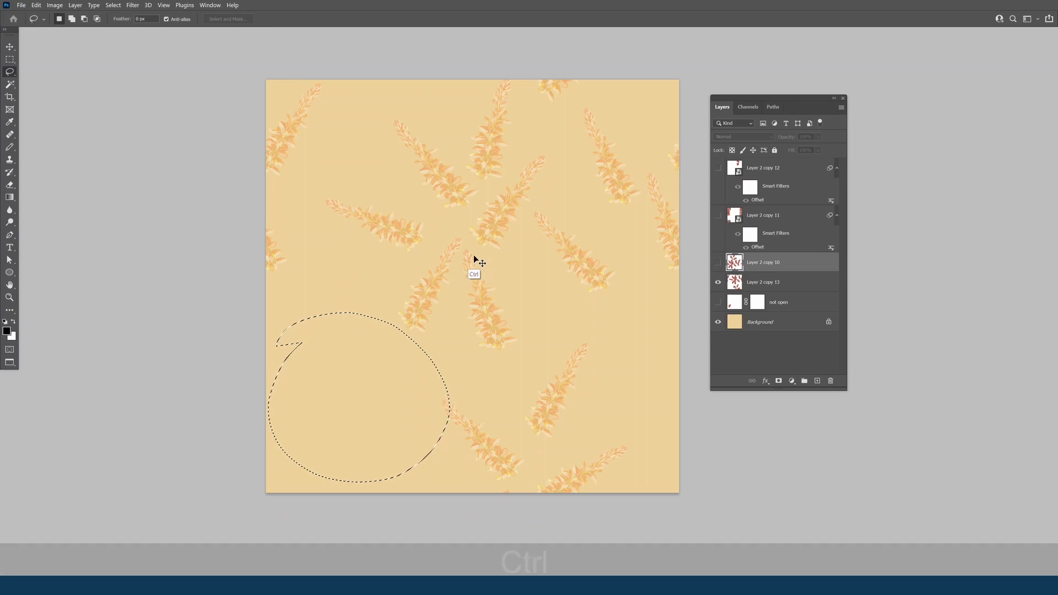
pyautogui.hotkey('ctrl', 'd')
# - Show Layer 2 copy 10 and both Offset-filtered flower layers again
pyautogui.click(718, 264)
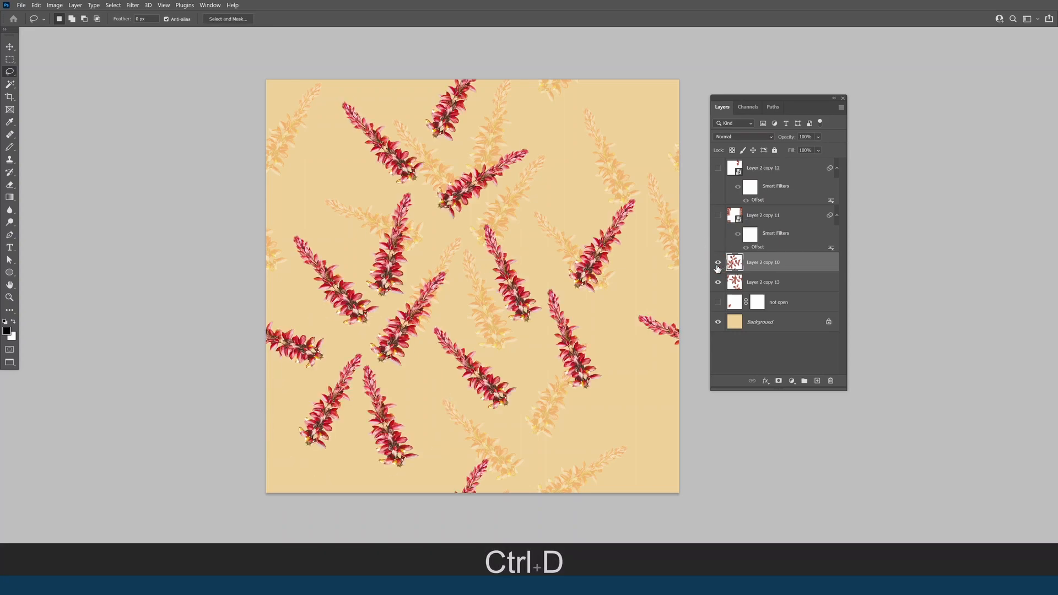
pyautogui.click(718, 213)
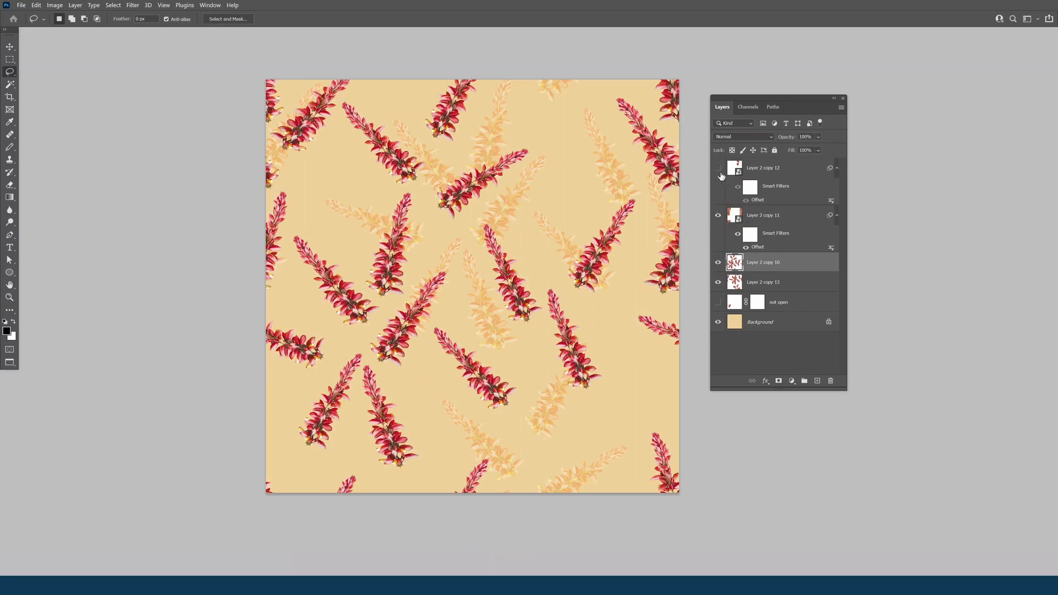
pyautogui.click(719, 169)
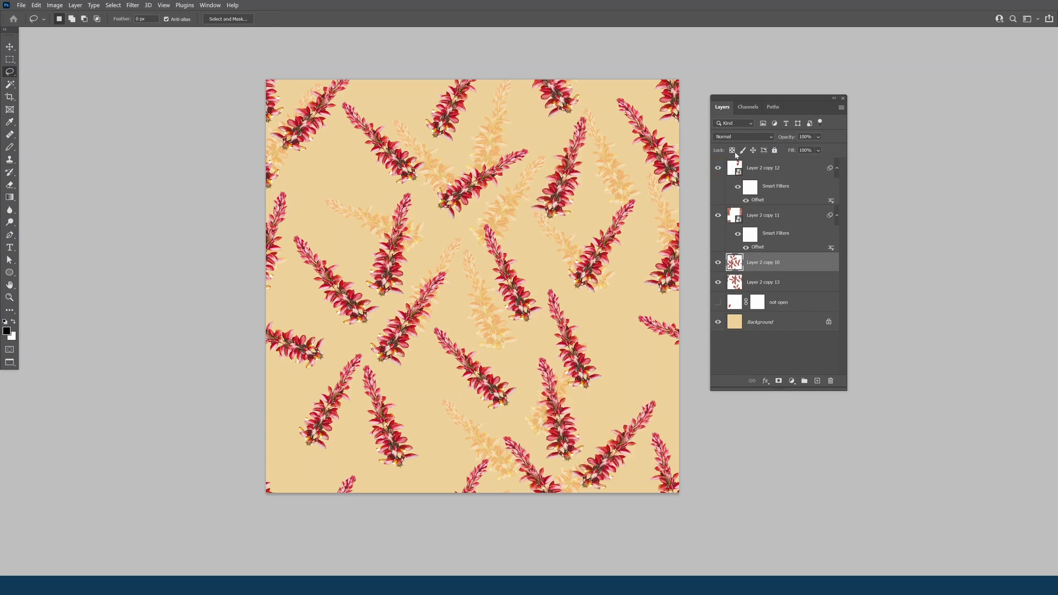
# - Lasso around the radiating flowers in the left half of the tile, adding each outline to one selection
pyautogui.keyDown('ctrl'); pyautogui.keyDown('alt'); pyautogui.click(499, 292); pyautogui.keyUp('alt'); pyautogui.keyUp('ctrl')
pyautogui.moveTo(427, 258)
pyautogui.mouseDown()
pyautogui.moveTo(431, 227)
pyautogui.moveTo(439, 263)
pyautogui.moveTo(417, 280)
pyautogui.moveTo(455, 294)
pyautogui.moveTo(424, 324)
pyautogui.moveTo(429, 407)
pyautogui.mouseUp()
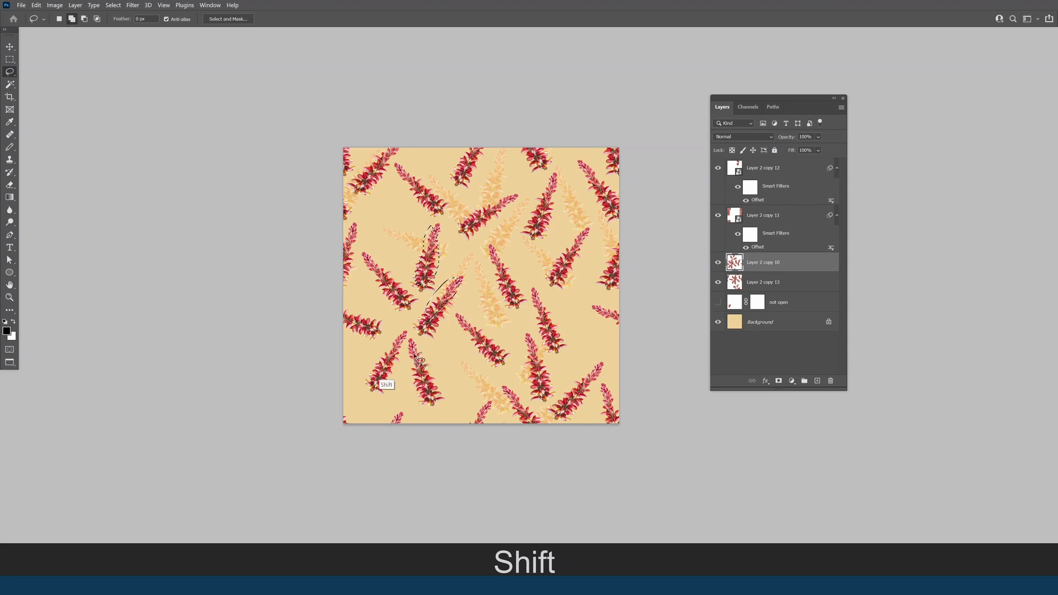
pyautogui.moveTo(374, 333); pyautogui.dragTo(399, 330)
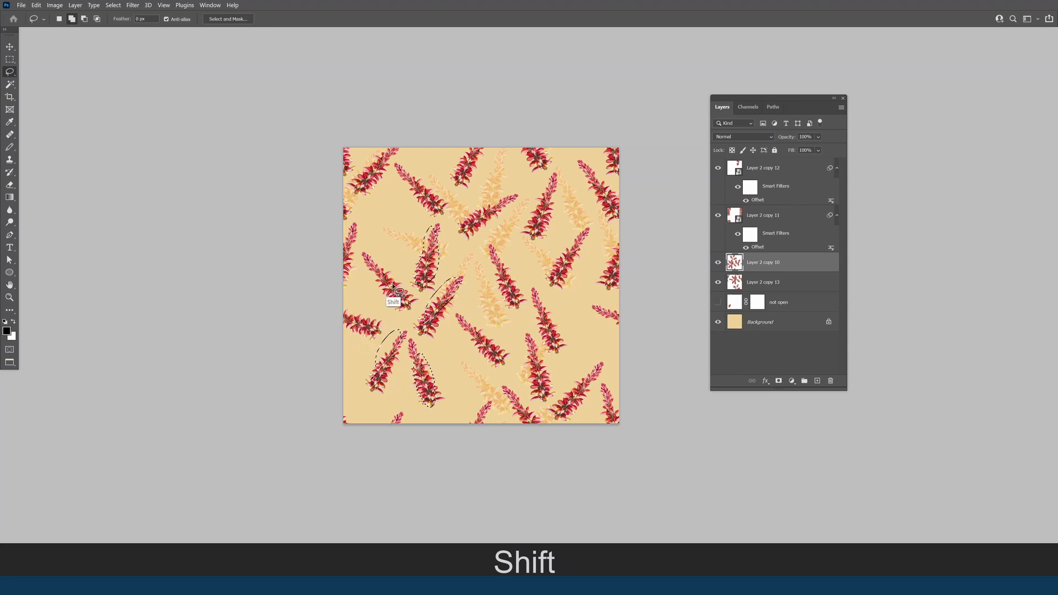
pyautogui.moveTo(393, 286)
pyautogui.mouseDown()
pyautogui.moveTo(372, 282)
pyautogui.moveTo(386, 262)
pyautogui.mouseUp()
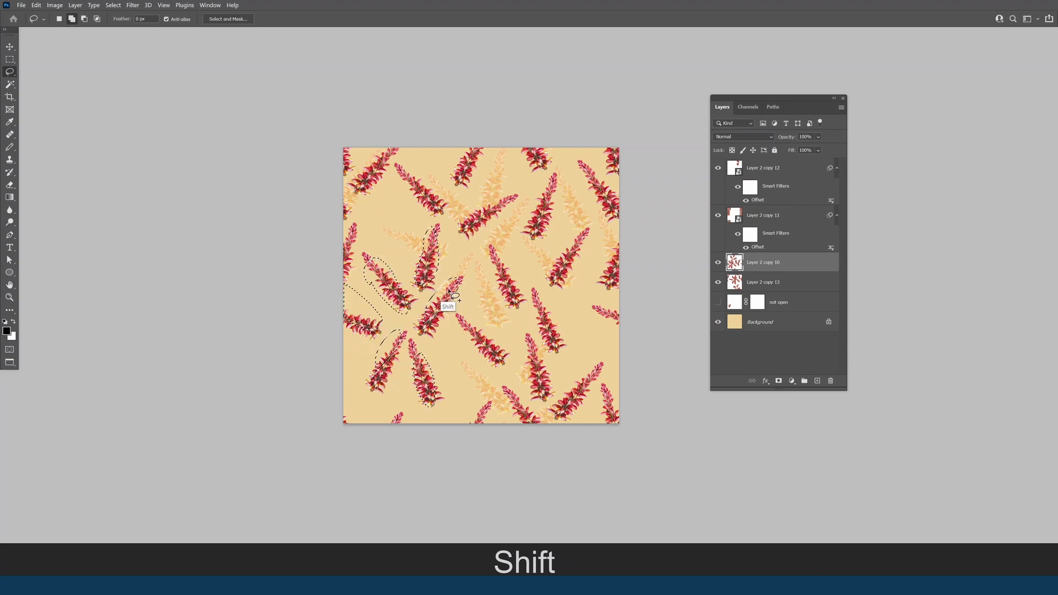
pyautogui.keyDown('ctrl'); pyautogui.keyDown('shift'); pyautogui.click(441, 326); pyautogui.keyUp('shift'); pyautogui.keyUp('ctrl')
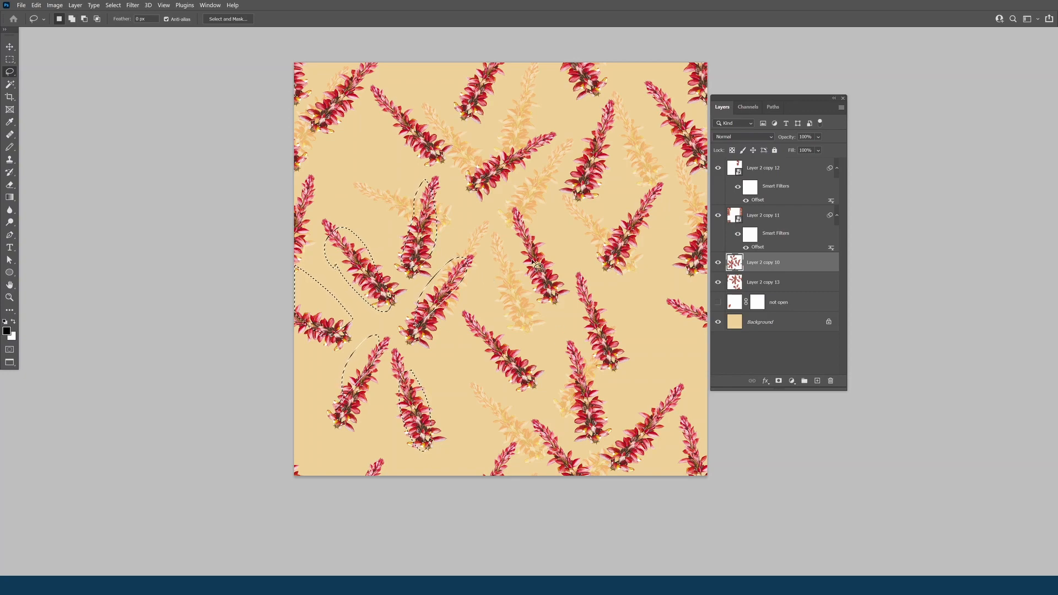
pyautogui.press('space')
pyautogui.moveTo(539, 267); pyautogui.dragTo(517, 232)
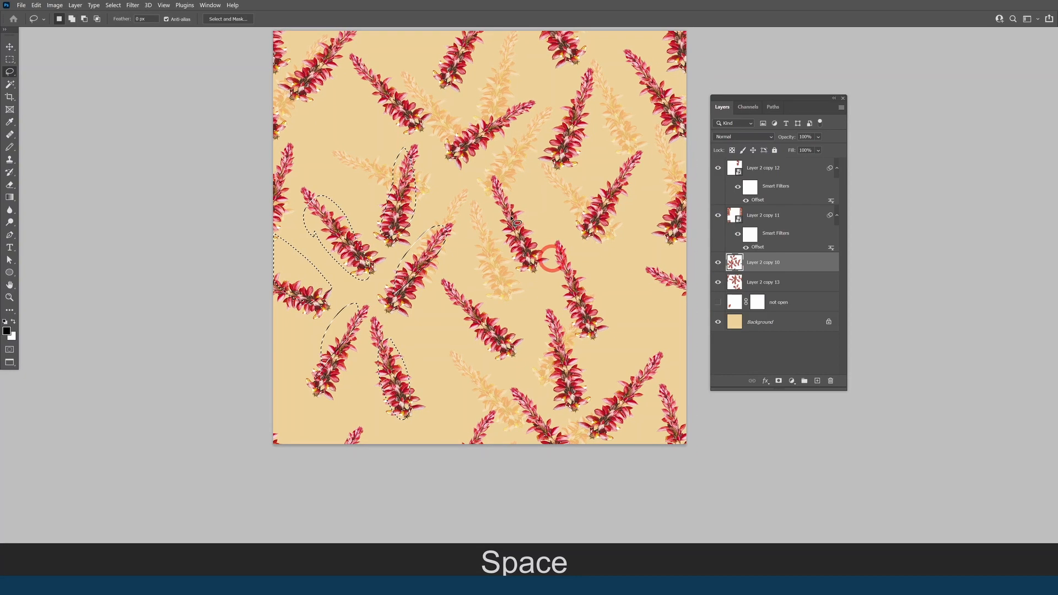
# - Outline the flowers that lean the same way across the tile's middle and lower area with added Lasso selections, and deselect
pyautogui.moveTo(488, 182)
pyautogui.mouseDown()
pyautogui.moveTo(498, 185)
pyautogui.moveTo(482, 226)
pyautogui.moveTo(487, 182)
pyautogui.mouseUp()
pyautogui.press('shift')
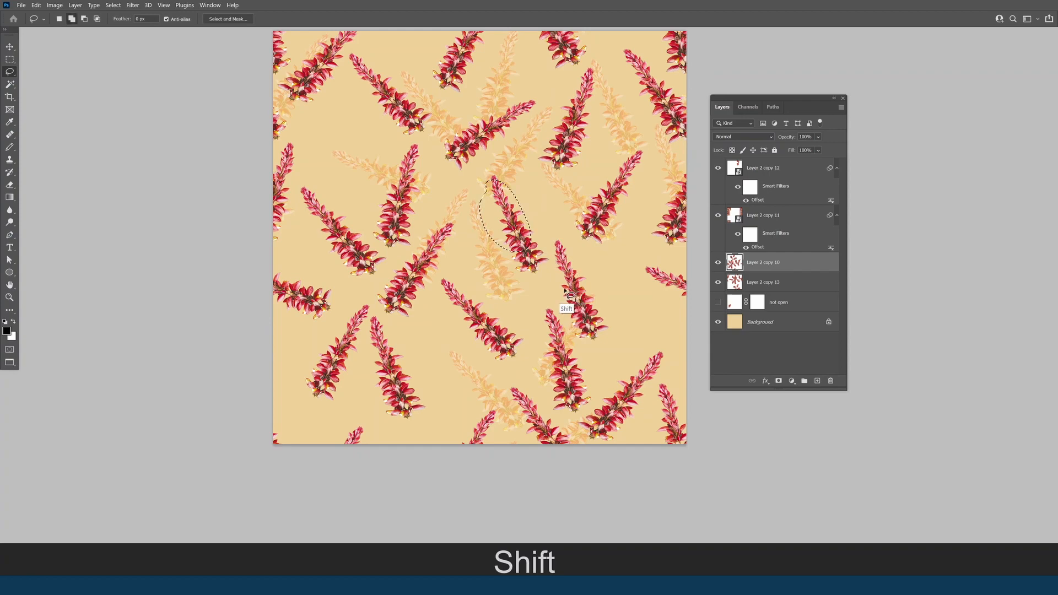
pyautogui.moveTo(570, 306); pyautogui.dragTo(605, 311)
pyautogui.moveTo(562, 343)
pyautogui.mouseDown()
pyautogui.moveTo(529, 360)
pyautogui.moveTo(571, 348)
pyautogui.mouseUp()
pyautogui.moveTo(487, 326)
pyautogui.mouseDown()
pyautogui.moveTo(464, 333)
pyautogui.moveTo(446, 280)
pyautogui.moveTo(489, 317)
pyautogui.mouseUp()
pyautogui.press('shift')
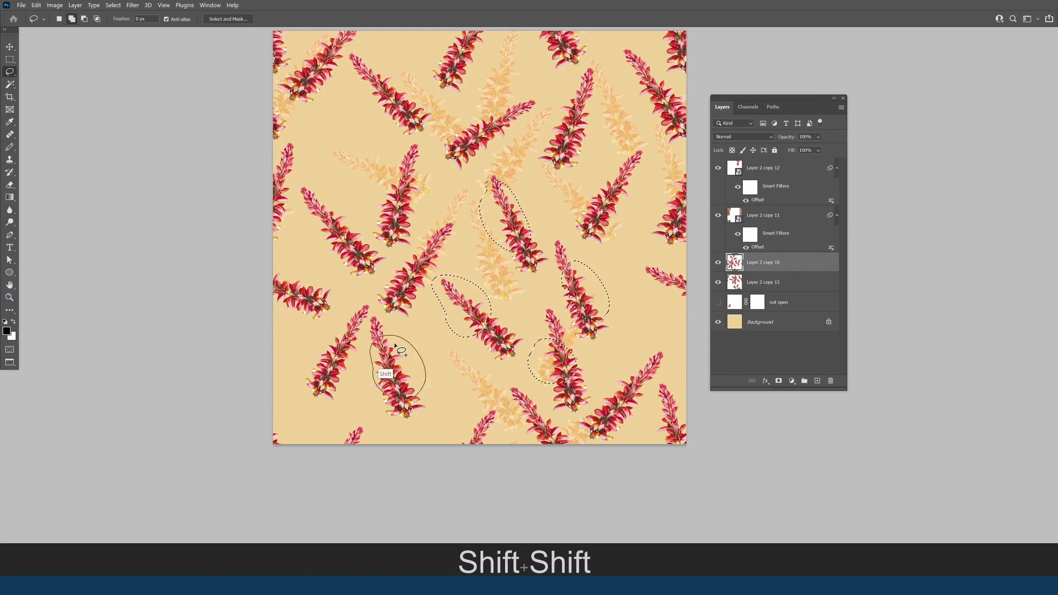
pyautogui.moveTo(395, 345); pyautogui.dragTo(391, 337)
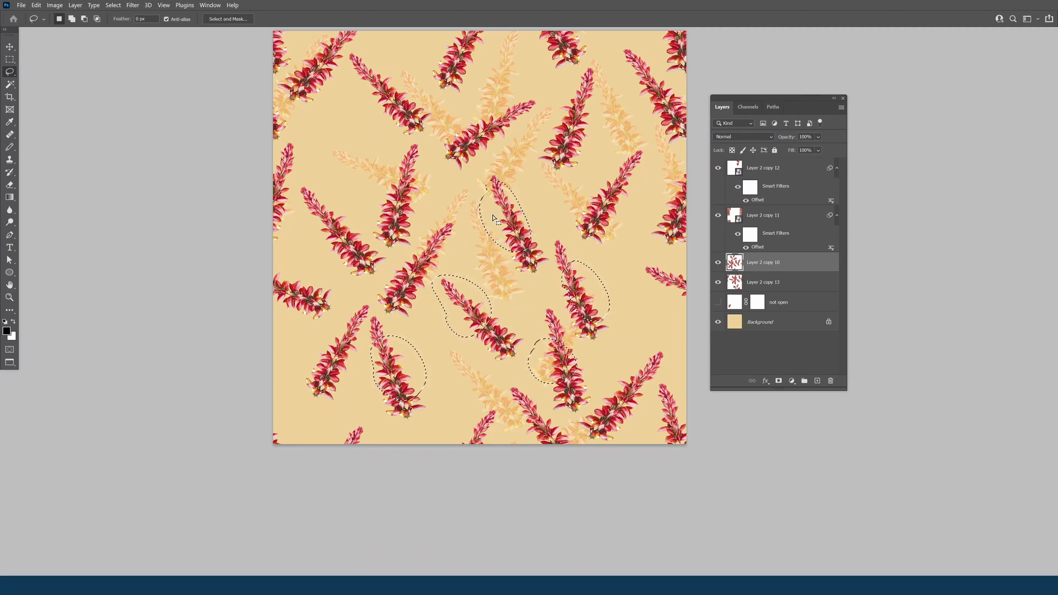
pyautogui.hotkey('ctrl', 'd')
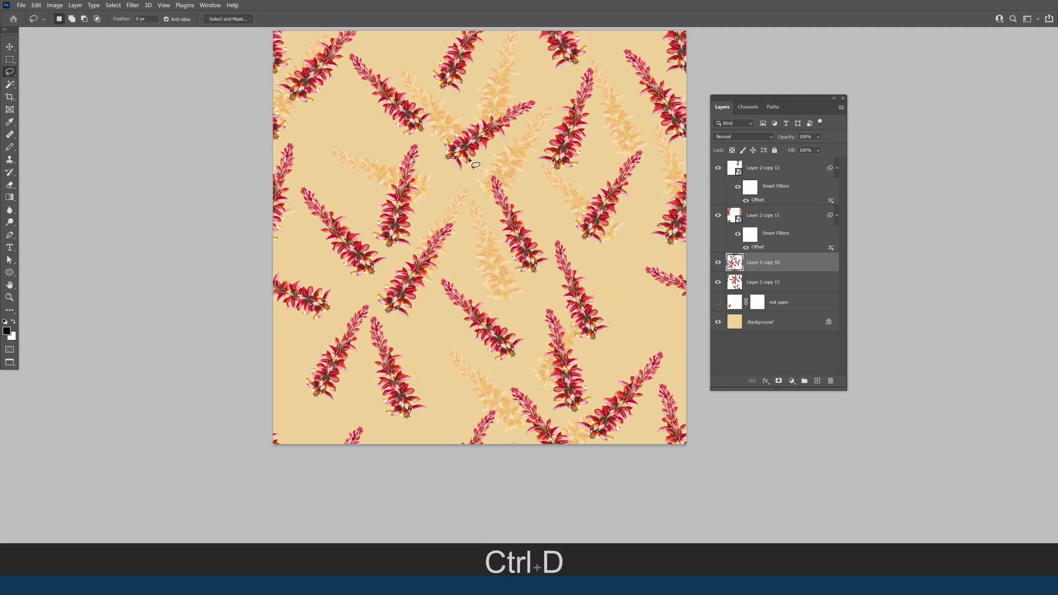
# - Flatten the image into a single Background layer
pyautogui.press('space')
pyautogui.moveTo(560, 208); pyautogui.dragTo(553, 215)
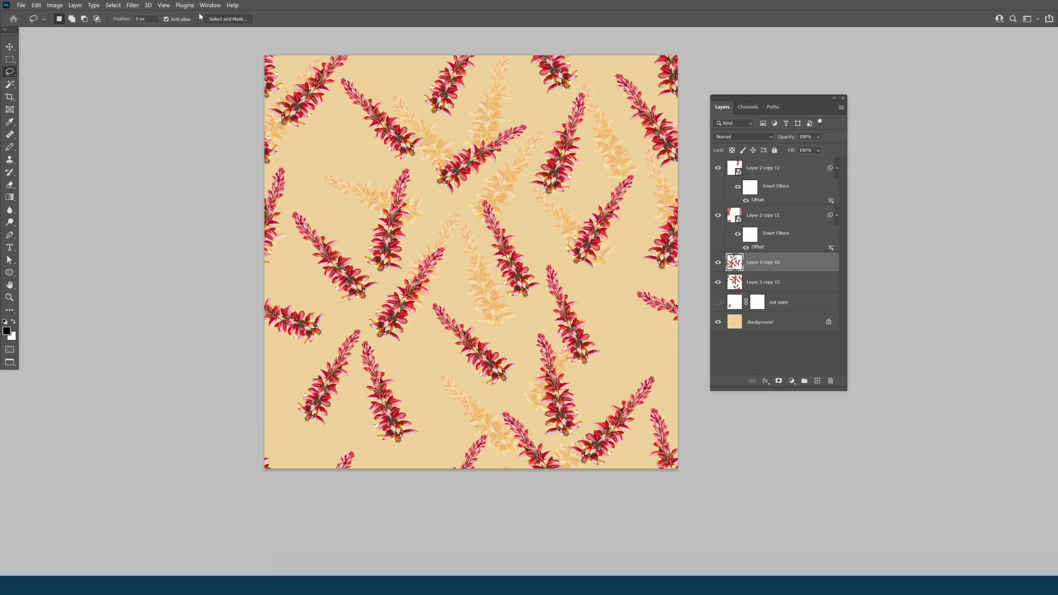
pyautogui.click(75, 5)
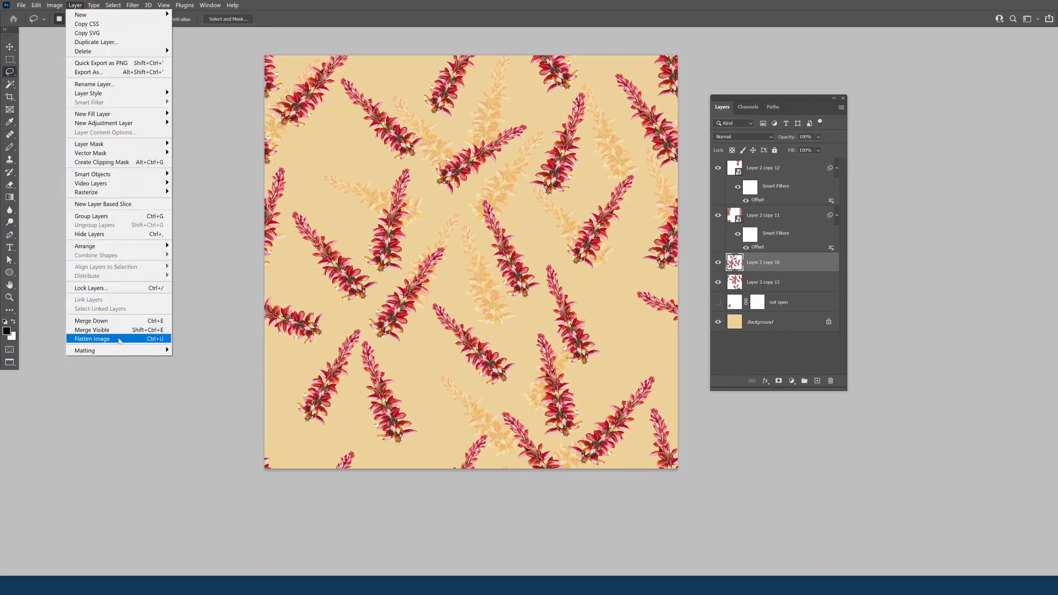
pyautogui.click(116, 339)
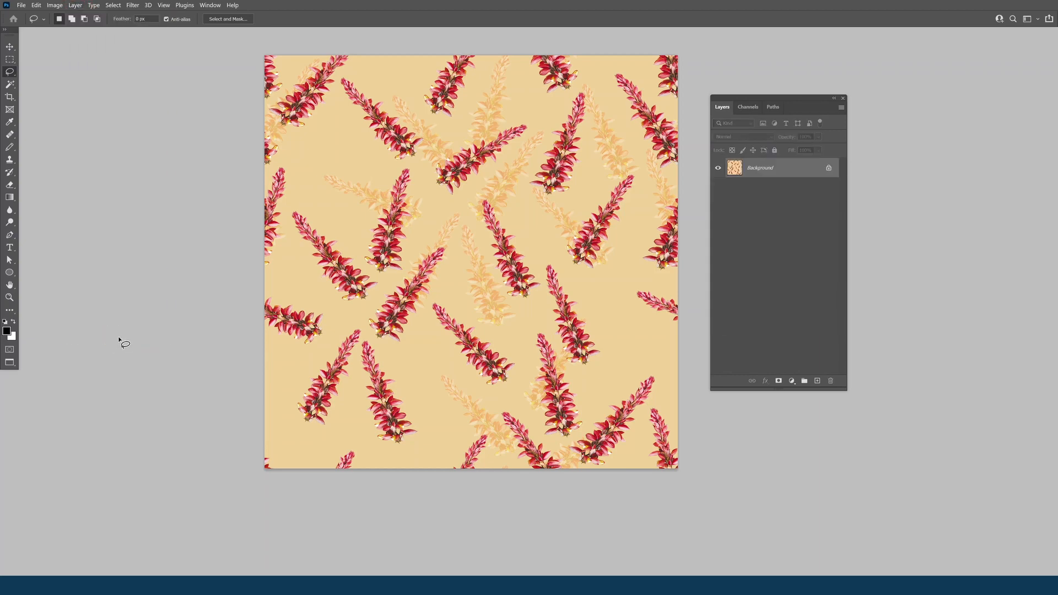
# - Check the tile's seams by previewing a wrap-around Offset at 0 px and at -2969 px horizontal, +2161 px vertical, keeping the original position
pyautogui.hotkey('ctrl', 'h')
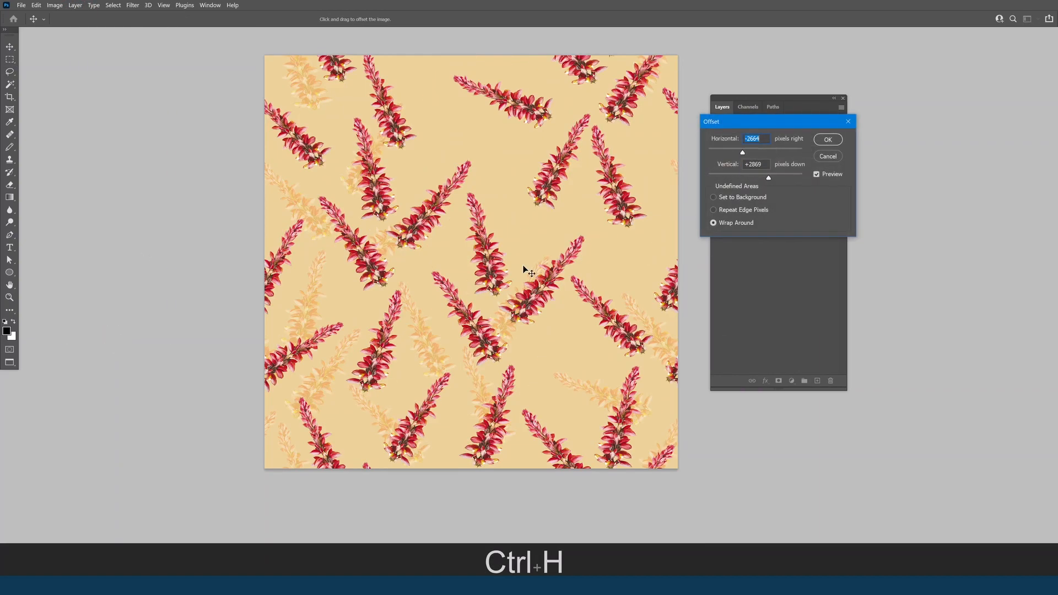
pyautogui.write('0')
pyautogui.press('Tab')
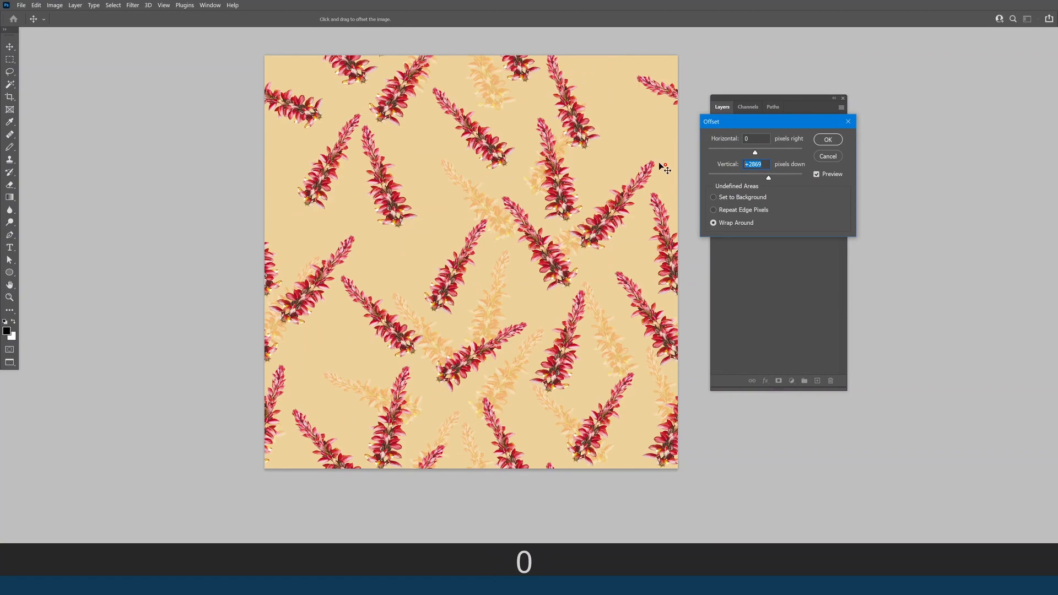
pyautogui.write('0')
pyautogui.moveTo(666, 66); pyautogui.dragTo(464, 248)
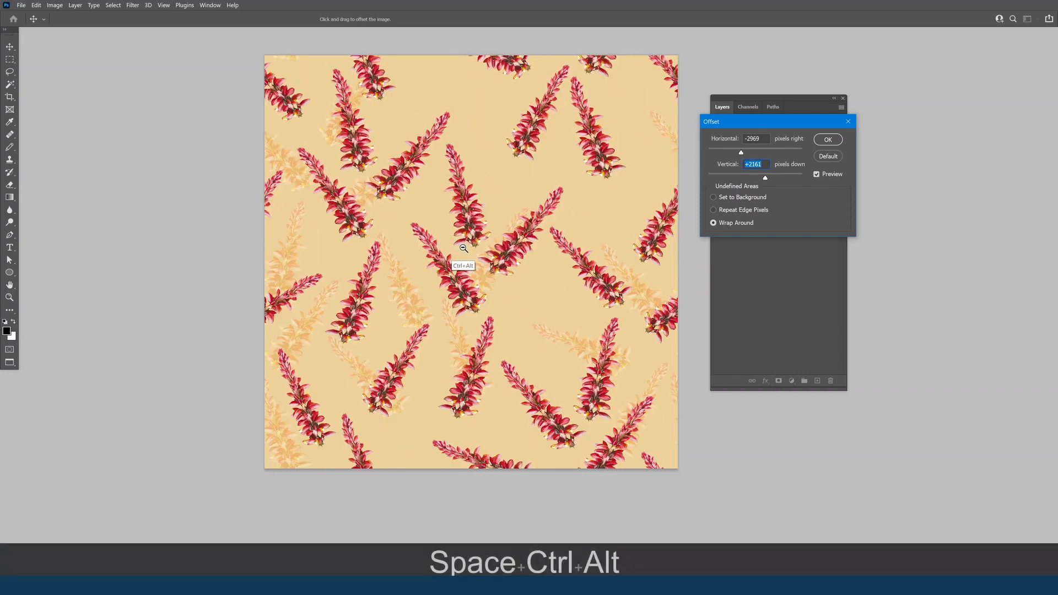
pyautogui.keyDown('ctrl'); pyautogui.keyDown('alt'); pyautogui.click(463, 251); pyautogui.keyUp('alt'); pyautogui.keyUp('ctrl')
pyautogui.keyDown('ctrl'); pyautogui.keyDown('alt'); pyautogui.click(464, 250); pyautogui.keyUp('alt'); pyautogui.keyUp('ctrl')
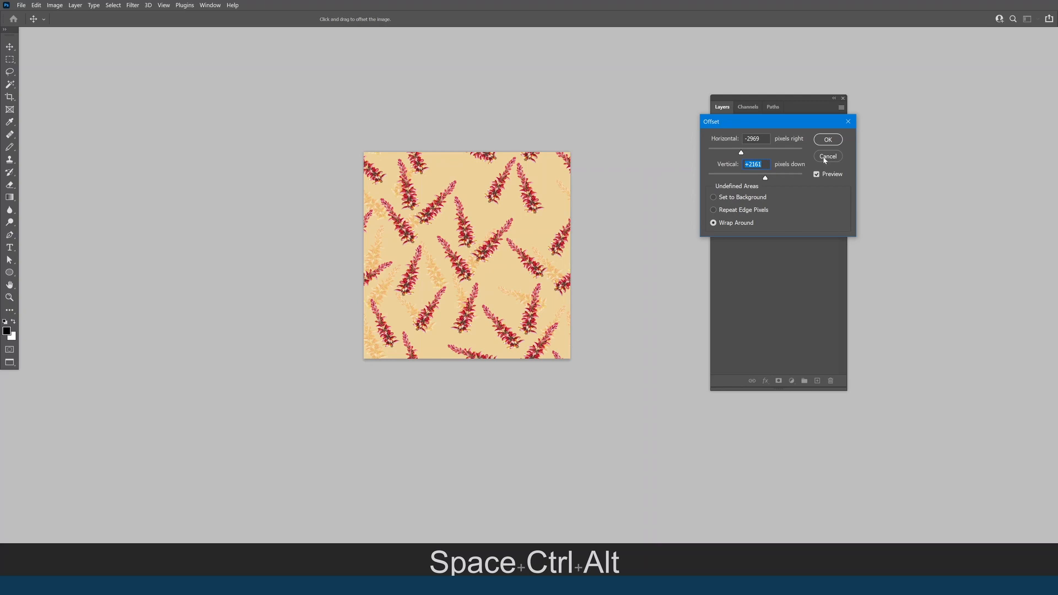
pyautogui.click(828, 139)
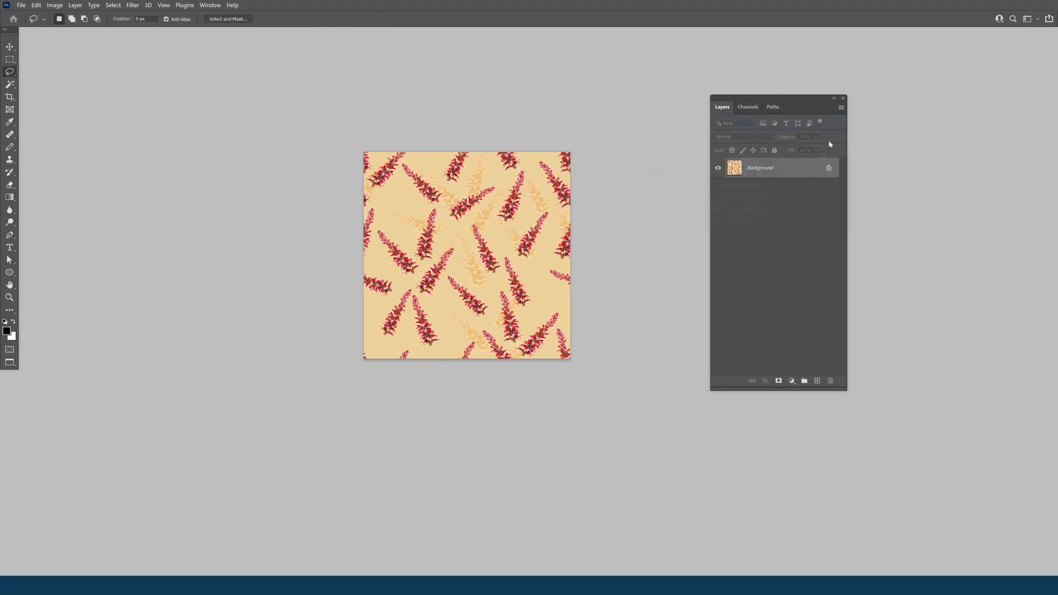
# - Define the flattened flower tile as a pattern, keeping the suggested name
pyautogui.keyDown('ctrl'); pyautogui.click(465, 272); pyautogui.keyUp('ctrl')
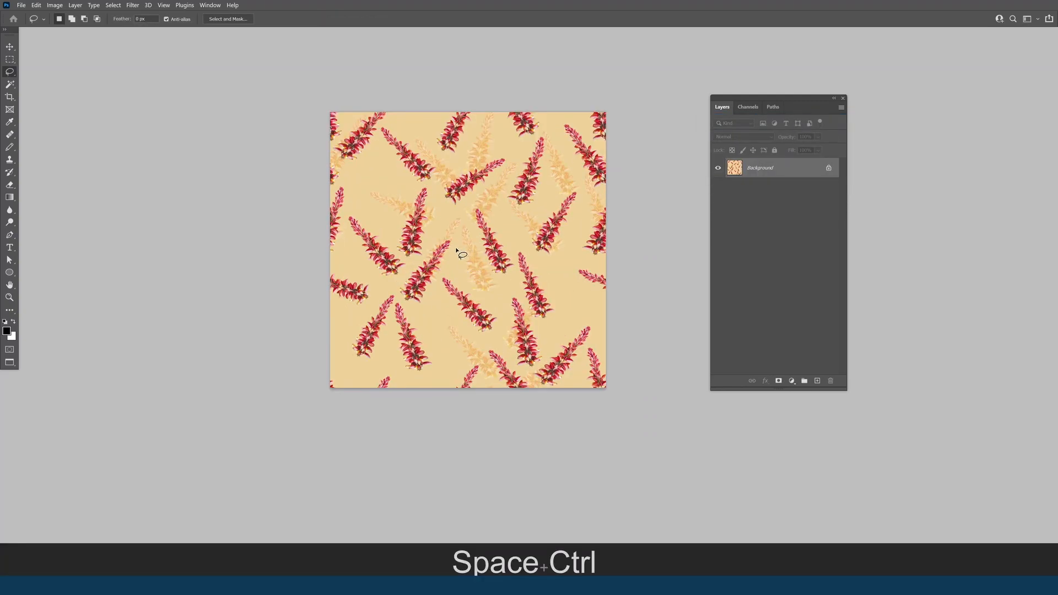
pyautogui.hotkey('ctrl', 'l')
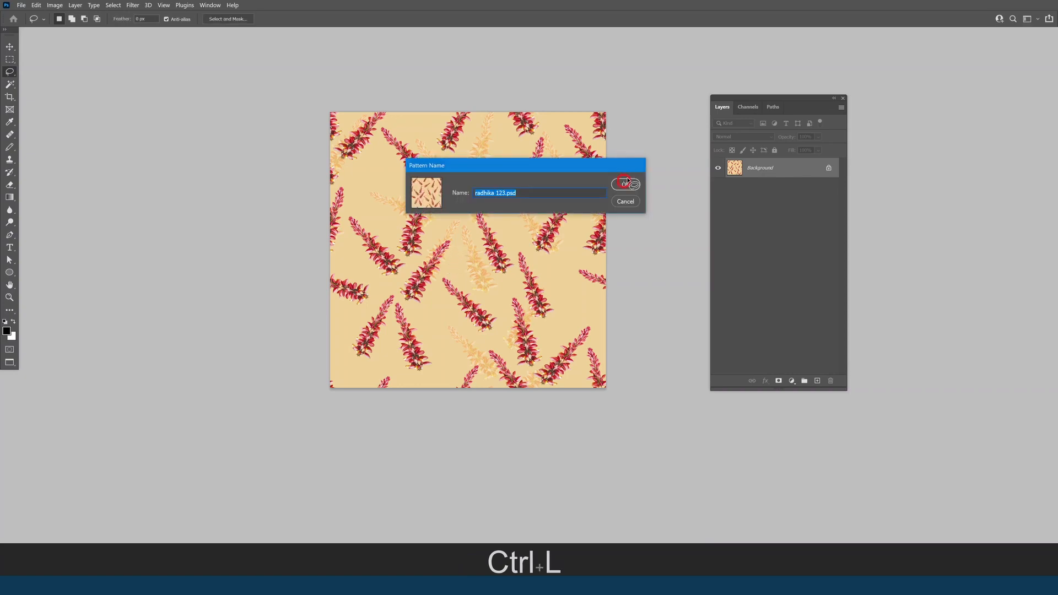
pyautogui.click(626, 184)
# - Add a Pattern Fill layer using the newly defined flower pattern at 100% scale and 0° angle
pyautogui.click(792, 381)
pyautogui.click(808, 408)
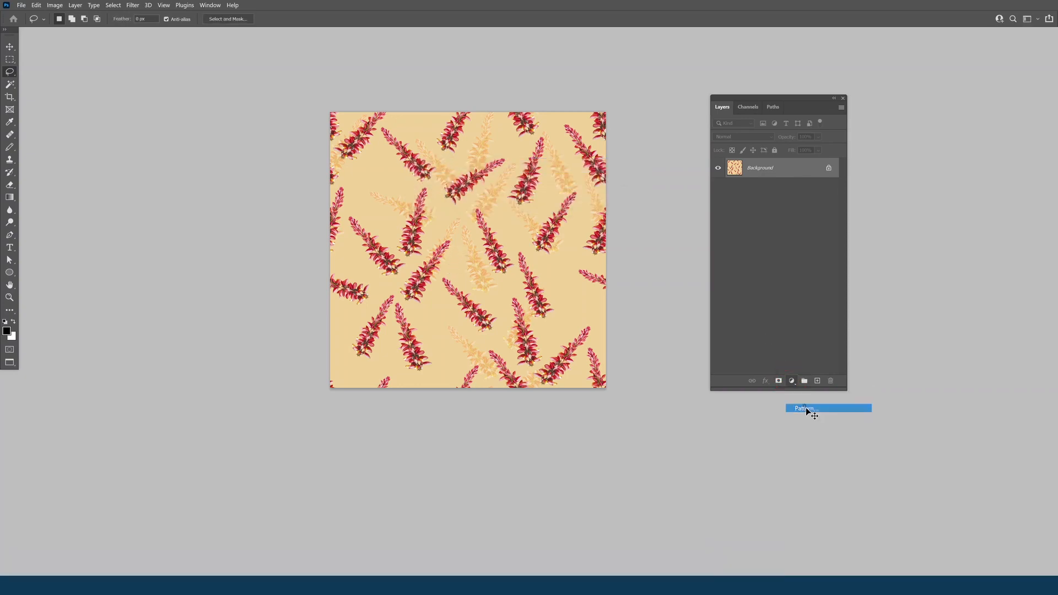
pyautogui.click(592, 269)
pyautogui.click(606, 339)
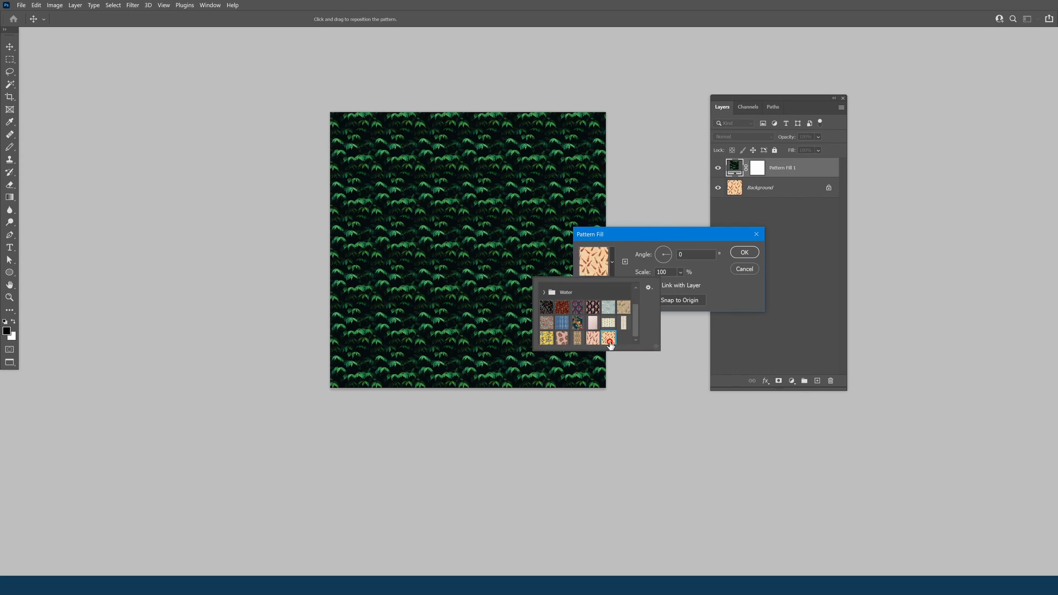
pyautogui.click(744, 253)
# - Enlarge the canvas to 50 inches wide by 35 inches high and view the repeating pattern with the interface hidden
pyautogui.hotkey('ctrl', 'alt', 'c')
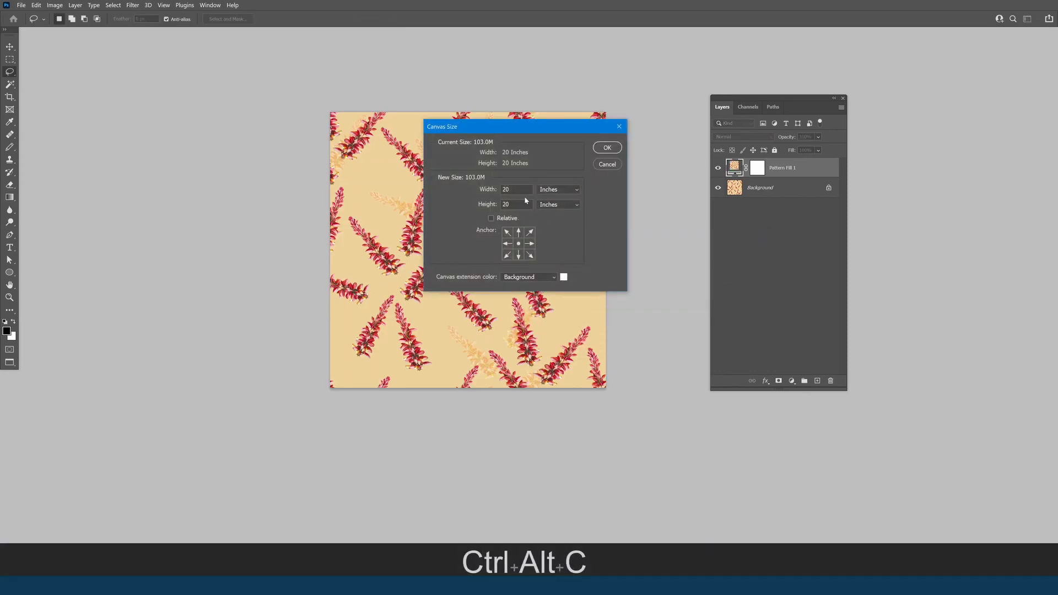
pyautogui.write('50')
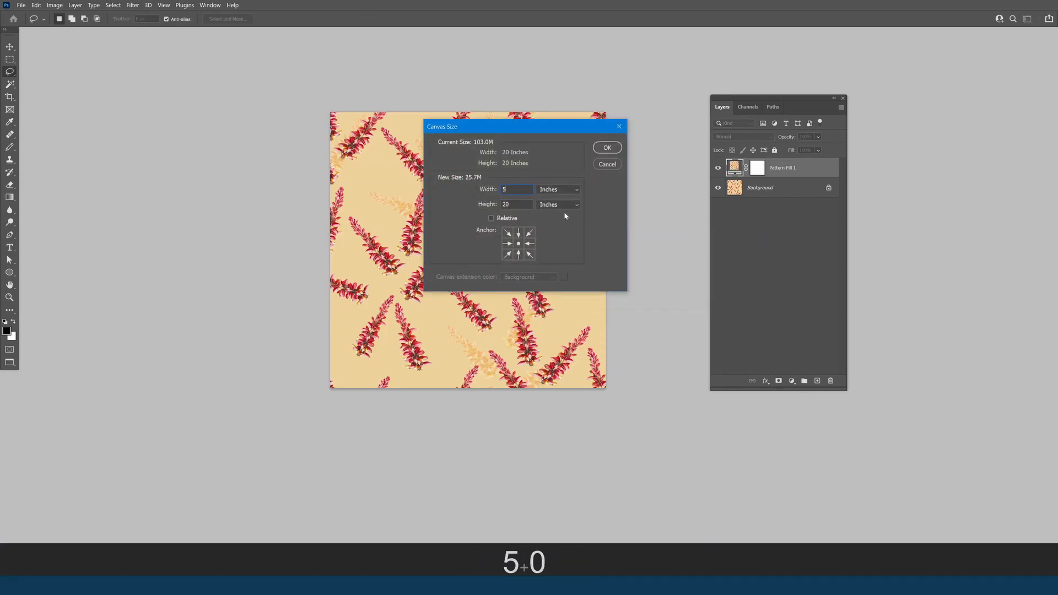
pyautogui.write('35')
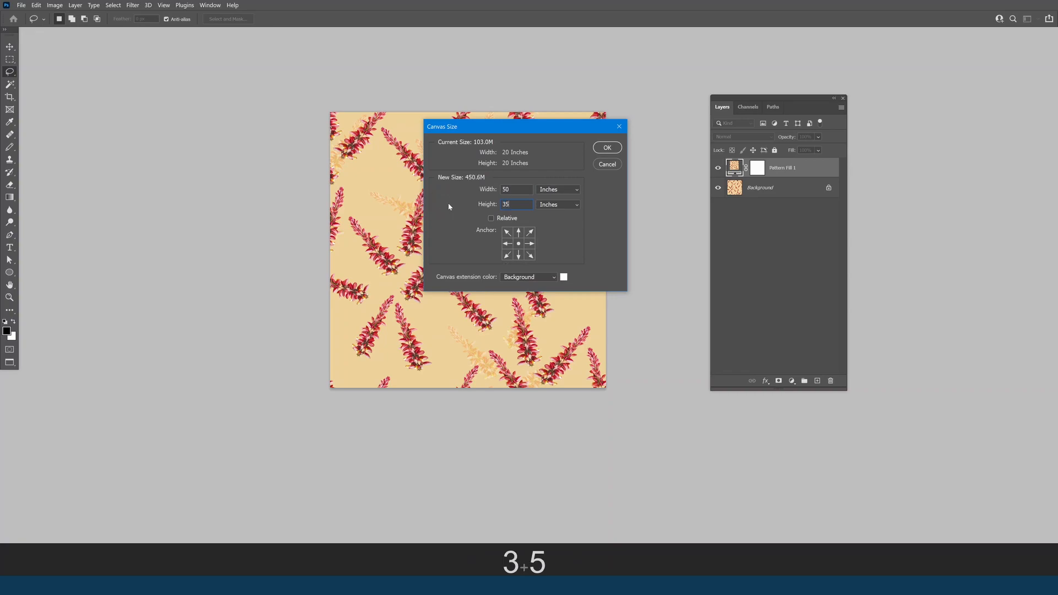
pyautogui.press('Return')
pyautogui.press('Tab')
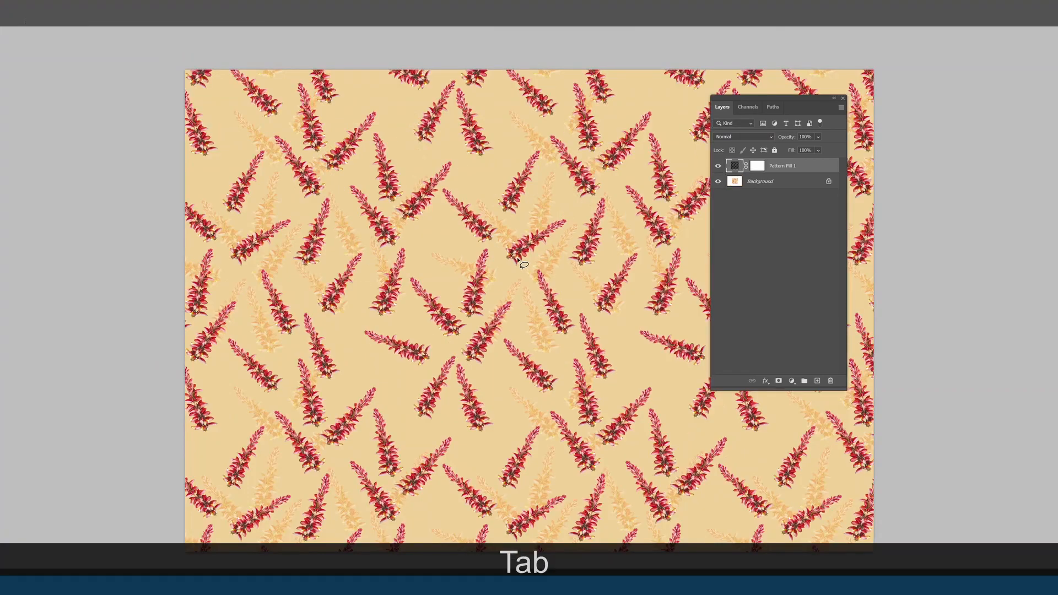
pyautogui.keyDown('alt'); pyautogui.click(523, 303); pyautogui.keyUp('alt')
pyautogui.keyDown('alt'); pyautogui.click(524, 296); pyautogui.keyUp('alt')
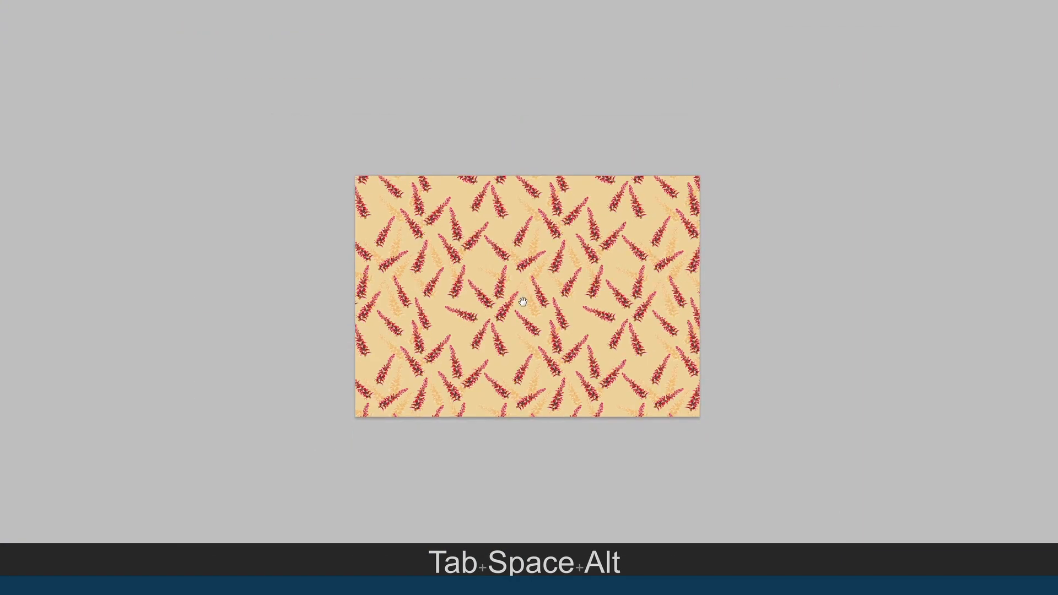
# - Outline the recurring flower clusters with the Lasso and examine the repeating flower pattern up close
pyautogui.moveTo(475, 293); pyautogui.dragTo(471, 322)
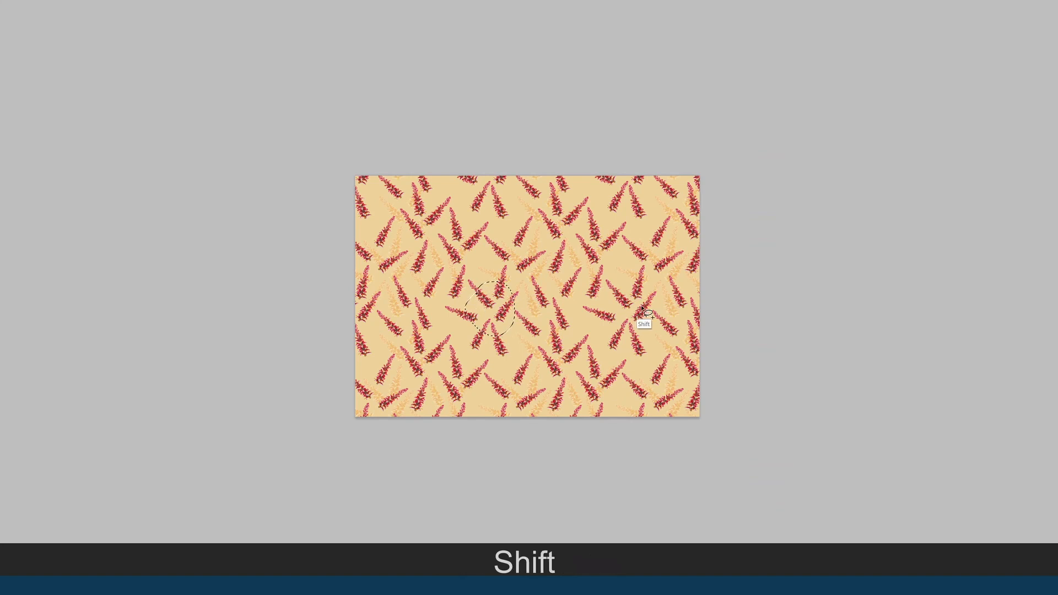
pyautogui.moveTo(614, 298)
pyautogui.mouseDown()
pyautogui.moveTo(626, 335)
pyautogui.moveTo(610, 313)
pyautogui.mouseUp()
pyautogui.click(576, 312)
pyautogui.keyDown('ctrl'); pyautogui.click(520, 330); pyautogui.keyUp('ctrl')
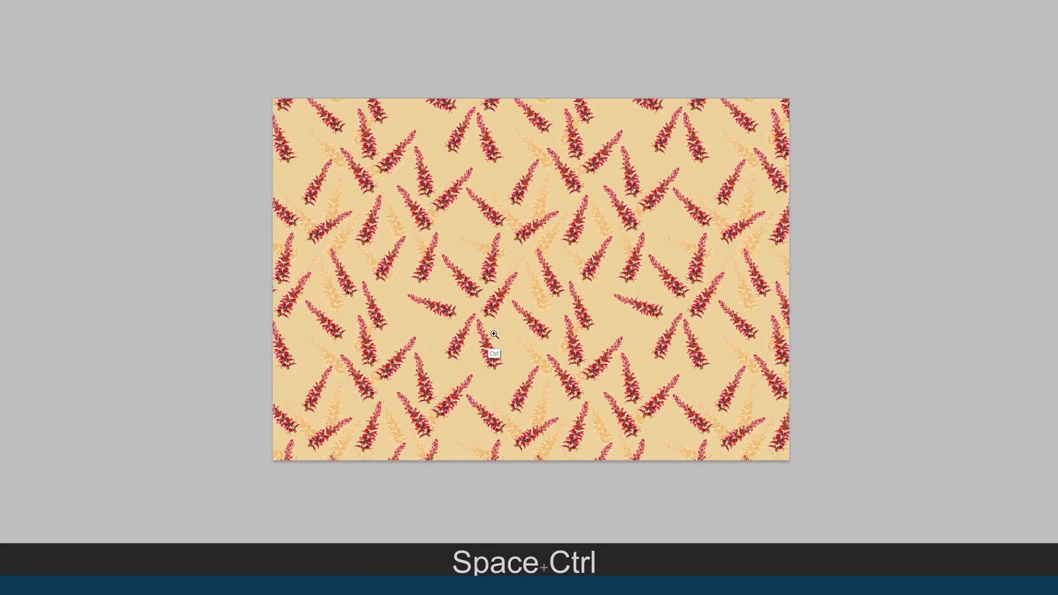
pyautogui.keyDown('ctrl'); pyautogui.click(519, 317); pyautogui.keyUp('ctrl')
pyautogui.keyDown('ctrl'); pyautogui.click(517, 310); pyautogui.keyUp('ctrl')
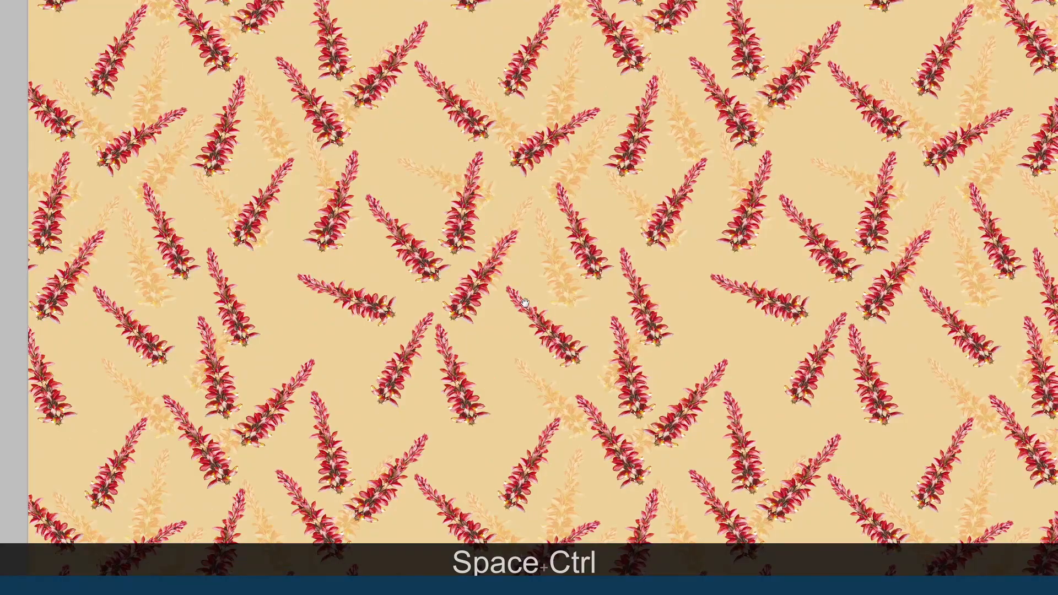
# - Close the enlarged flower pattern document without saving its changes
pyautogui.press('Tab')
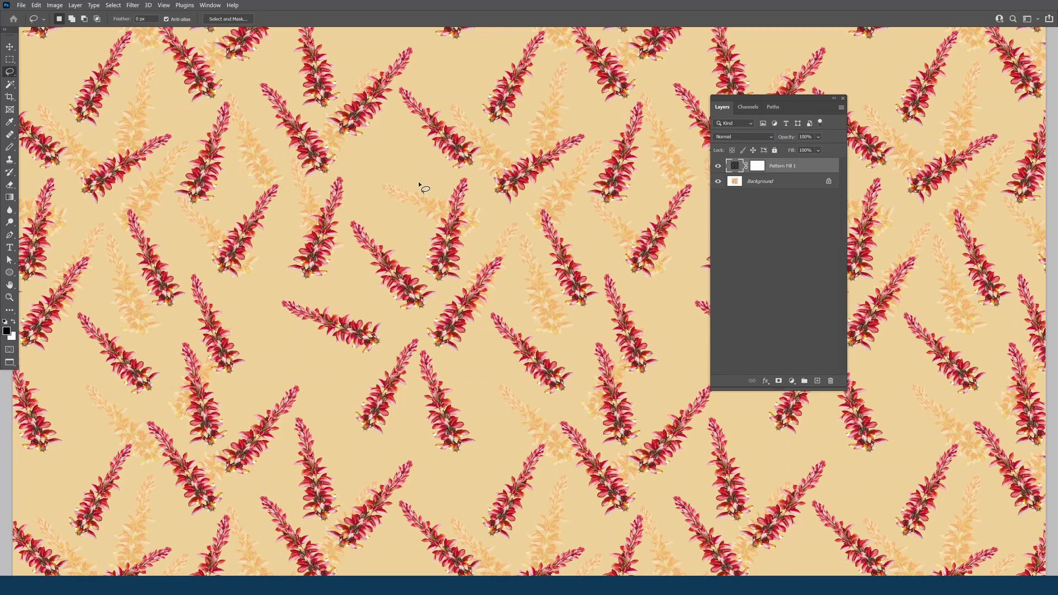
pyautogui.keyDown('alt'); pyautogui.click(500, 254); pyautogui.keyUp('alt')
pyautogui.moveTo(556, 264); pyautogui.dragTo(534, 296)
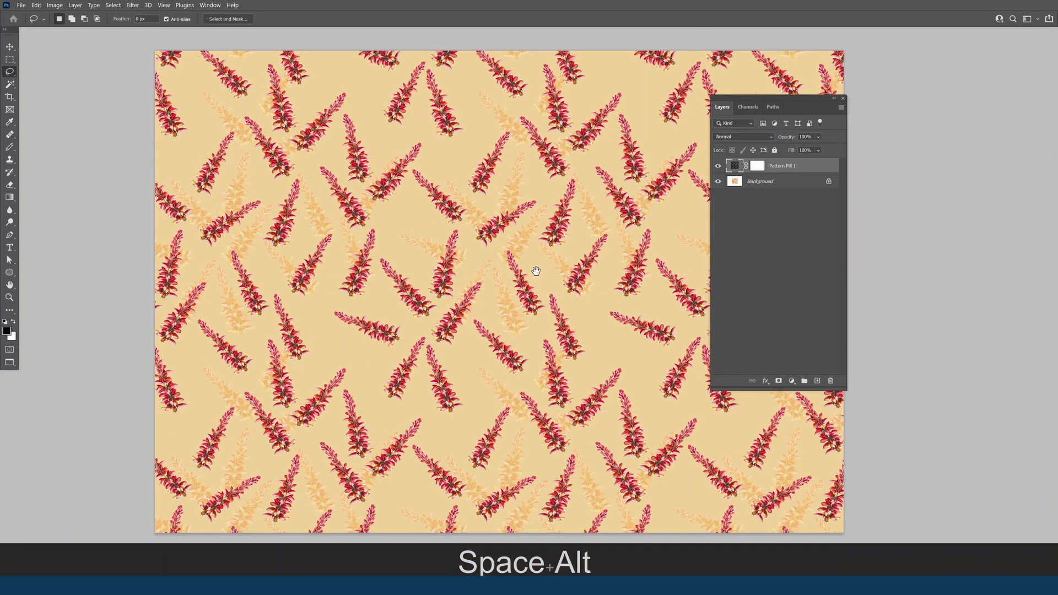
pyautogui.hotkey('ctrl', 'w')
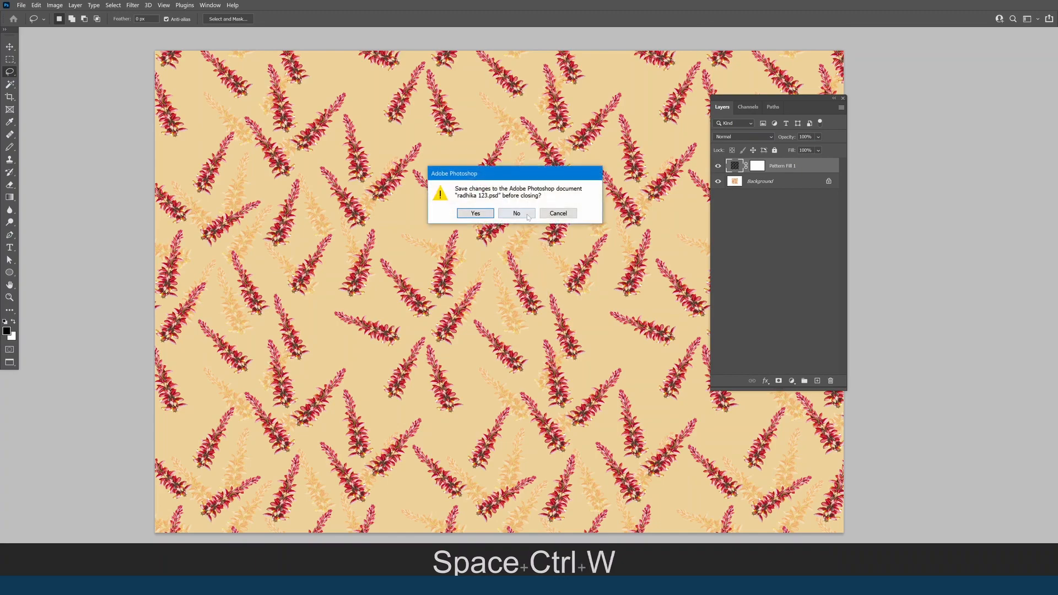
pyautogui.click(528, 215)
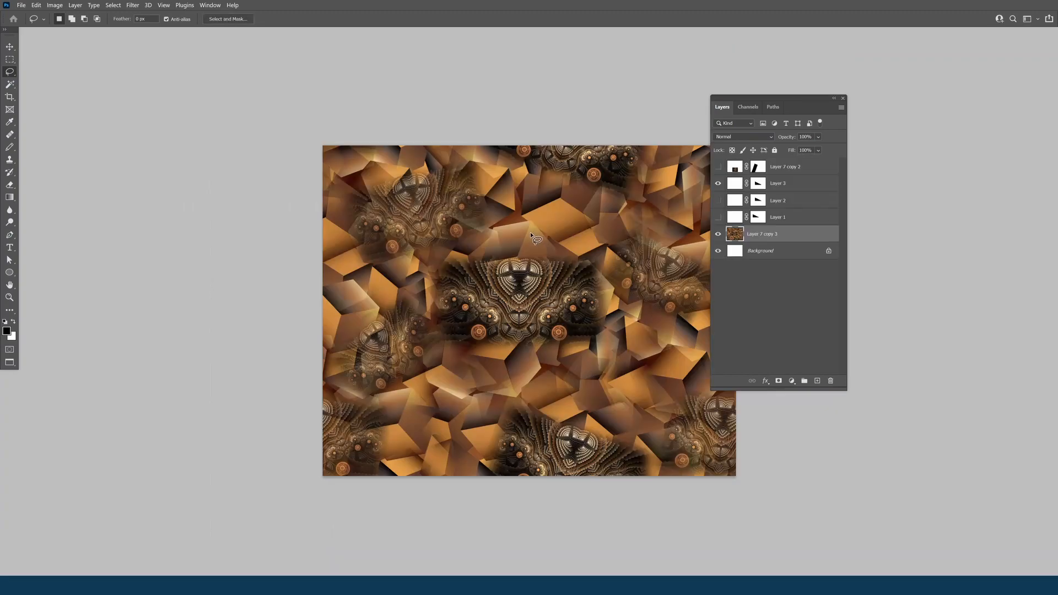
# - Delete the hidden layers Layer 1, Layer 2 and Layer 7 copy 2 from the fractal tile document
pyautogui.press('space')
pyautogui.moveTo(493, 251); pyautogui.dragTo(668, 231)
pyautogui.click(798, 217)
pyautogui.keyDown('shift'); pyautogui.click(798, 201); pyautogui.keyUp('shift')
pyautogui.moveTo(798, 201); pyautogui.dragTo(831, 381)
pyautogui.keyDown('ctrl'); pyautogui.click(796, 171); pyautogui.keyUp('ctrl')
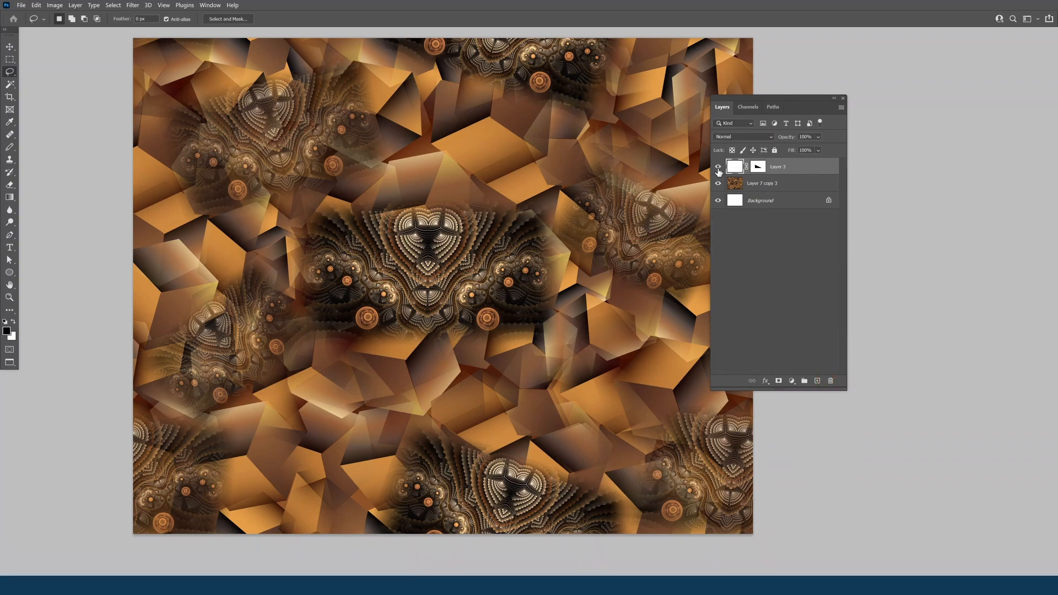
# - Hide Layer 3 and switch Layer 7 copy 3 off and on to check the tile artwork
pyautogui.click(719, 168)
pyautogui.click(718, 185)
pyautogui.click(718, 184)
# - Examine the fractal tile's motifs, background blending and borders up close with the interface hidden
pyautogui.press('Tab')
pyautogui.hotkey('ctrl', 'space')
pyautogui.moveTo(379, 150); pyautogui.dragTo(744, 397)
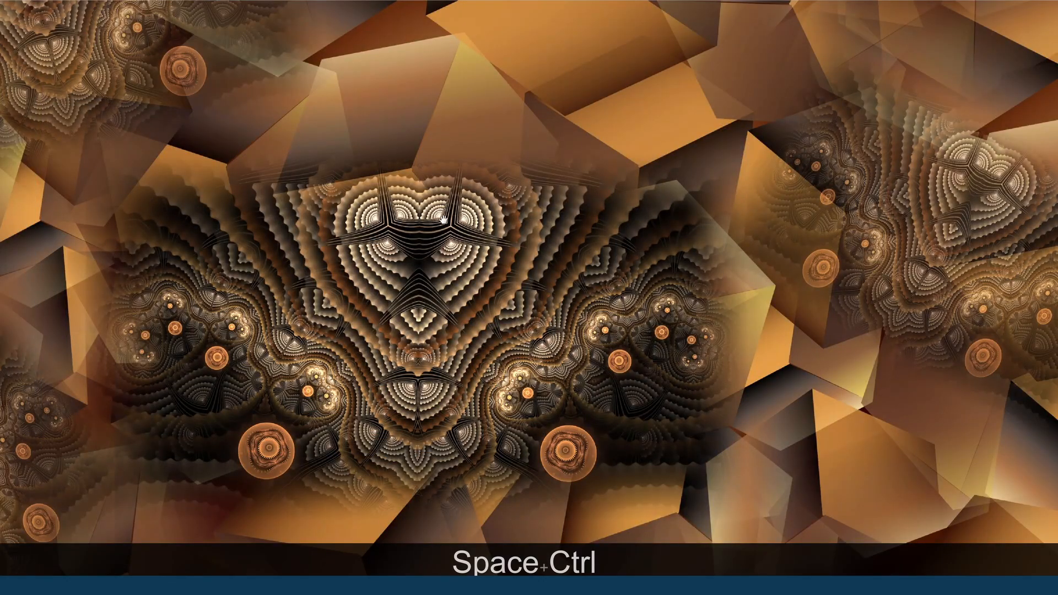
pyautogui.moveTo(504, 172); pyautogui.dragTo(541, 319)
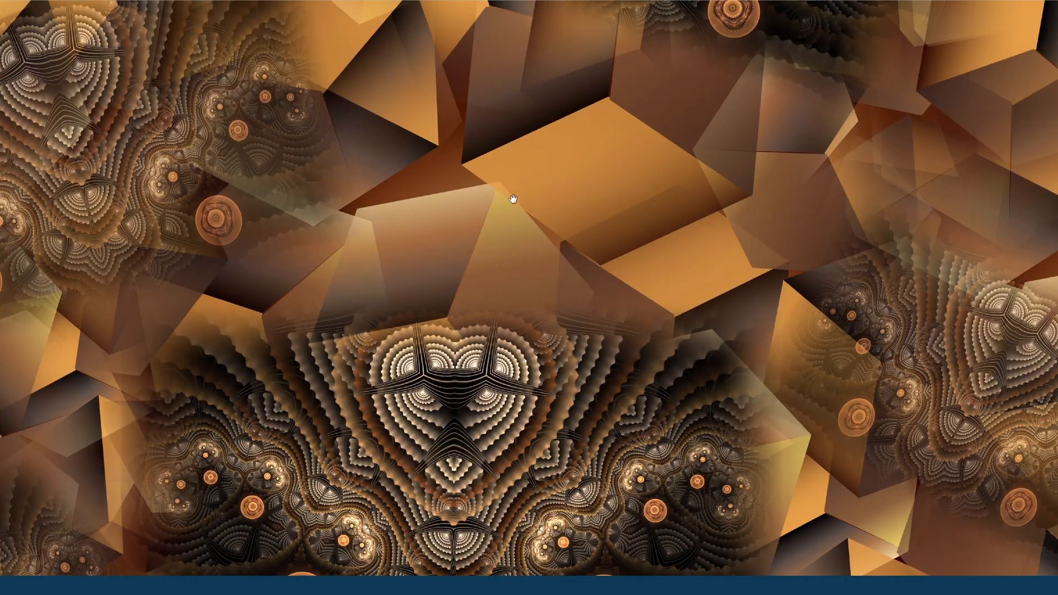
pyautogui.moveTo(512, 201); pyautogui.dragTo(517, 241)
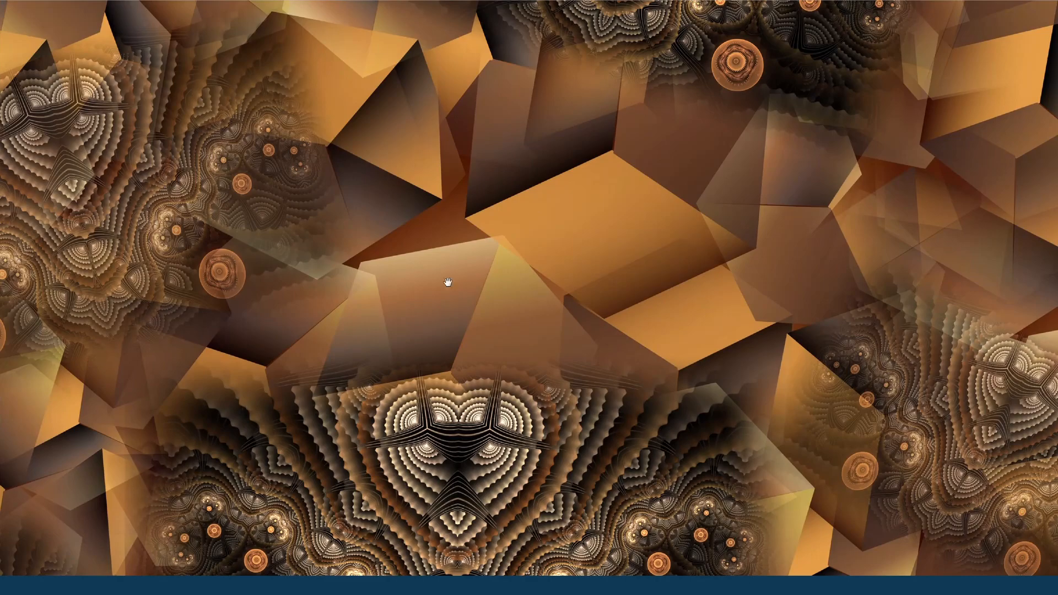
pyautogui.moveTo(260, 180); pyautogui.dragTo(574, 83)
pyautogui.moveTo(462, 446); pyautogui.dragTo(448, 97)
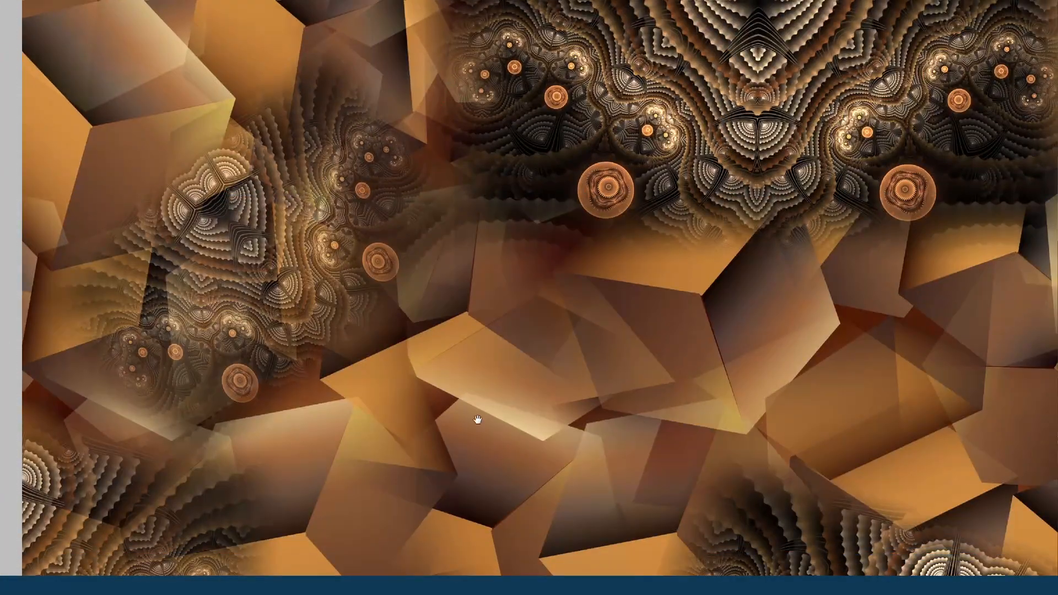
pyautogui.moveTo(477, 420); pyautogui.dragTo(313, 193)
pyautogui.moveTo(408, 289); pyautogui.dragTo(349, 224)
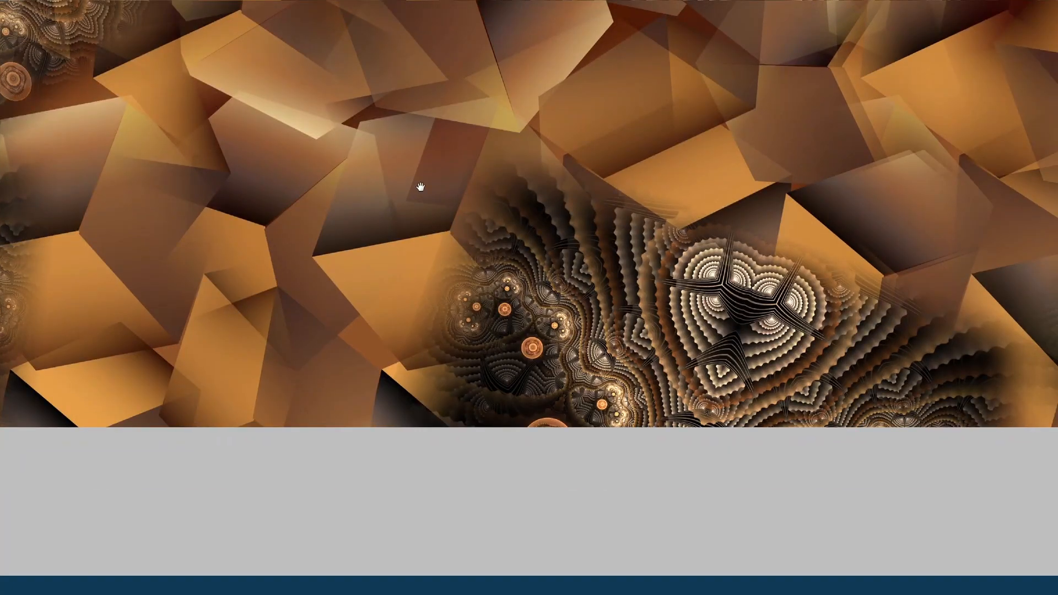
pyautogui.moveTo(457, 158); pyautogui.dragTo(376, 272)
pyautogui.moveTo(416, 180); pyautogui.dragTo(388, 260)
pyautogui.moveTo(441, 166); pyautogui.dragTo(382, 246)
pyautogui.moveTo(419, 146); pyautogui.dragTo(375, 281)
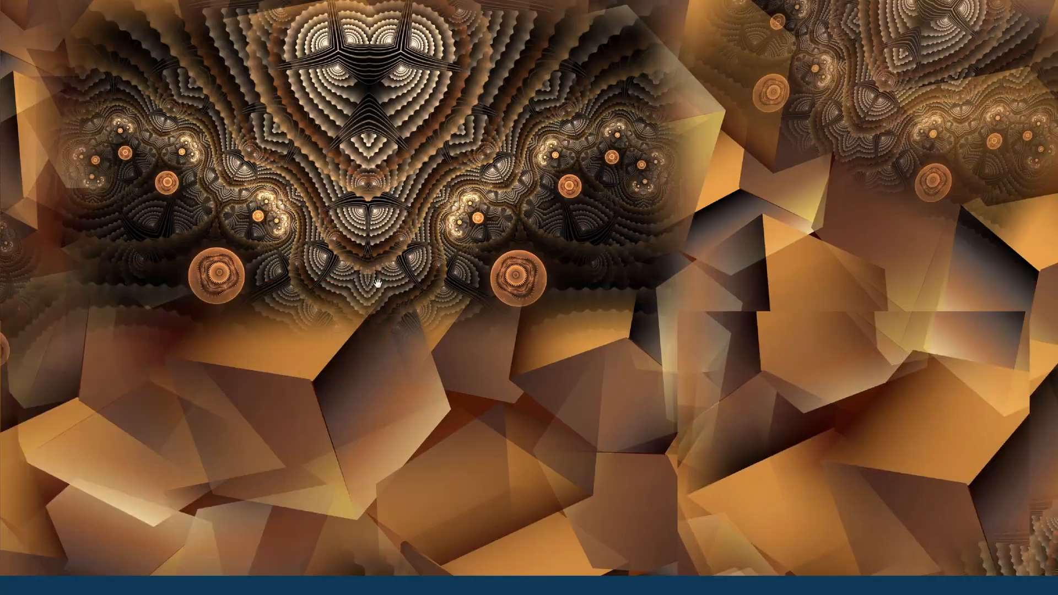
pyautogui.moveTo(421, 168); pyautogui.dragTo(393, 311)
pyautogui.moveTo(385, 148); pyautogui.dragTo(384, 333)
pyautogui.rightClick(397, 210)
pyautogui.click(408, 215)
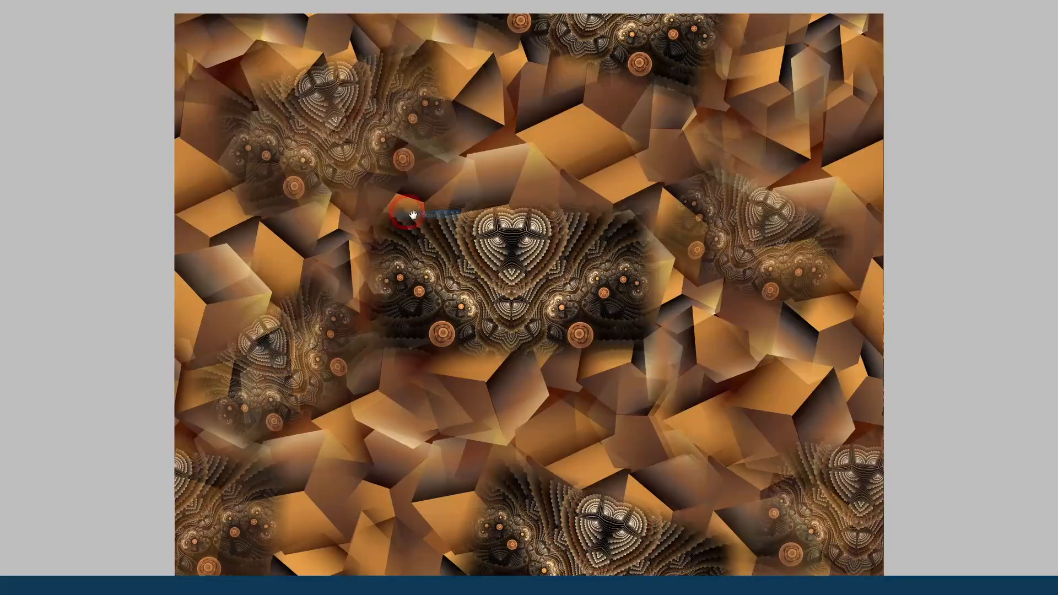
# - Flatten the fractal tile into a single Background layer, discarding the hidden Layer 3
pyautogui.press('Tab')
pyautogui.keyDown('alt'); pyautogui.click(496, 223); pyautogui.keyUp('alt')
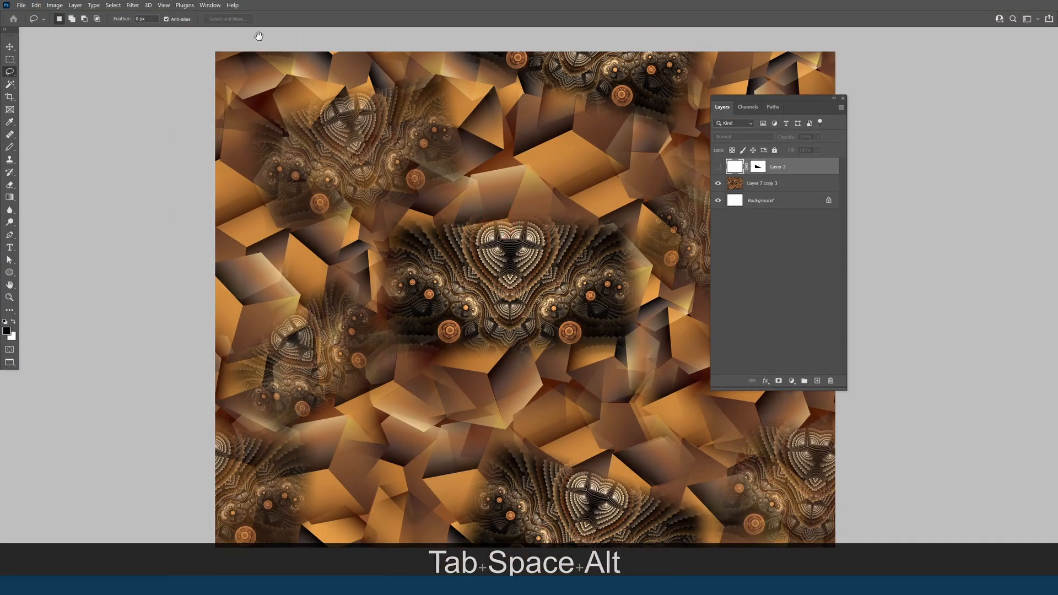
pyautogui.click(72, 9)
pyautogui.moveTo(94, 5)
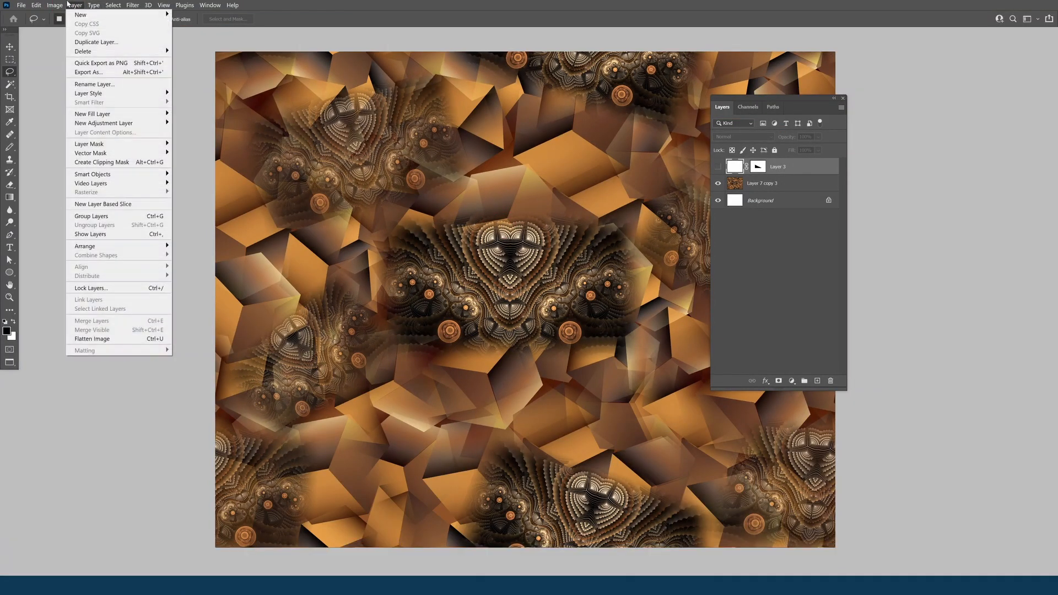
pyautogui.click(98, 338)
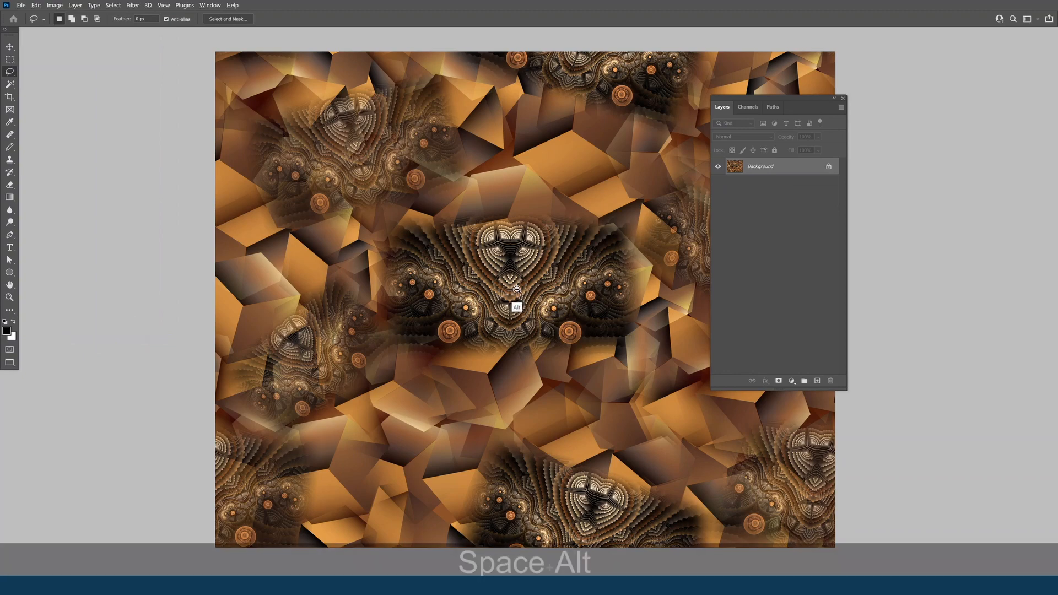
# - Start the Offset filter on the flattened tile, using Wrap Around with 0 px horizontal and 0 px vertical
pyautogui.keyDown('alt'); pyautogui.click(515, 302); pyautogui.keyUp('alt')
pyautogui.moveTo(557, 293); pyautogui.dragTo(530, 288)
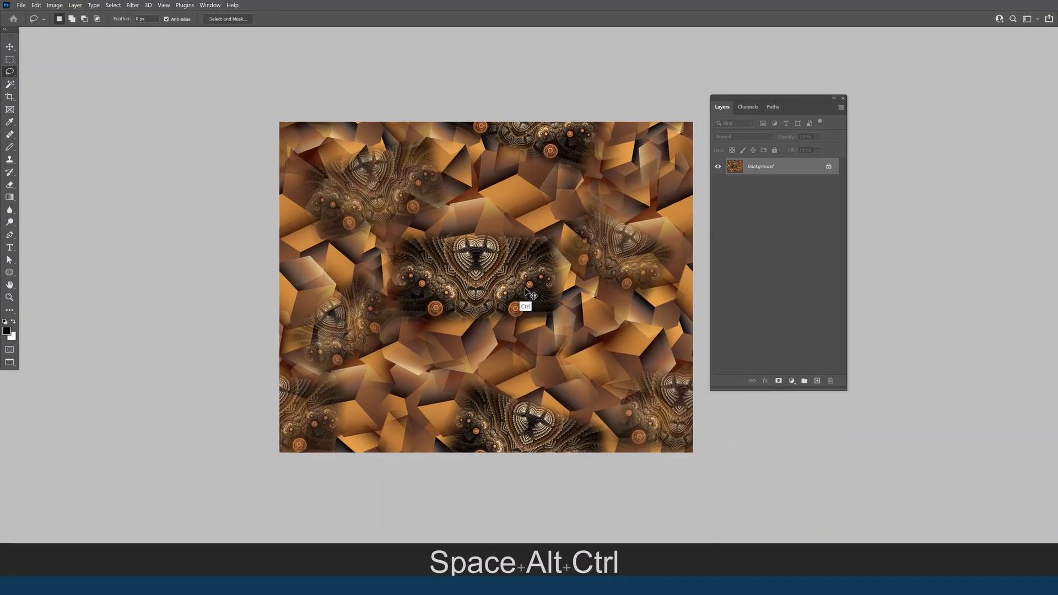
pyautogui.hotkey('ctrl', 'alt', 'h')
pyautogui.write('-')
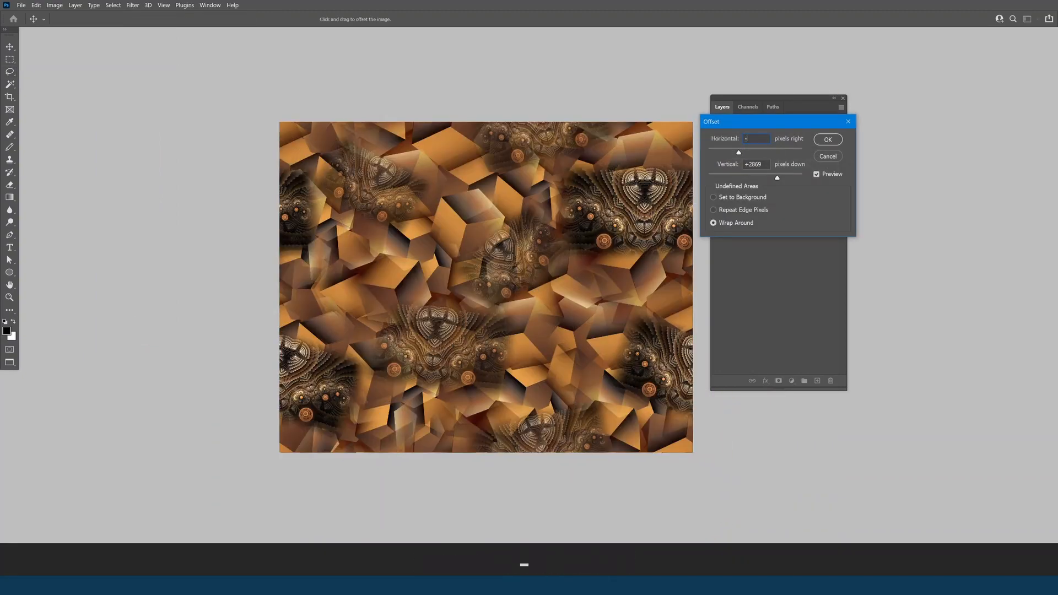
pyautogui.write('0')
pyautogui.press('Tab')
pyautogui.write('0')
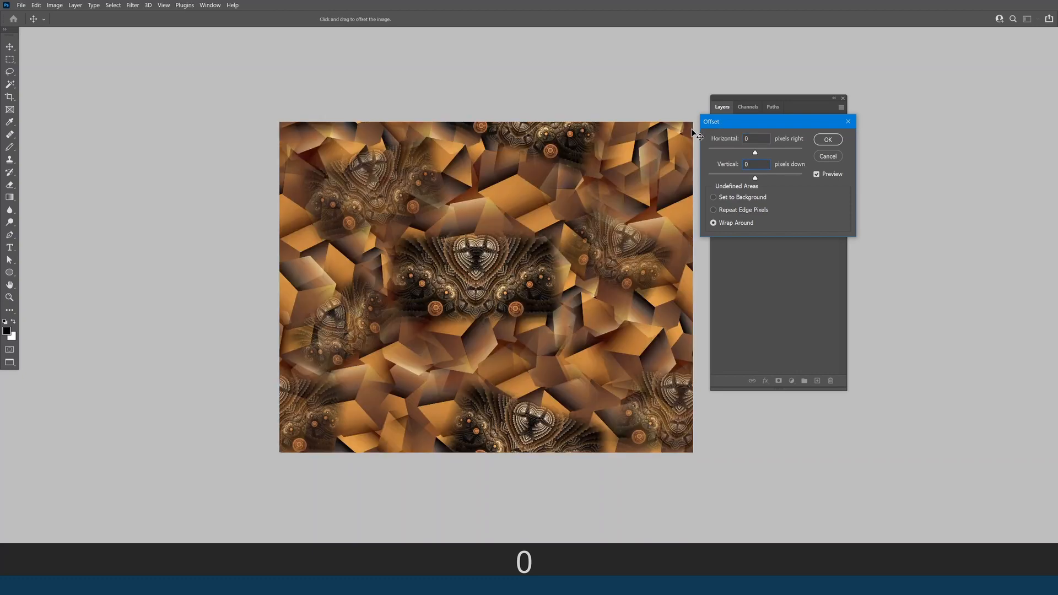
# - Shift the tile by -2358 px horizontally and +1923 px vertically, inspect its seams, and apply the Offset
pyautogui.moveTo(470, 306); pyautogui.dragTo(496, 294)
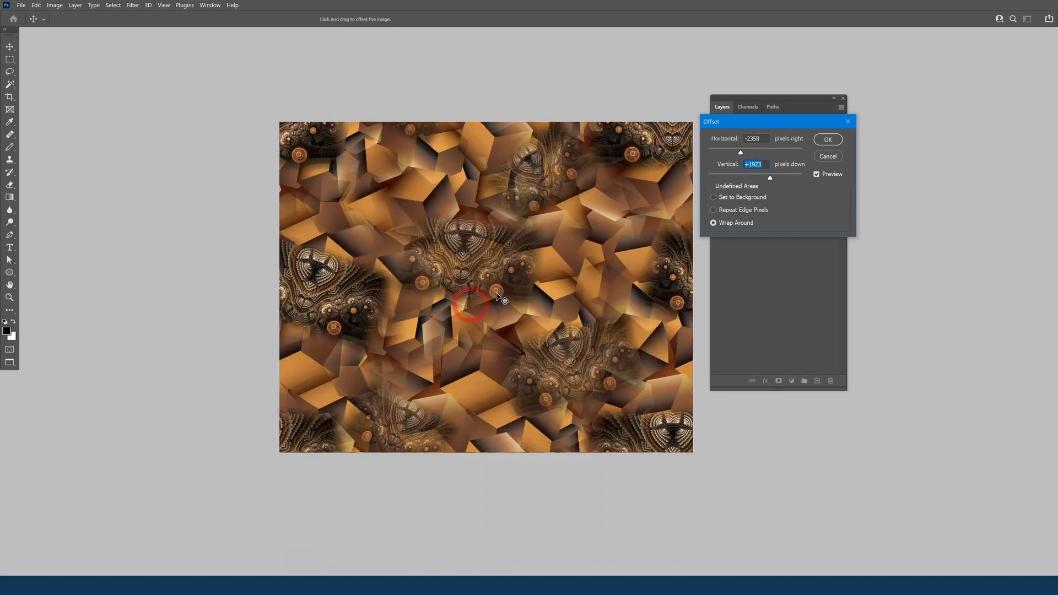
pyautogui.hotkey('ctrl', 'space')
pyautogui.click(455, 301)
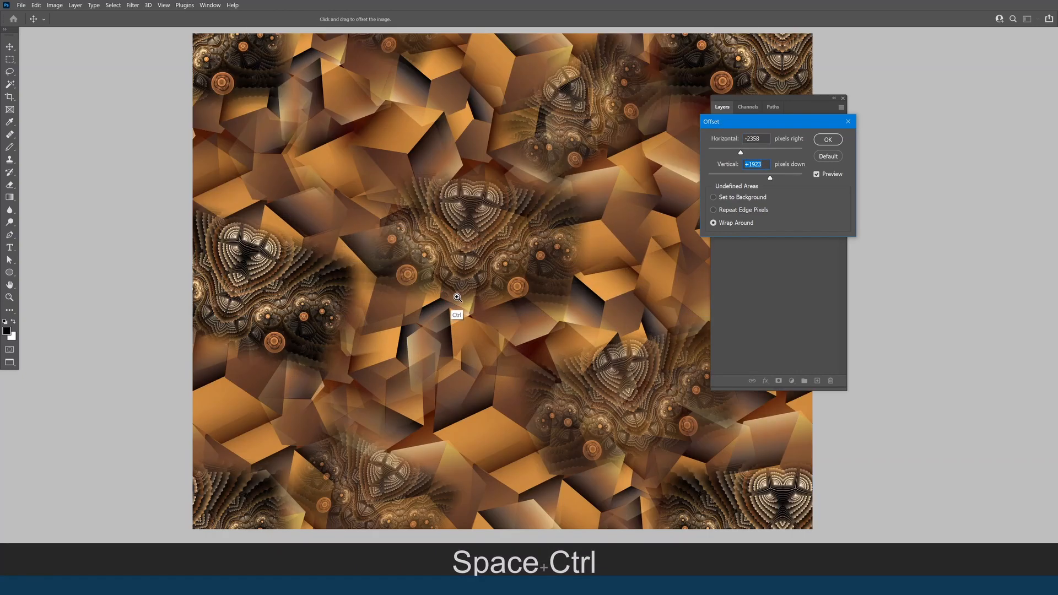
pyautogui.click(457, 297)
pyautogui.click(446, 293)
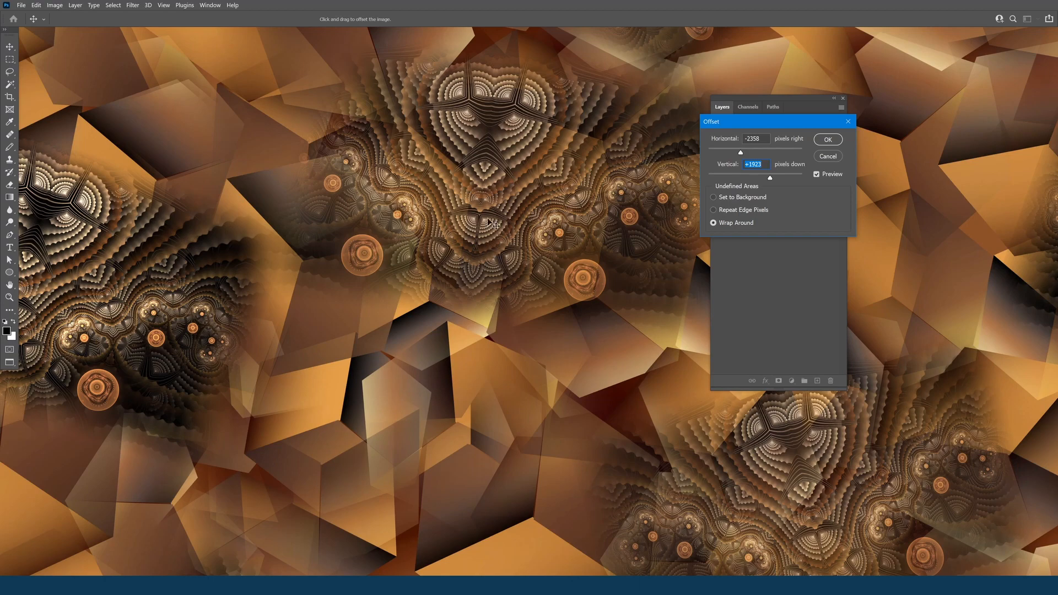
pyautogui.click(828, 141)
# - Draw a narrow vertical Lasso selection around the faded edge between the dark fractal motif and the orange shape
pyautogui.press('Tab')
pyautogui.press('space')
pyautogui.moveTo(691, 201); pyautogui.dragTo(690, 315)
pyautogui.keyDown('ctrl'); pyautogui.click(735, 240); pyautogui.keyUp('ctrl')
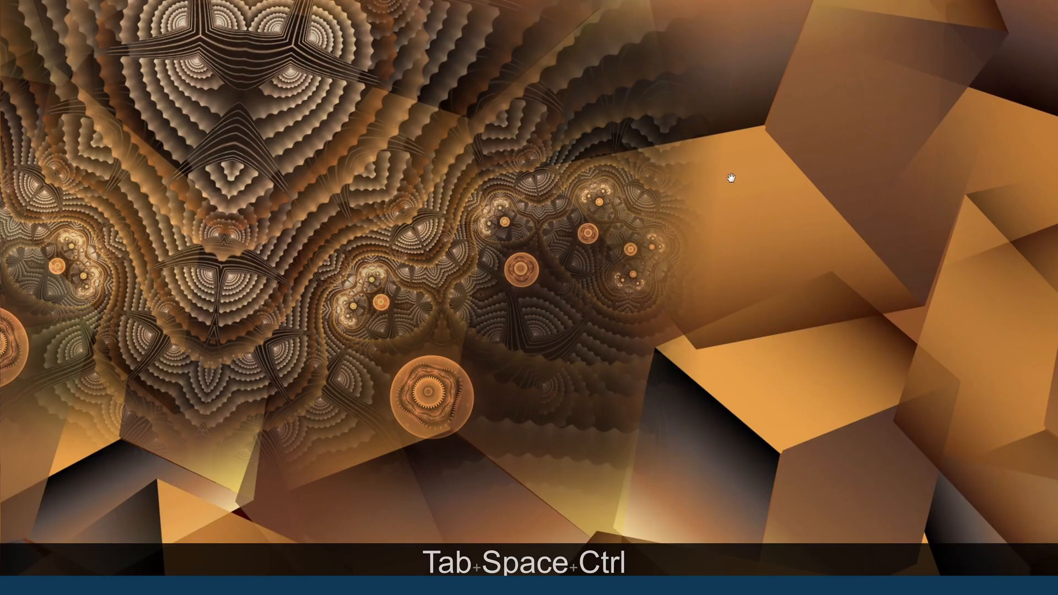
pyautogui.moveTo(731, 178); pyautogui.dragTo(555, 224)
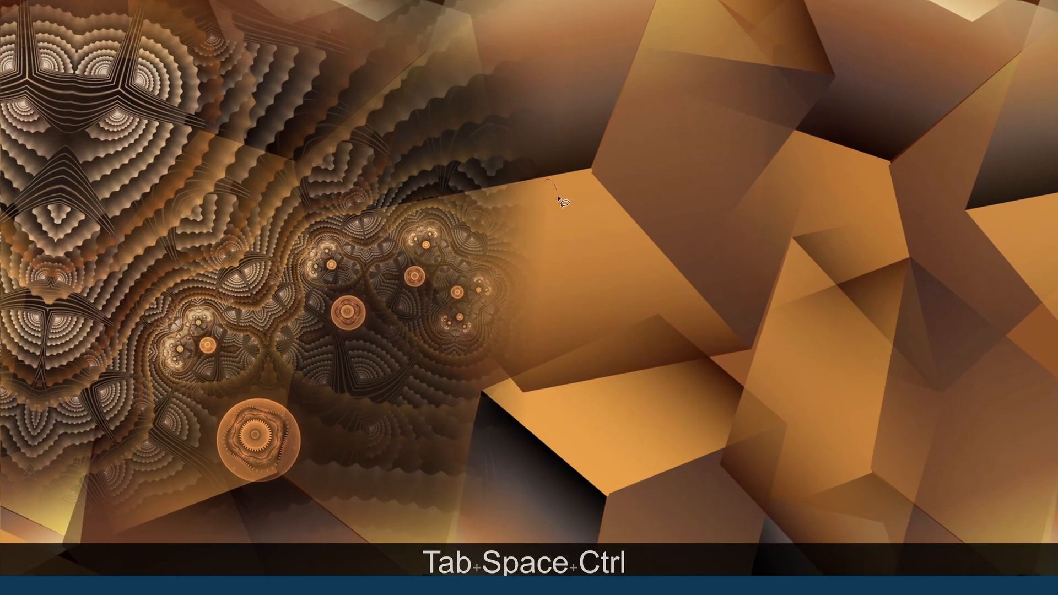
pyautogui.moveTo(526, 222); pyautogui.dragTo(542, 166)
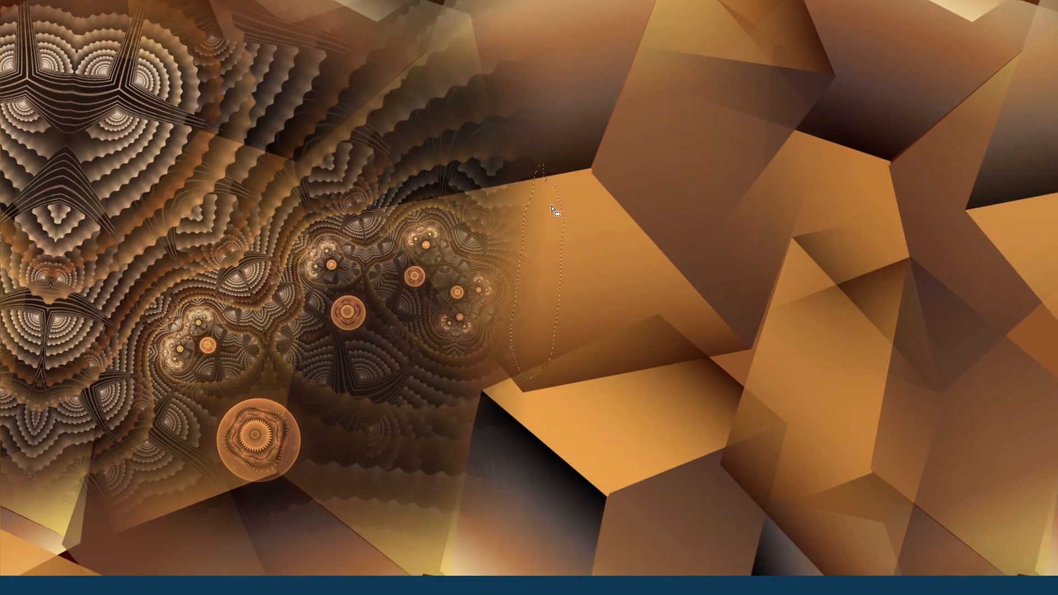